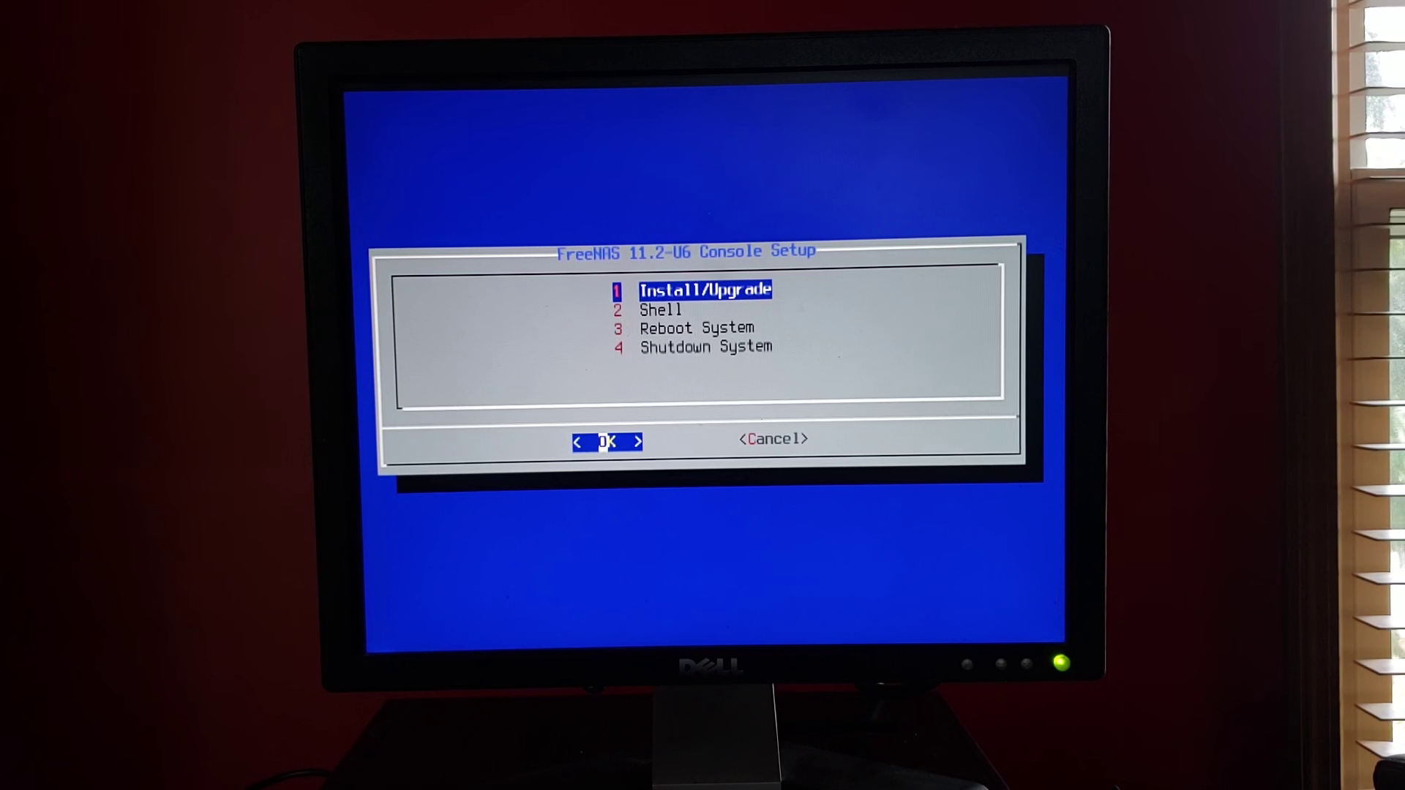
# Install to the SanDisk Cruzer Glide drive (da1) and enter the root password
pyautogui.press('Return')
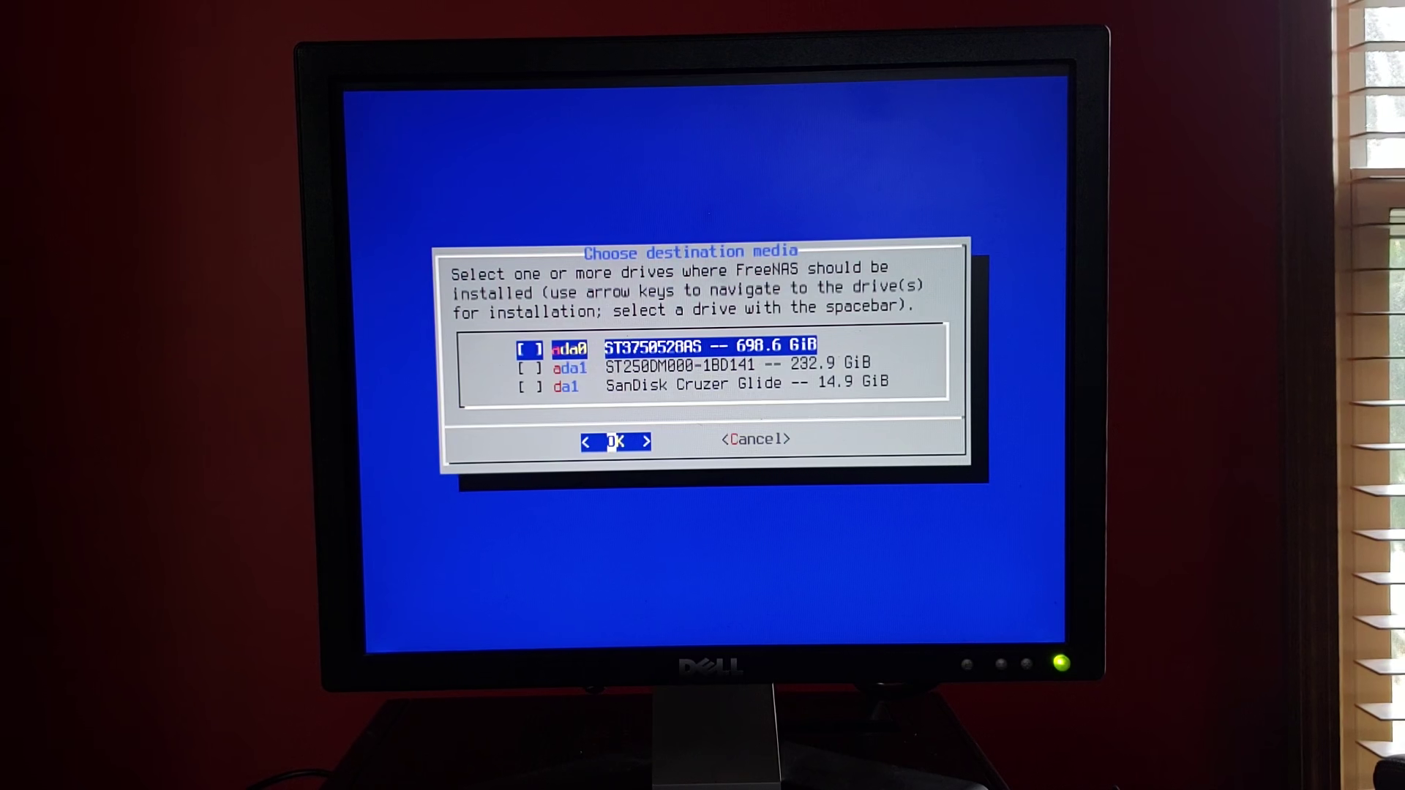
pyautogui.press('Down')
pyautogui.press('Down')
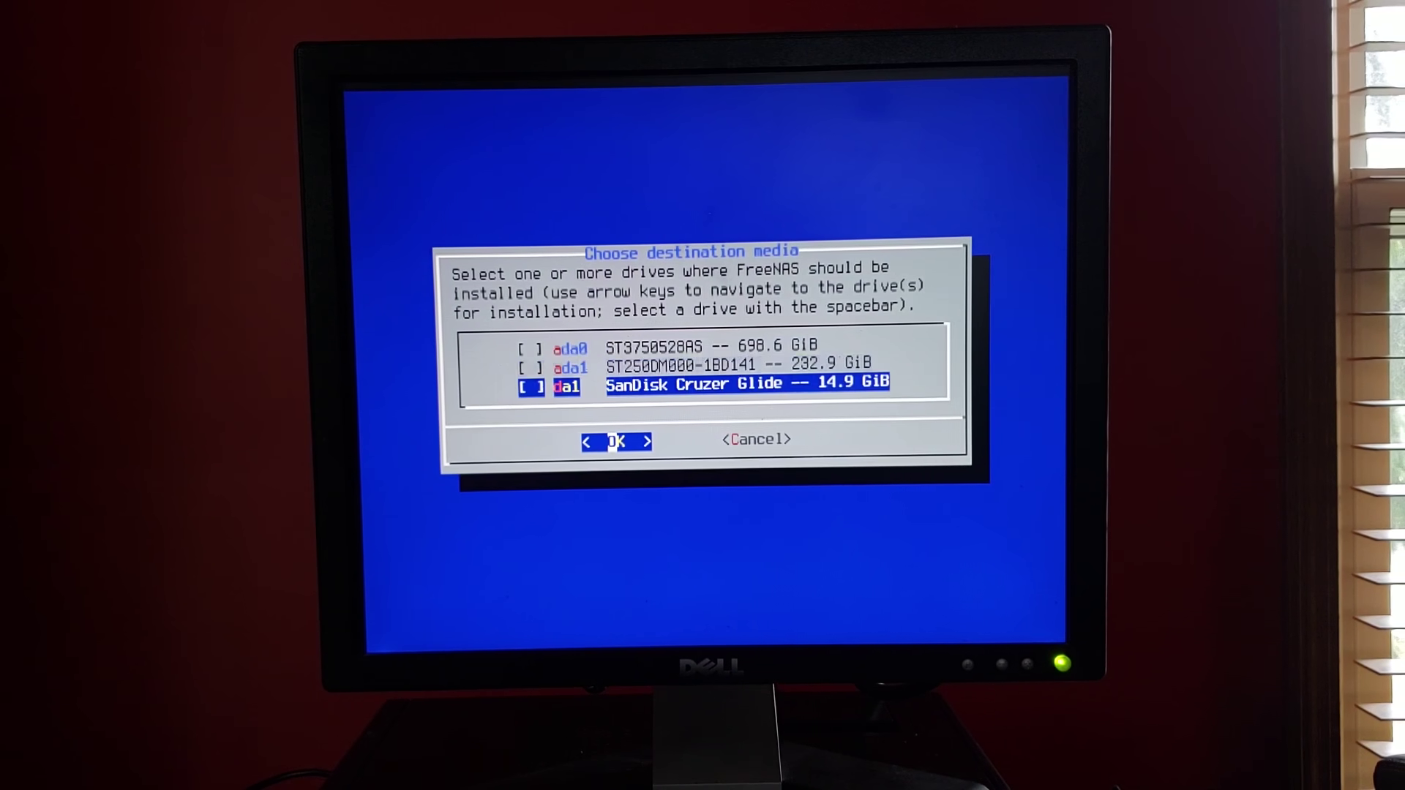
pyautogui.press('space')
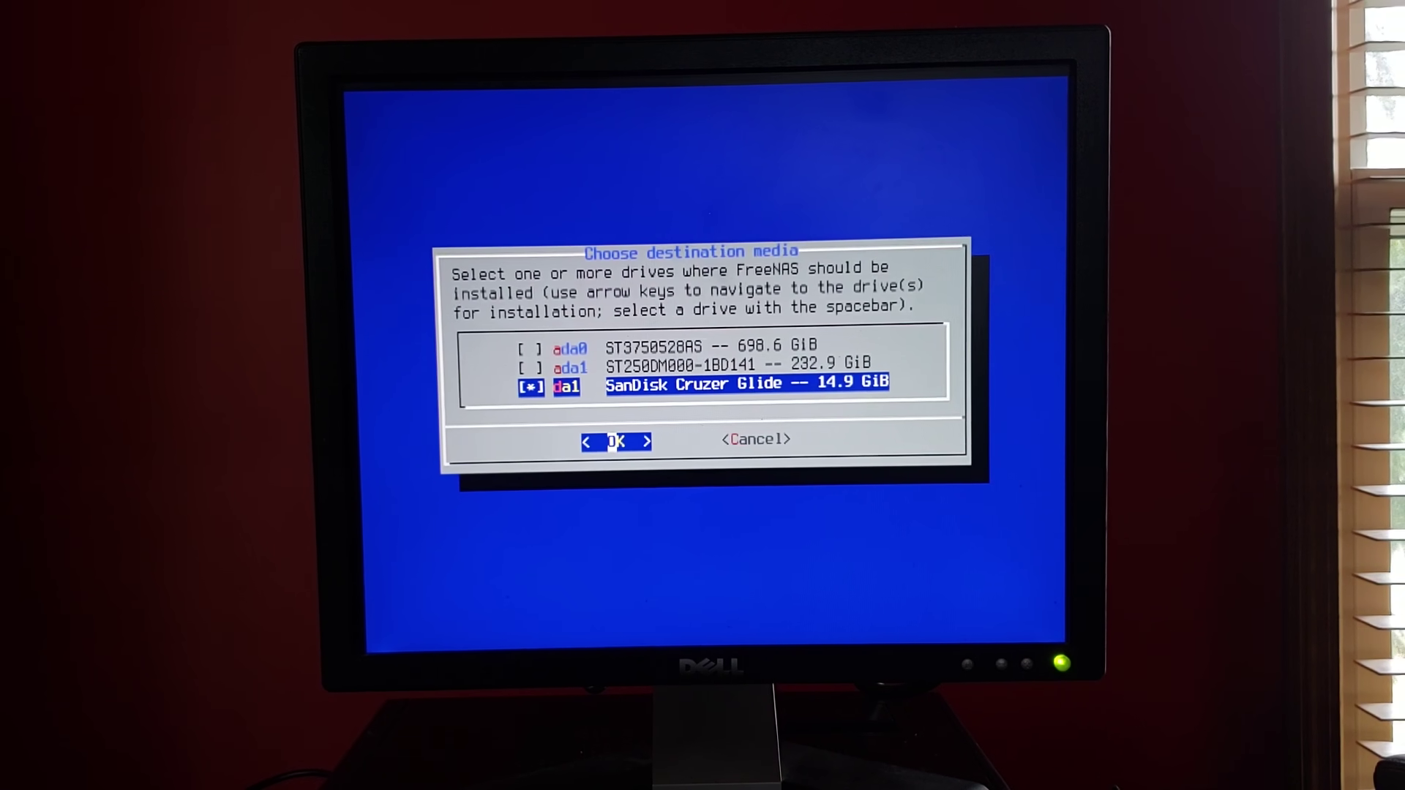
pyautogui.press('Return')
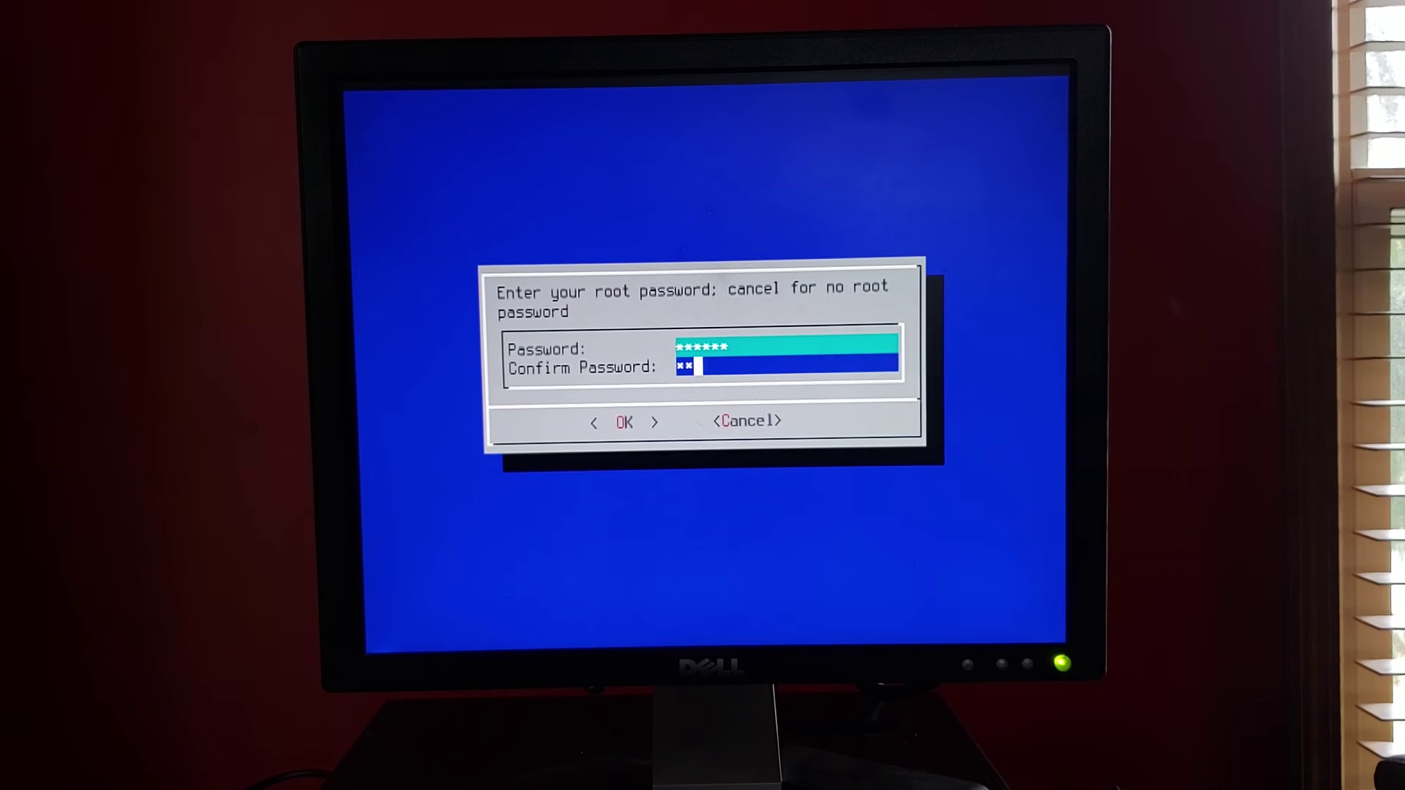
pyautogui.write('***')
pyautogui.press('Return')
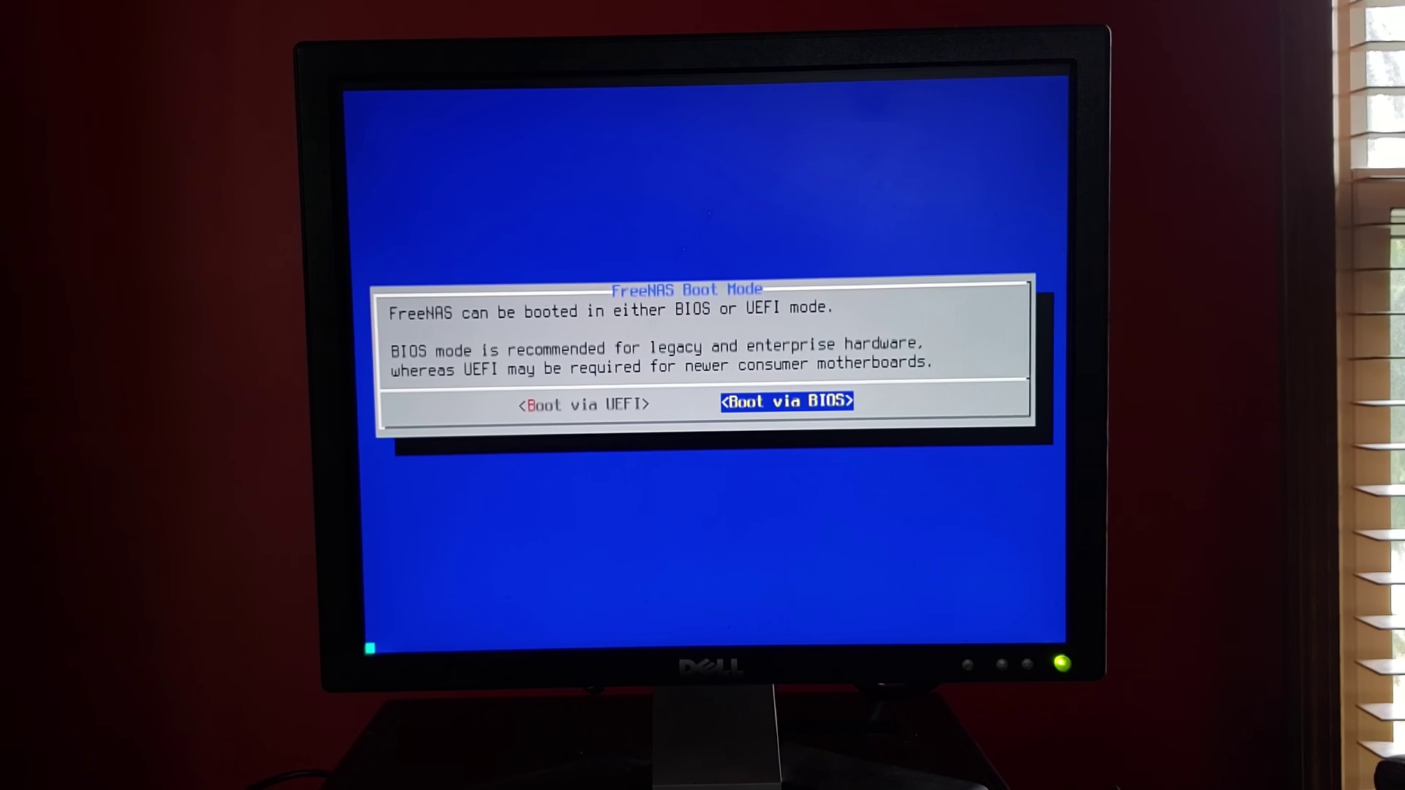
# Choose BIOS boot mode and start installing FreeNAS
pyautogui.press('Return')
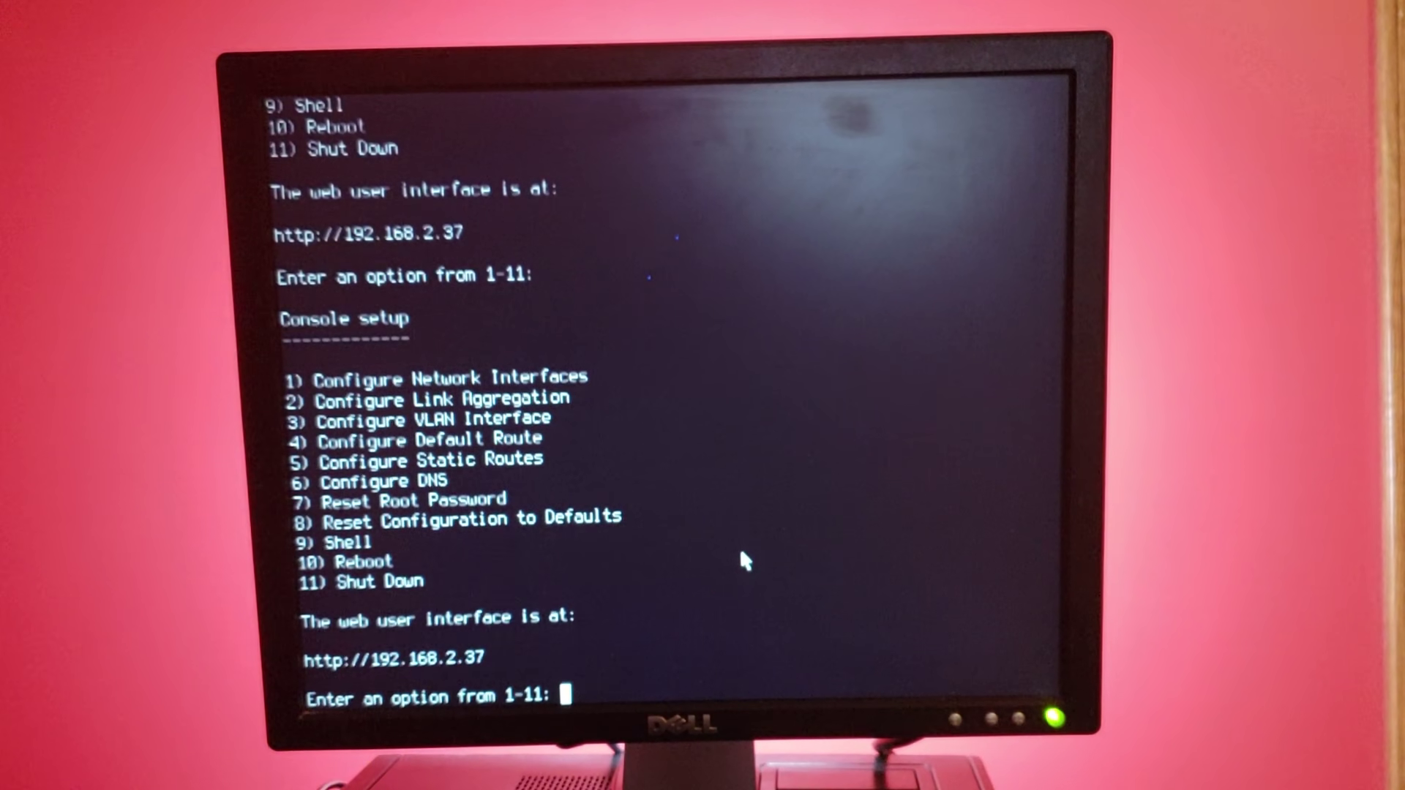
# Configure interface re0 without deleting, resetting or using DHCP, and choose IPv4 setup
pyautogui.write('1')
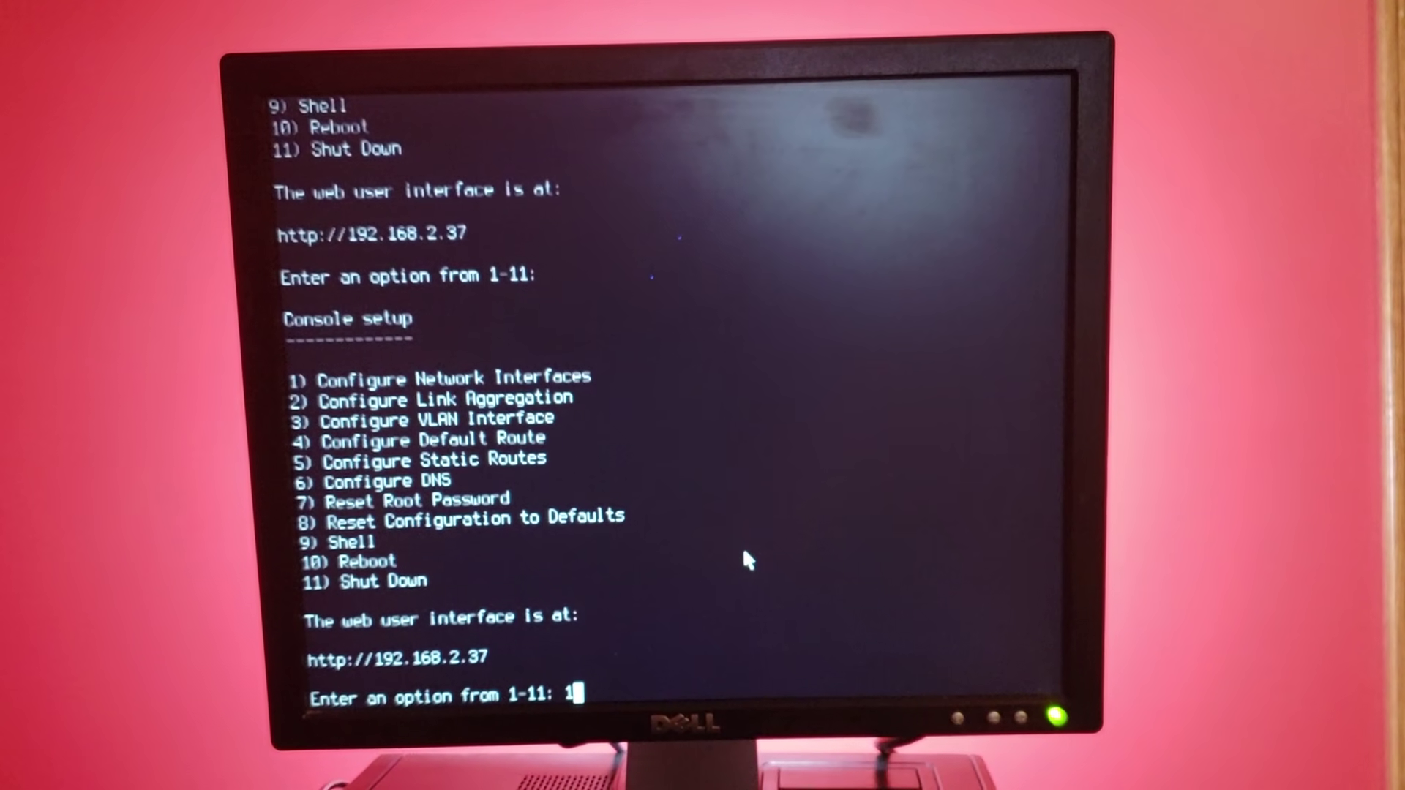
pyautogui.press('Return')
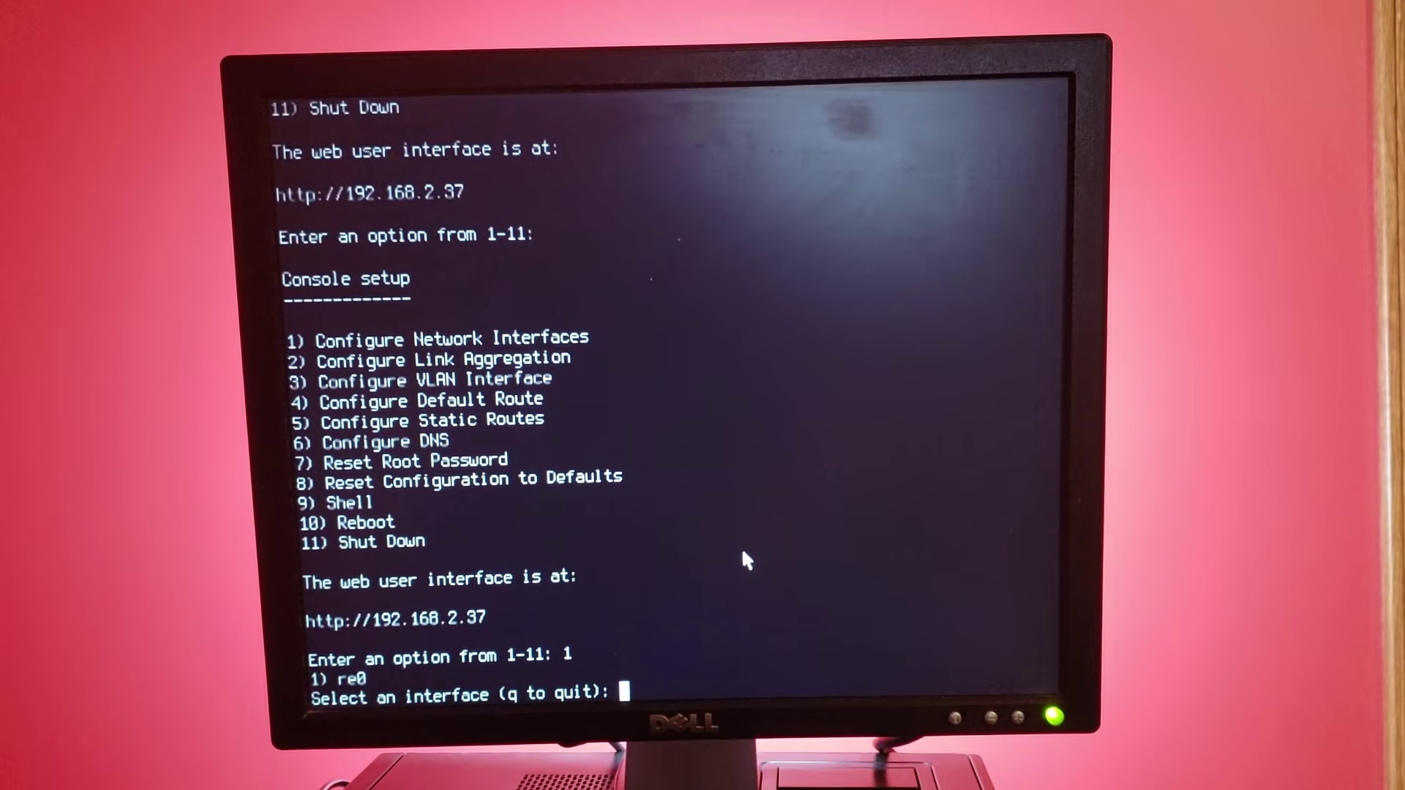
pyautogui.write('1')
pyautogui.press('Return')
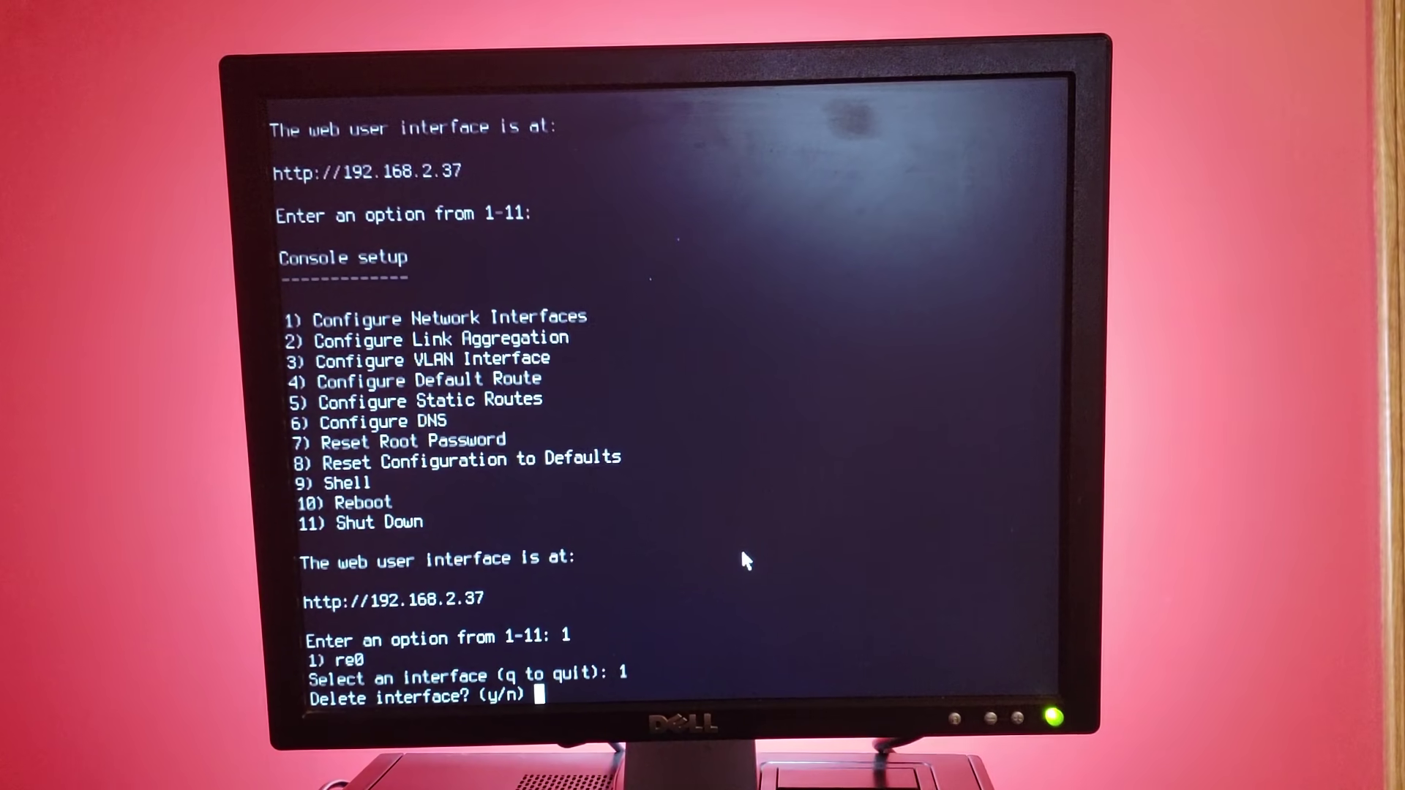
pyautogui.write('n')
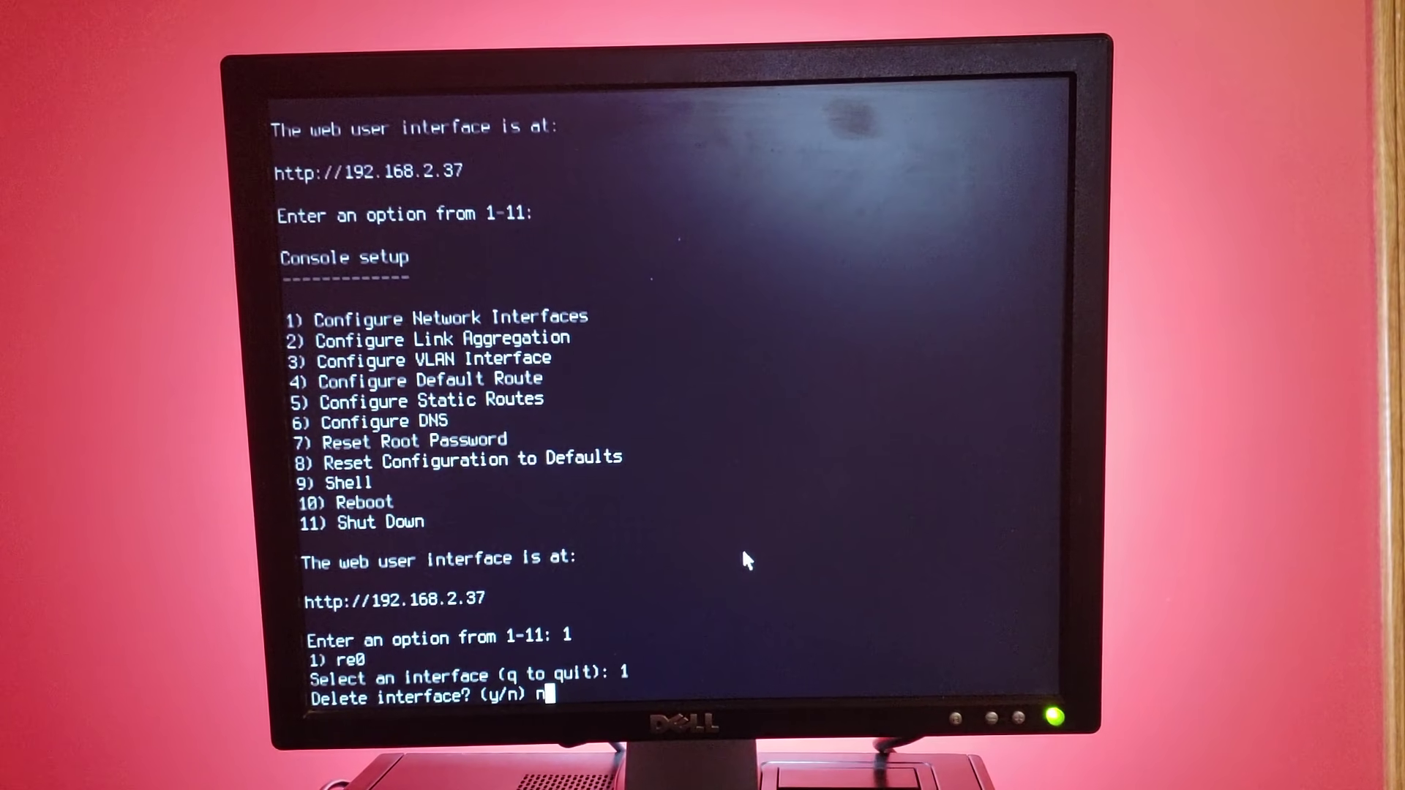
pyautogui.press('Return')
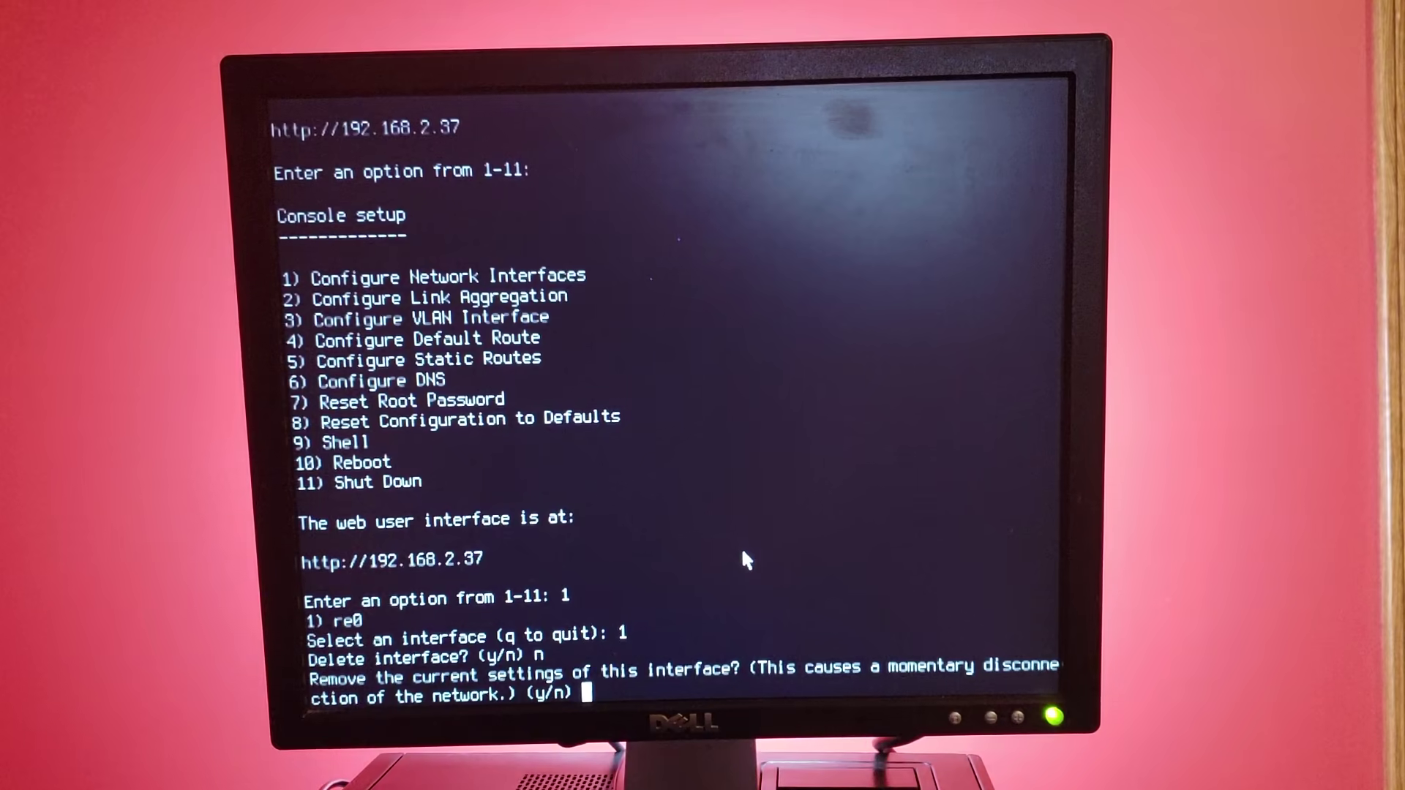
pyautogui.write('n')
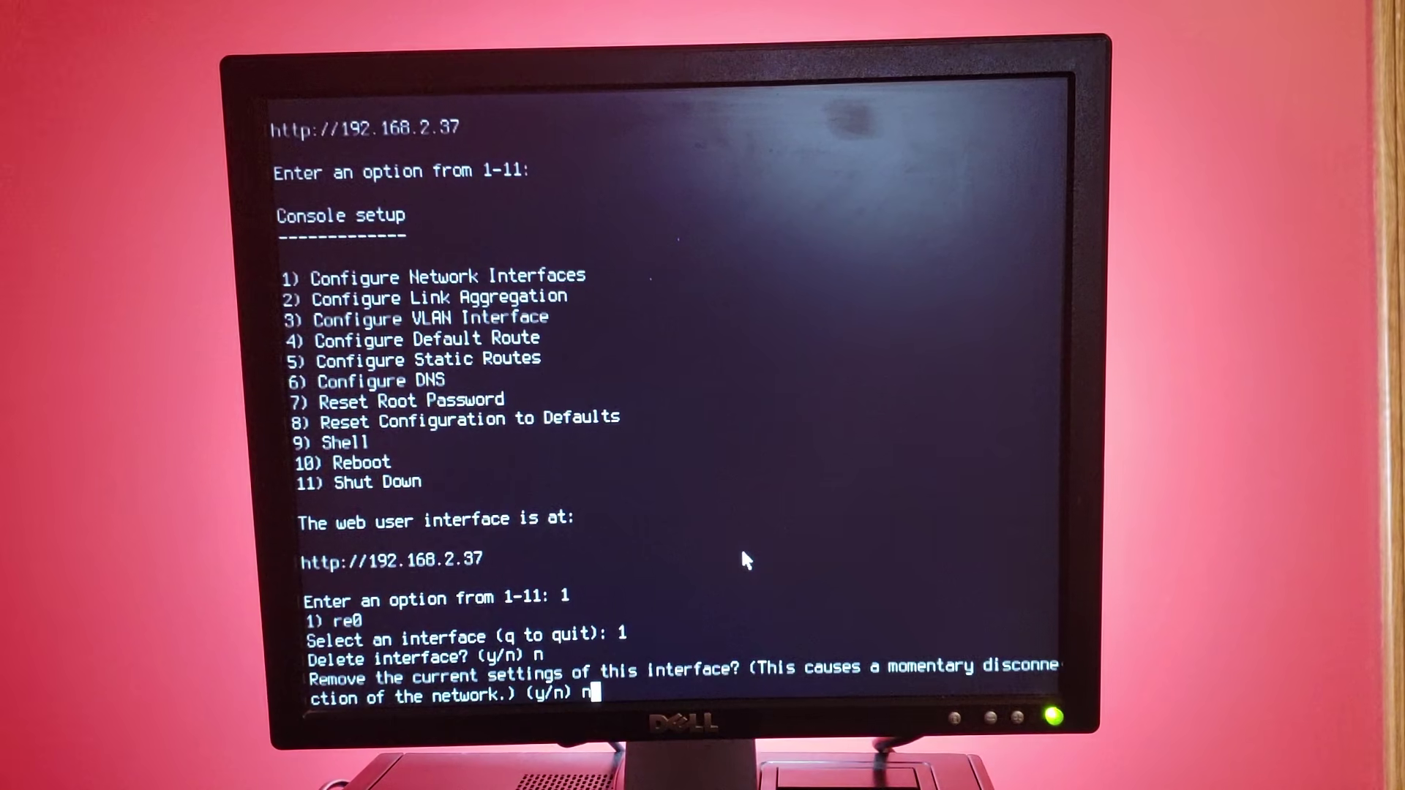
pyautogui.press('Return')
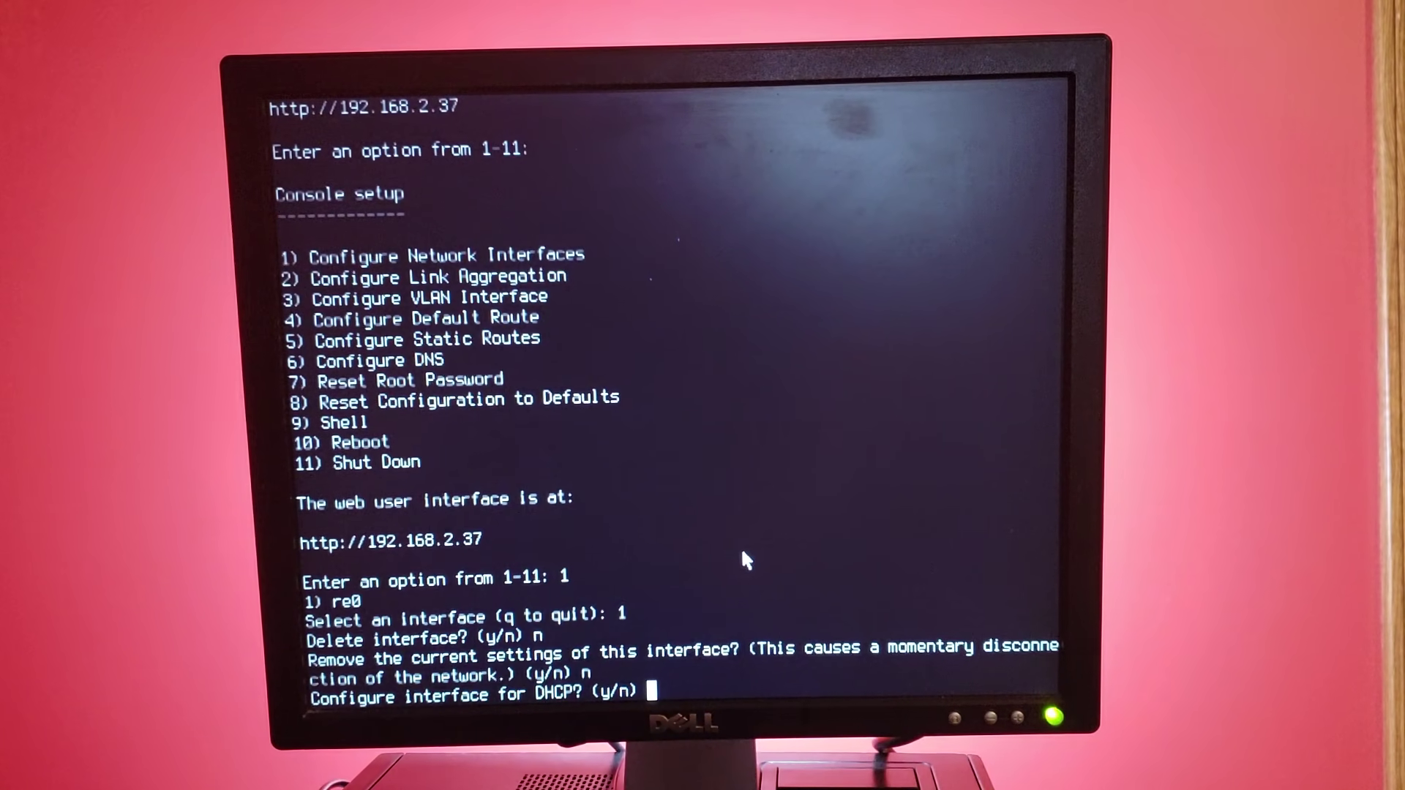
pyautogui.write('n')
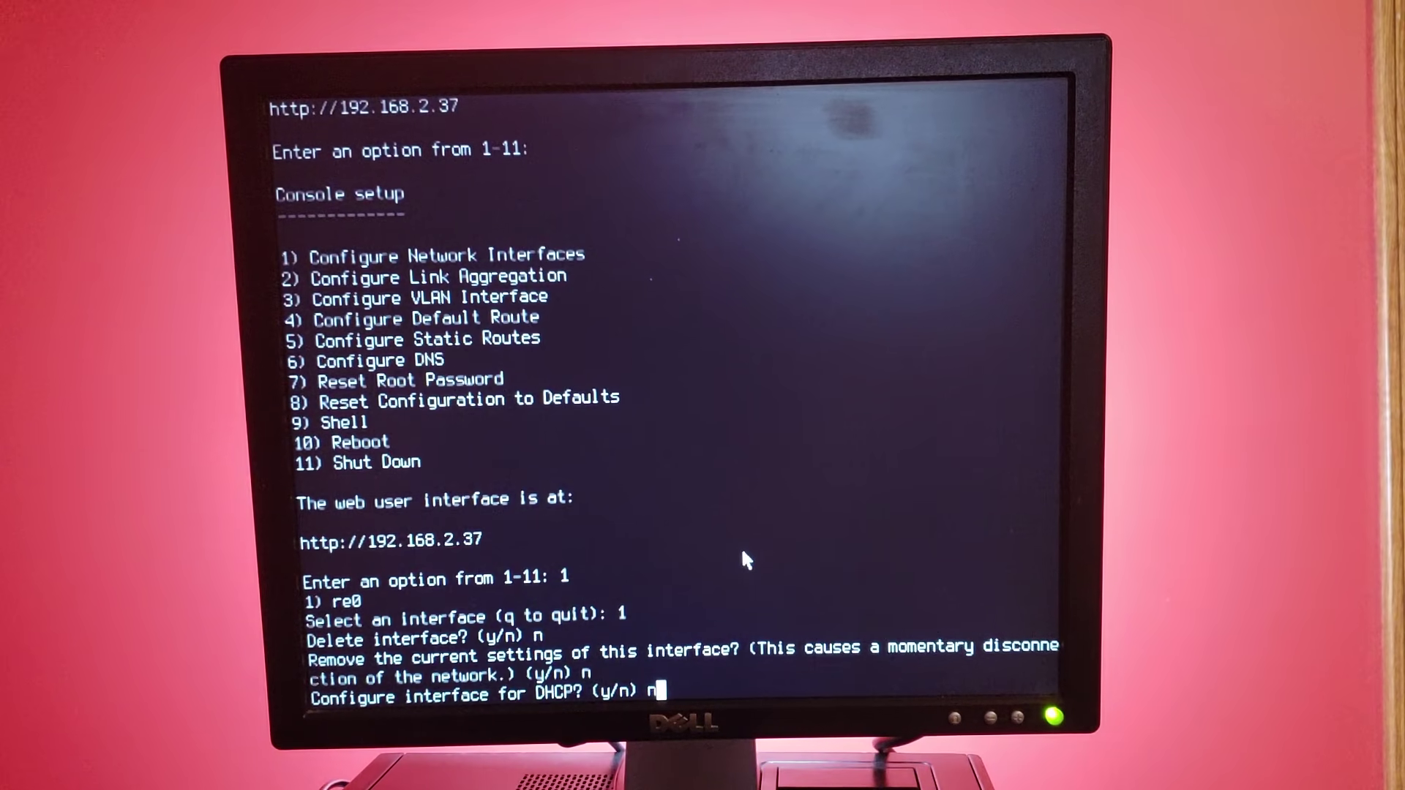
pyautogui.press('Return')
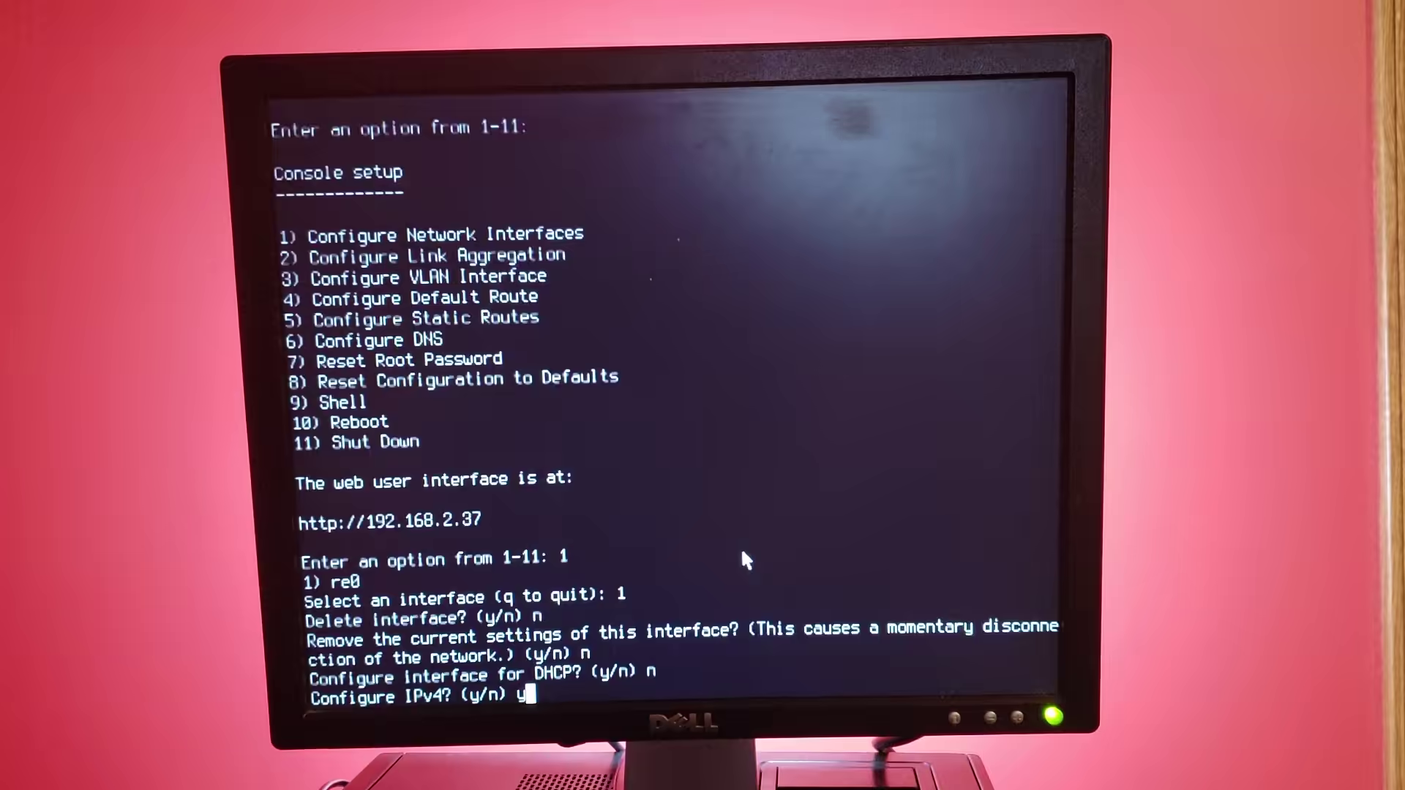
pyautogui.write('y')
pyautogui.press('Return')
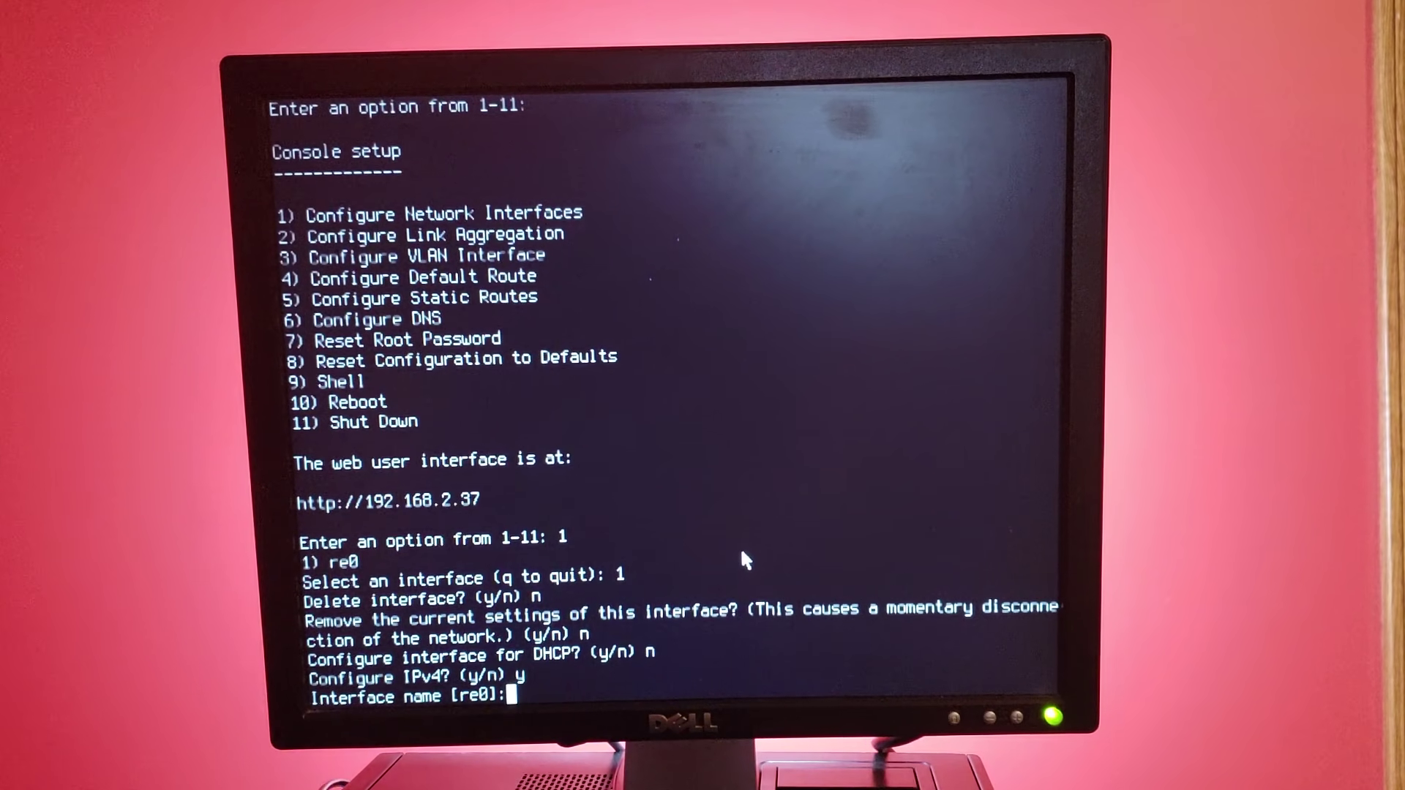
# Keep the name re0, assign 192.168.2.5 with netmask 24, and skip IPv6
pyautogui.press('Return')
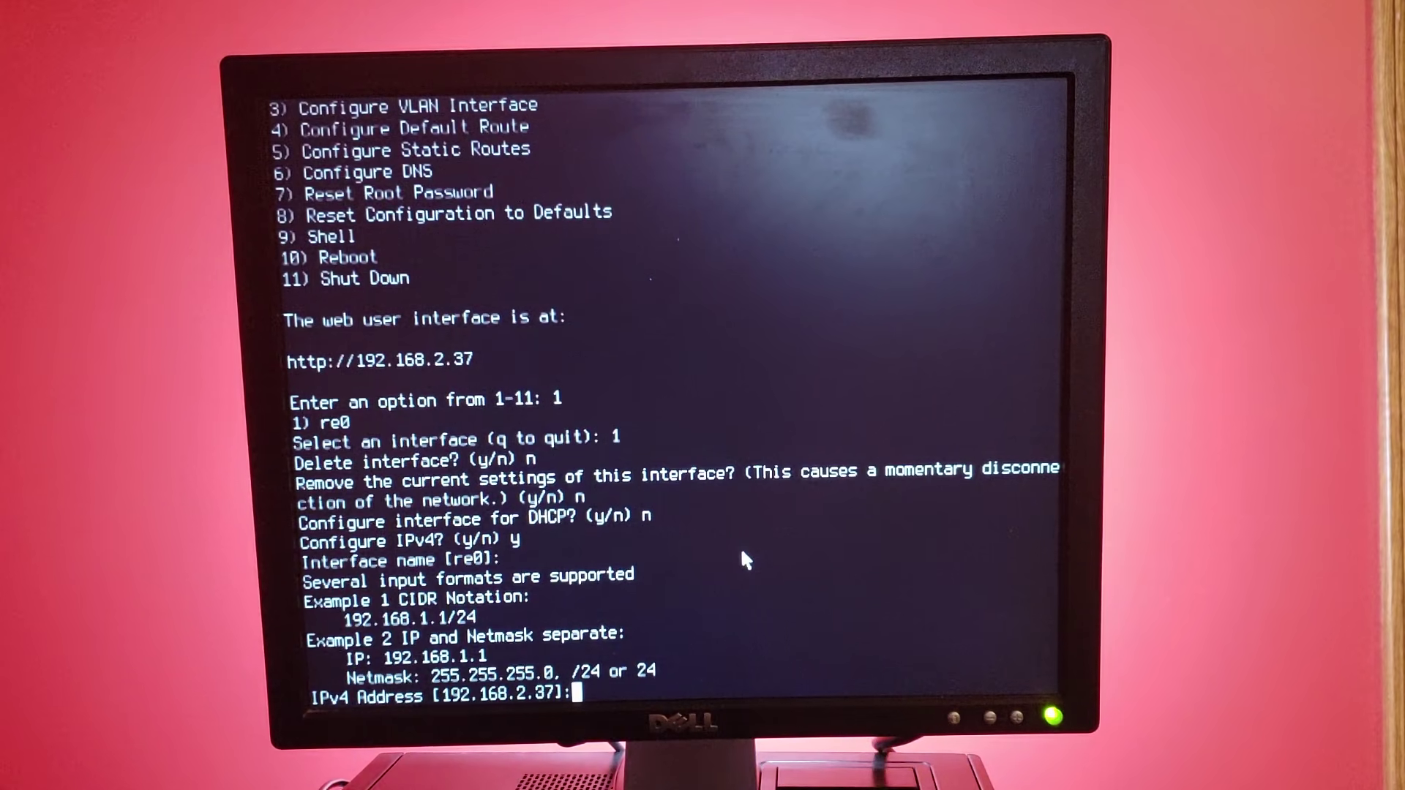
pyautogui.write('1')
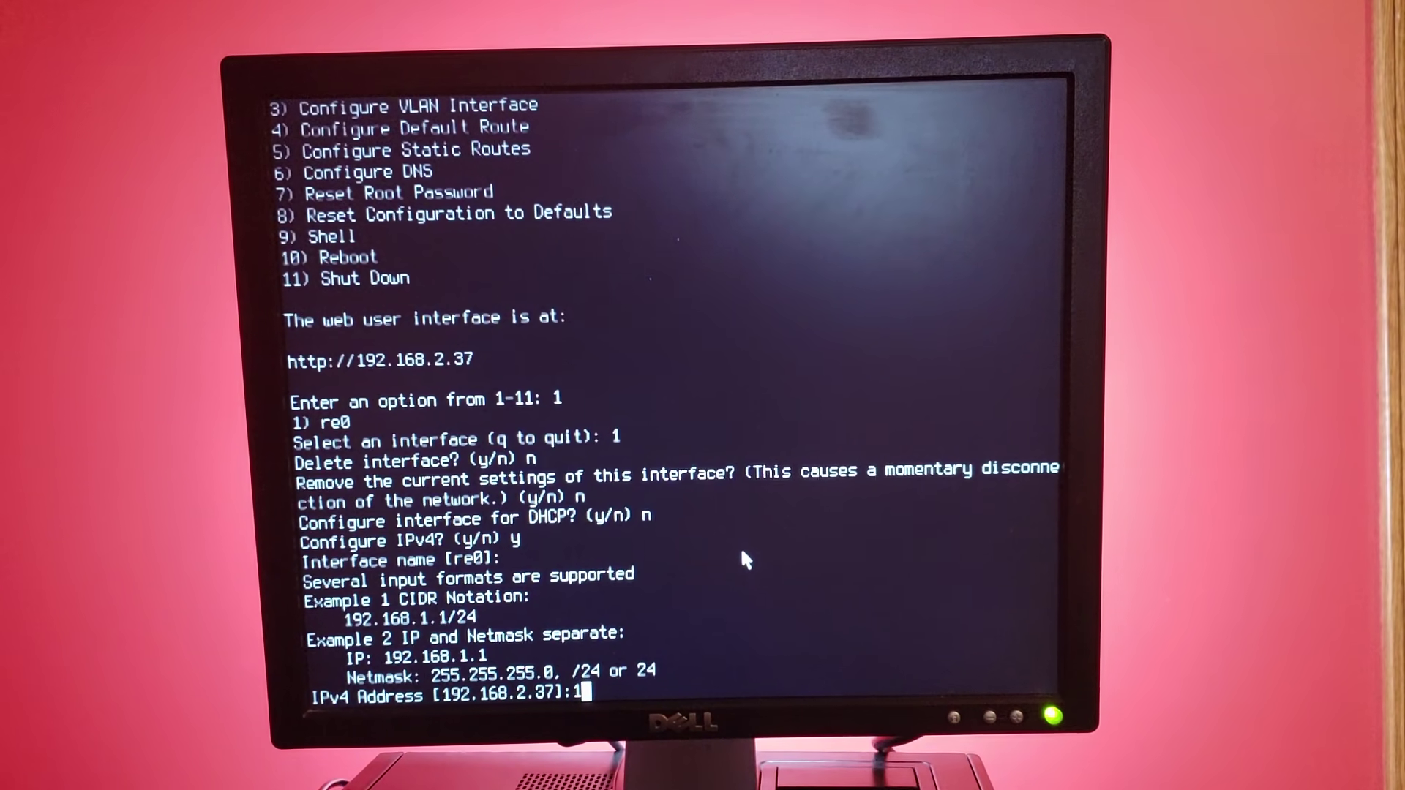
pyautogui.write('92.1')
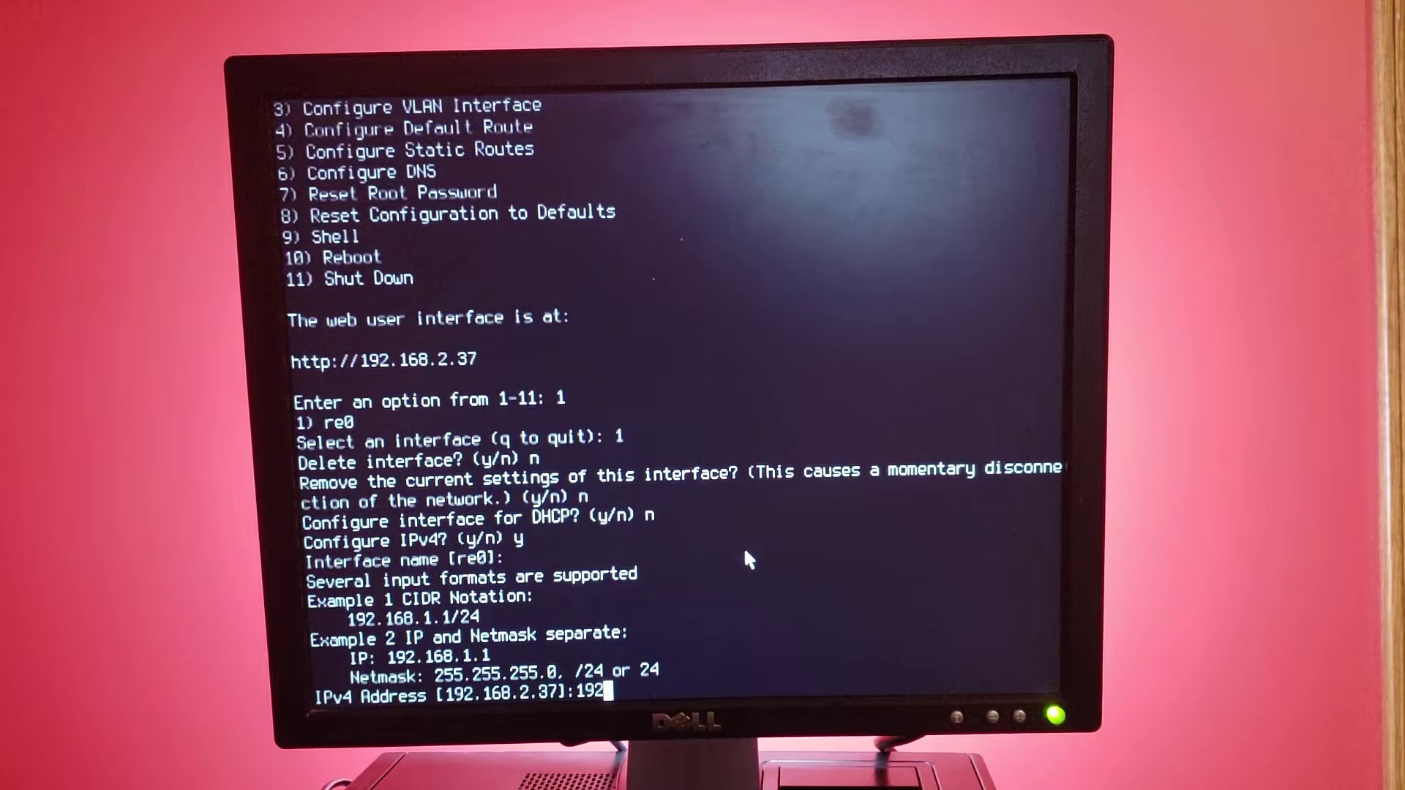
pyautogui.write('68.2.5')
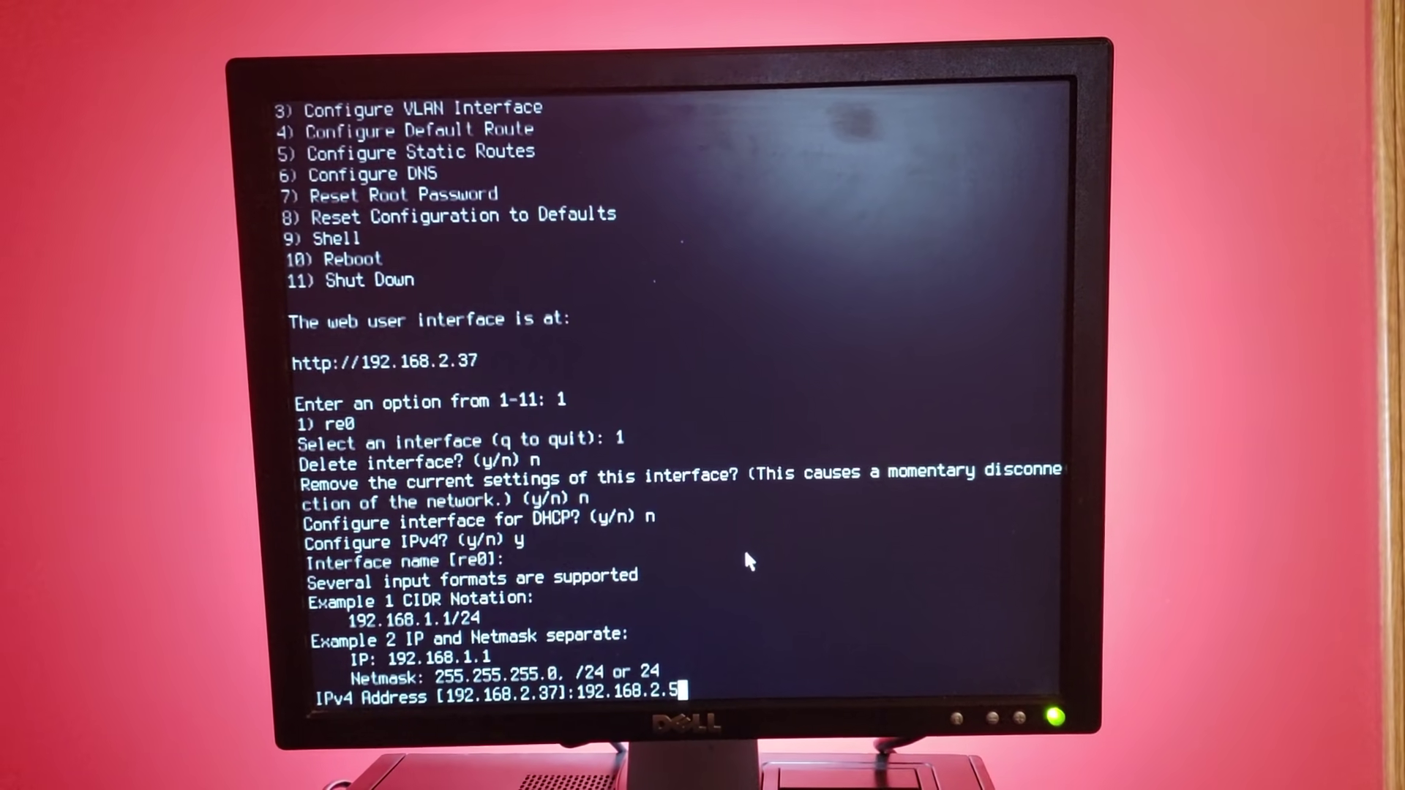
pyautogui.press('Return')
pyautogui.write('24')
pyautogui.press('Return')
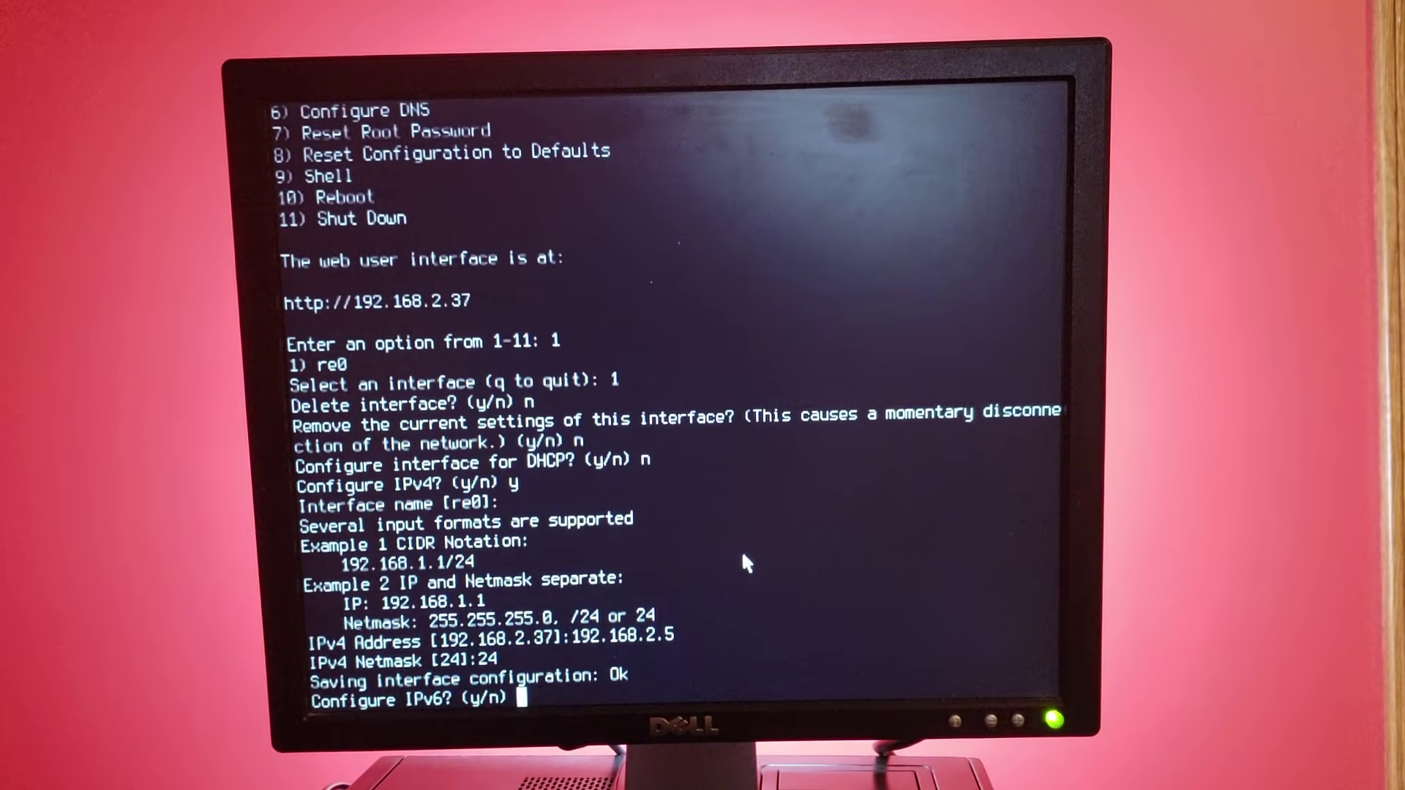
pyautogui.write('n')
pyautogui.press('Return')
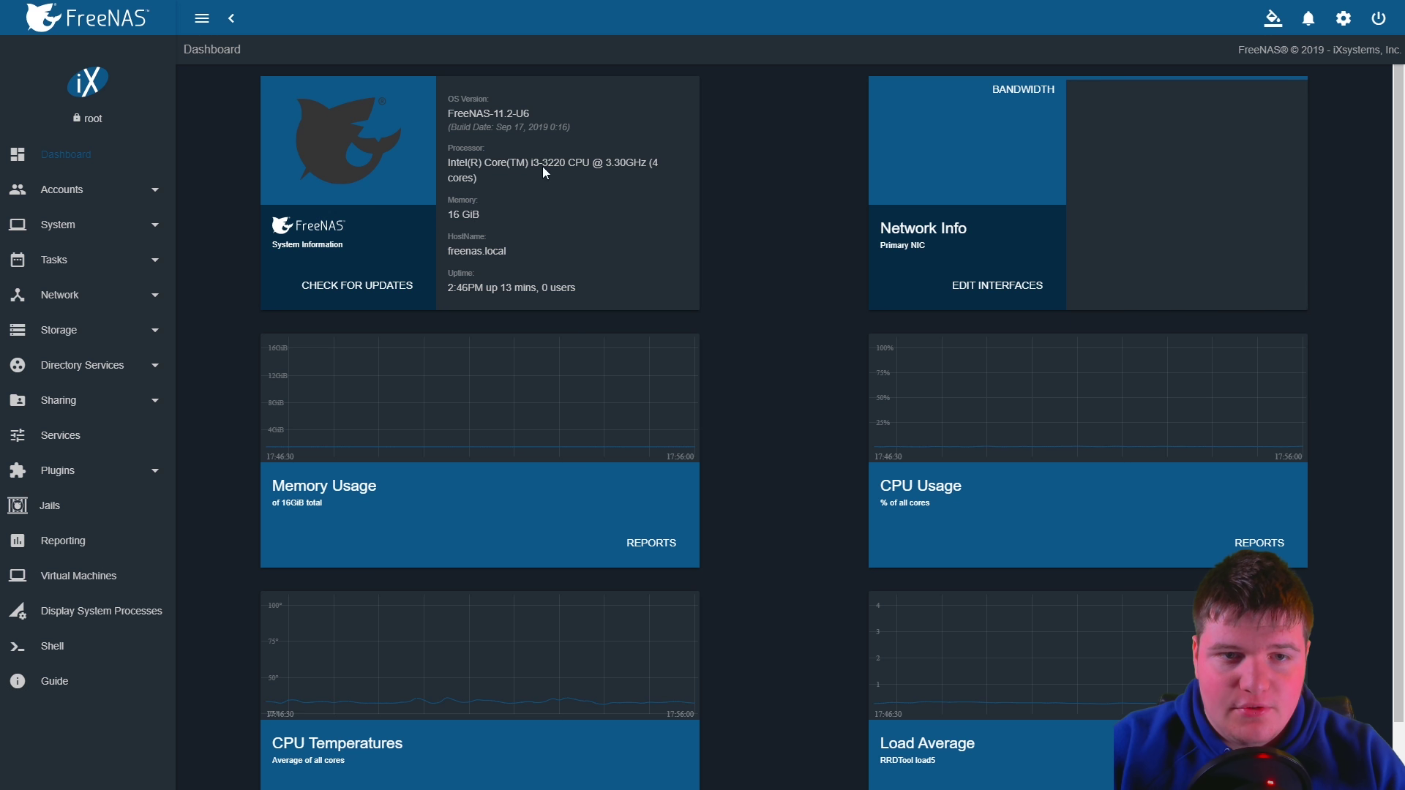
# Point out version 11.2-U6, the processor, 16 GiB memory and uptime, then expand Accounts
pyautogui.moveTo(445, 113); pyautogui.dragTo(532, 118)
pyautogui.click(452, 162)
pyautogui.moveTo(445, 161); pyautogui.dragTo(480, 215)
pyautogui.click(468, 178)
pyautogui.click(450, 257)
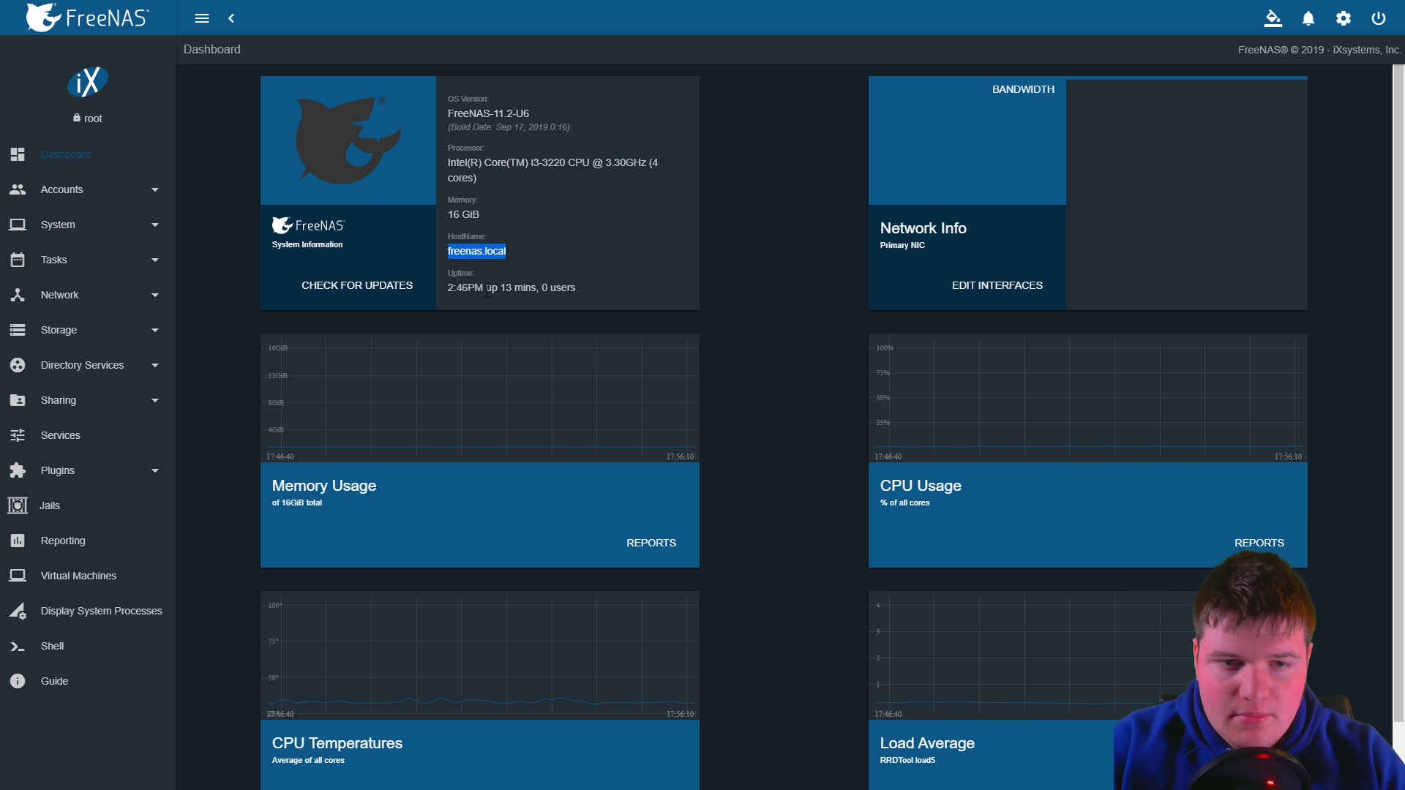
pyautogui.moveTo(591, 291); pyautogui.dragTo(463, 288)
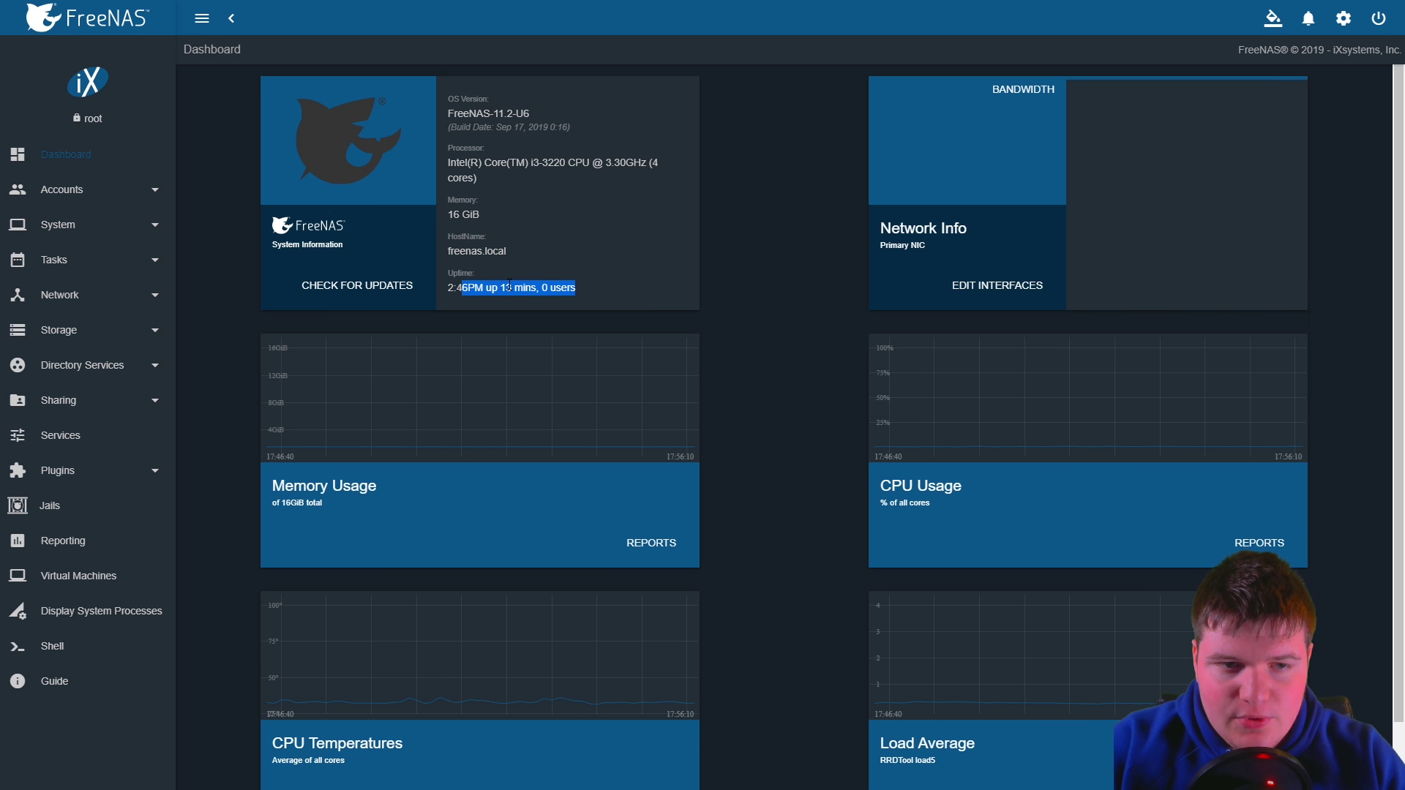
pyautogui.click(554, 262)
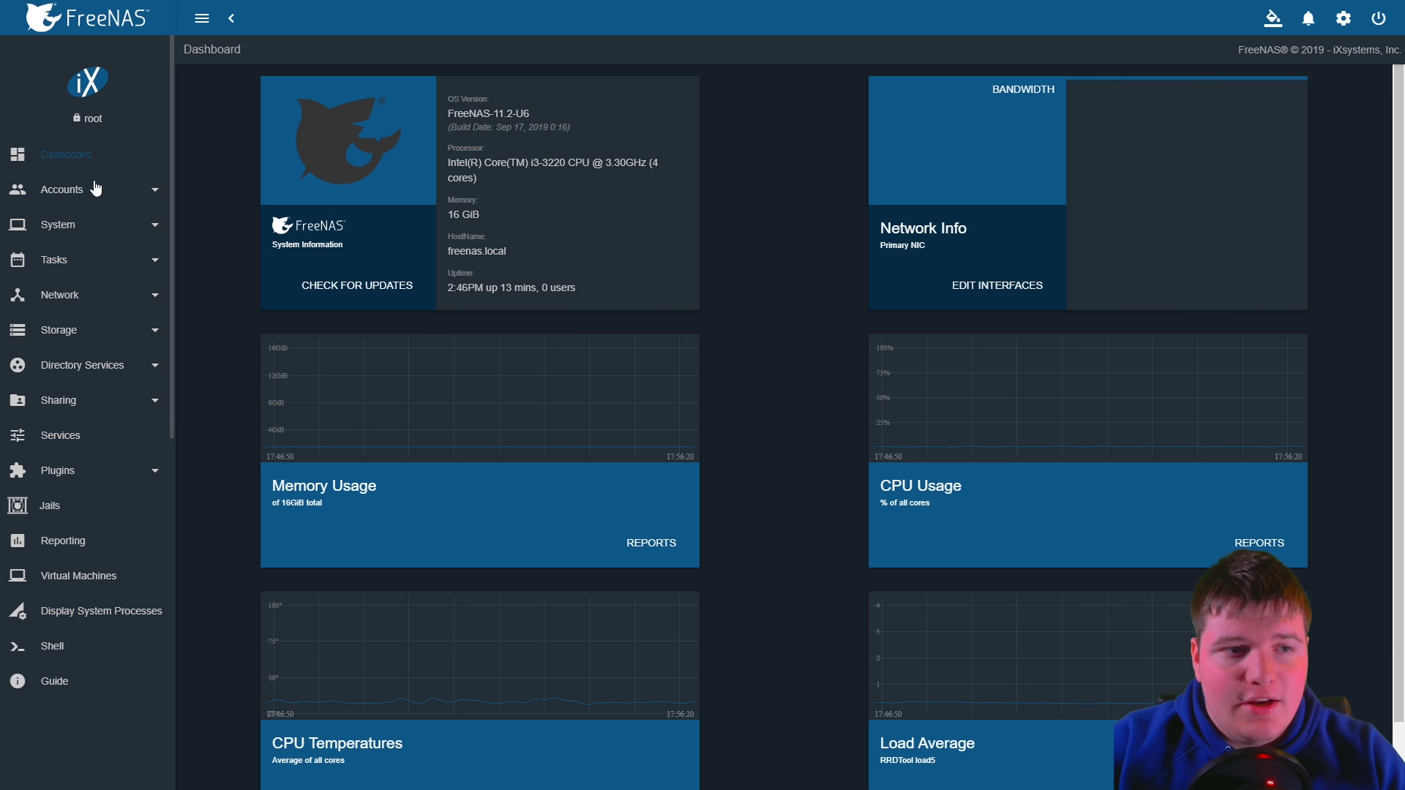
pyautogui.click(84, 190)
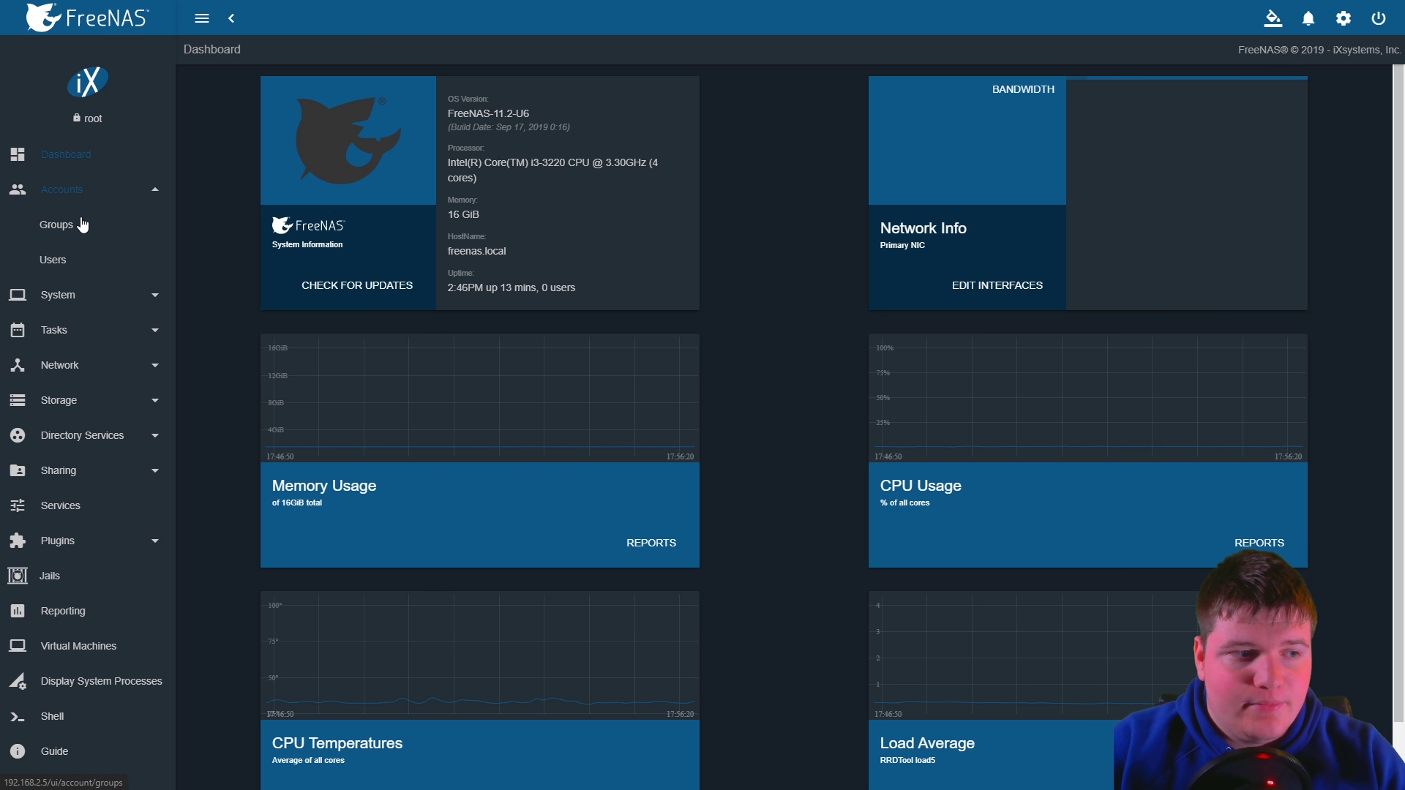
# Open the Accounts Groups list
pyautogui.click(64, 239)
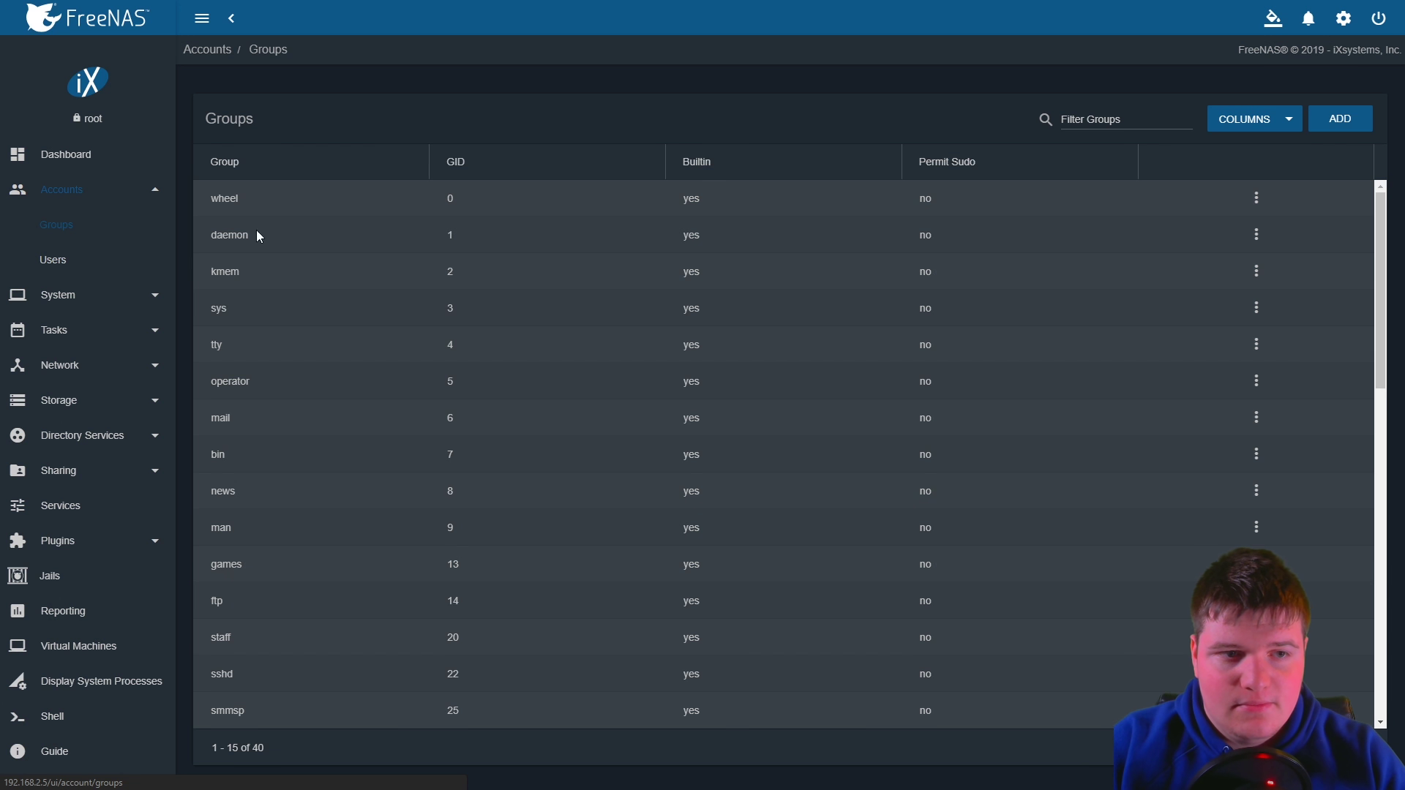
pyautogui.scroll(-5, 384, 297)
pyautogui.scroll(-3, 383, 297)
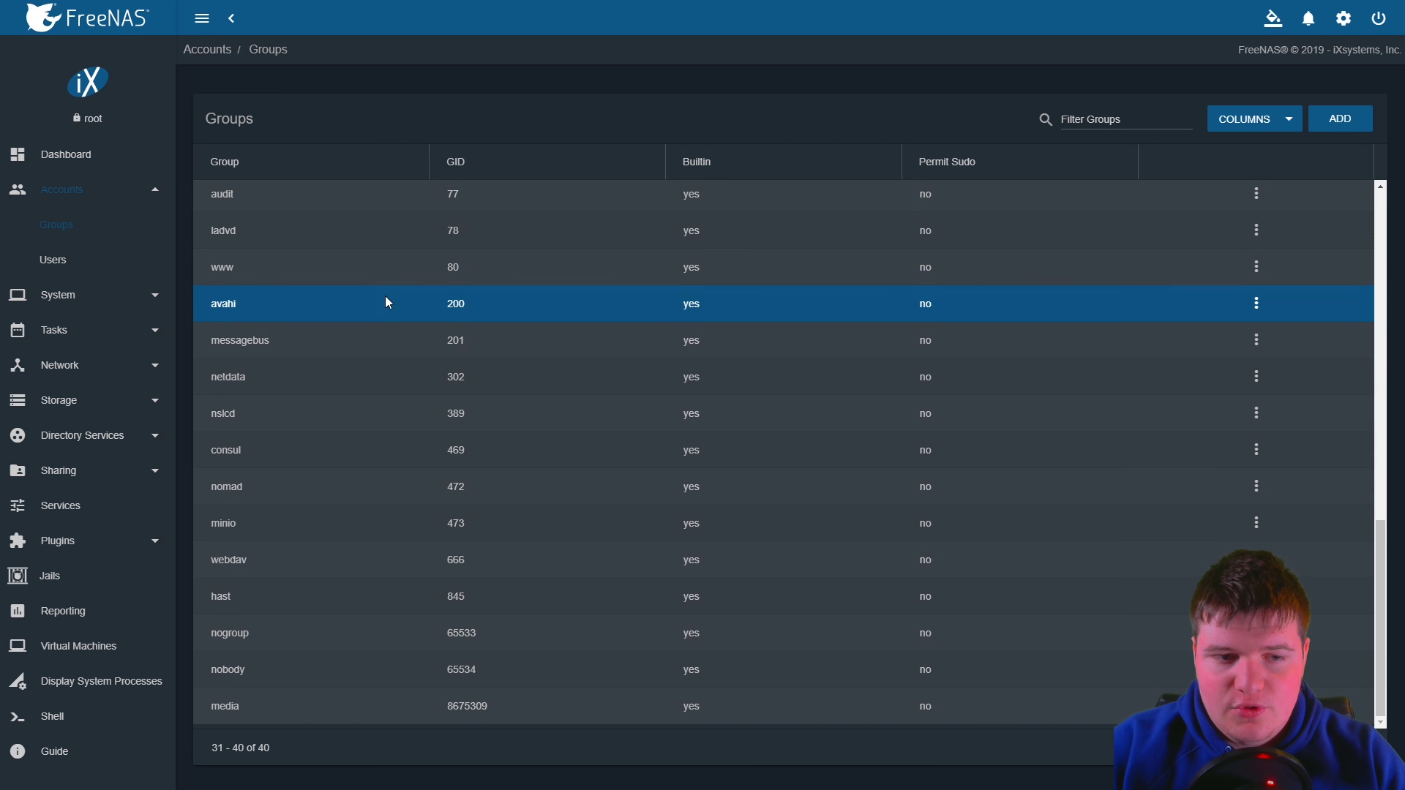
pyautogui.scroll(8, 369, 328)
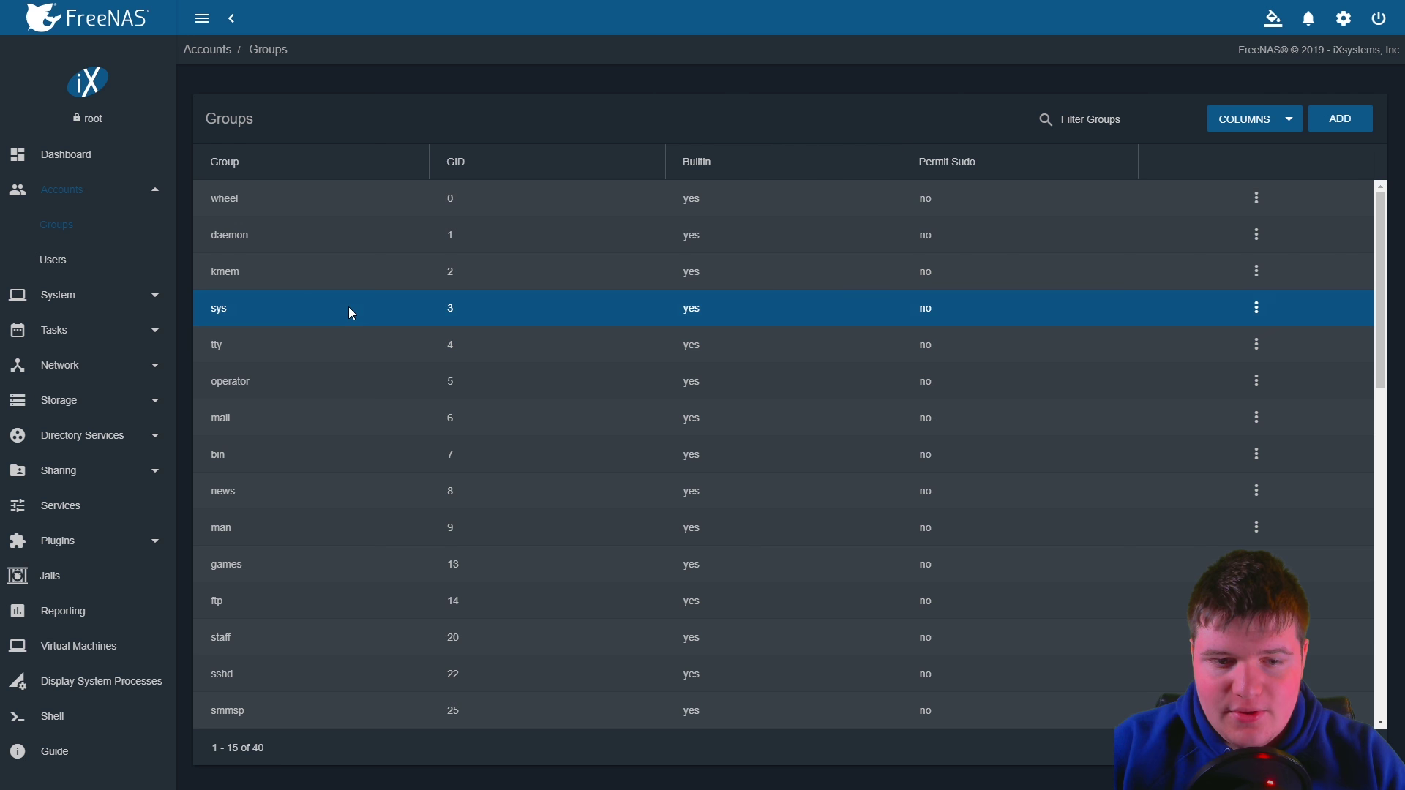
# Add and save a group named admin with Permit Sudo, then go to Users
pyautogui.click(1340, 119)
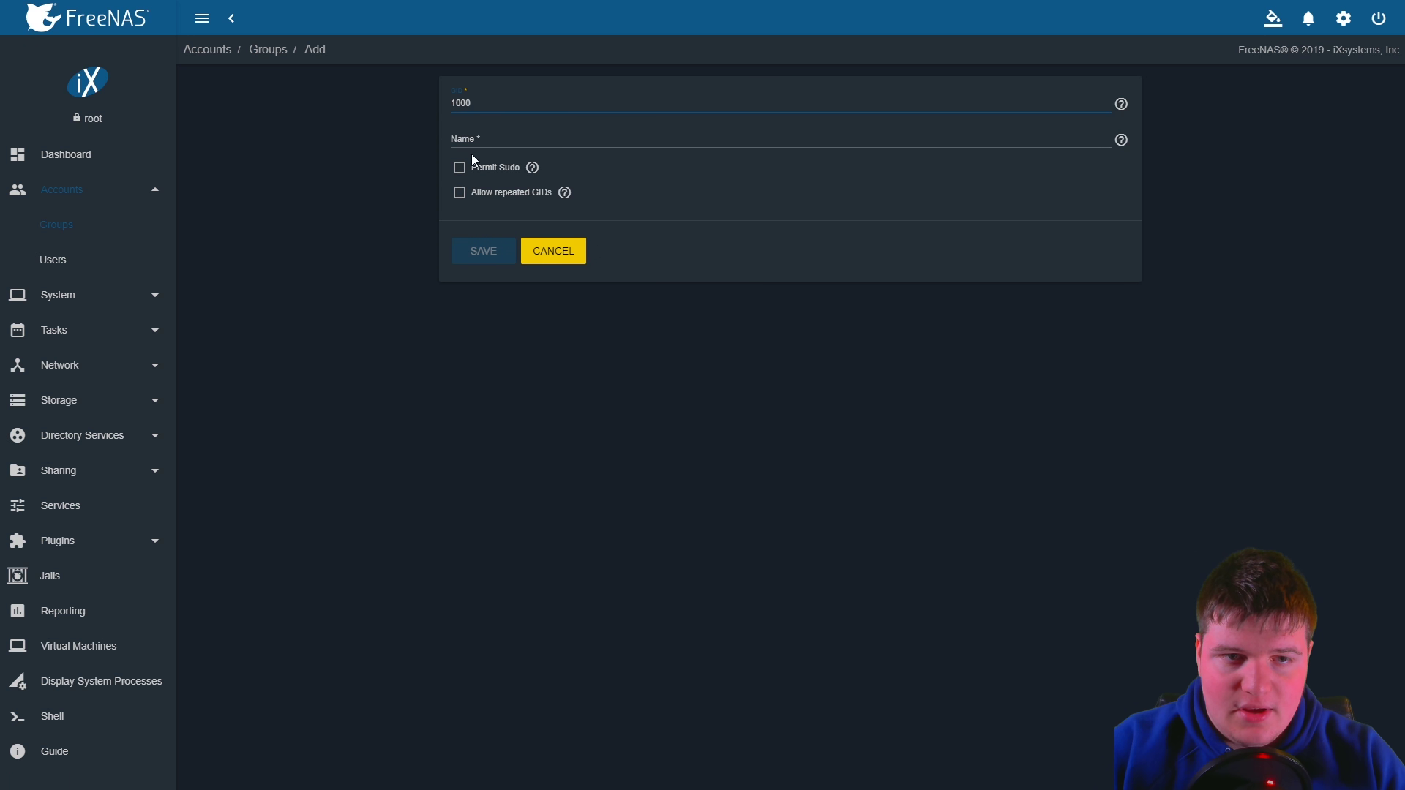
pyautogui.click(495, 142)
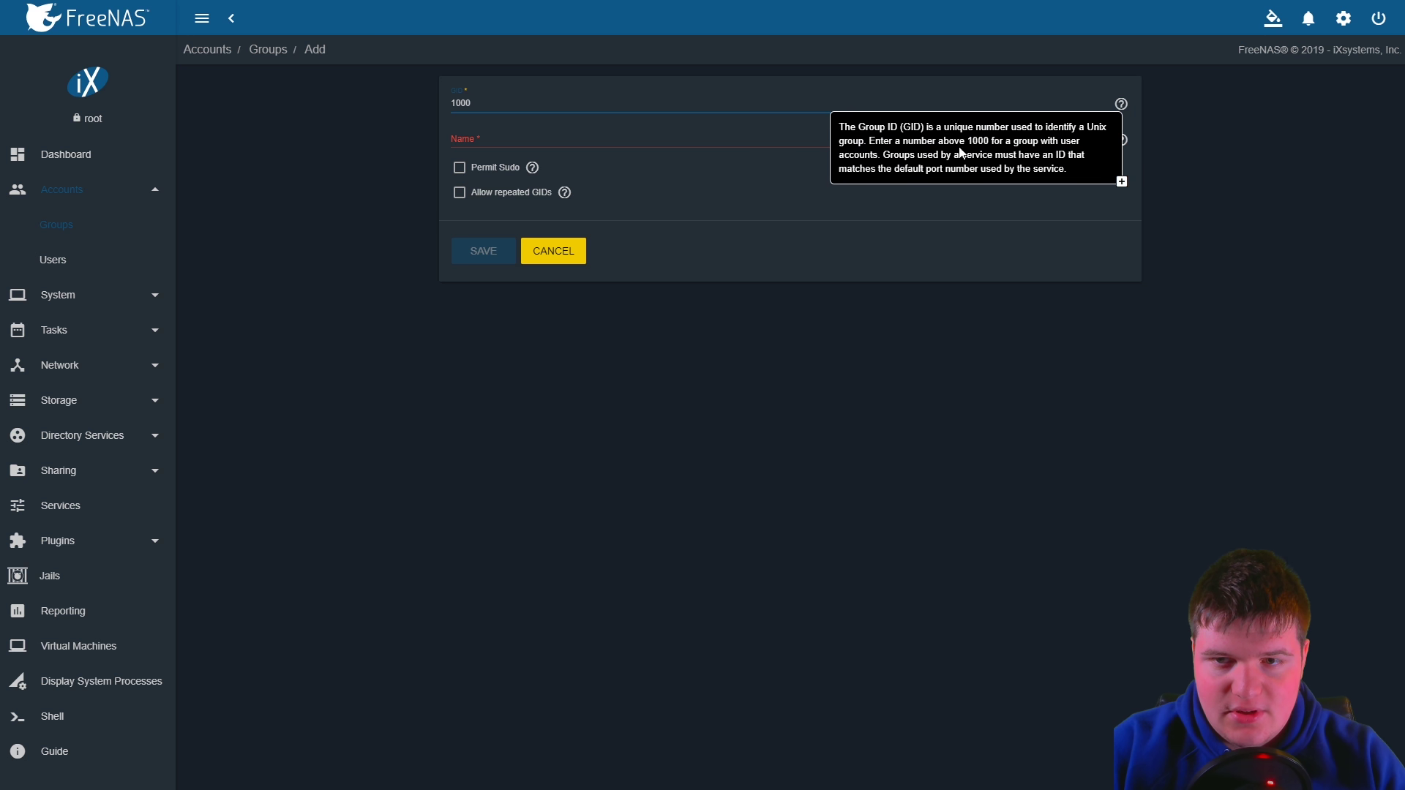
pyautogui.click(560, 138)
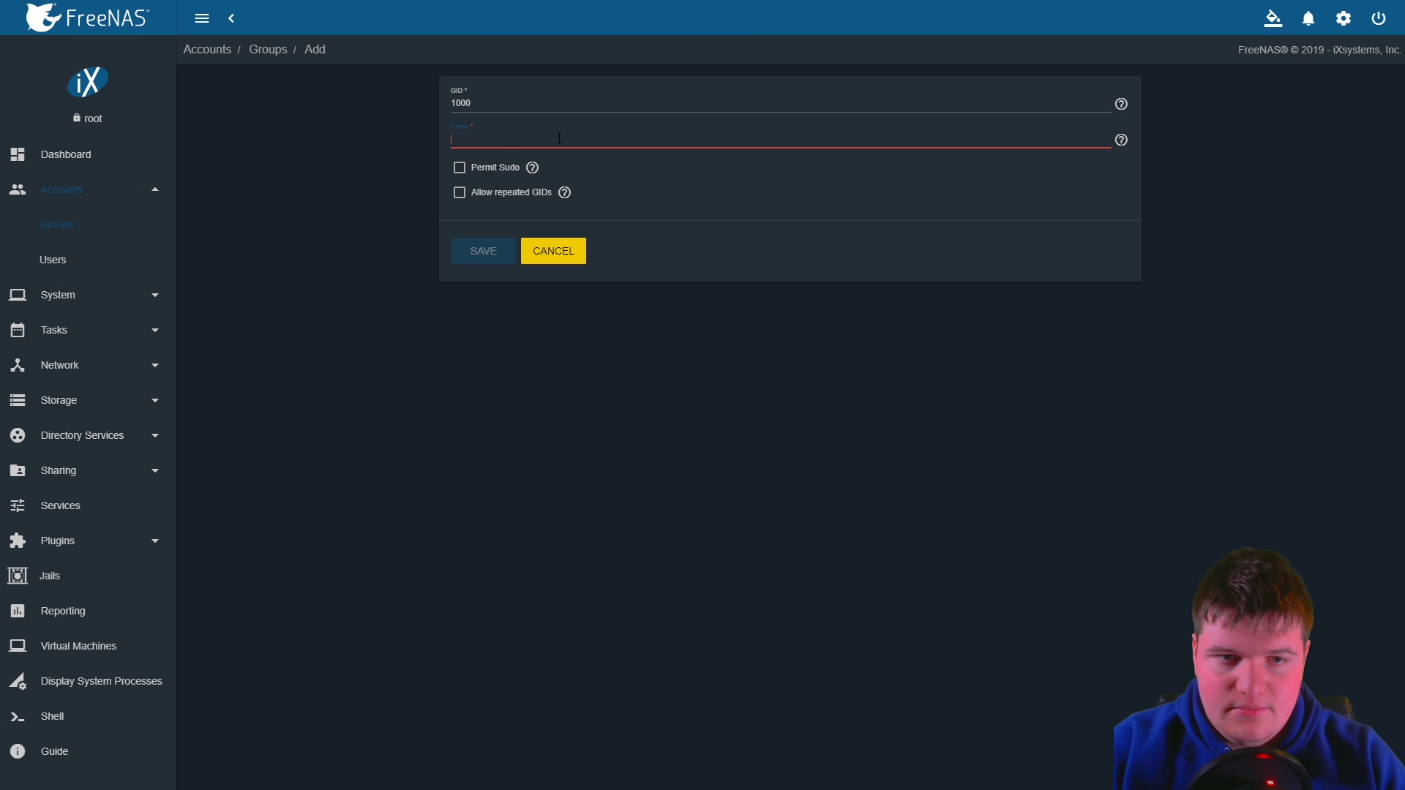
pyautogui.write('admin')
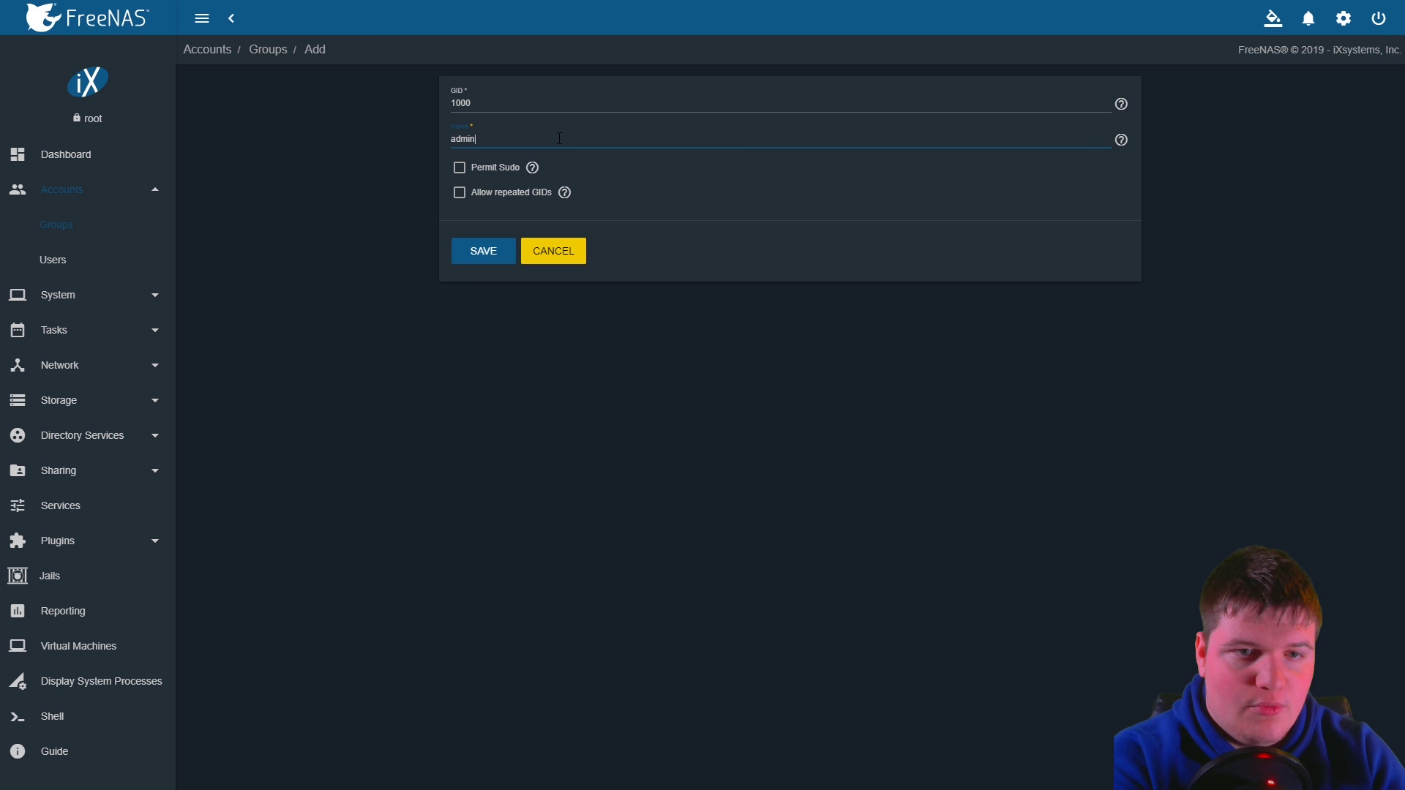
pyautogui.click(460, 168)
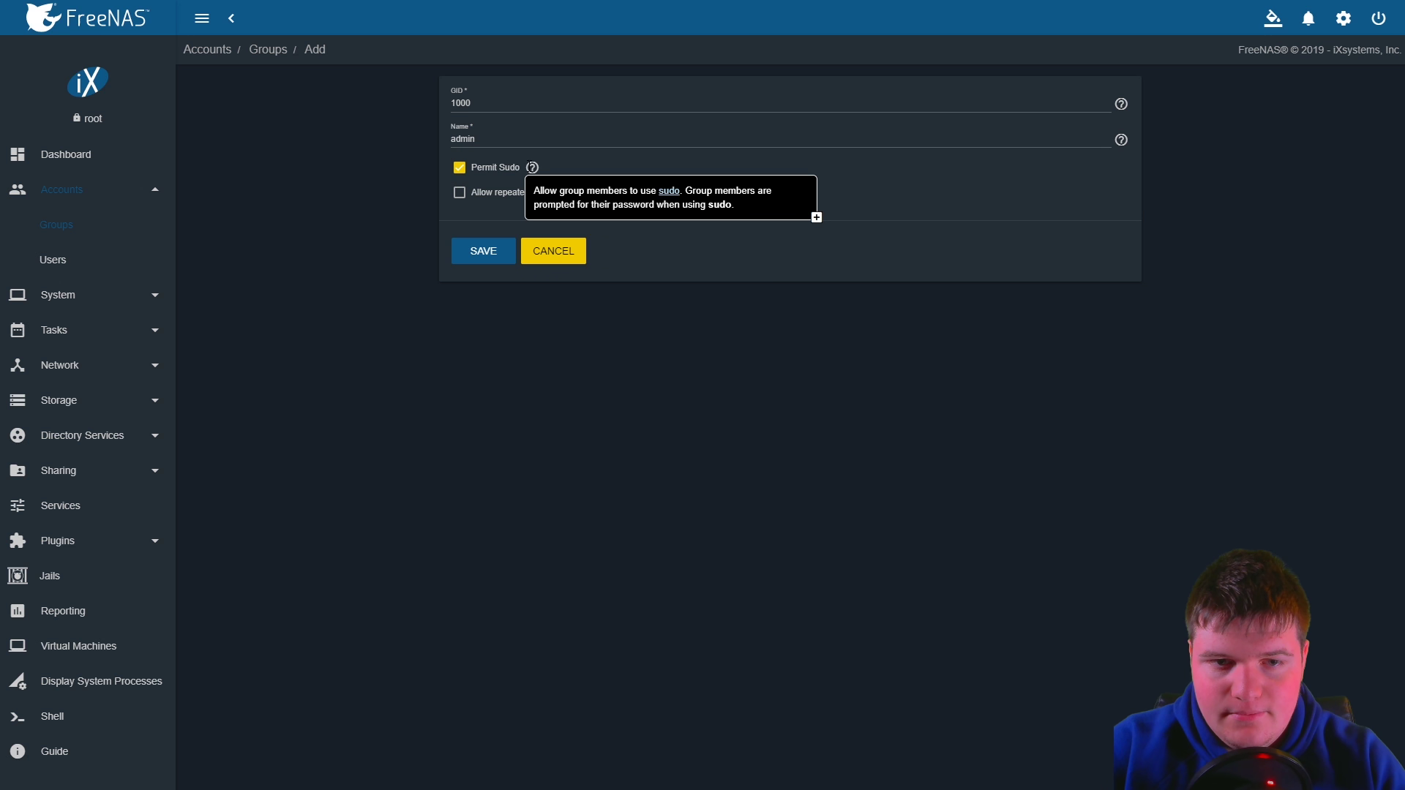
pyautogui.click(479, 241)
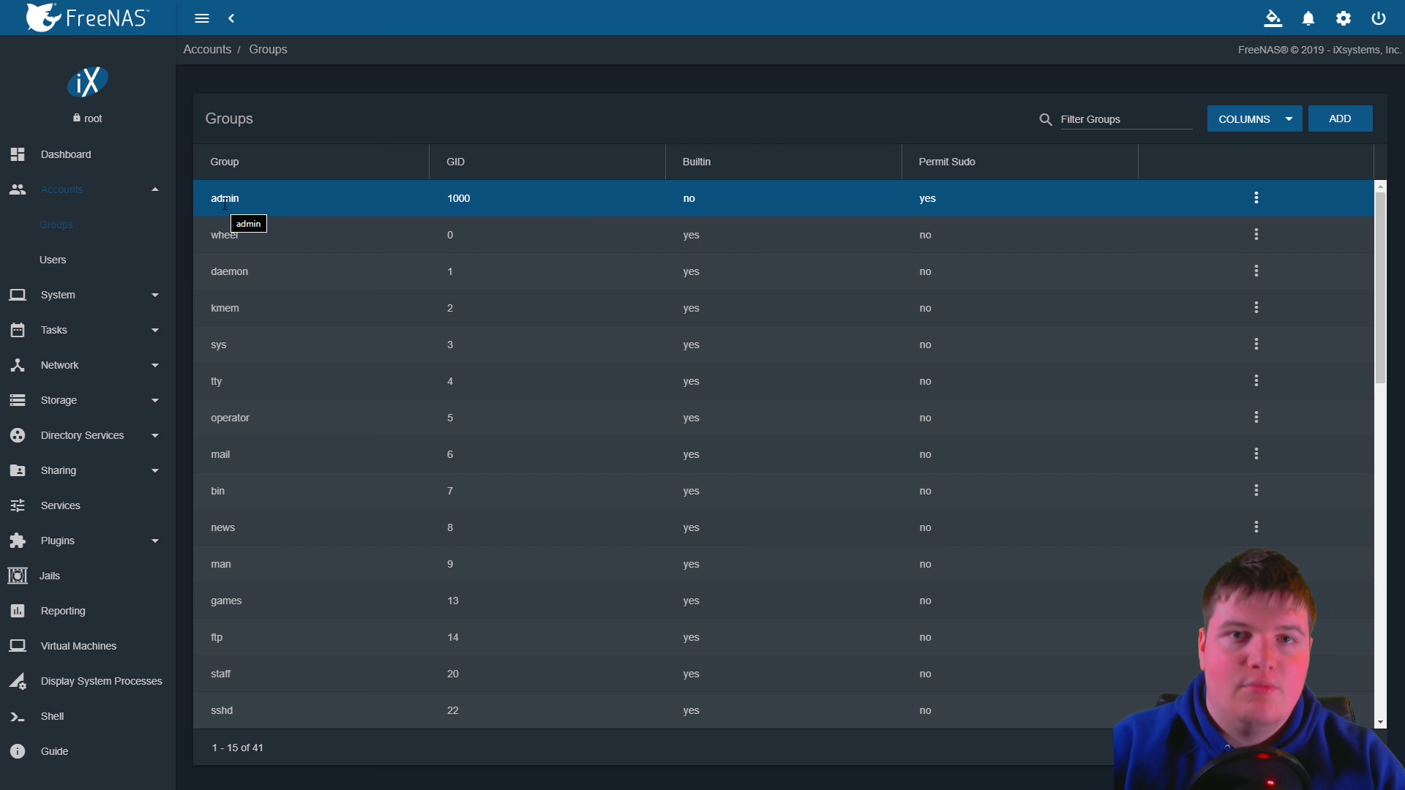
pyautogui.click(58, 262)
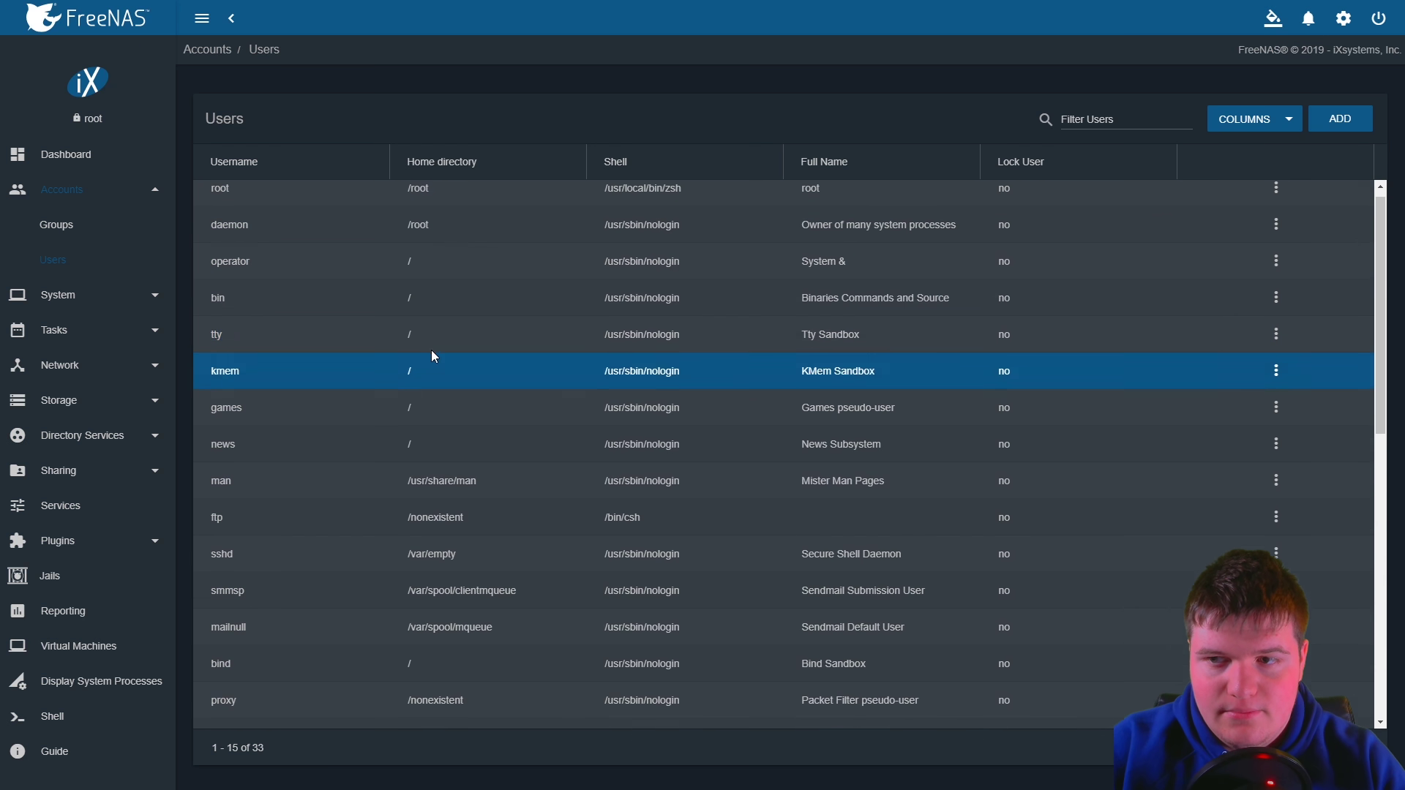
# Start a new user, entering the user's full name and the password twice
pyautogui.click(1337, 125)
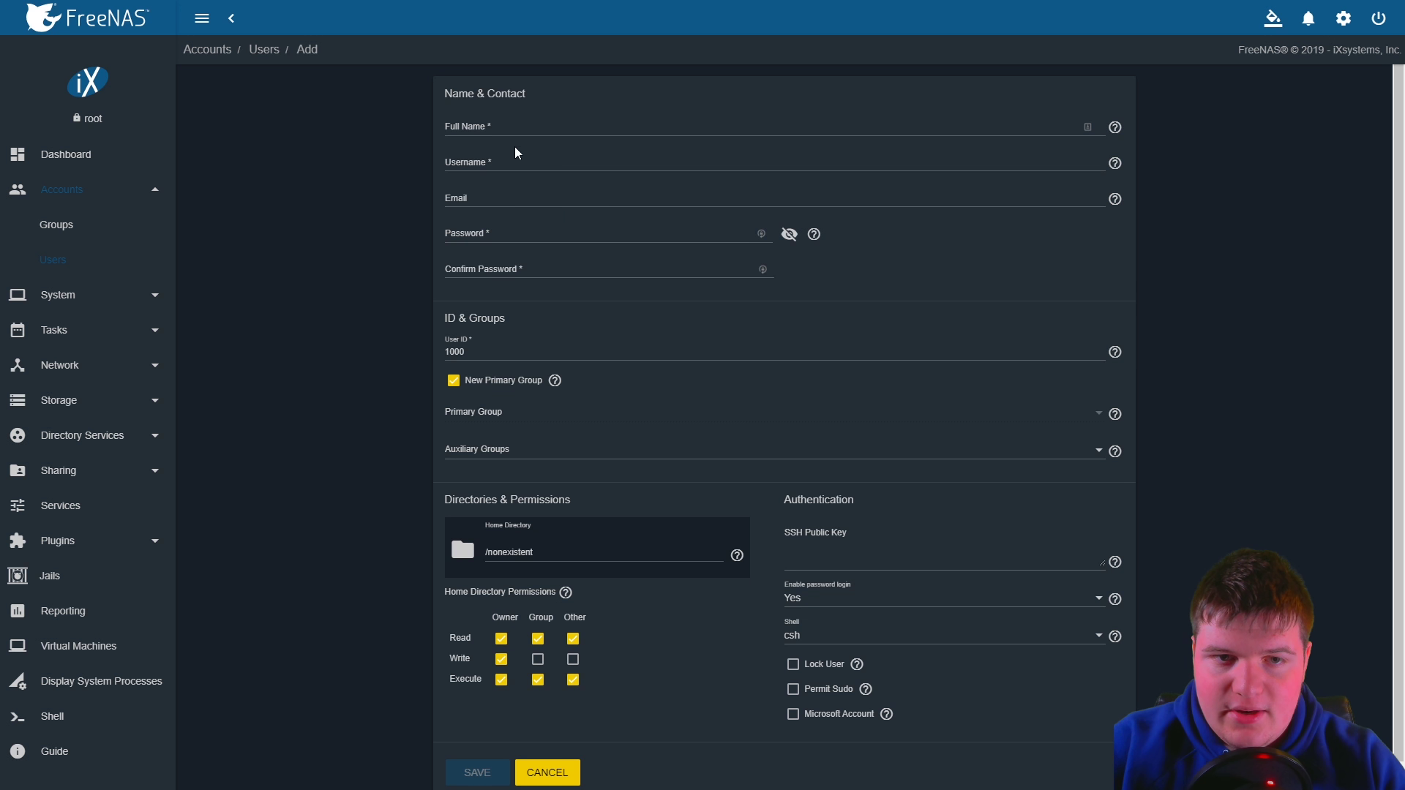
pyautogui.click(496, 130)
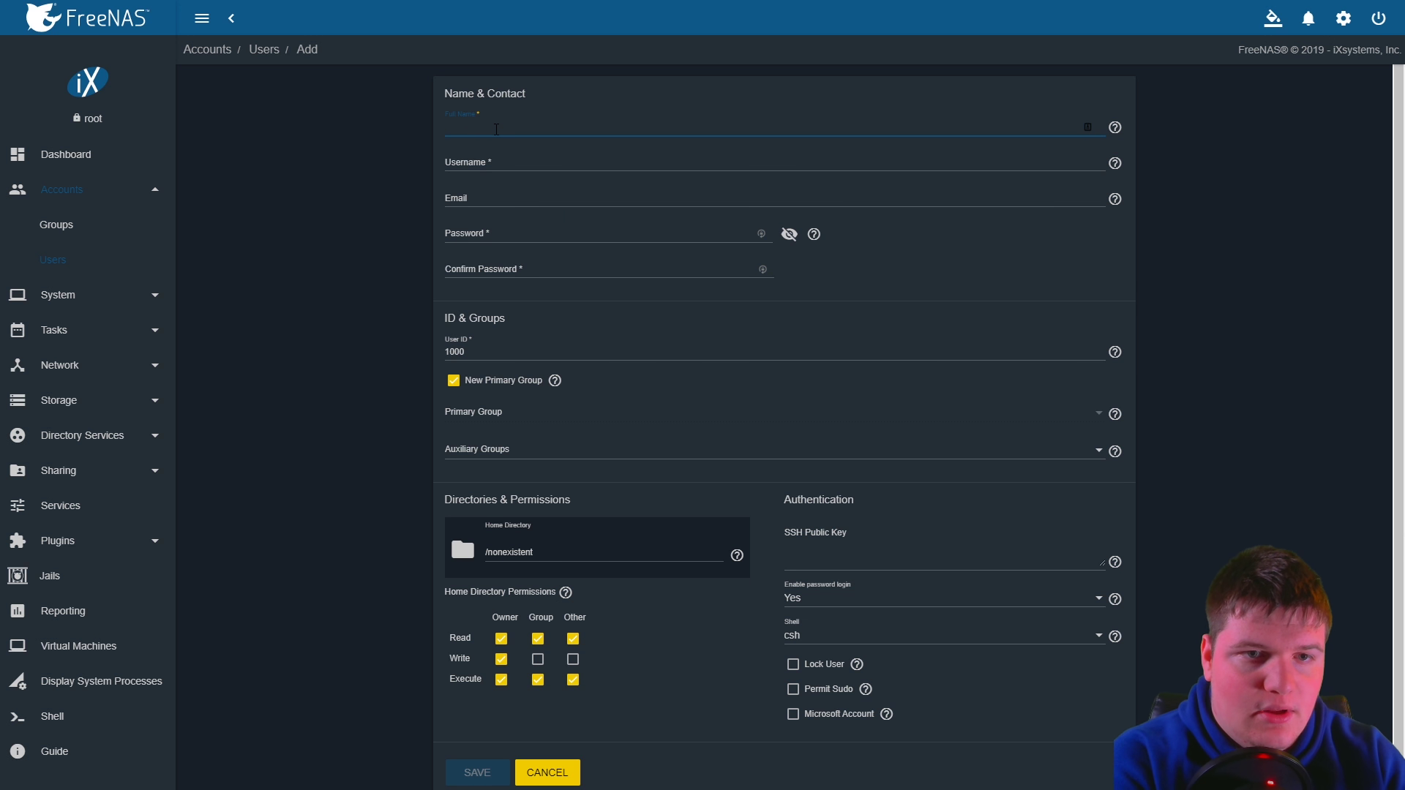
pyautogui.write('Signal')
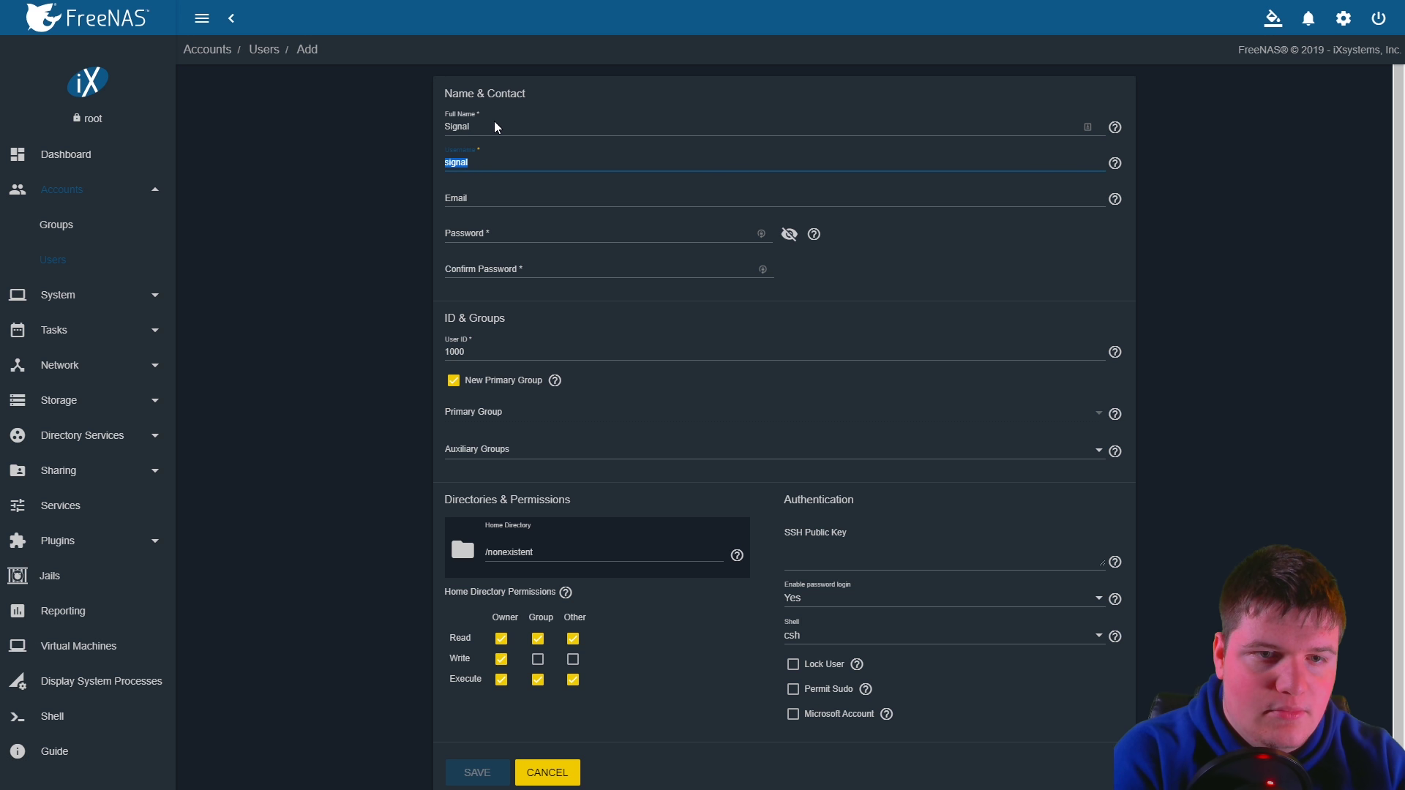
pyautogui.press('Tab')
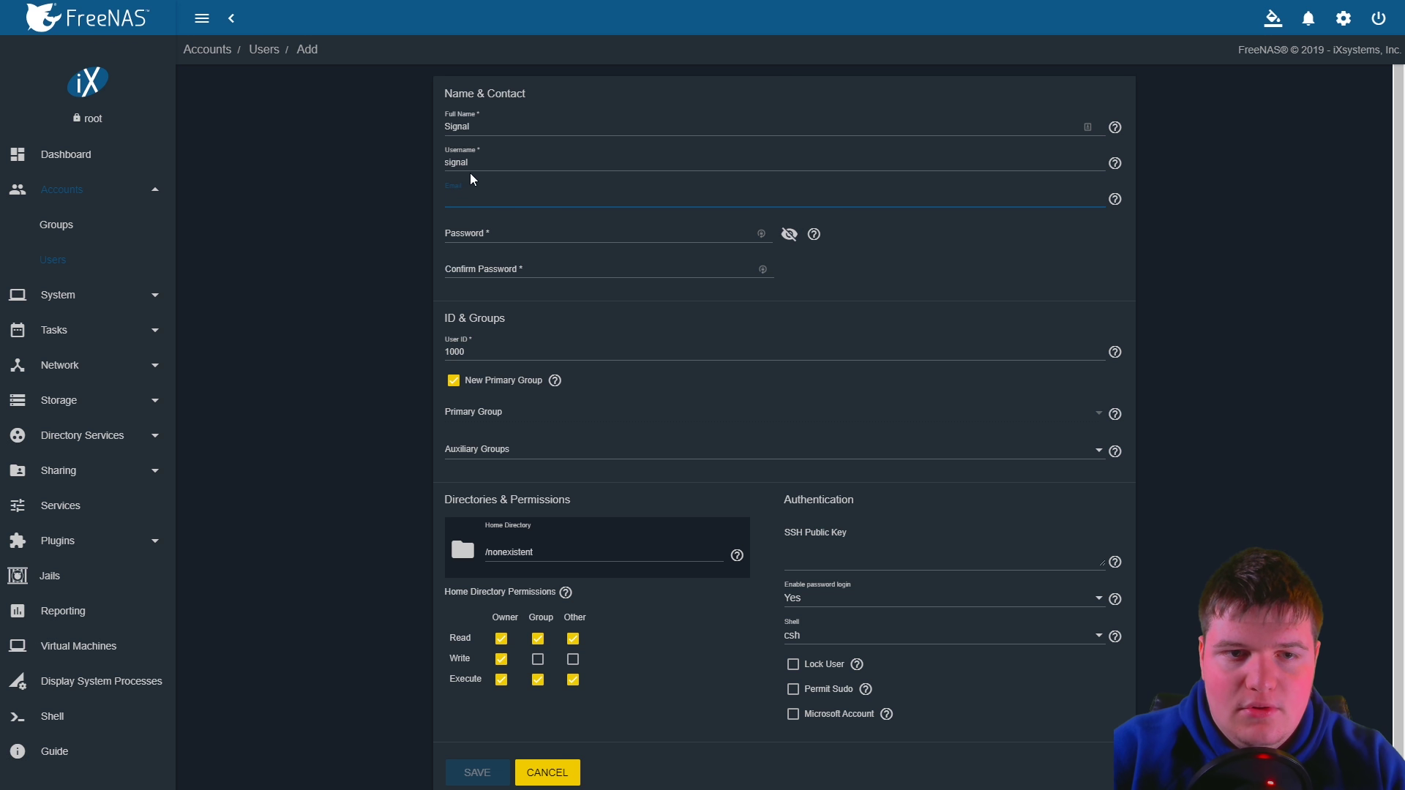
pyautogui.click(933, 277)
pyautogui.click(560, 235)
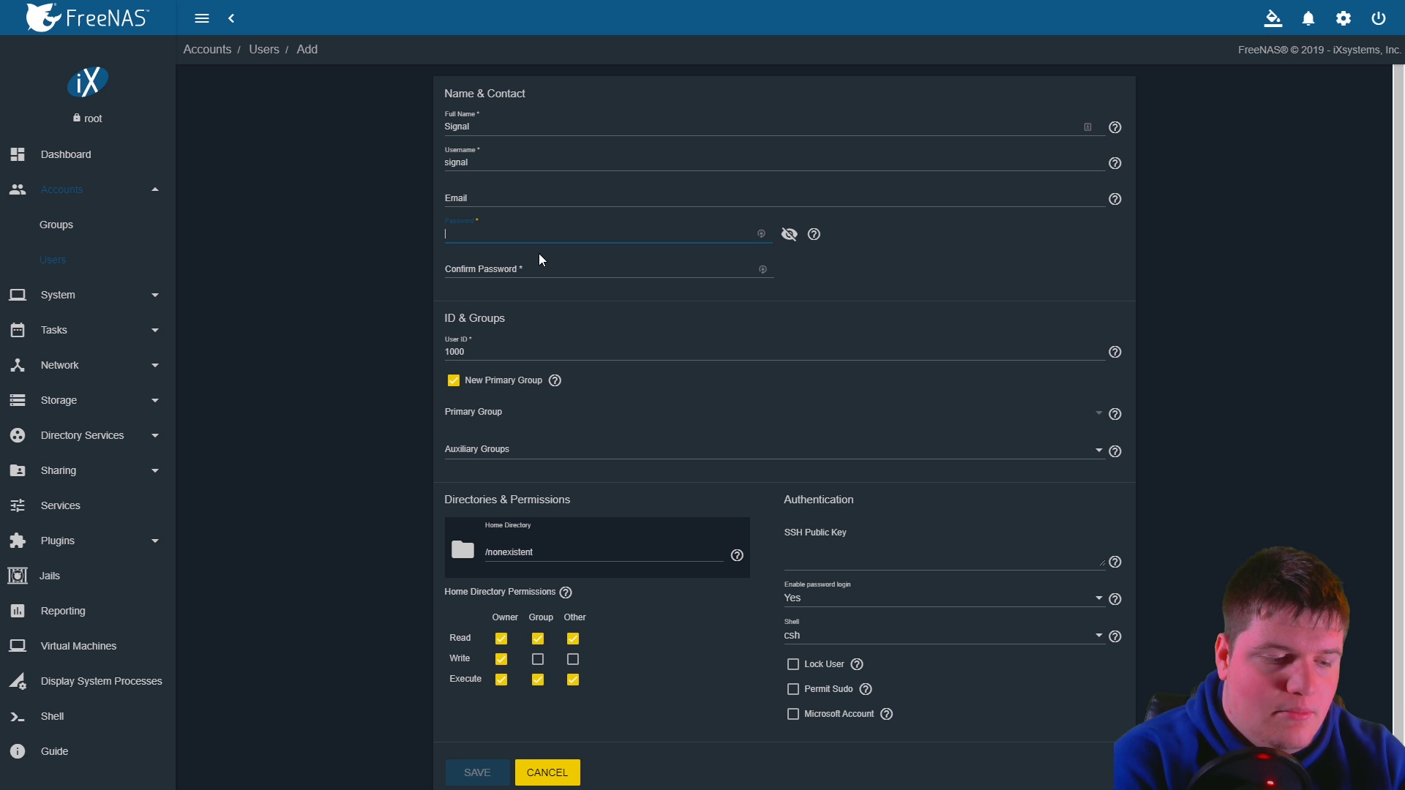
pyautogui.write('•••••••••••')
pyautogui.press('Tab')
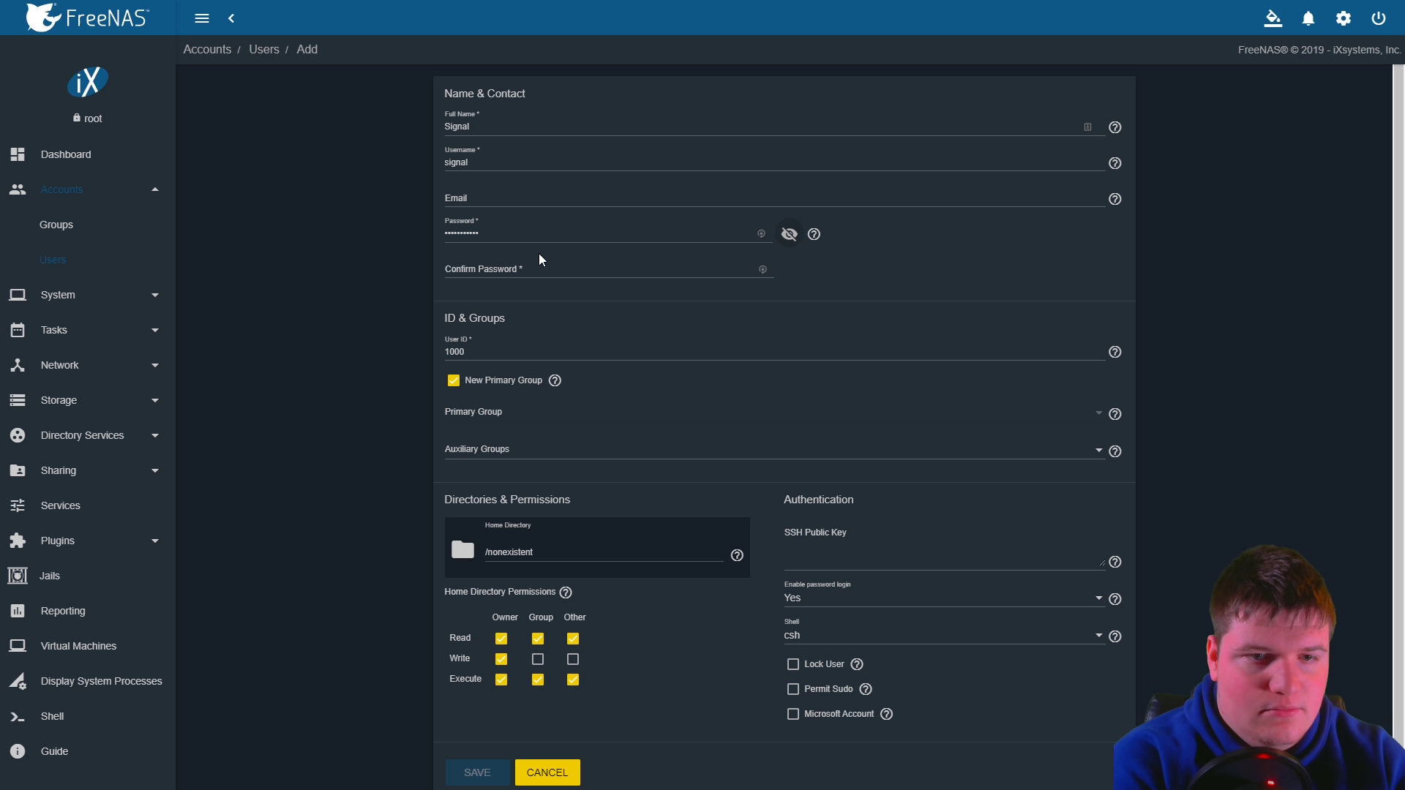
pyautogui.press('Tab')
pyautogui.write('•••••••')
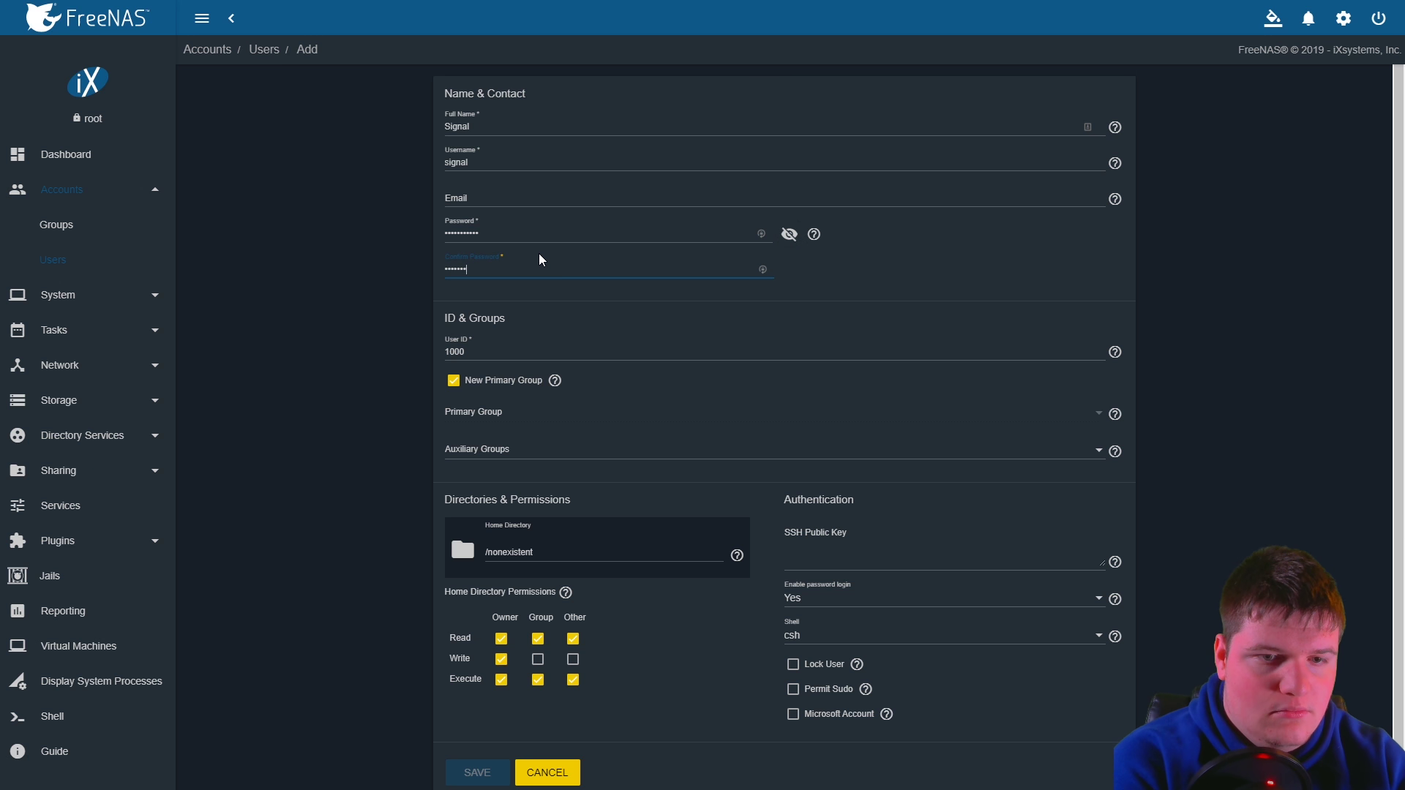
pyautogui.write('••••')
# Use admin as the primary group and give group and others write permission on home
pyautogui.click(454, 381)
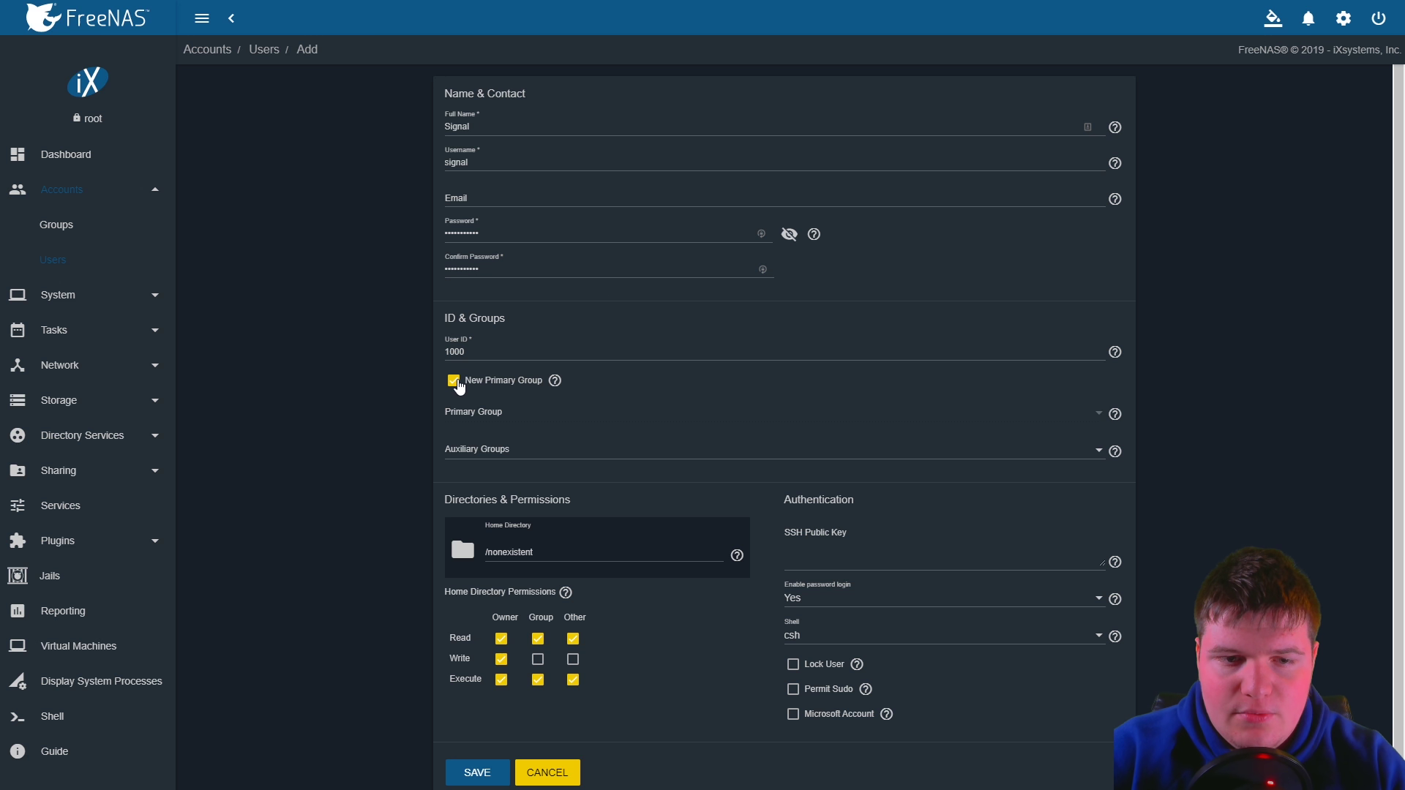
pyautogui.click(544, 417)
pyautogui.click(464, 425)
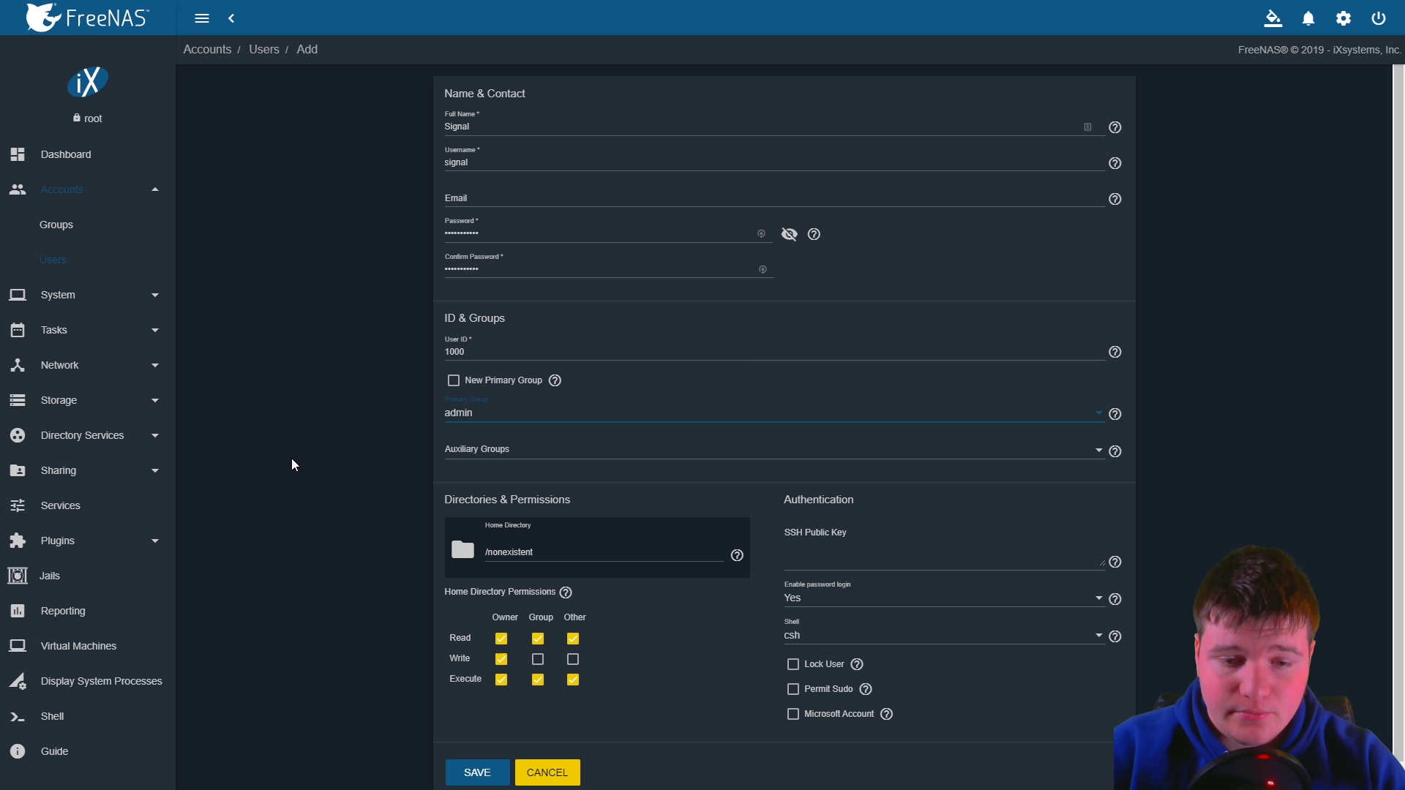
pyautogui.scroll(-1, 296, 489)
pyautogui.click(538, 643)
pyautogui.click(573, 643)
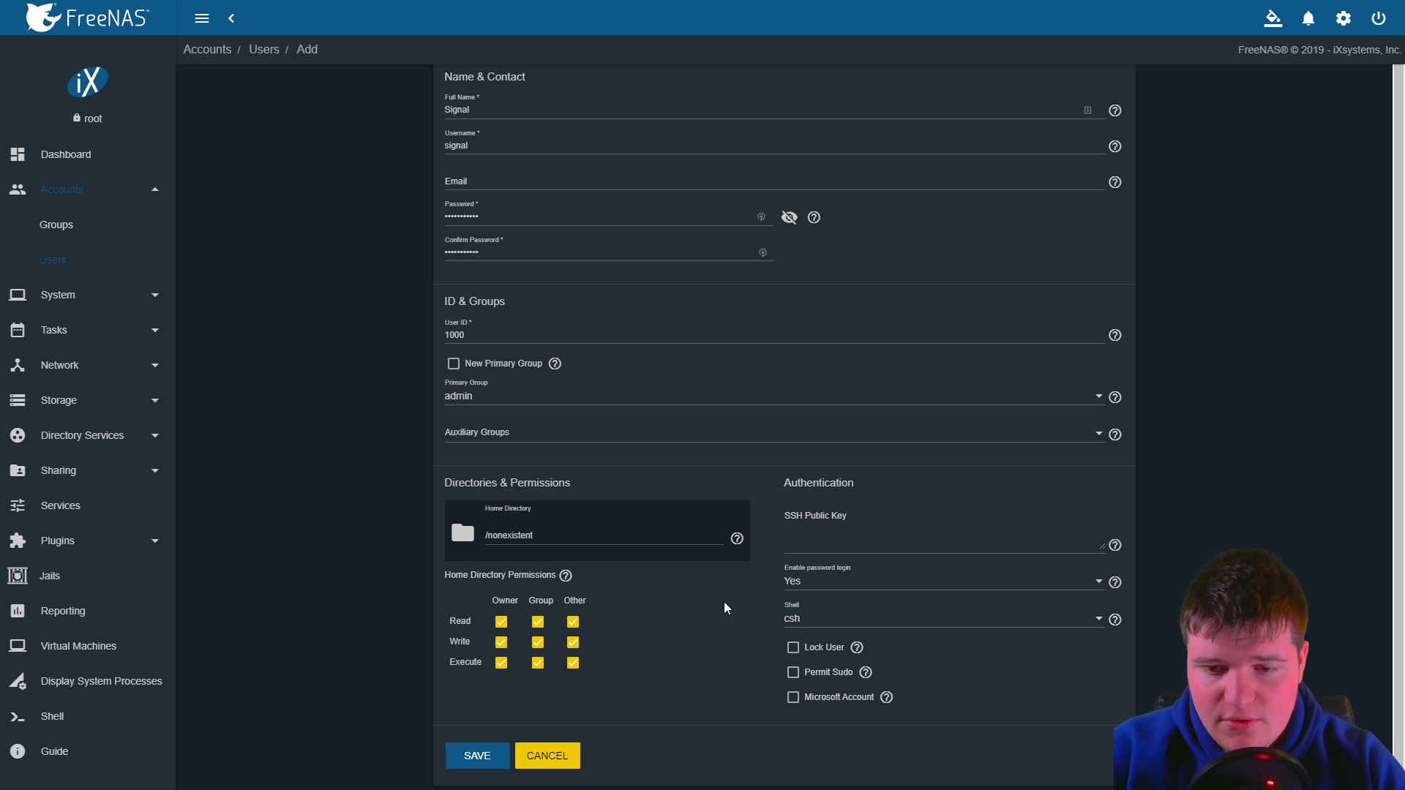
# Permit sudo, mark it as a Microsoft account, and save the user
pyautogui.click(793, 674)
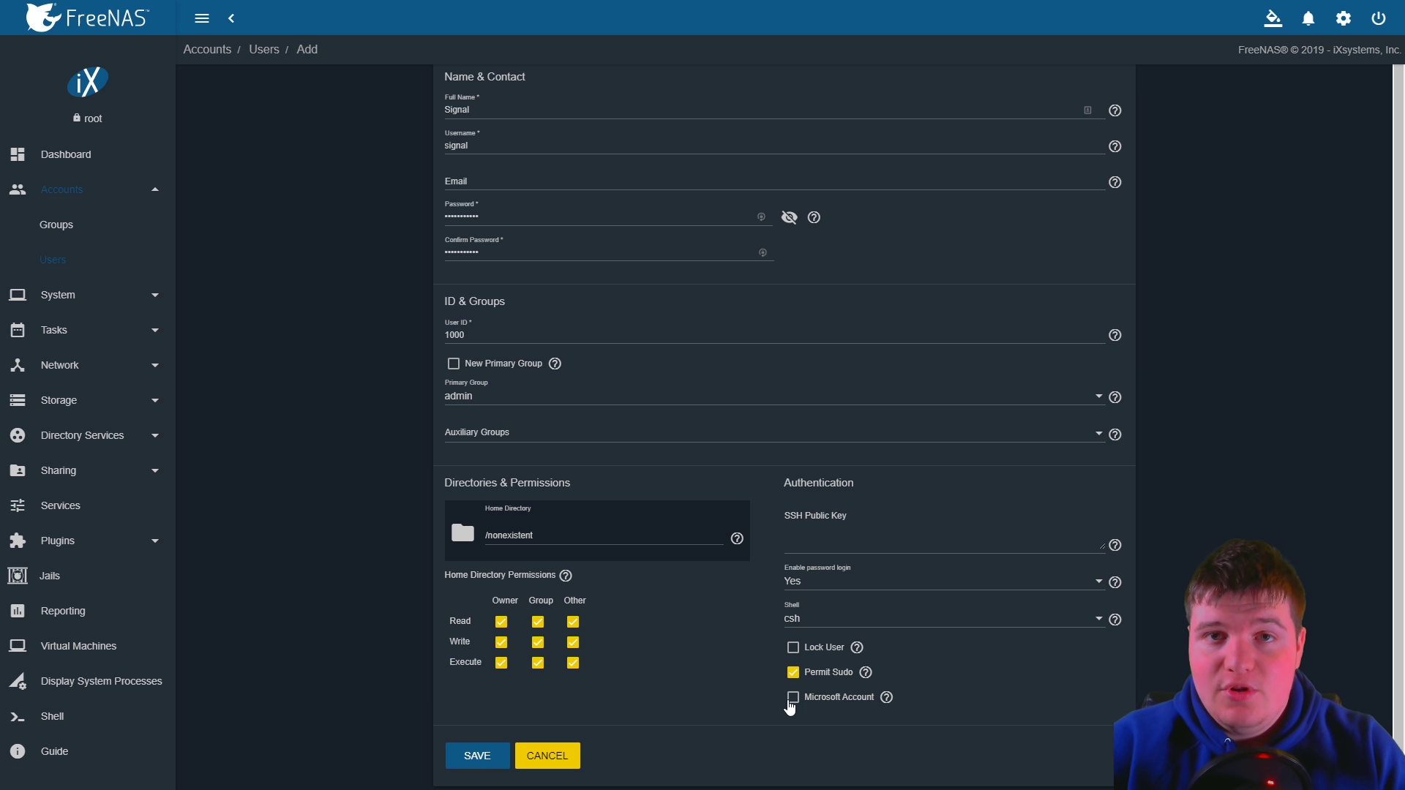
pyautogui.click(793, 699)
pyautogui.moveTo(885, 699)
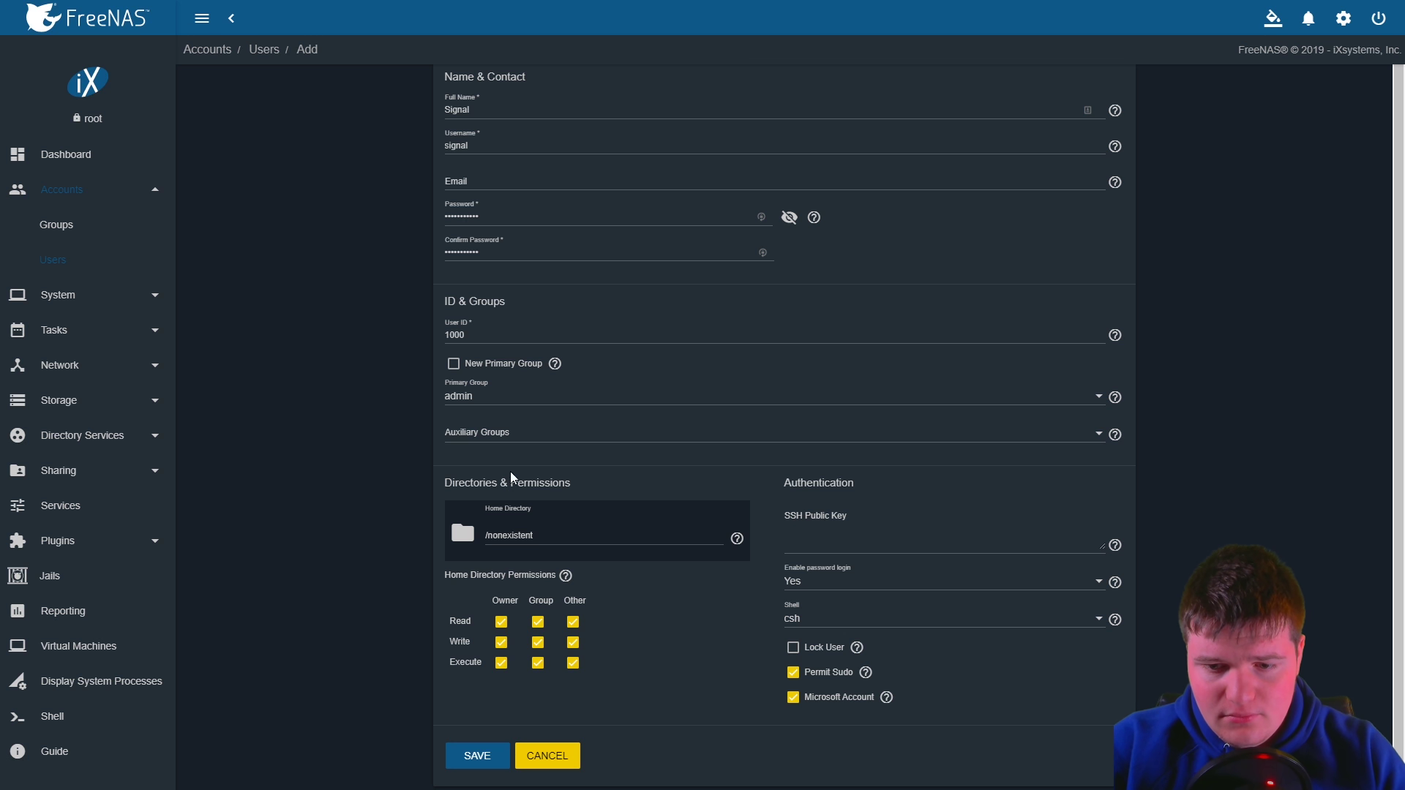
pyautogui.click(477, 760)
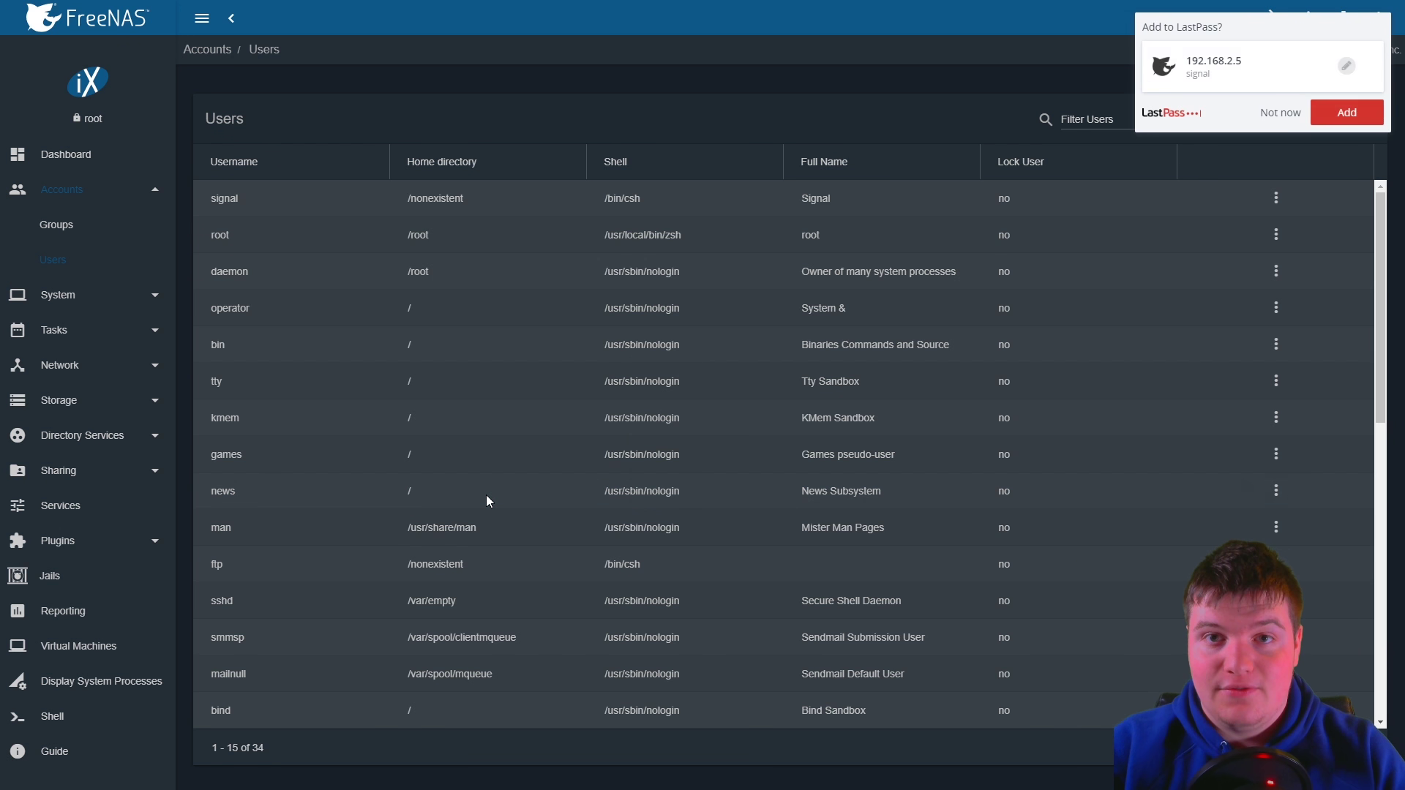
pyautogui.click(1262, 122)
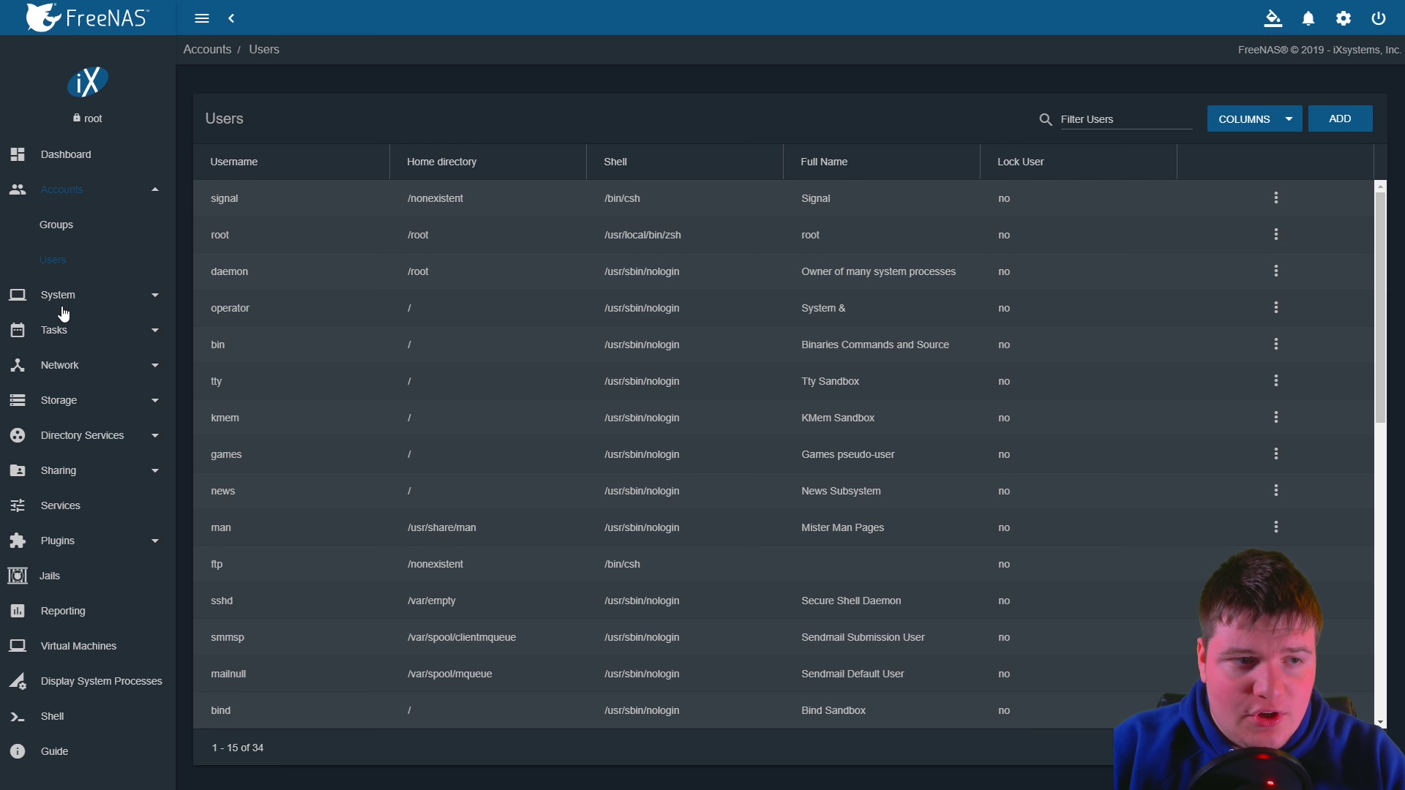
pyautogui.click(64, 403)
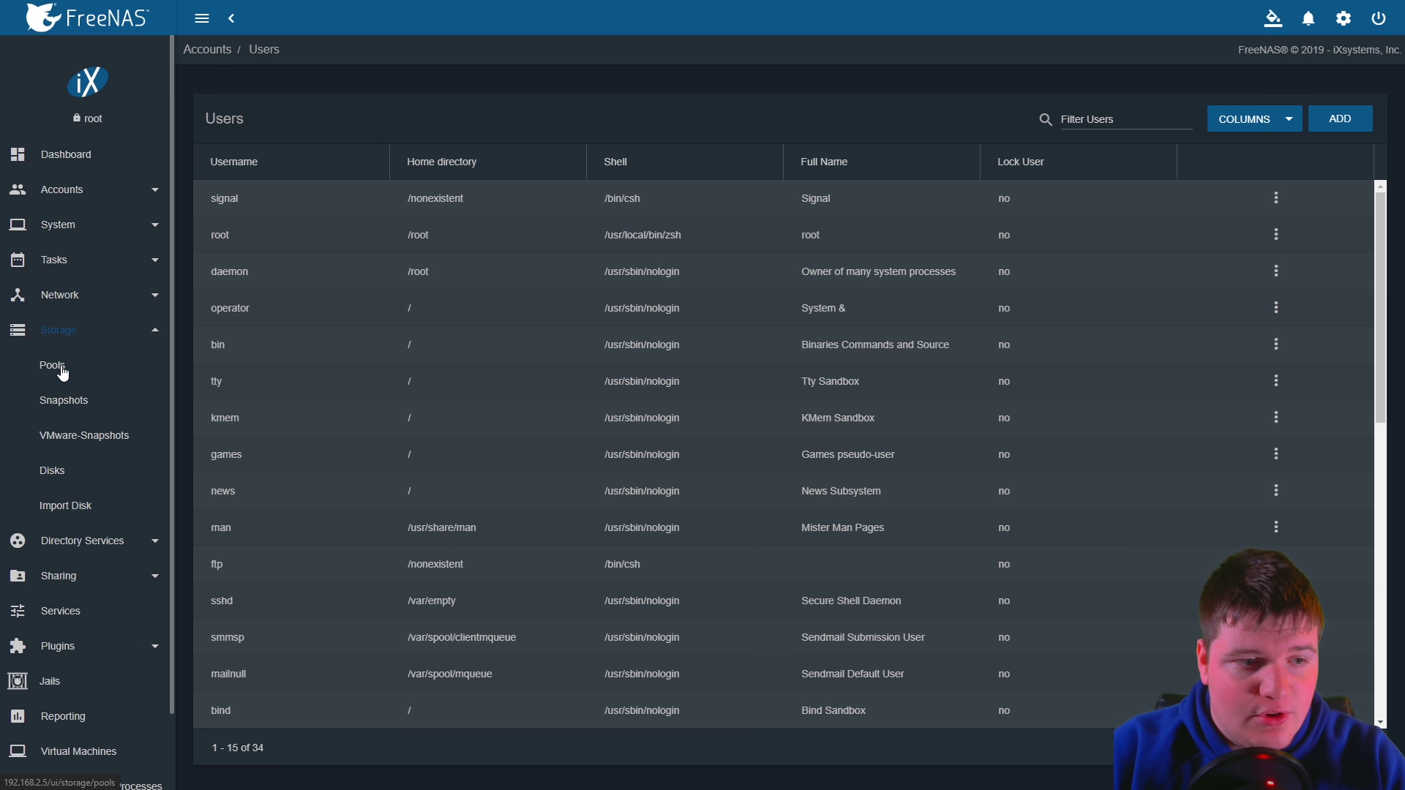
# Create a new pool named Video and move disks ada0 and ada1 into its data vdev
pyautogui.click(61, 368)
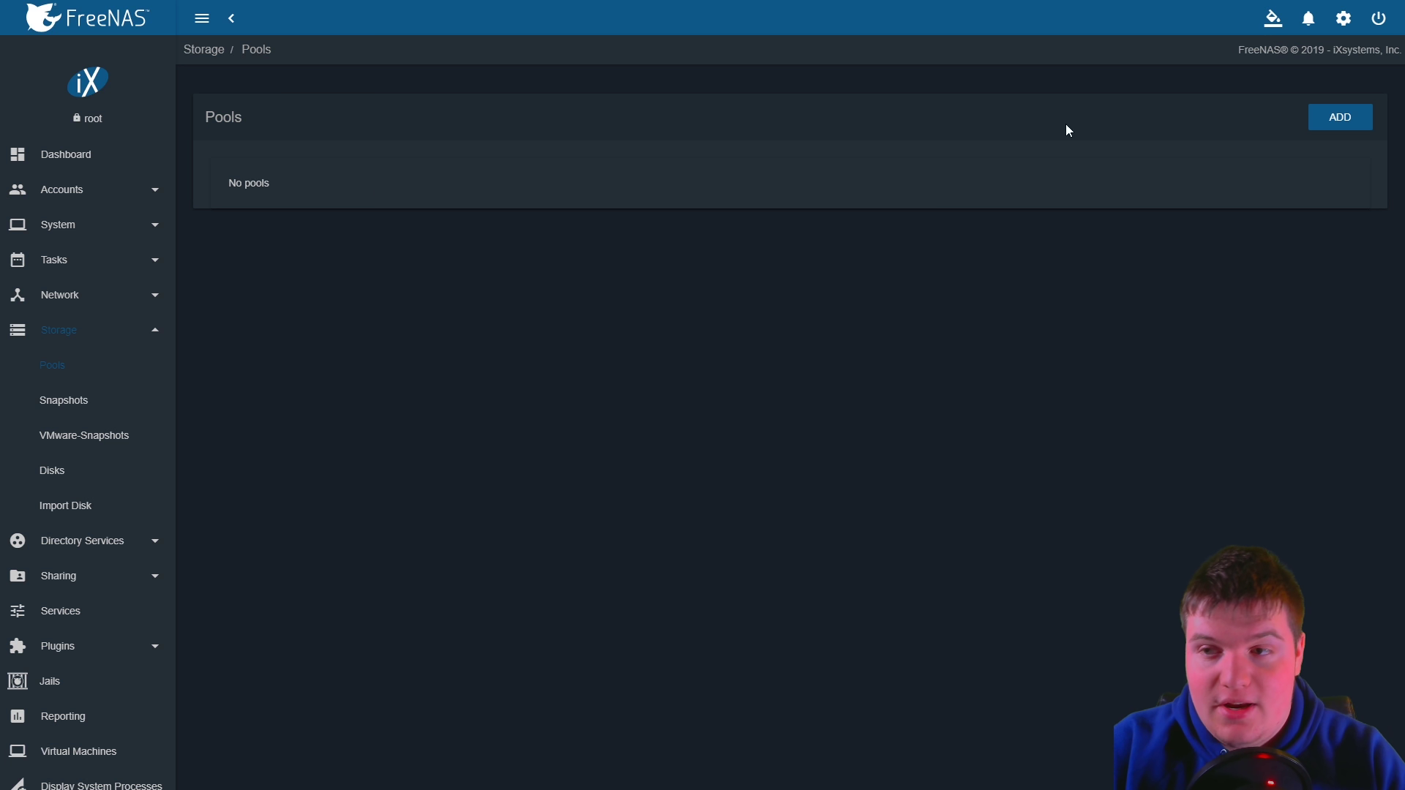
pyautogui.click(1341, 117)
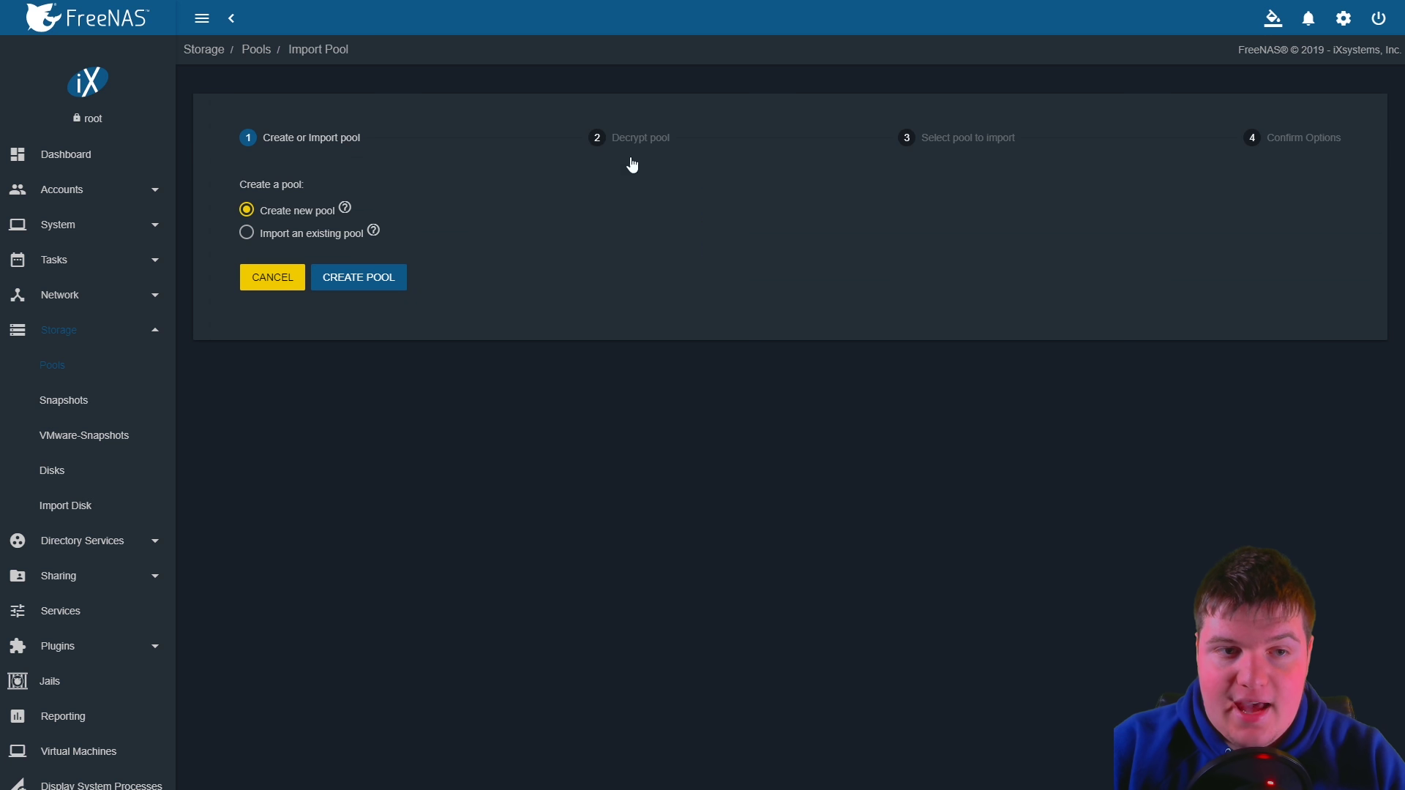
pyautogui.click(350, 279)
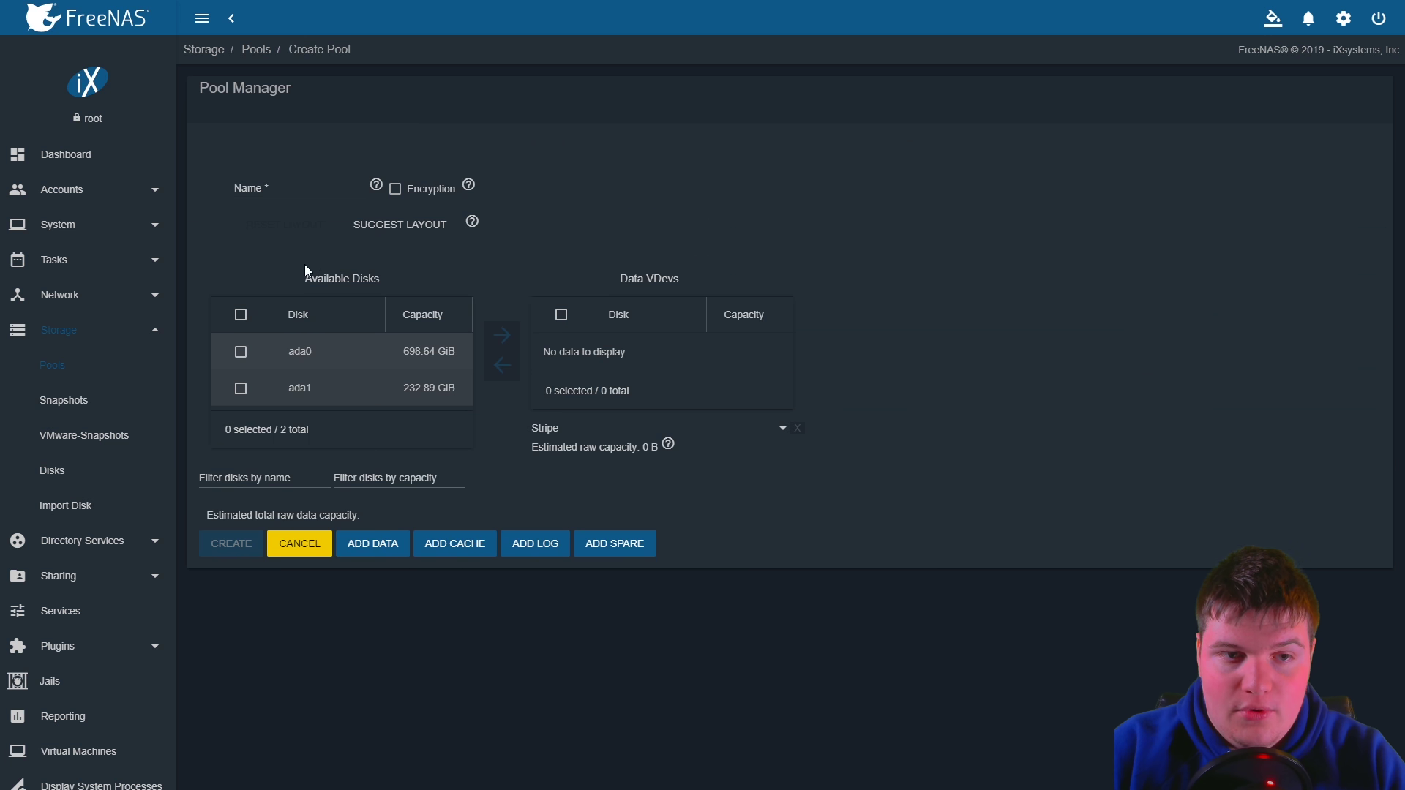
pyautogui.click(344, 190)
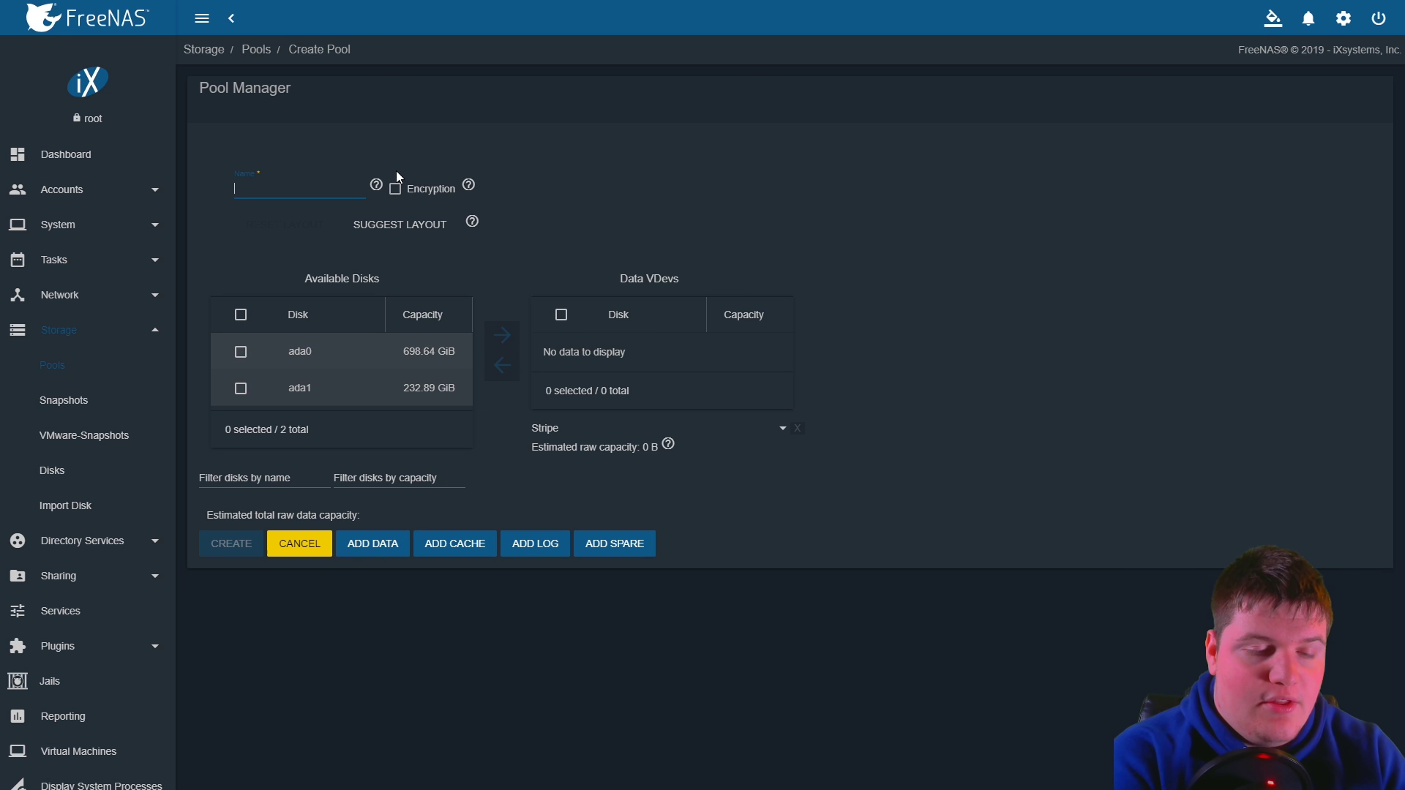
pyautogui.write('Video')
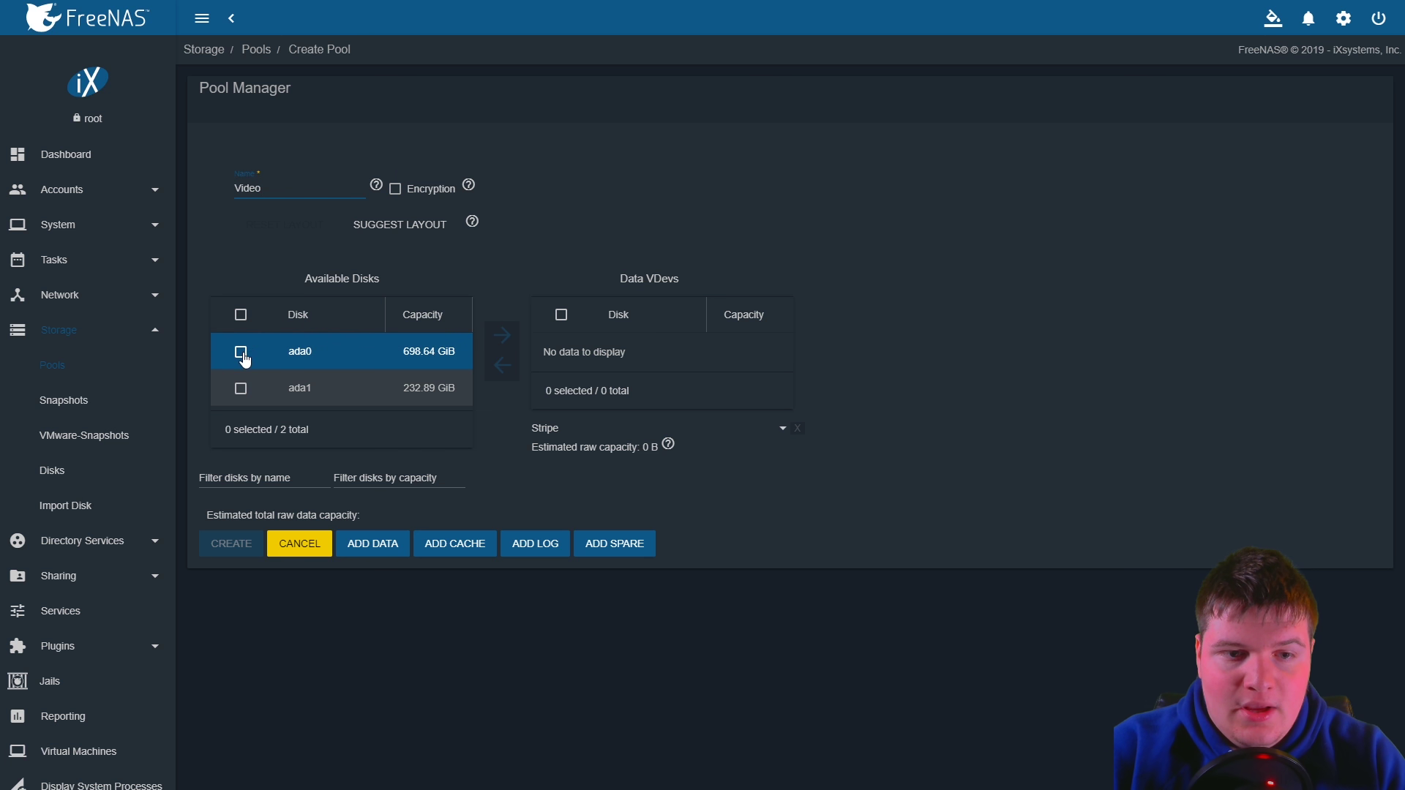
pyautogui.click(349, 347)
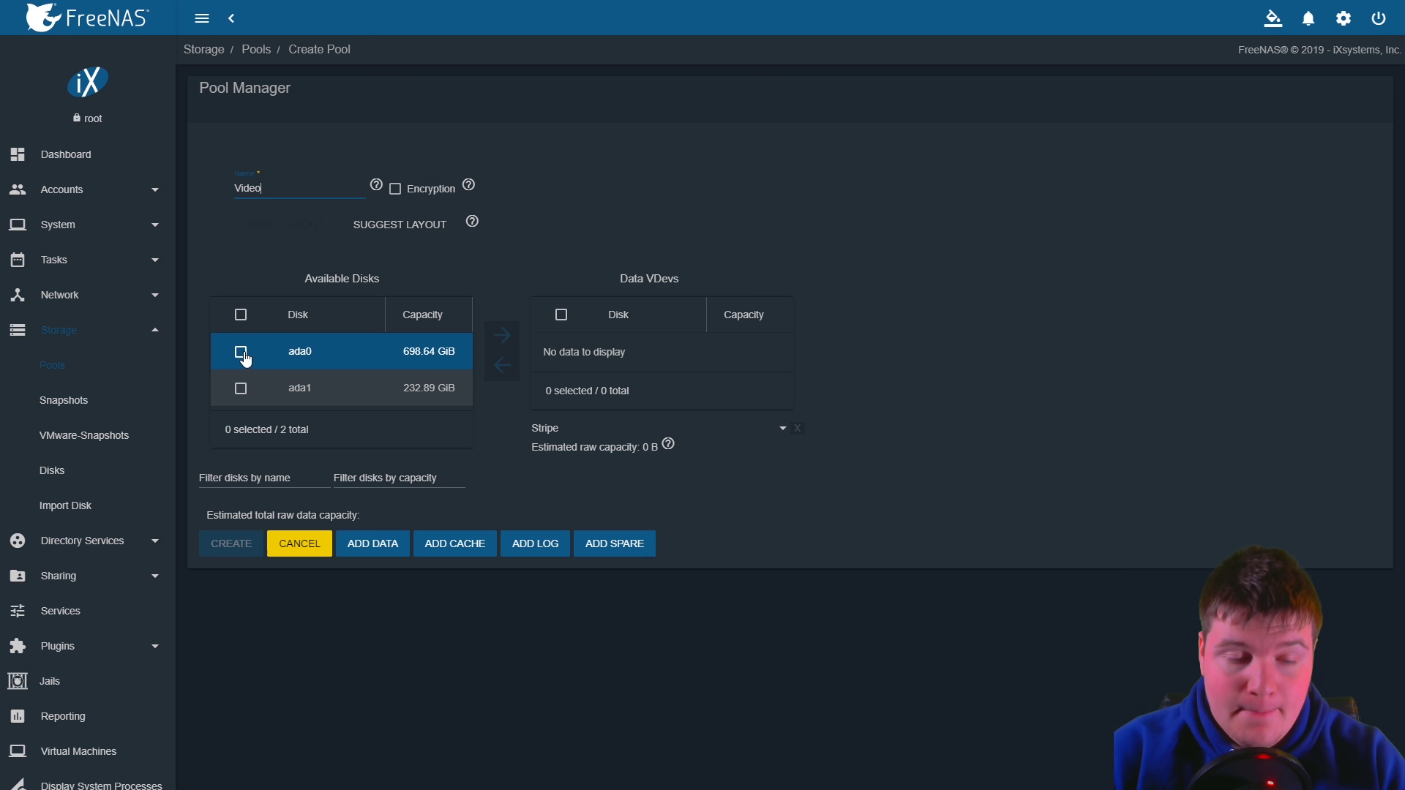
pyautogui.click(240, 352)
pyautogui.click(241, 388)
pyautogui.click(500, 338)
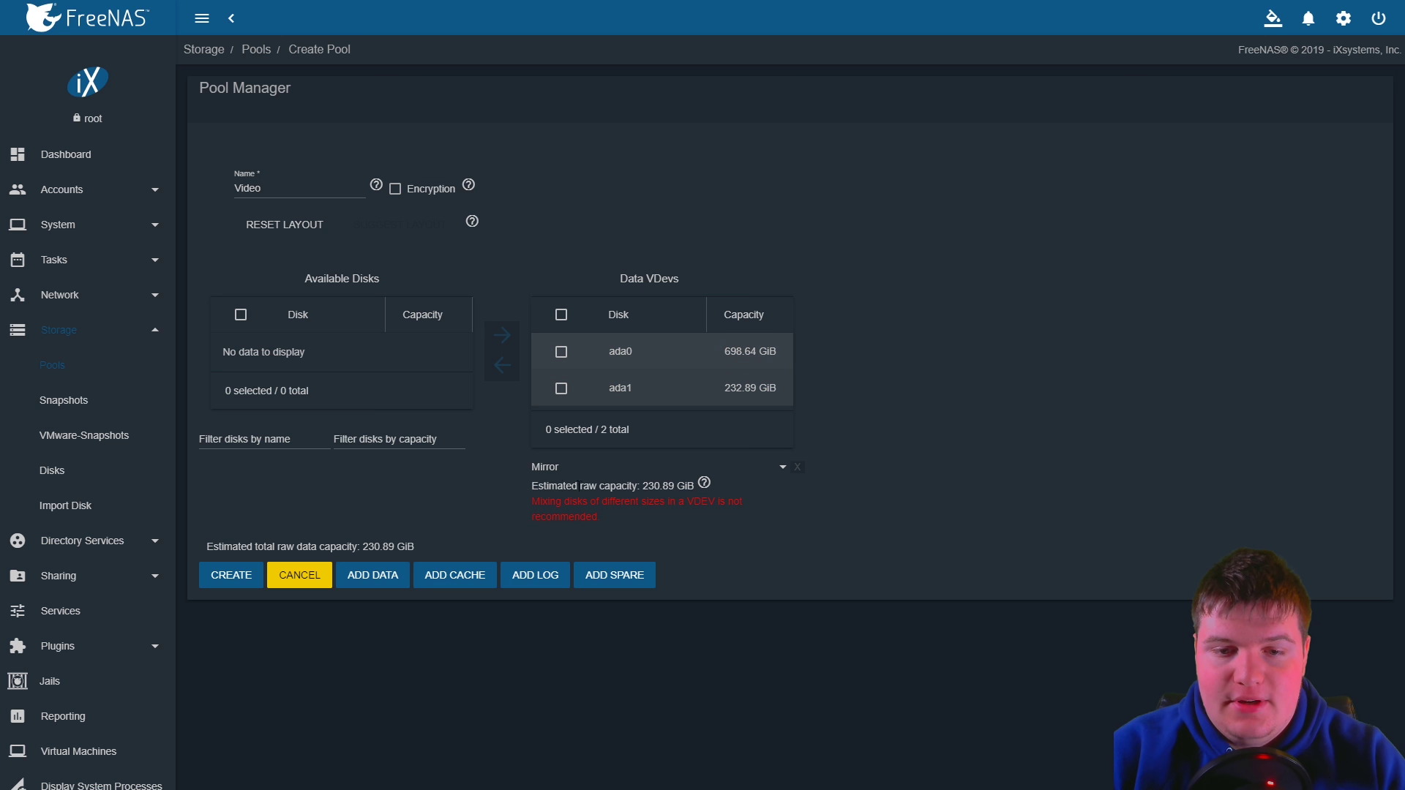
# Move ada1 back to Available Disks, leaving ada0 alone in the data vdev
pyautogui.moveTo(648, 486); pyautogui.dragTo(688, 485)
pyautogui.click(685, 484)
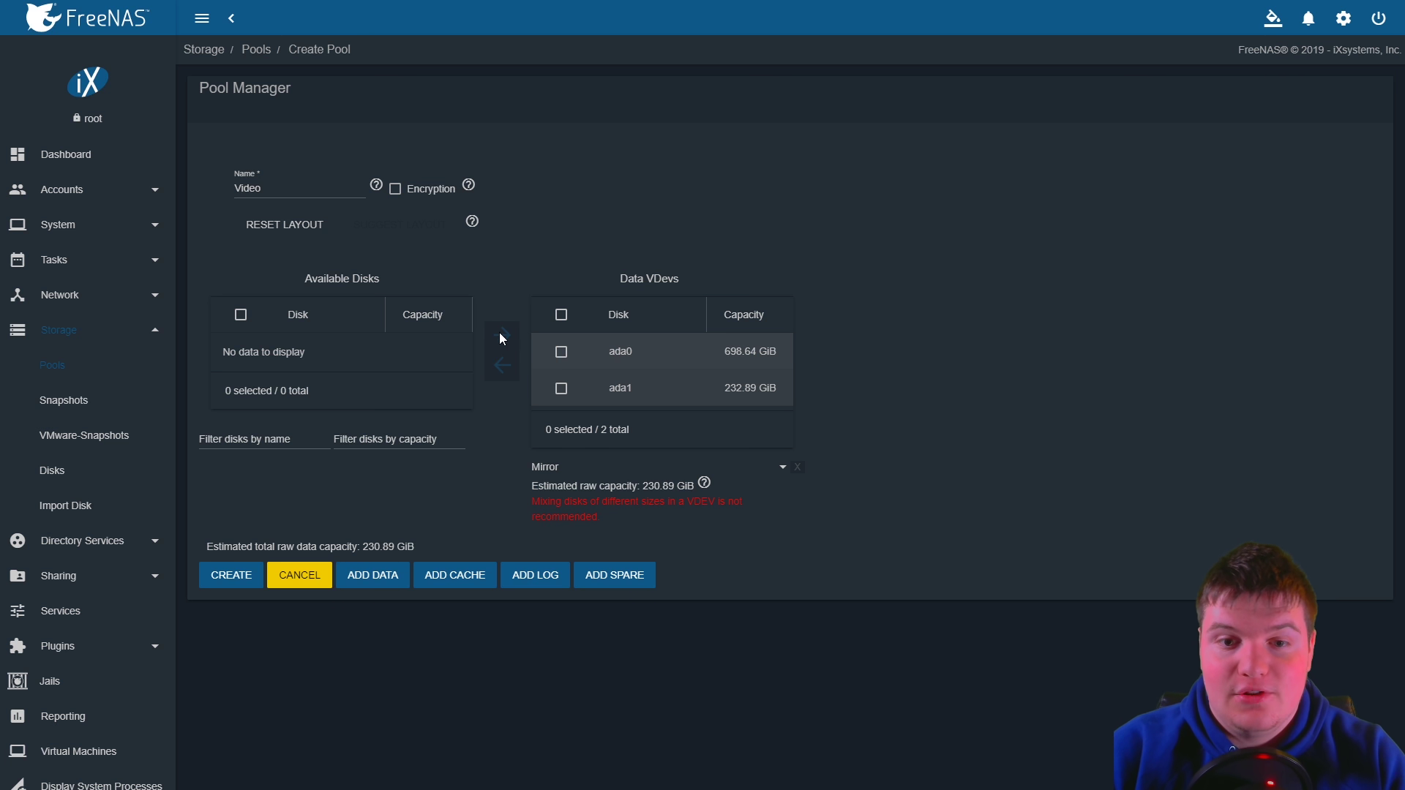
pyautogui.click(556, 376)
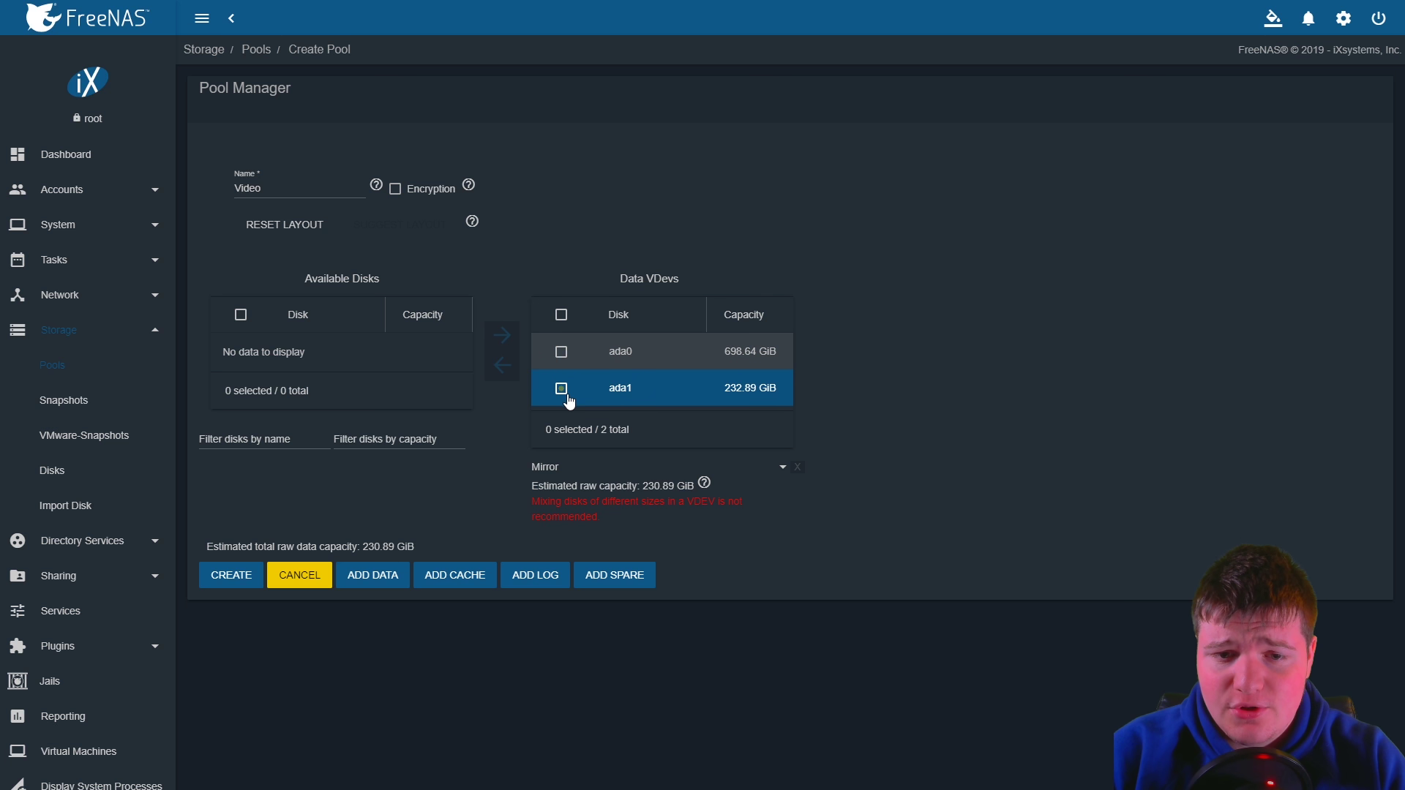
pyautogui.click(568, 397)
pyautogui.click(502, 374)
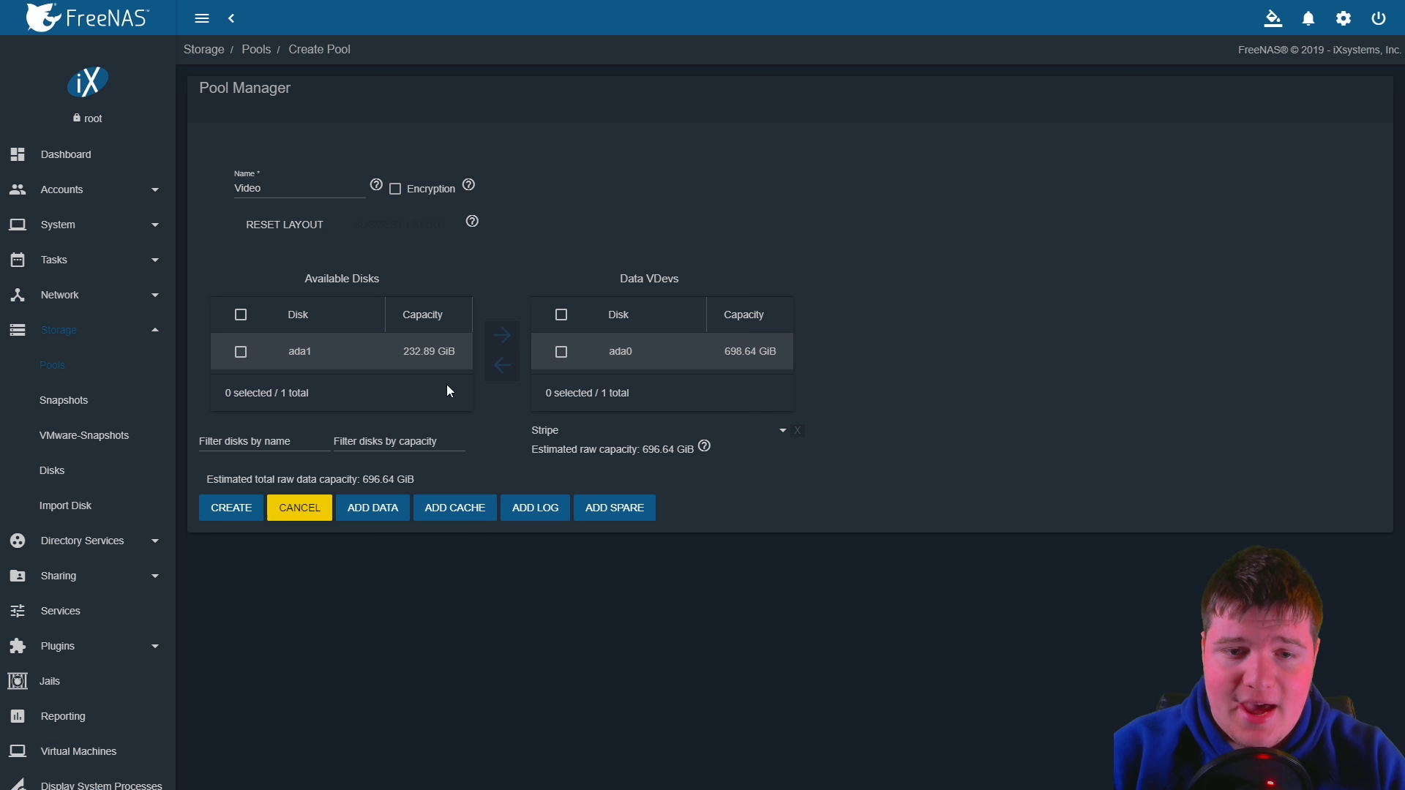
pyautogui.moveTo(647, 450); pyautogui.dragTo(685, 449)
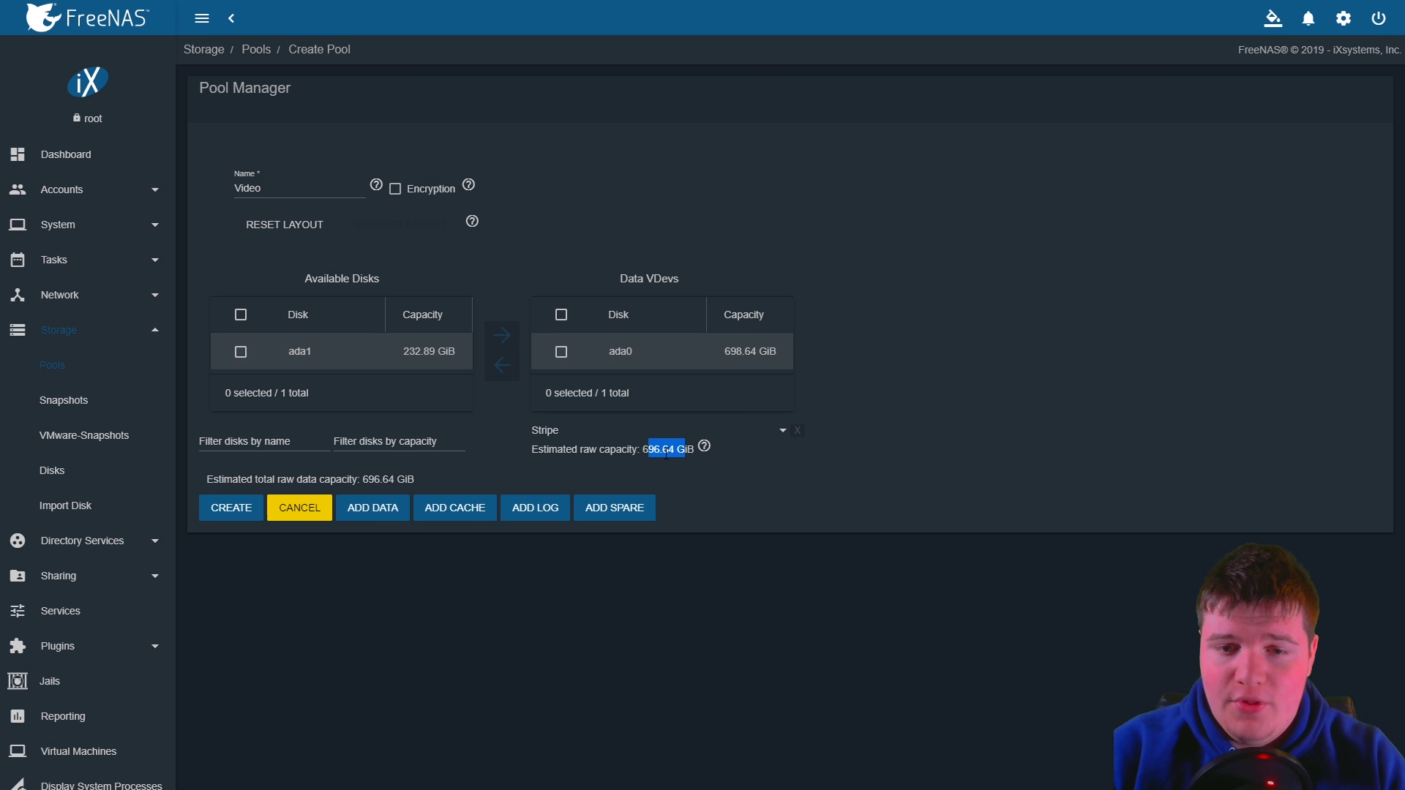
pyautogui.click(663, 451)
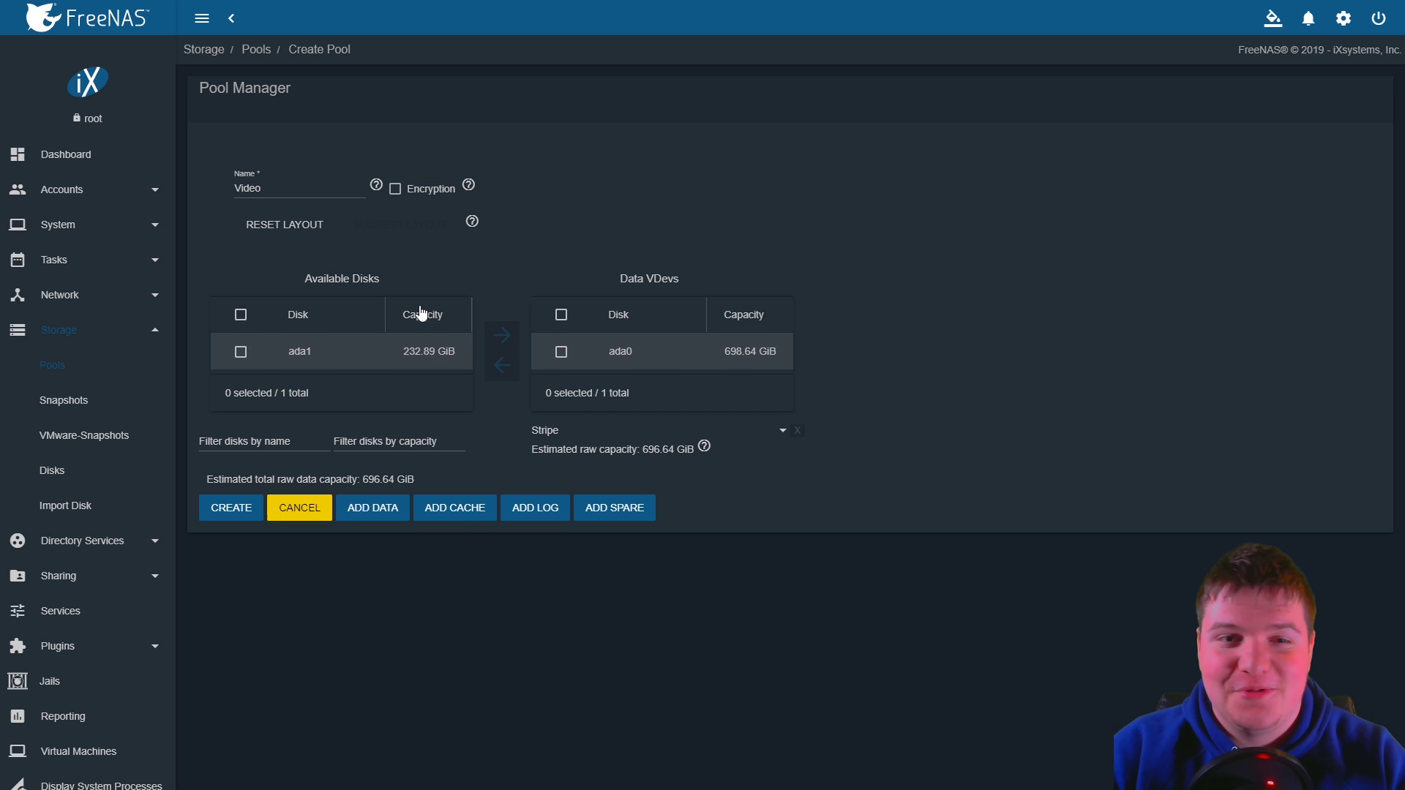
# Create the Video pool, confirming that the disk will be erased
pyautogui.moveTo(470, 184)
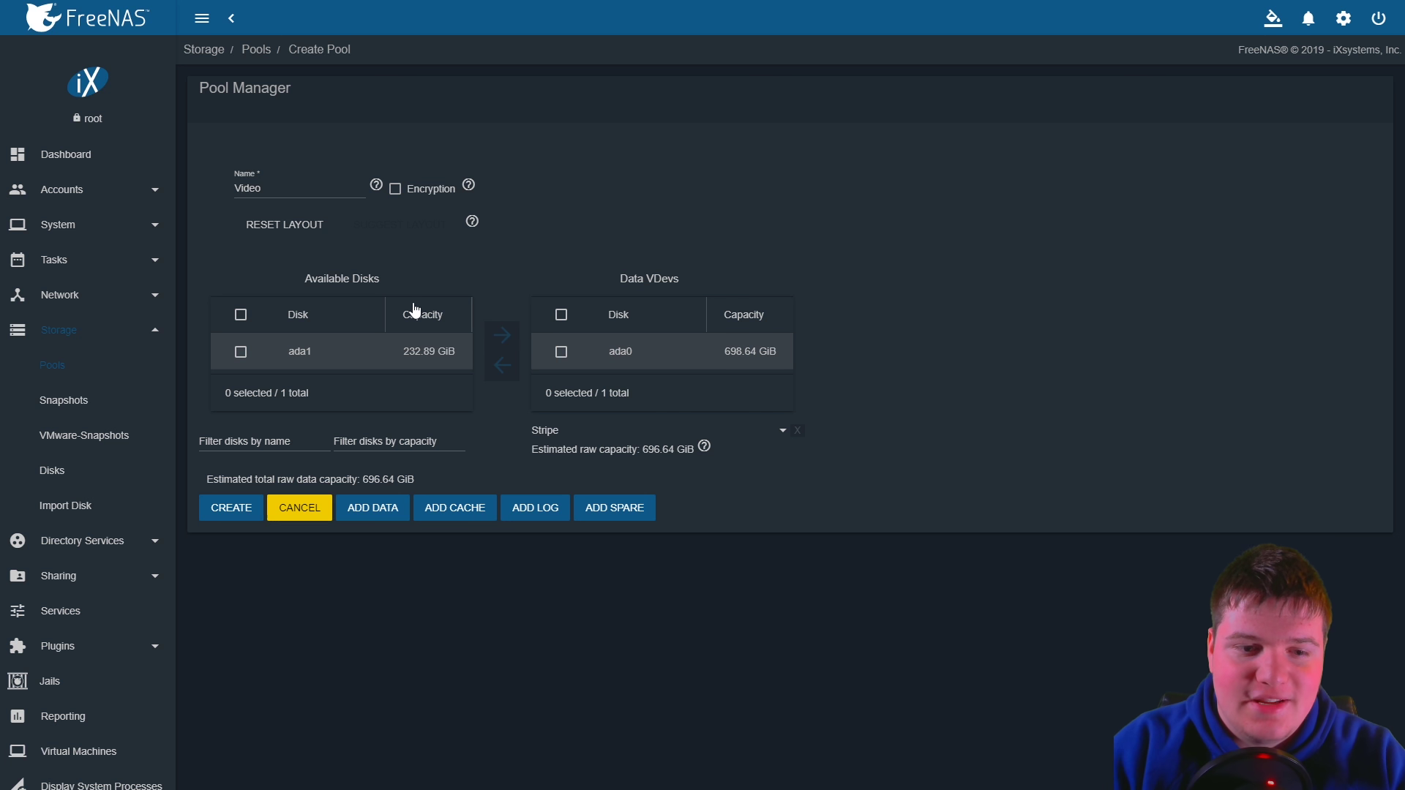
pyautogui.click(231, 508)
pyautogui.click(597, 432)
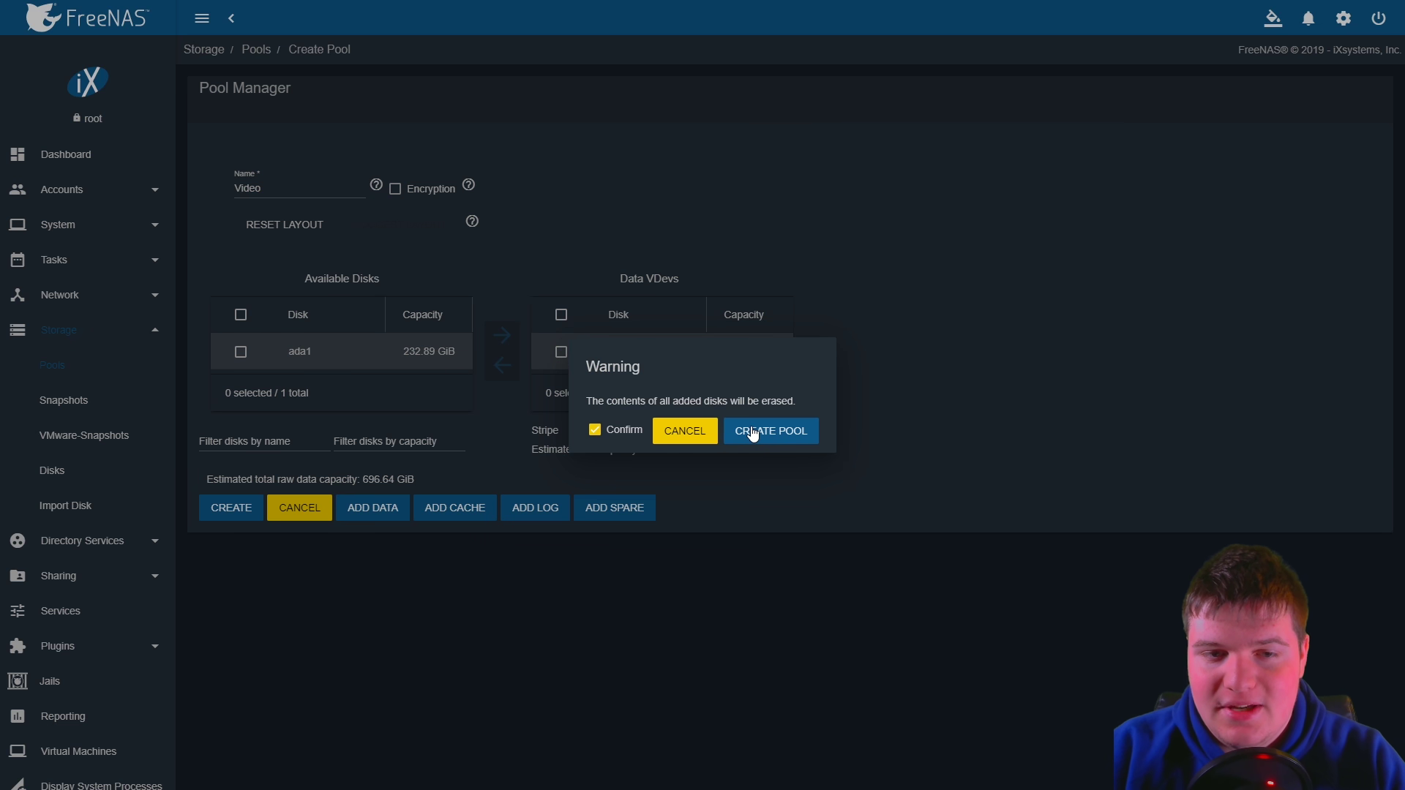
pyautogui.click(754, 432)
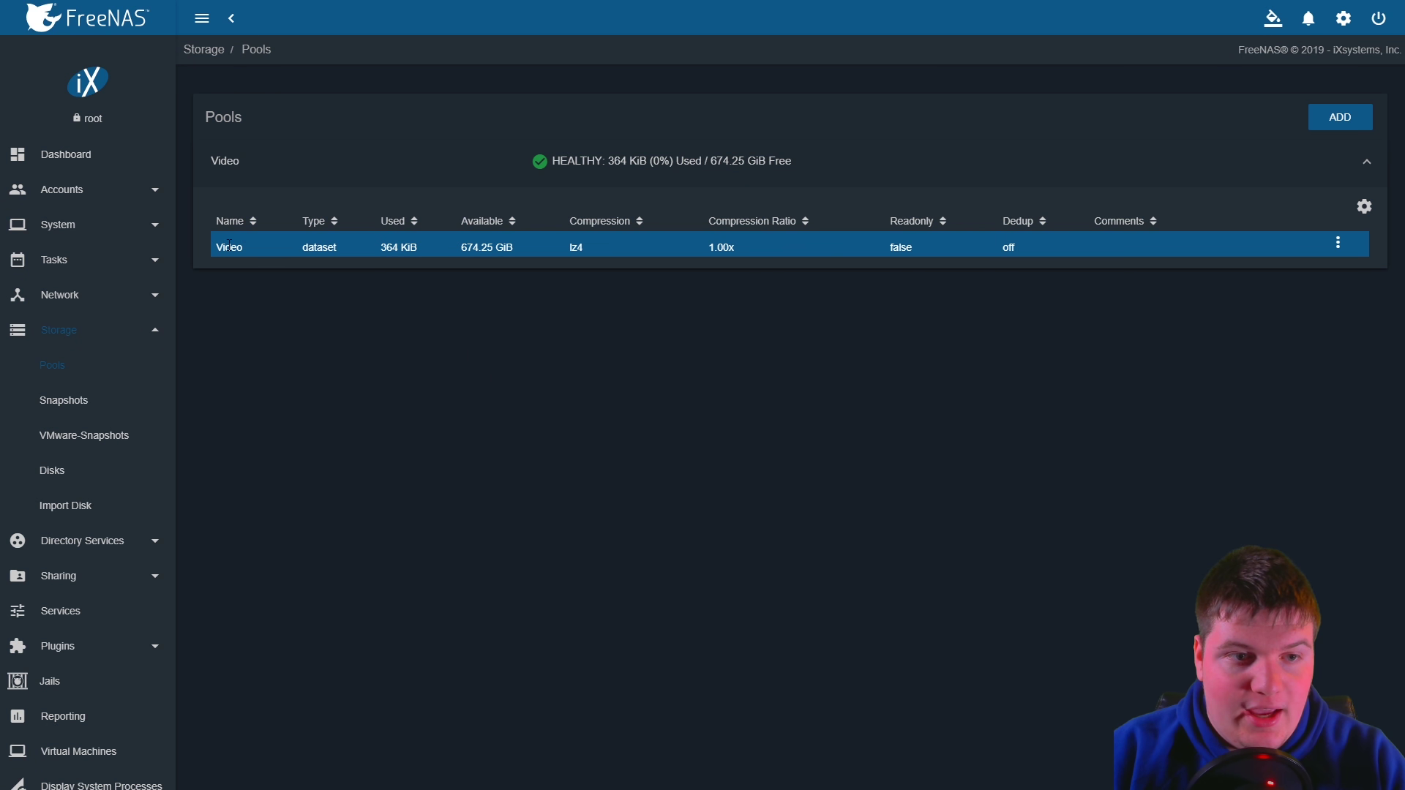
pyautogui.click(1322, 125)
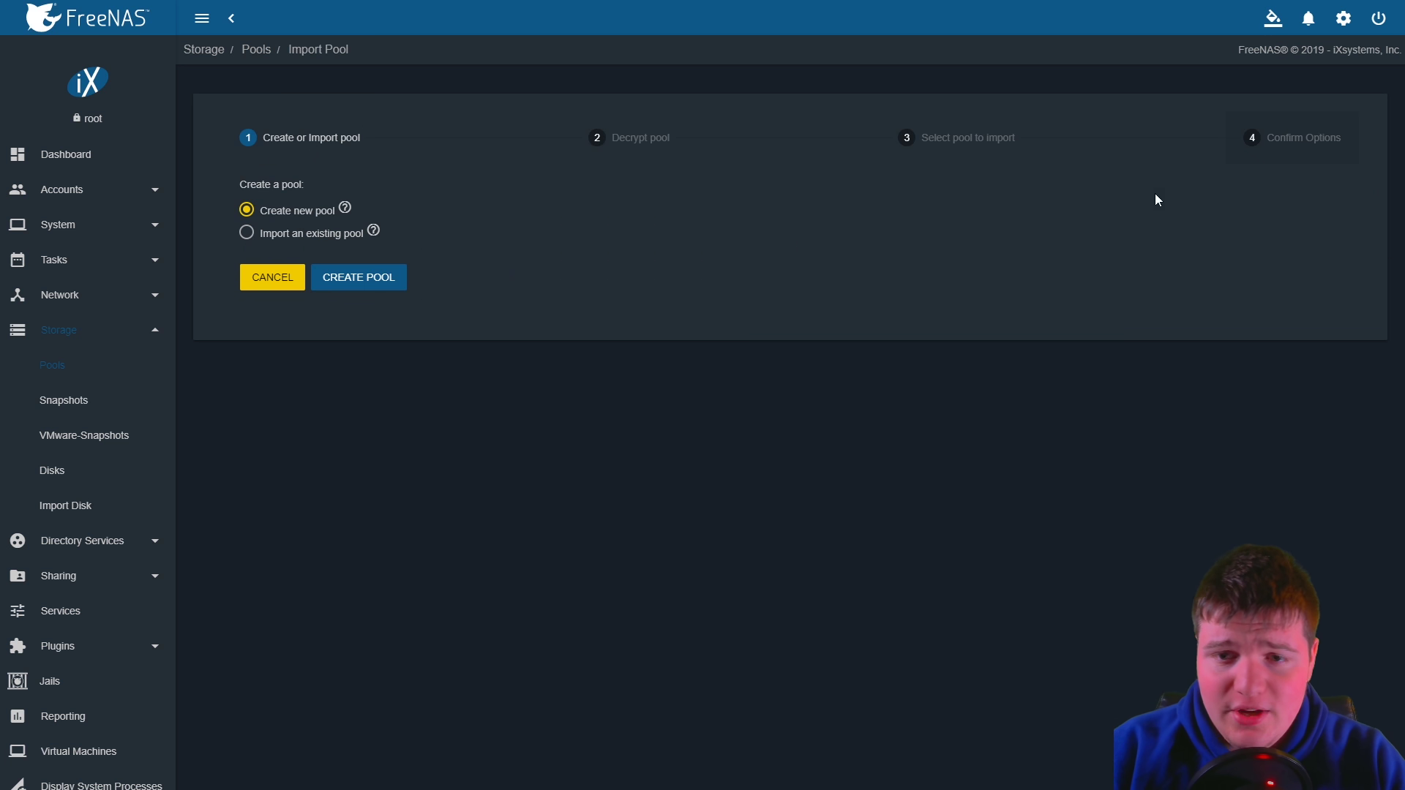
# Start another new pool and name it BootBackup
pyautogui.click(342, 291)
pyautogui.click(310, 185)
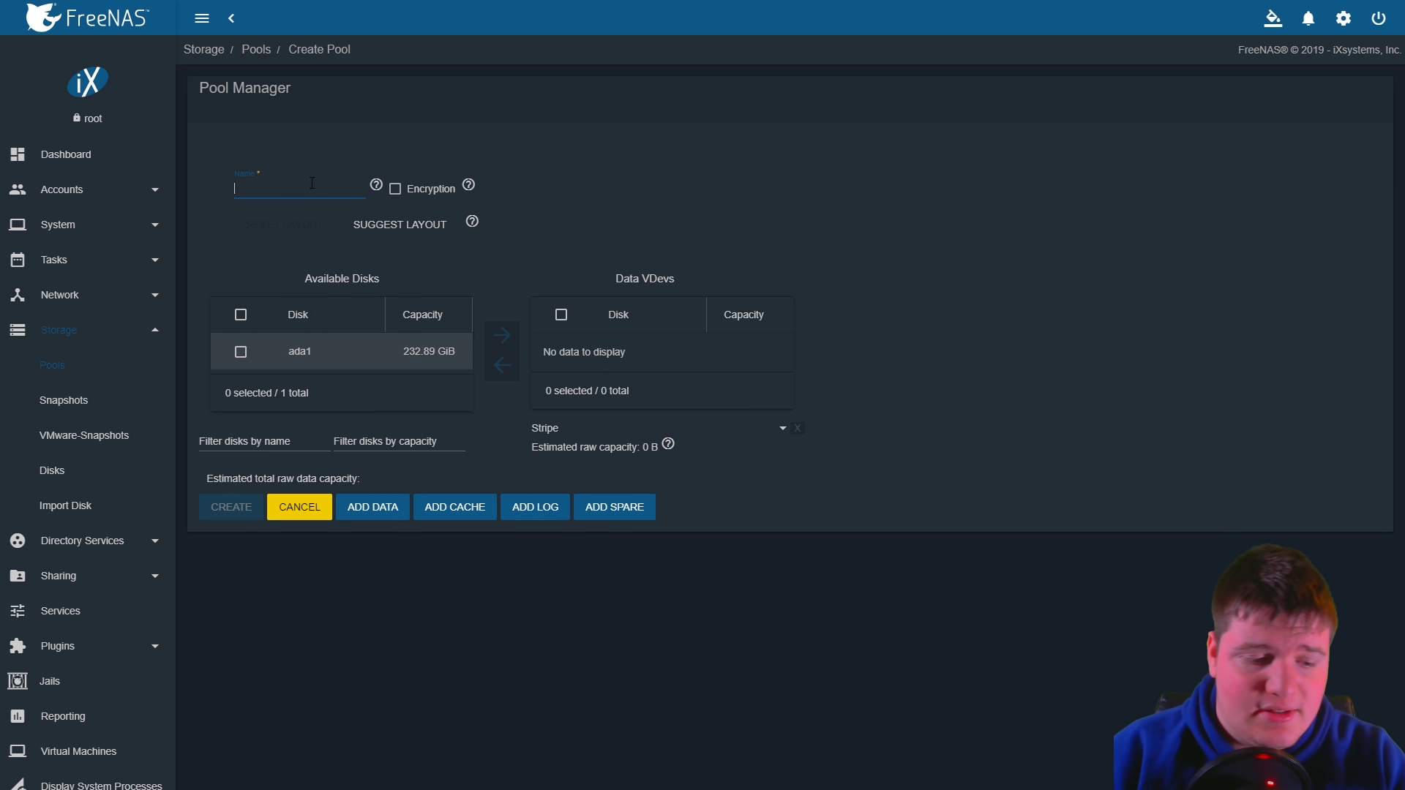
pyautogui.write('Boo')
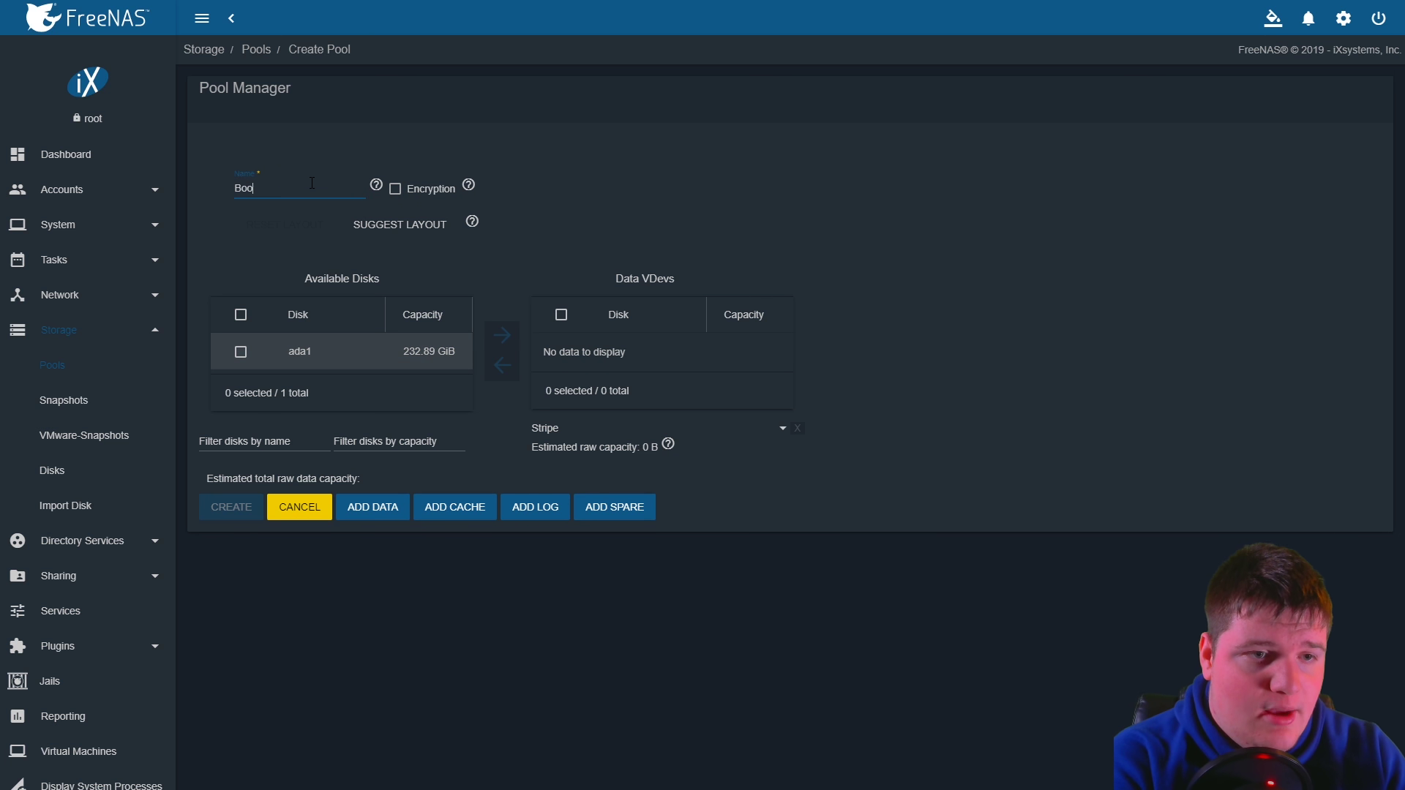
pyautogui.write('tBackup')
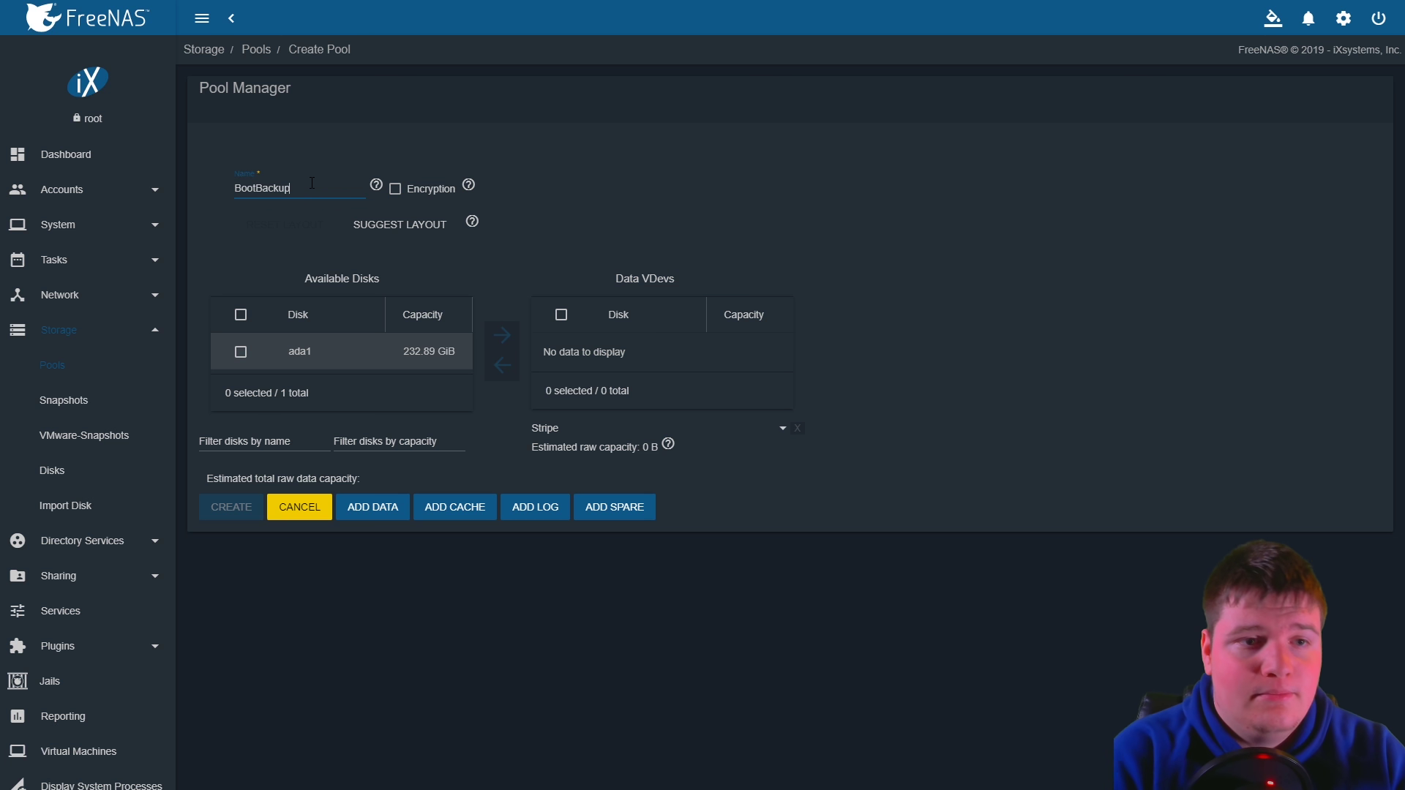
pyautogui.click(257, 271)
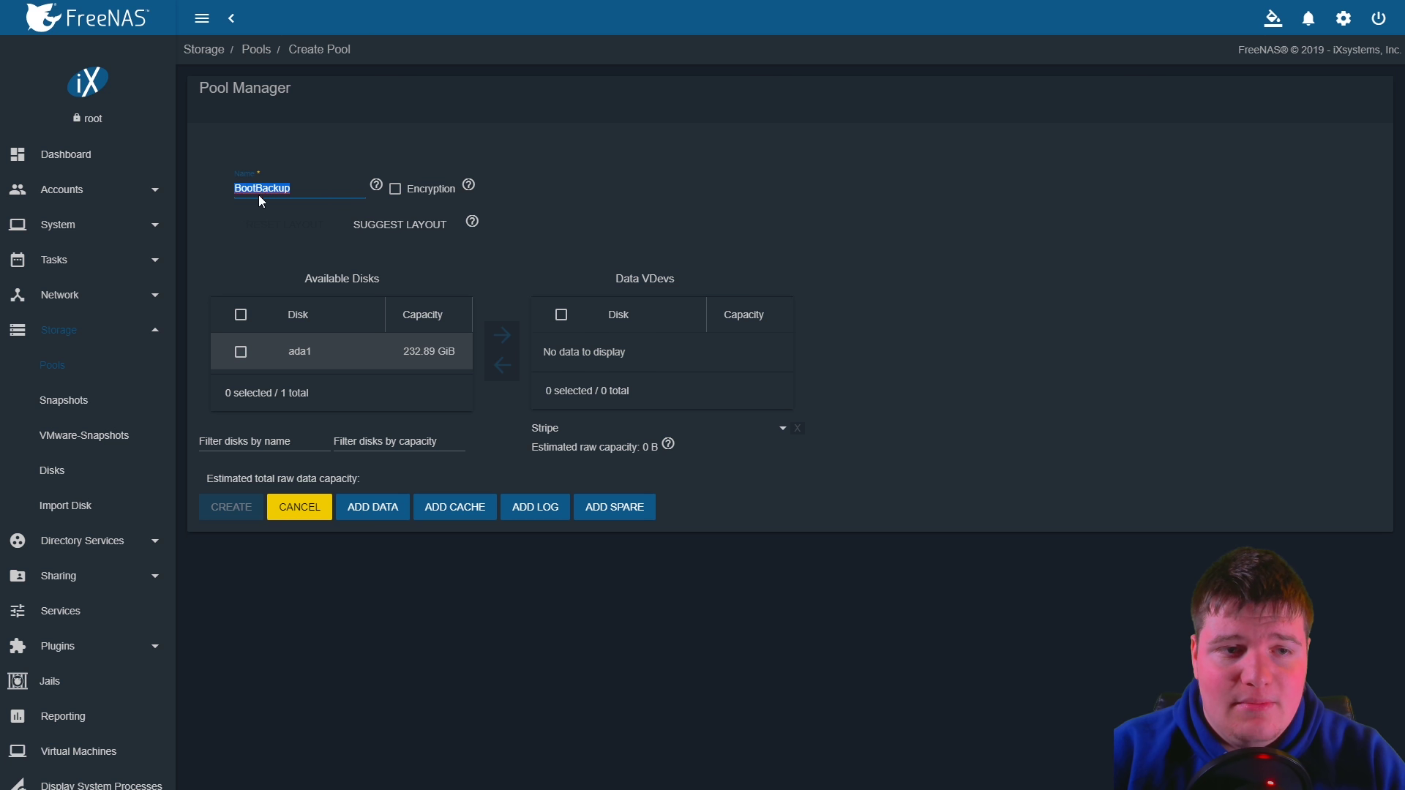
pyautogui.click(299, 189)
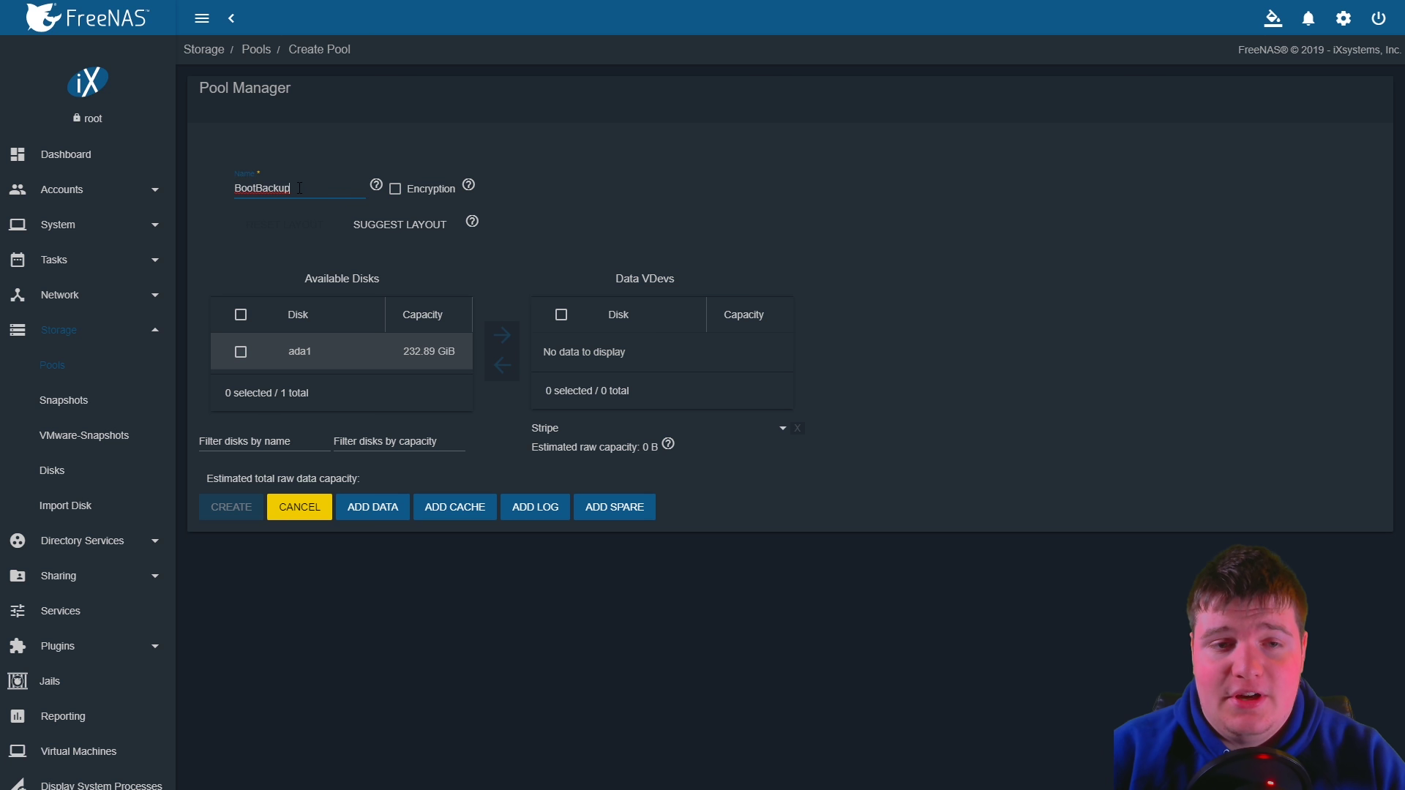
pyautogui.moveTo(291, 191); pyautogui.dragTo(196, 204)
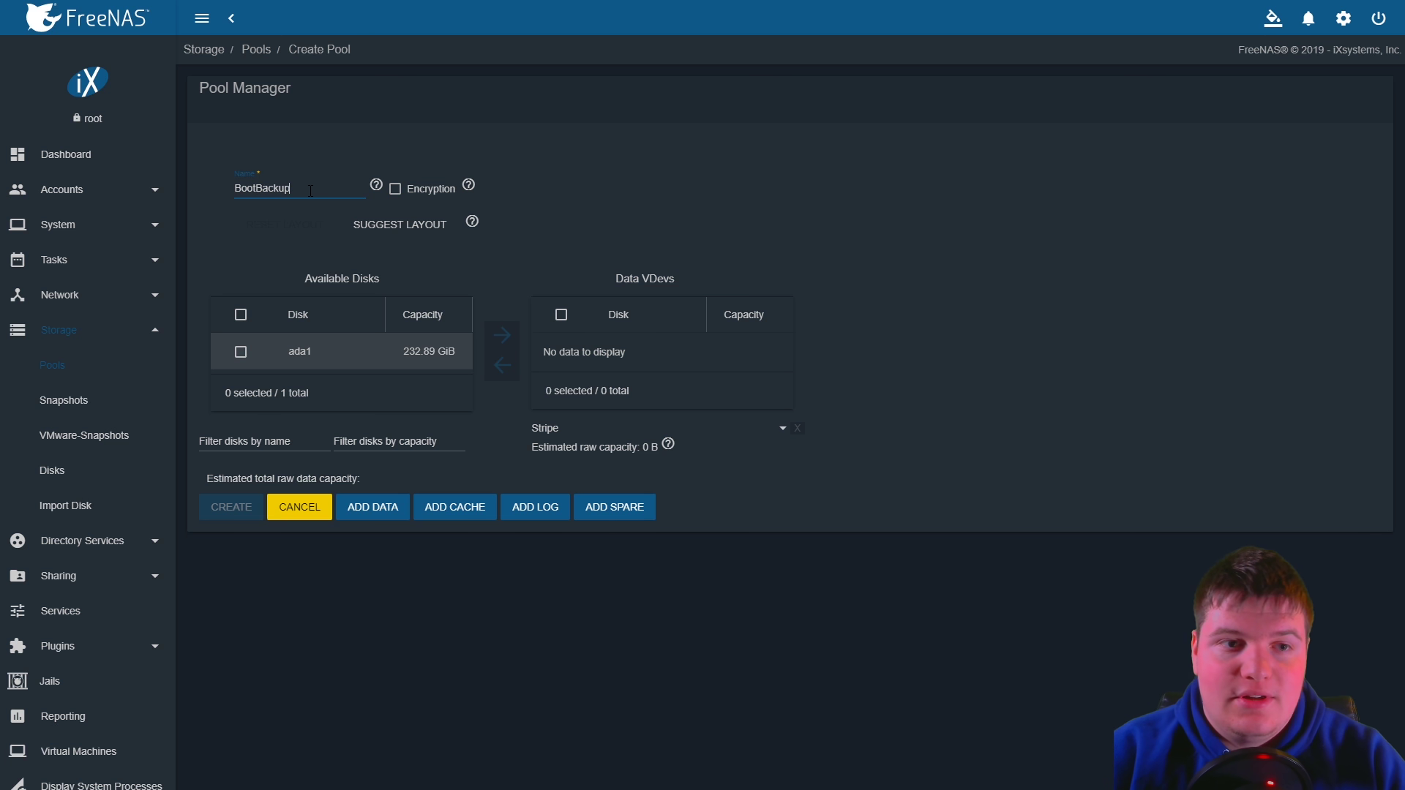
# Put ada1 in the data vdevs and create BootBackup, confirming the disk erase
pyautogui.click(241, 353)
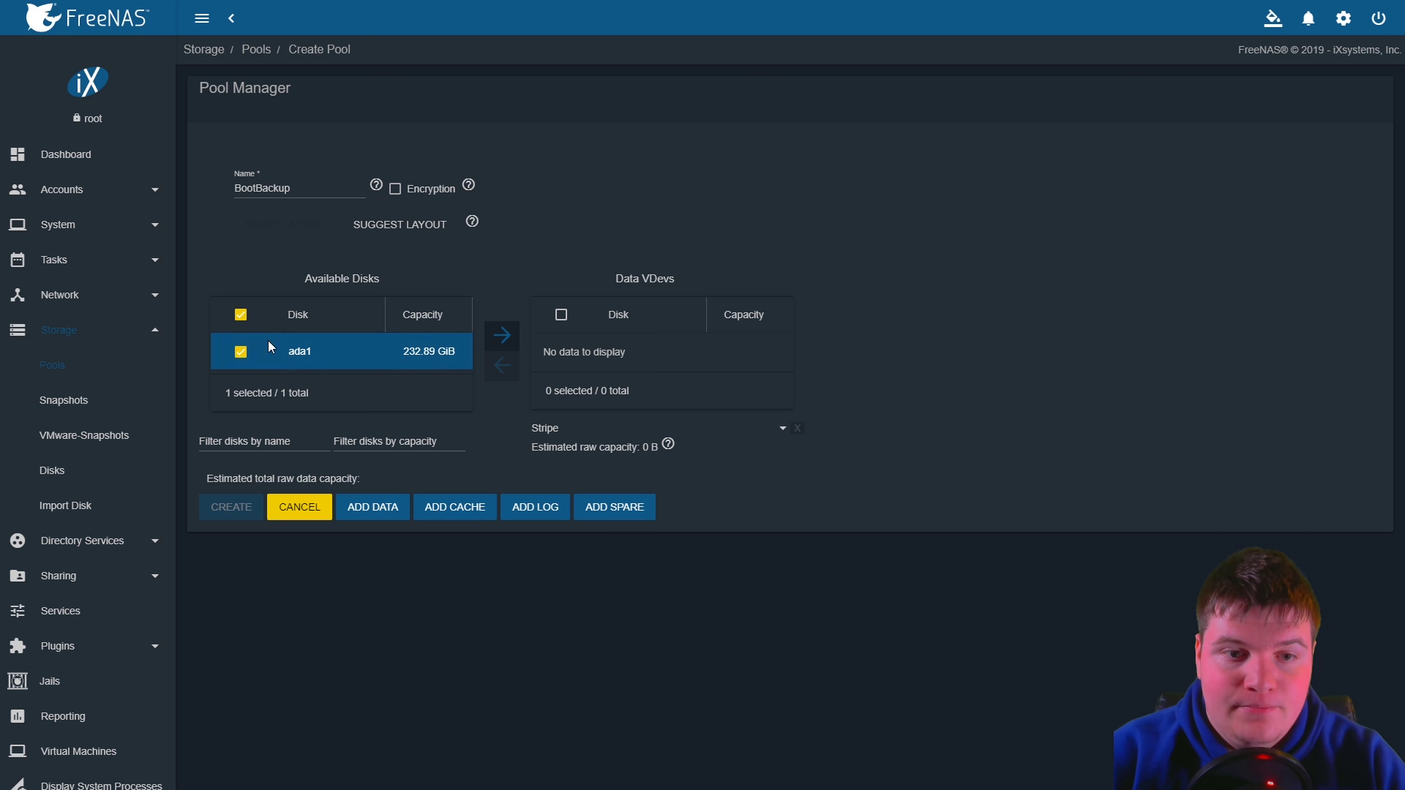
pyautogui.click(489, 330)
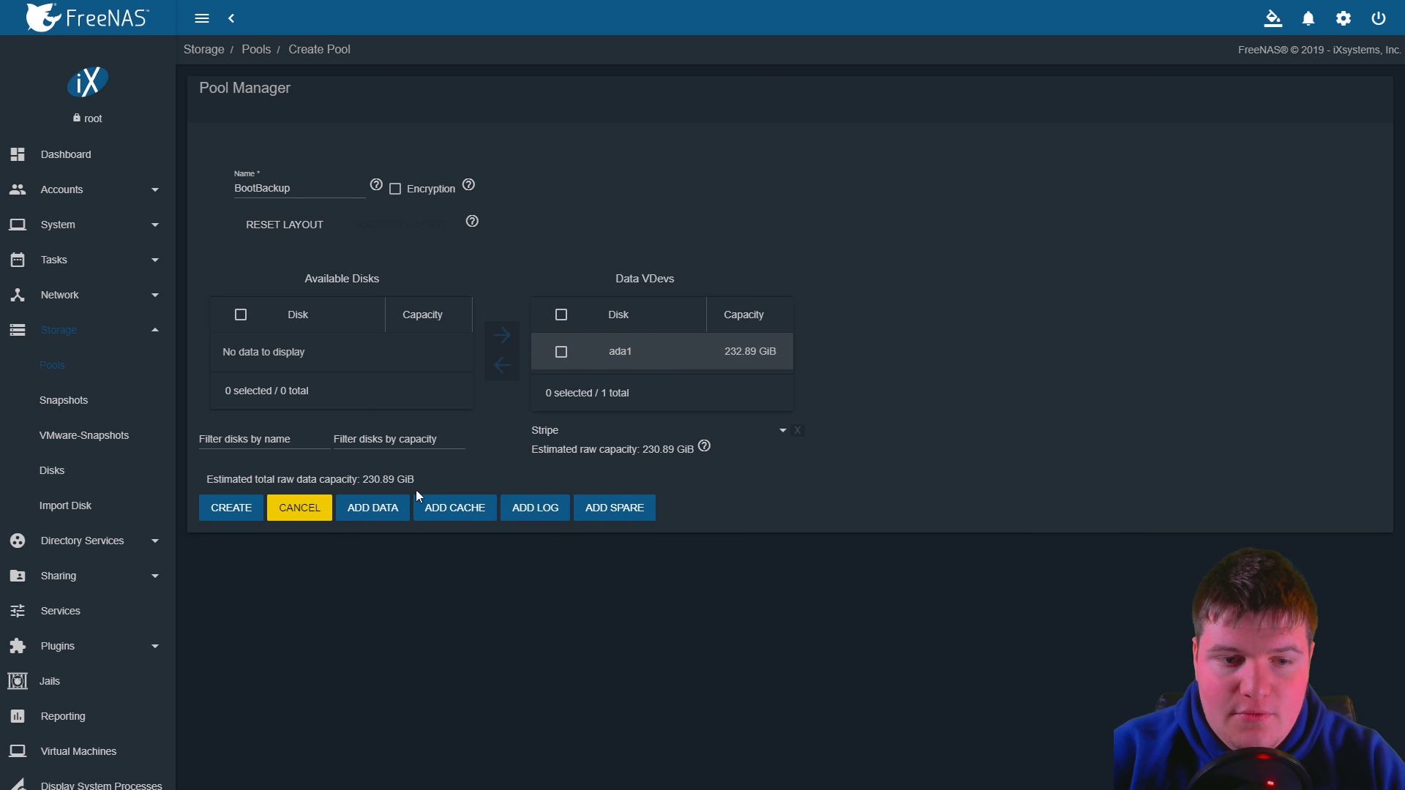
pyautogui.click(248, 501)
pyautogui.click(626, 432)
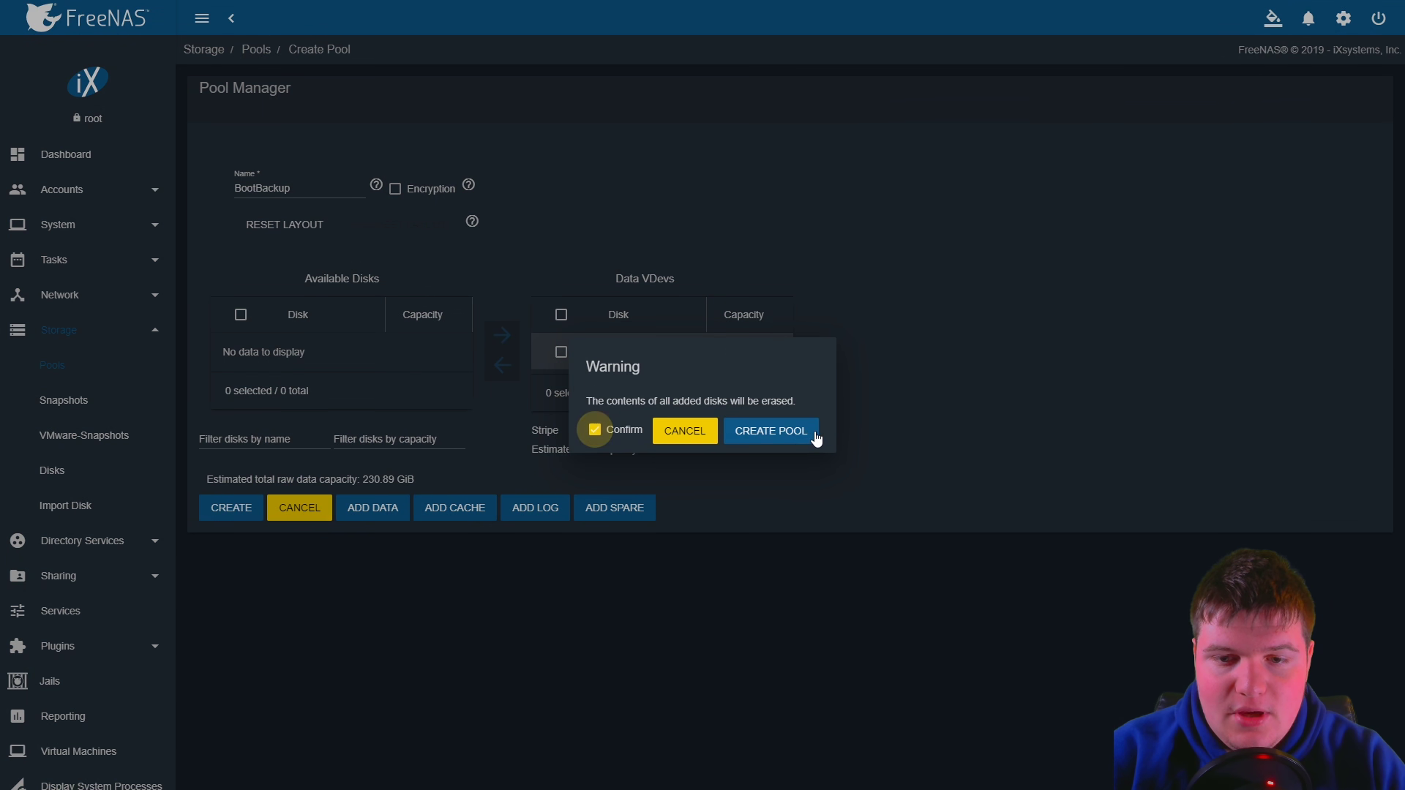
pyautogui.click(805, 432)
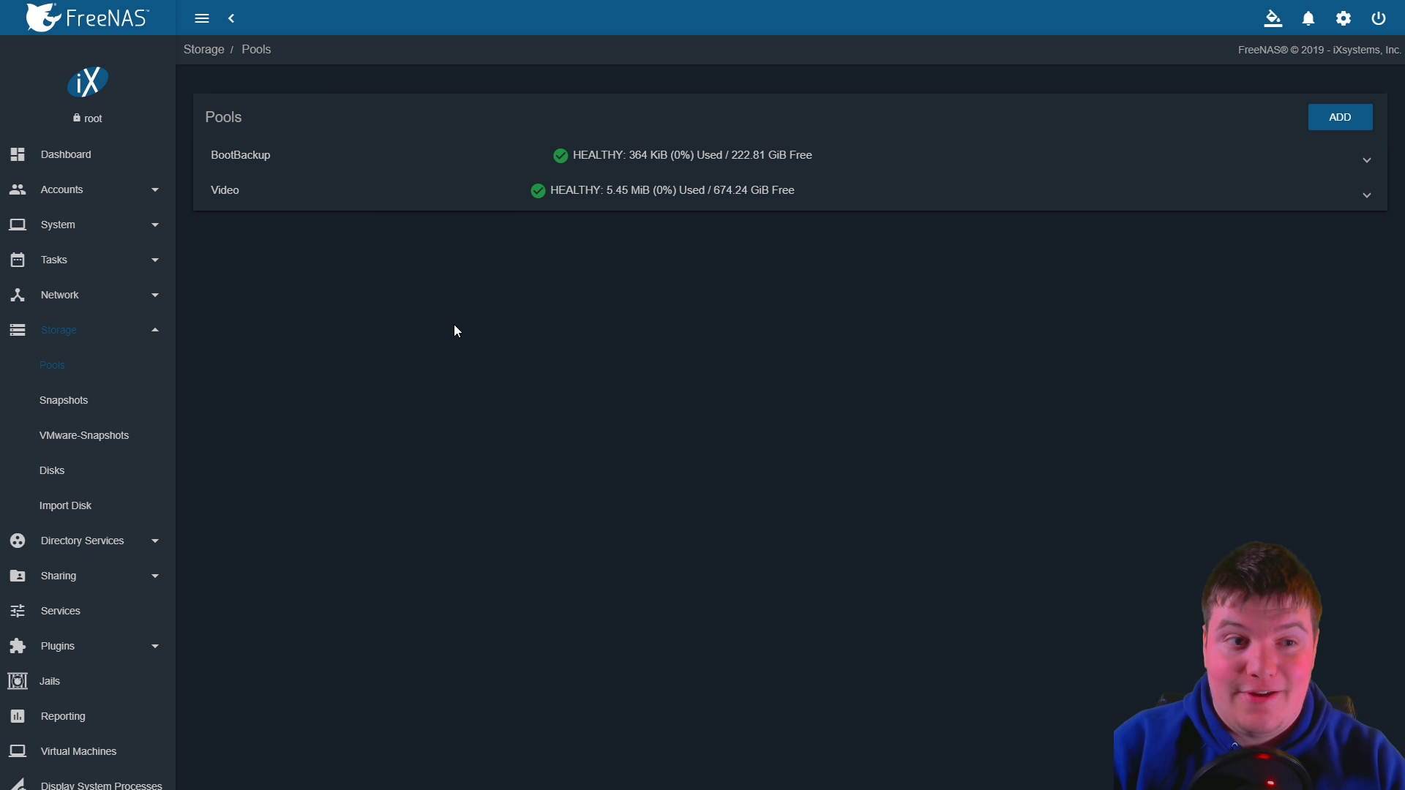
pyautogui.click(44, 297)
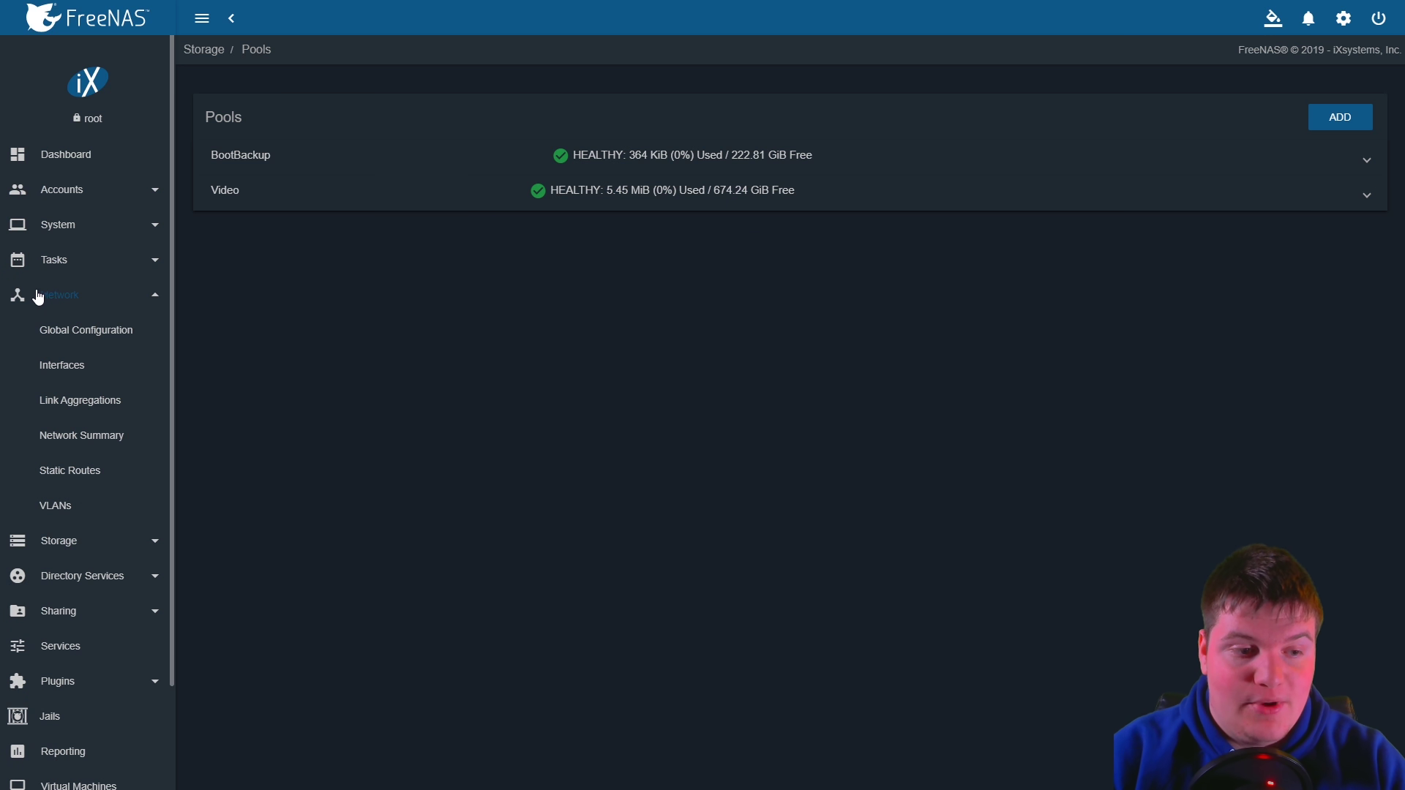
# Go to Sharing > Windows (SMB) Shares and begin adding a new share
pyautogui.scroll(-2, 40, 297)
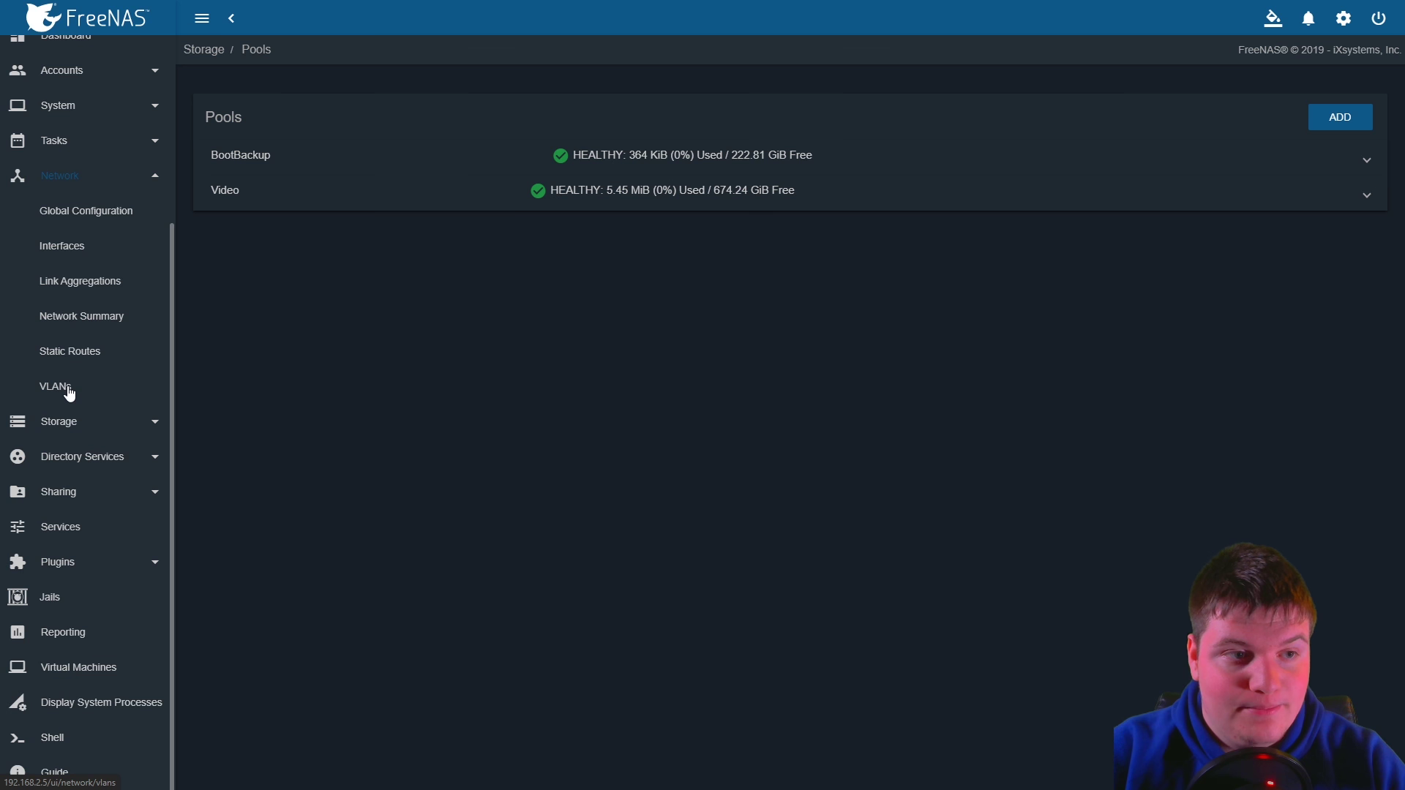
pyautogui.scroll(2, 54, 352)
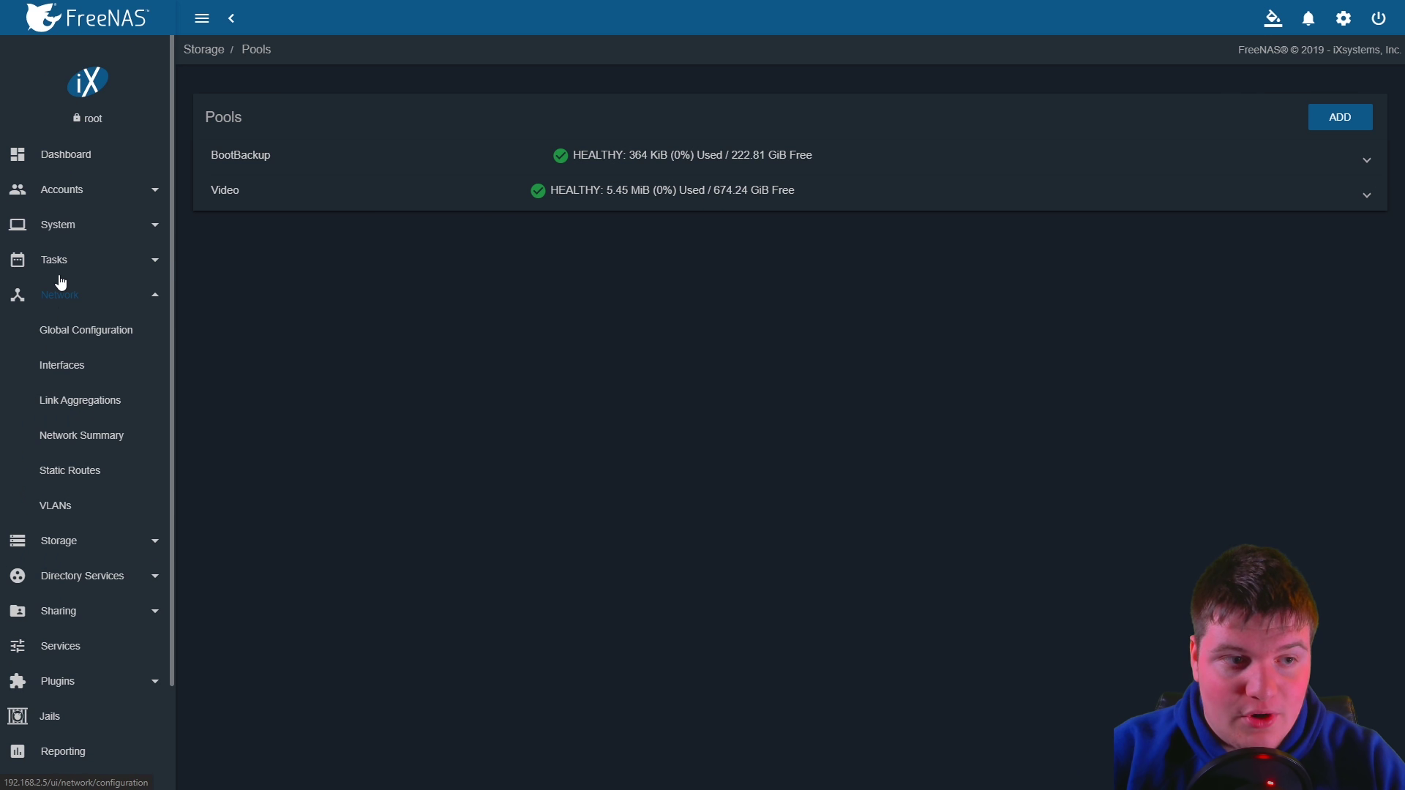
pyautogui.click(59, 225)
pyautogui.click(77, 189)
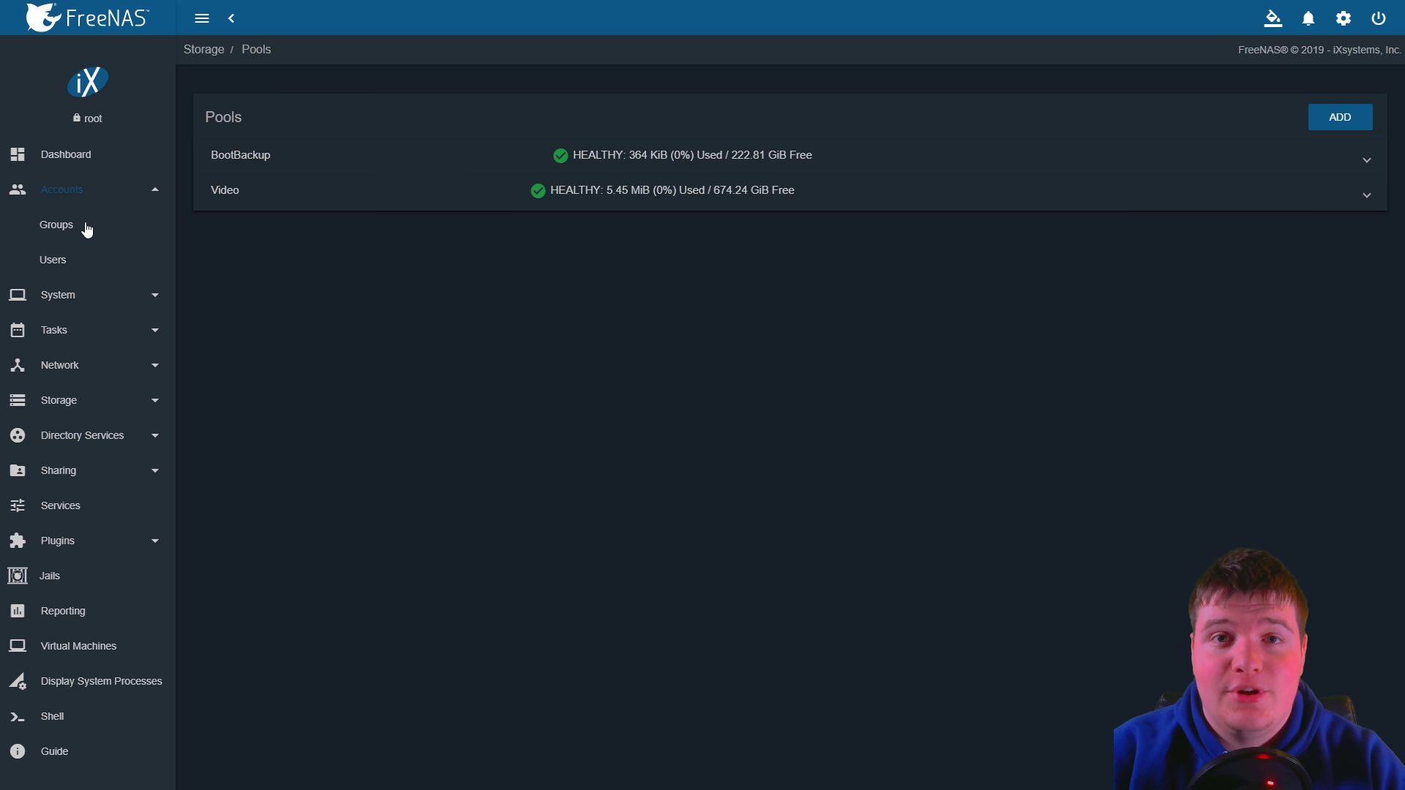
pyautogui.click(61, 190)
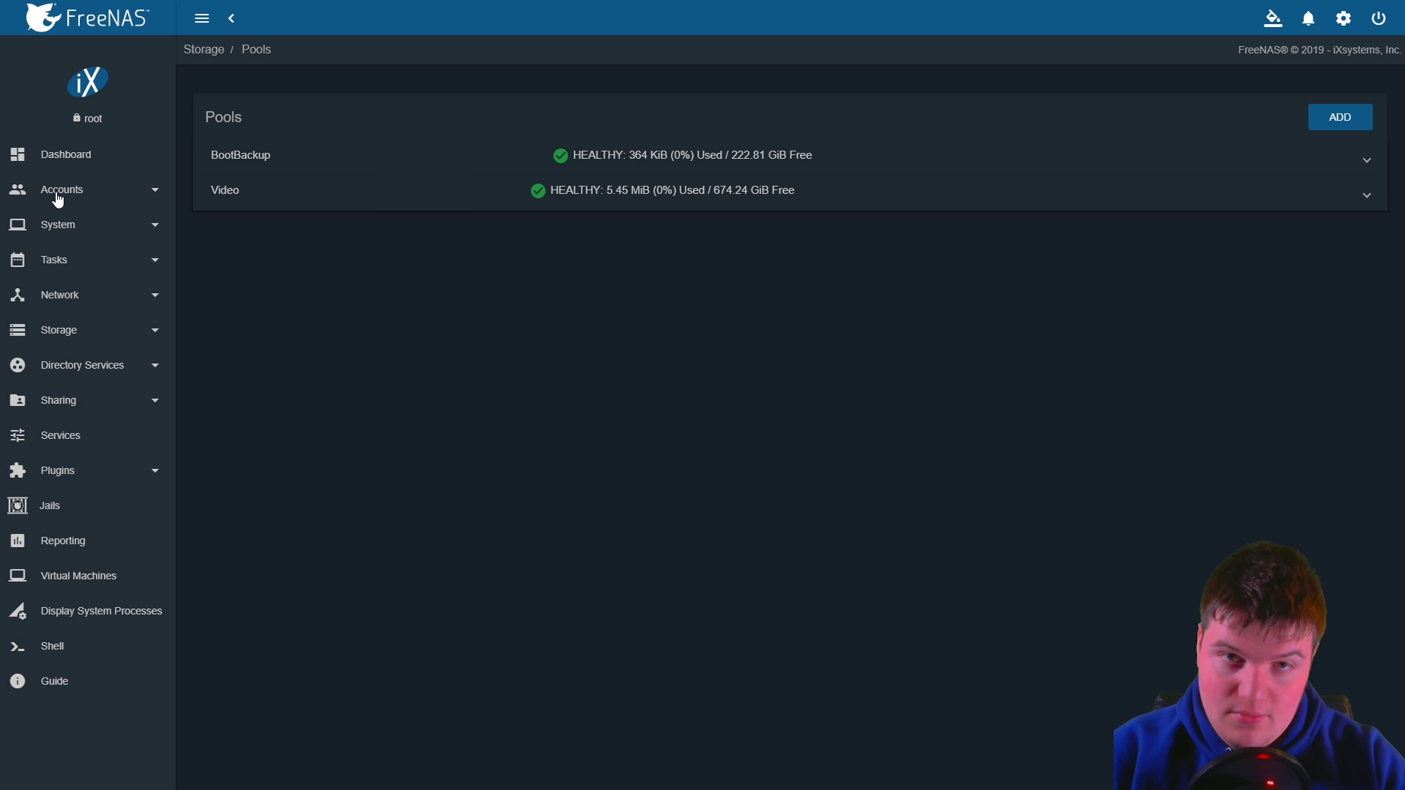
pyautogui.click(77, 341)
pyautogui.click(81, 557)
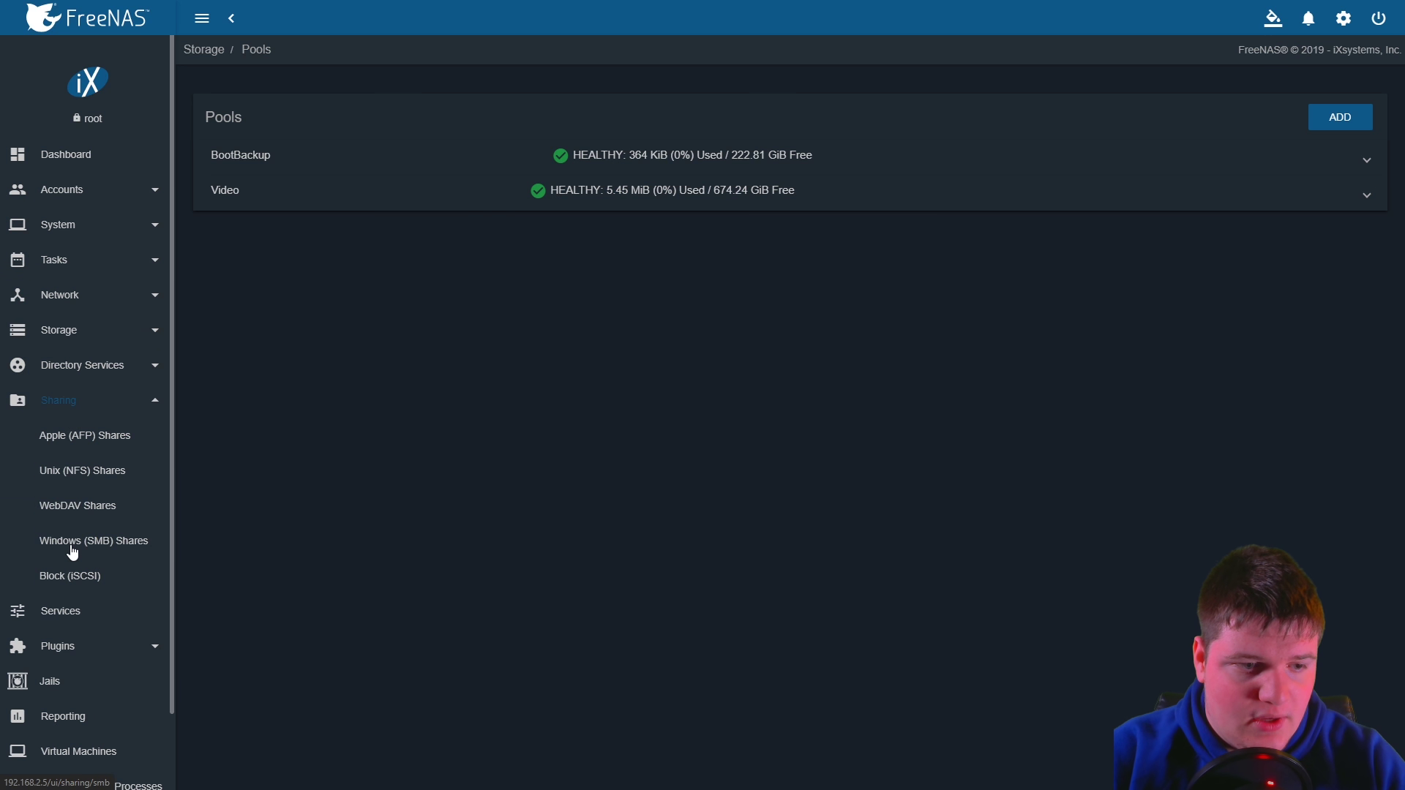
pyautogui.click(68, 545)
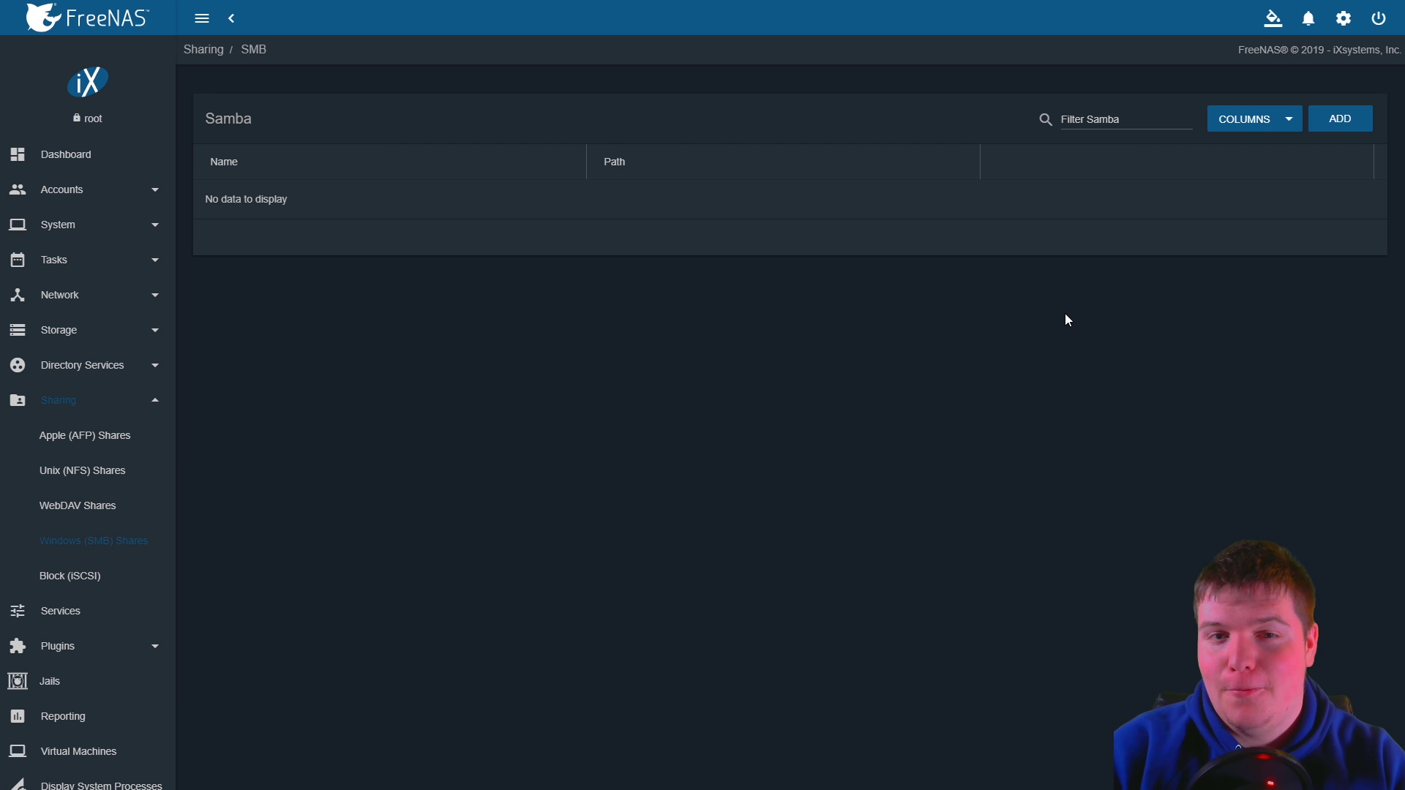
pyautogui.click(1347, 118)
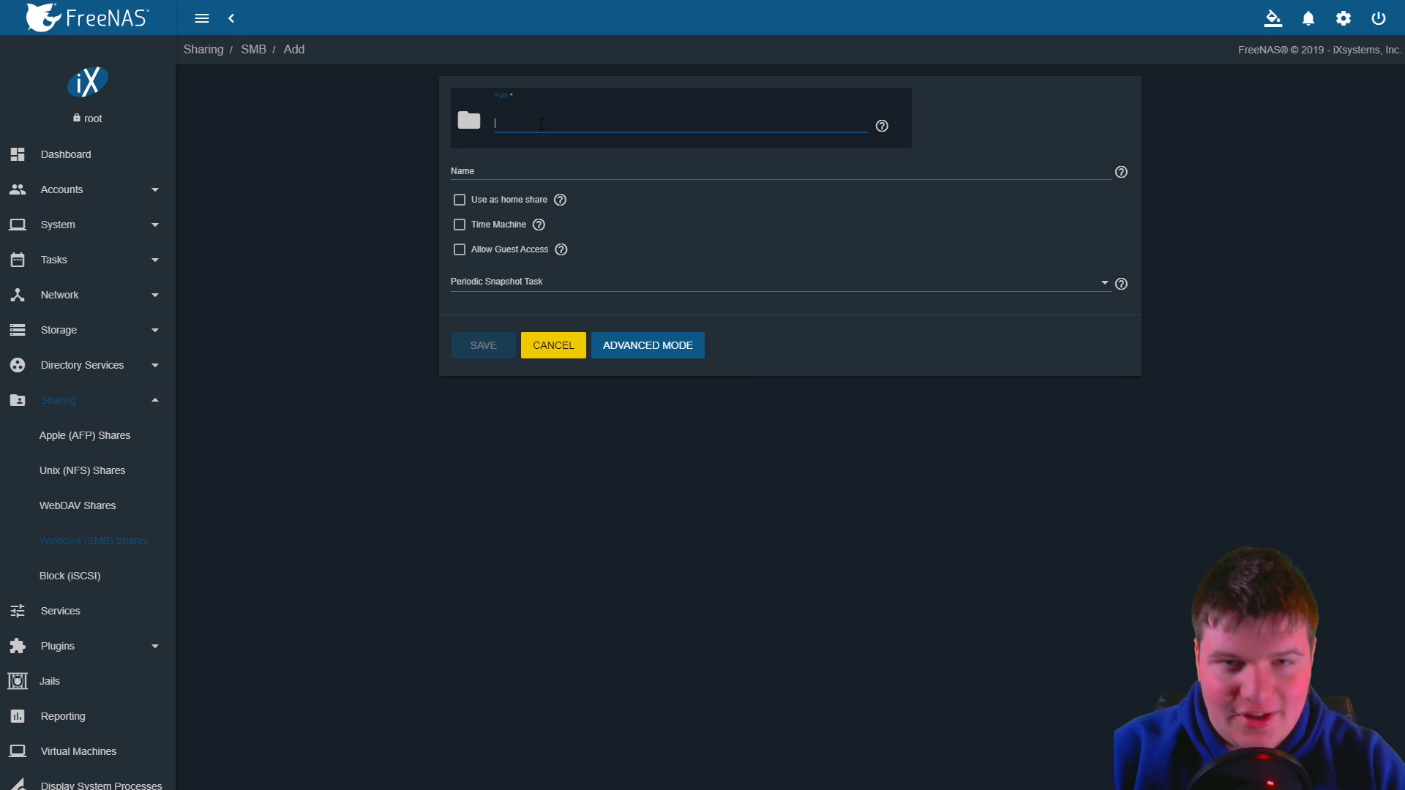
# Set the new SMB share's path to /mnt/Video and save the share
pyautogui.write('/tets')
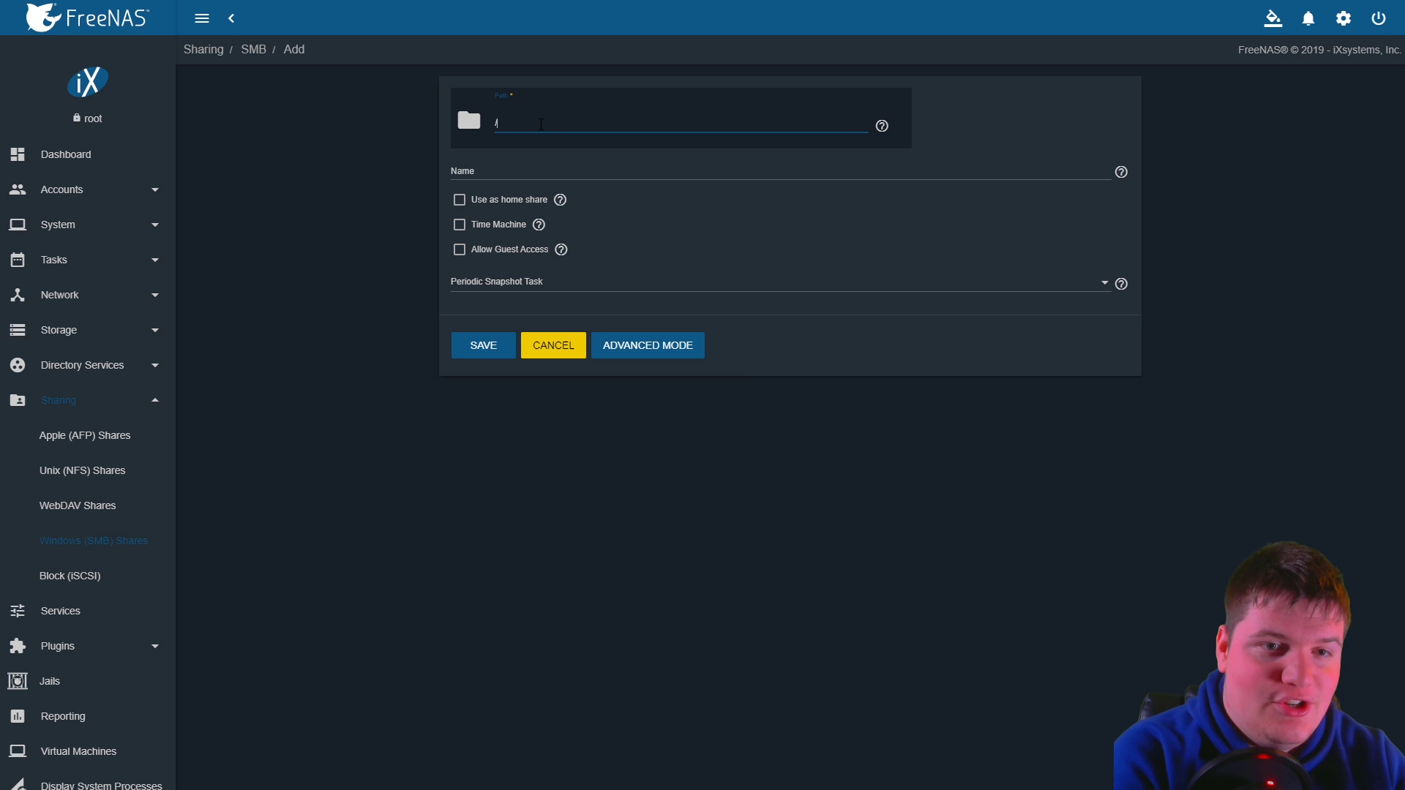
pyautogui.press('BackSpace')
pyautogui.press('BackSpace')
pyautogui.write('st')
pyautogui.press('BackSpace')
pyautogui.press('BackSpace')
pyautogui.press('BackSpace')
pyautogui.press('BackSpace')
pyautogui.press('BackSpace')
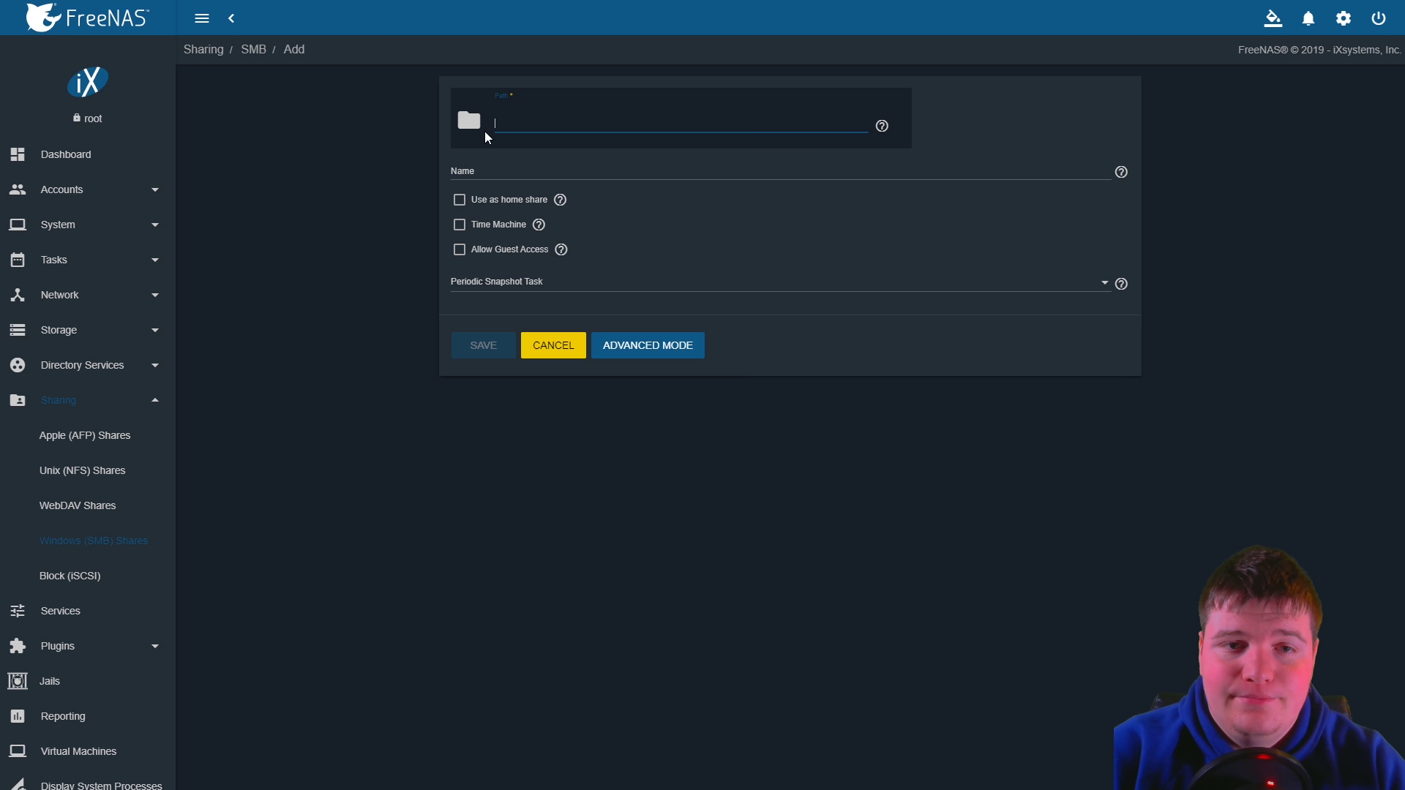
pyautogui.click(469, 123)
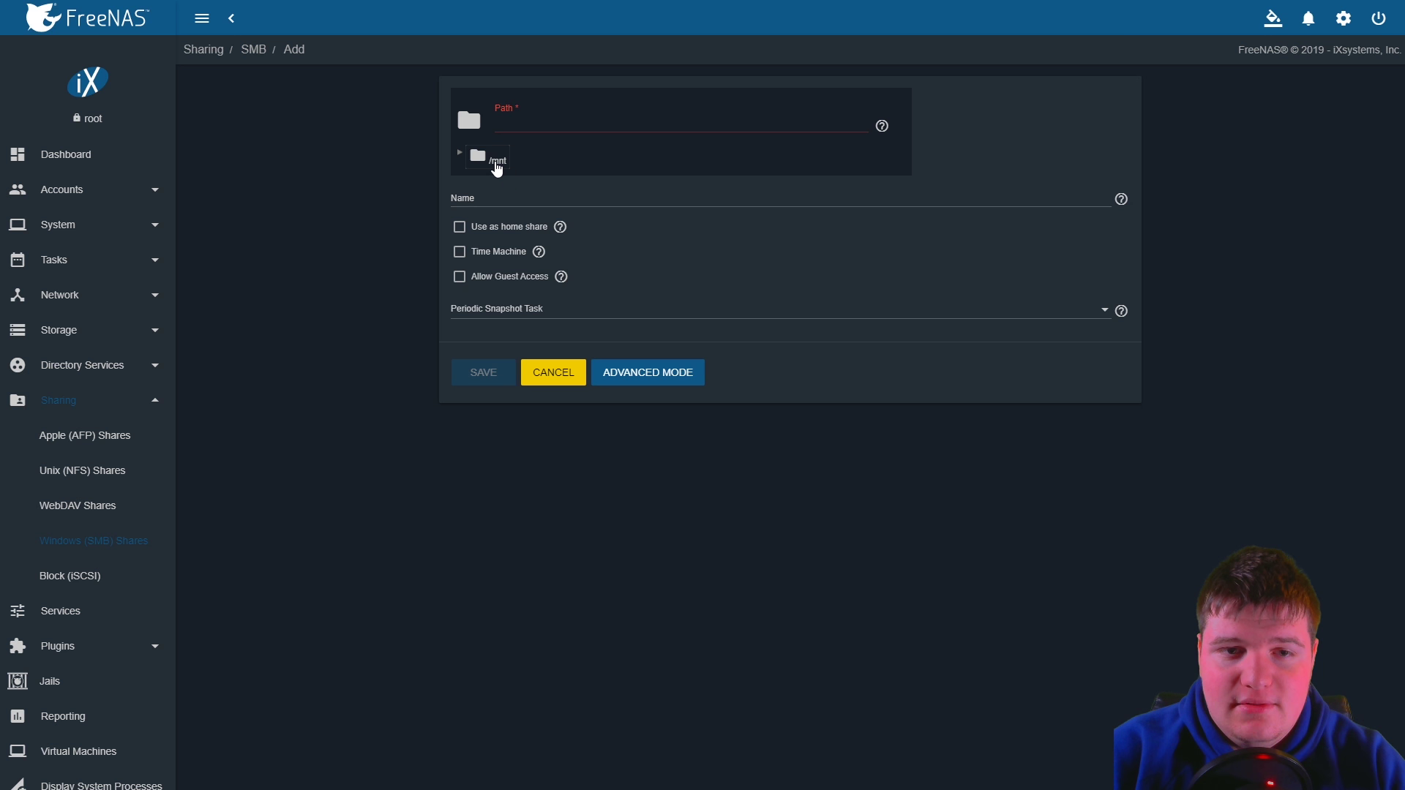
pyautogui.click(497, 167)
pyautogui.click(460, 153)
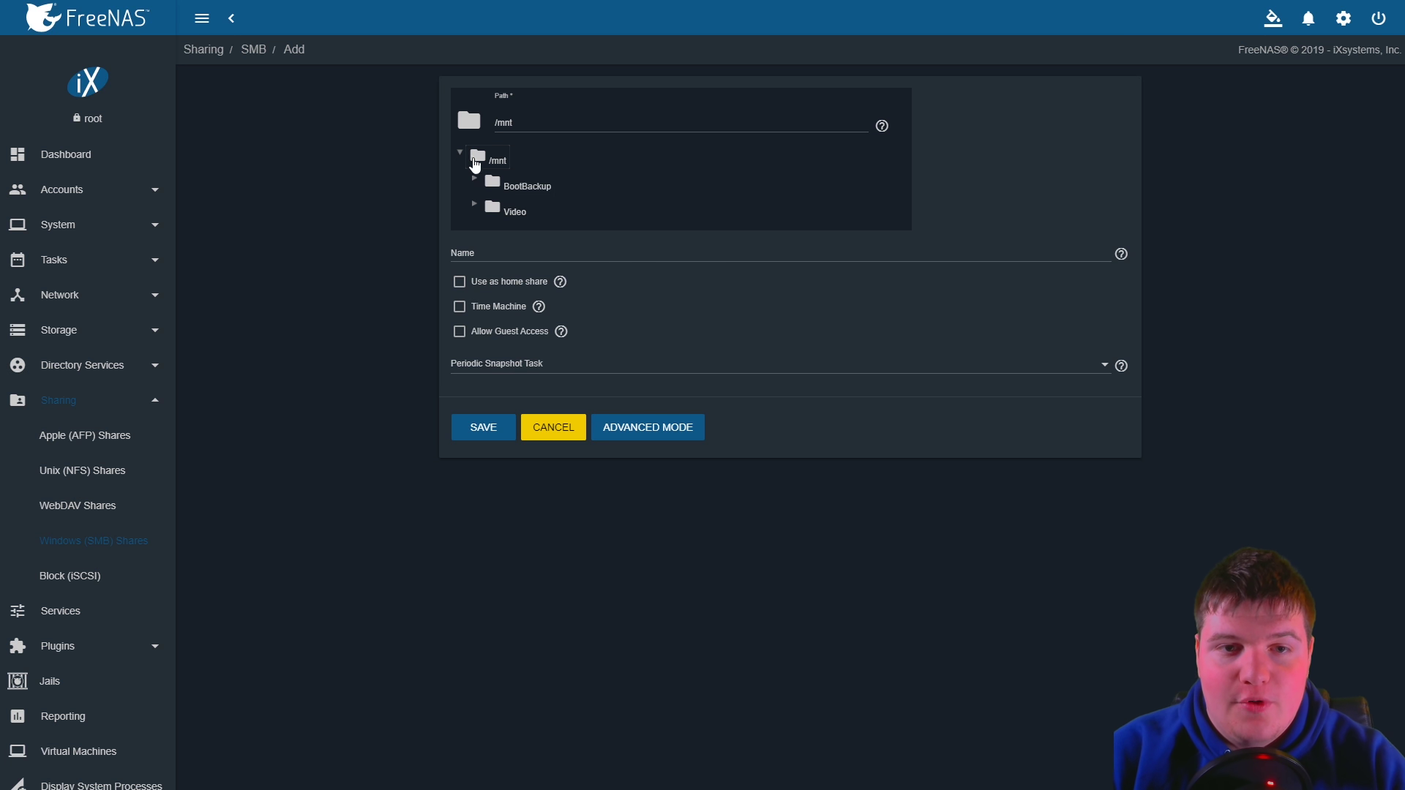
pyautogui.click(476, 205)
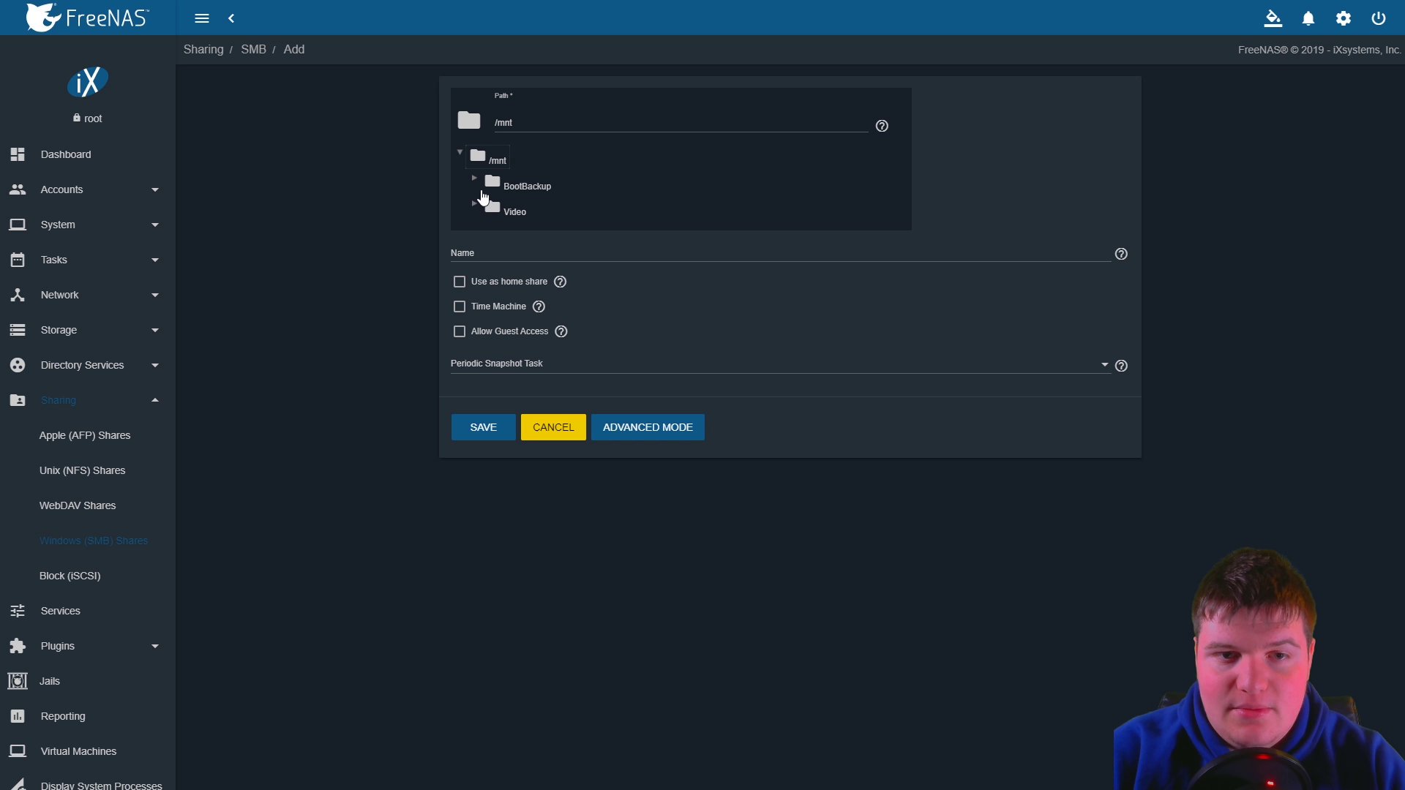
pyautogui.click(482, 209)
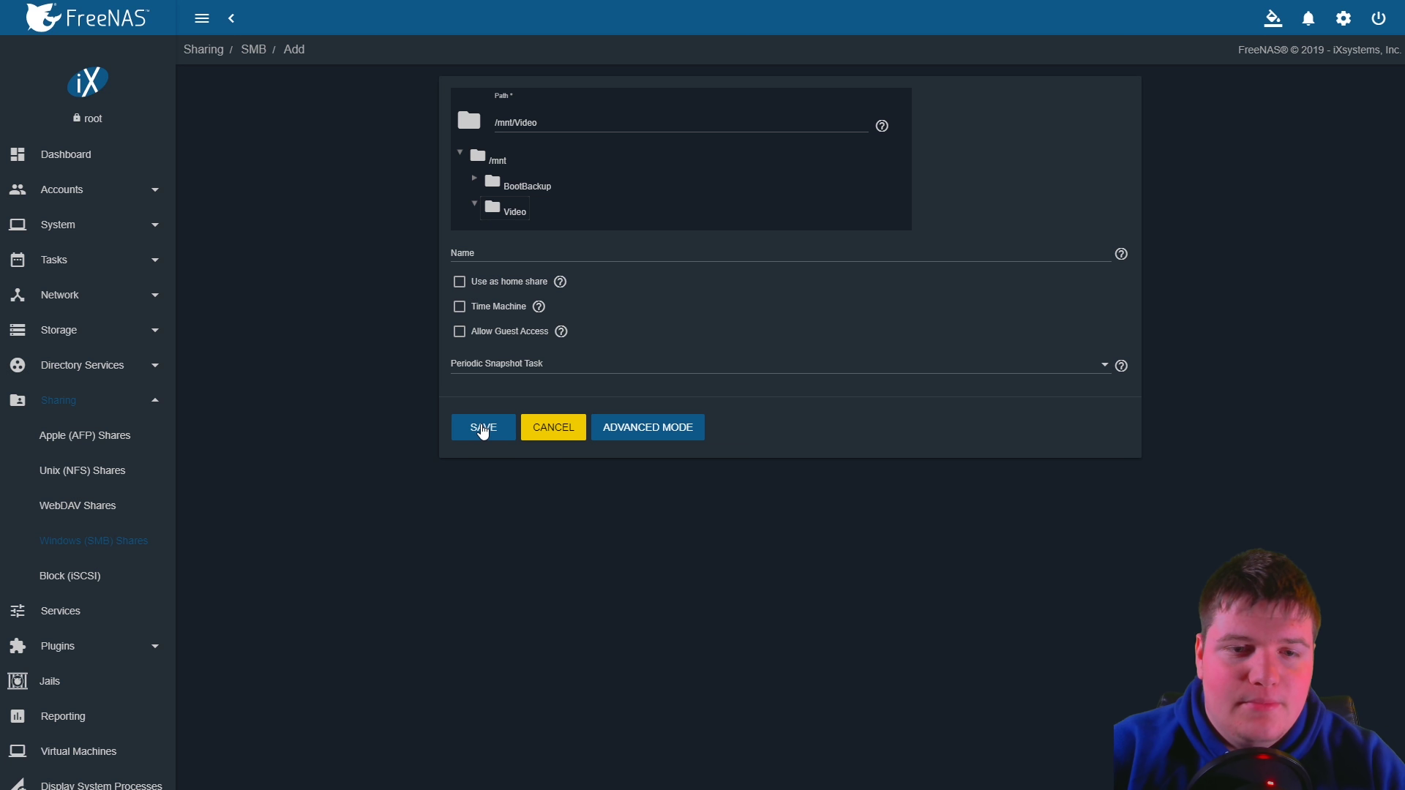
pyautogui.click(483, 430)
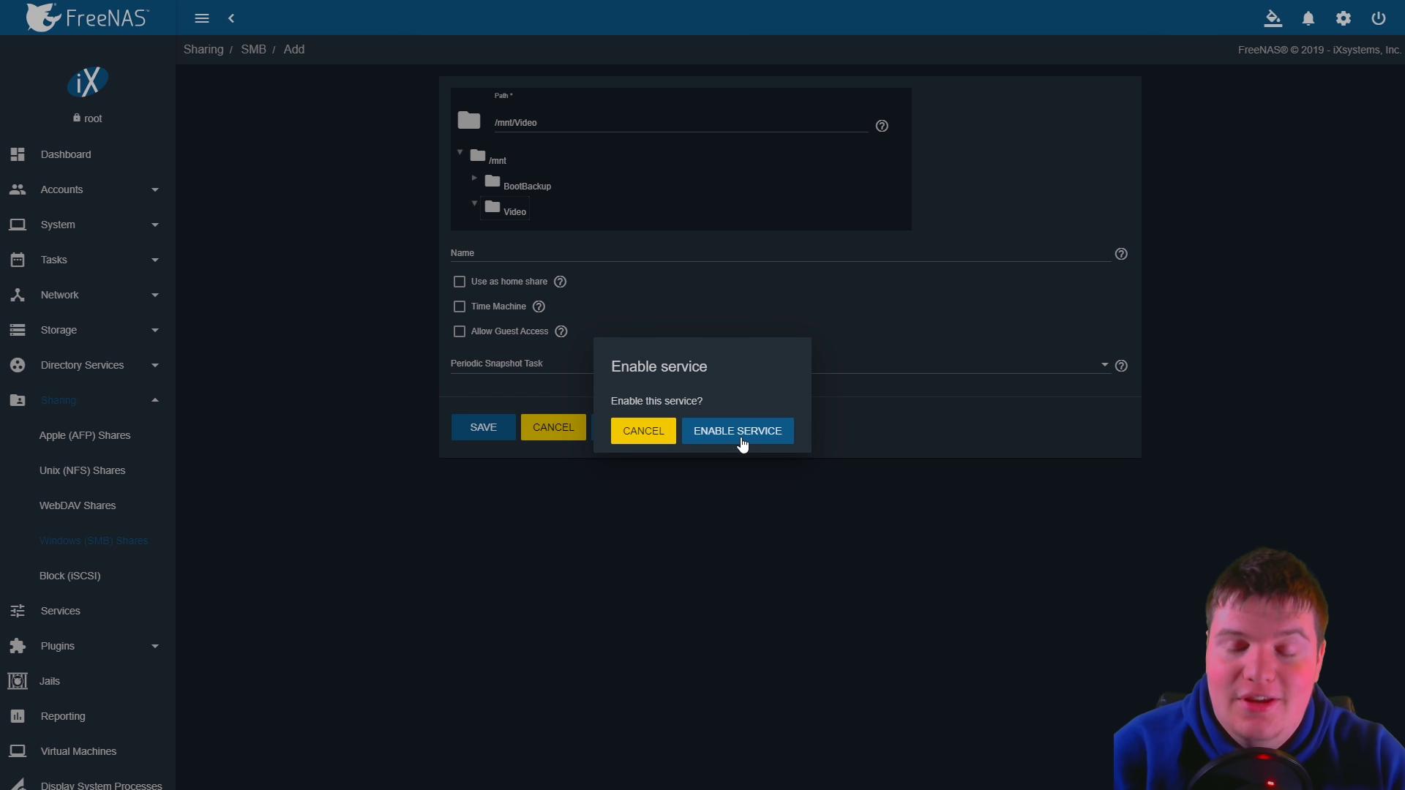
# Enable the SMB service in FreeNAS
pyautogui.click(738, 431)
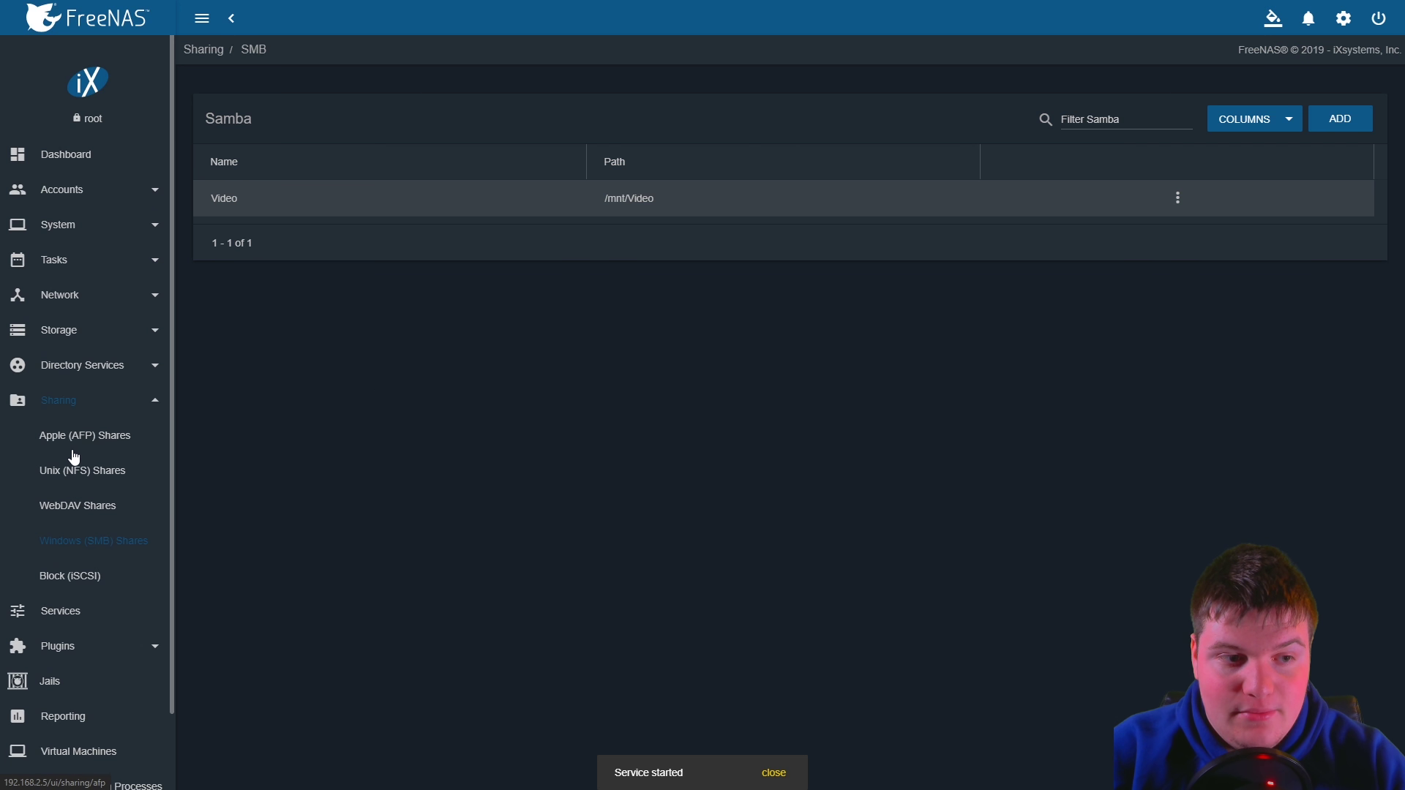
pyautogui.scroll(-1, 135, 450)
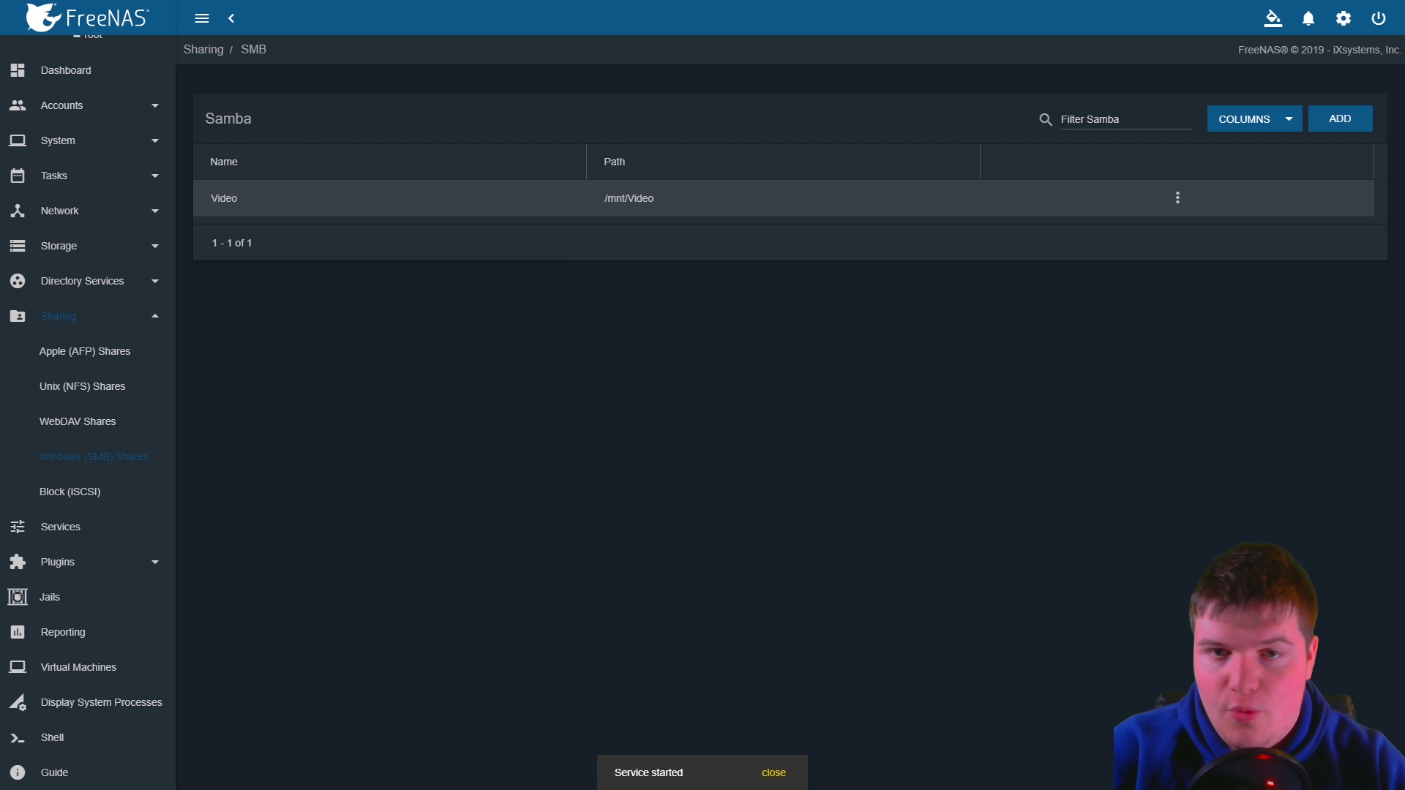
pyautogui.press('super+e')
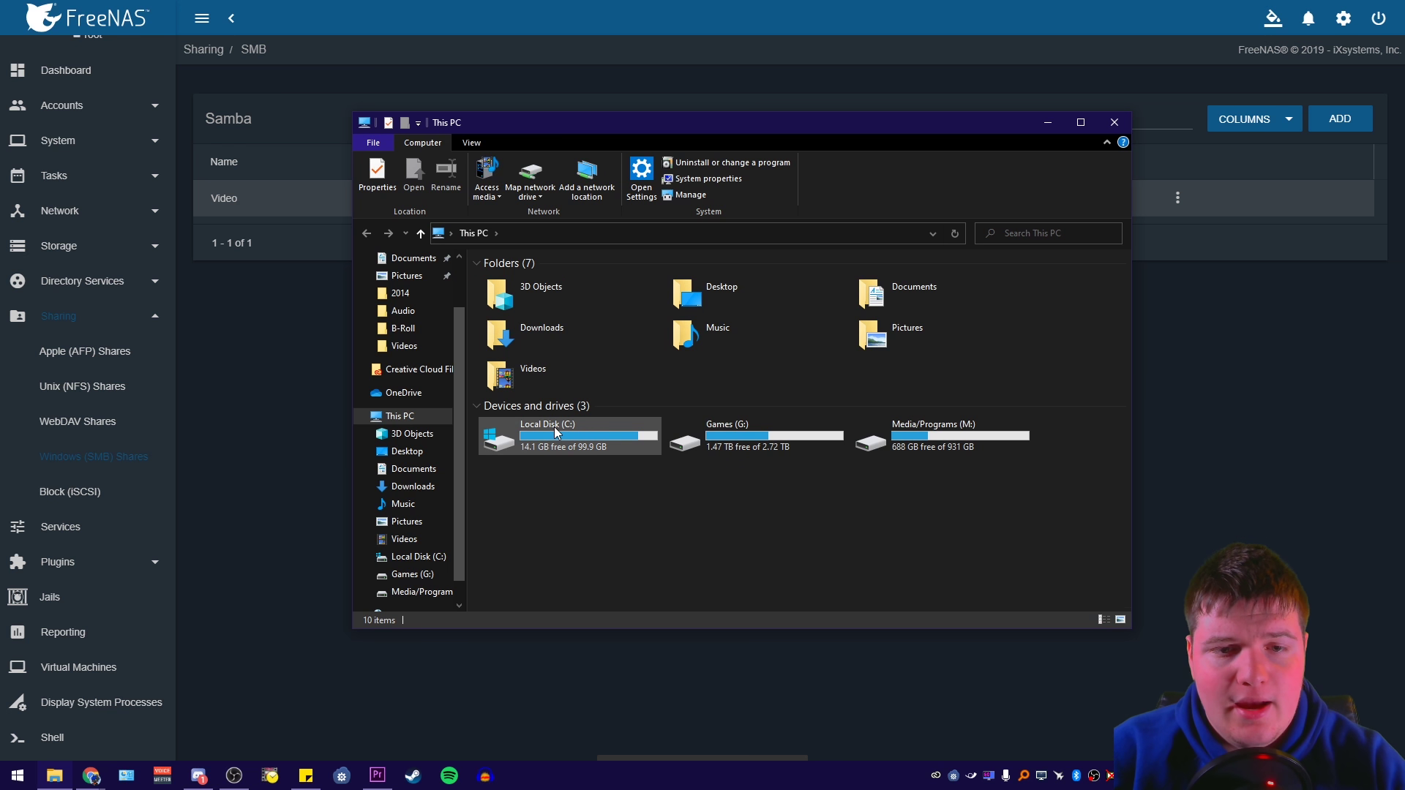
# Connect to \\192.168.2.5 with the server's username and password, remembering the credentials
pyautogui.click(549, 239)
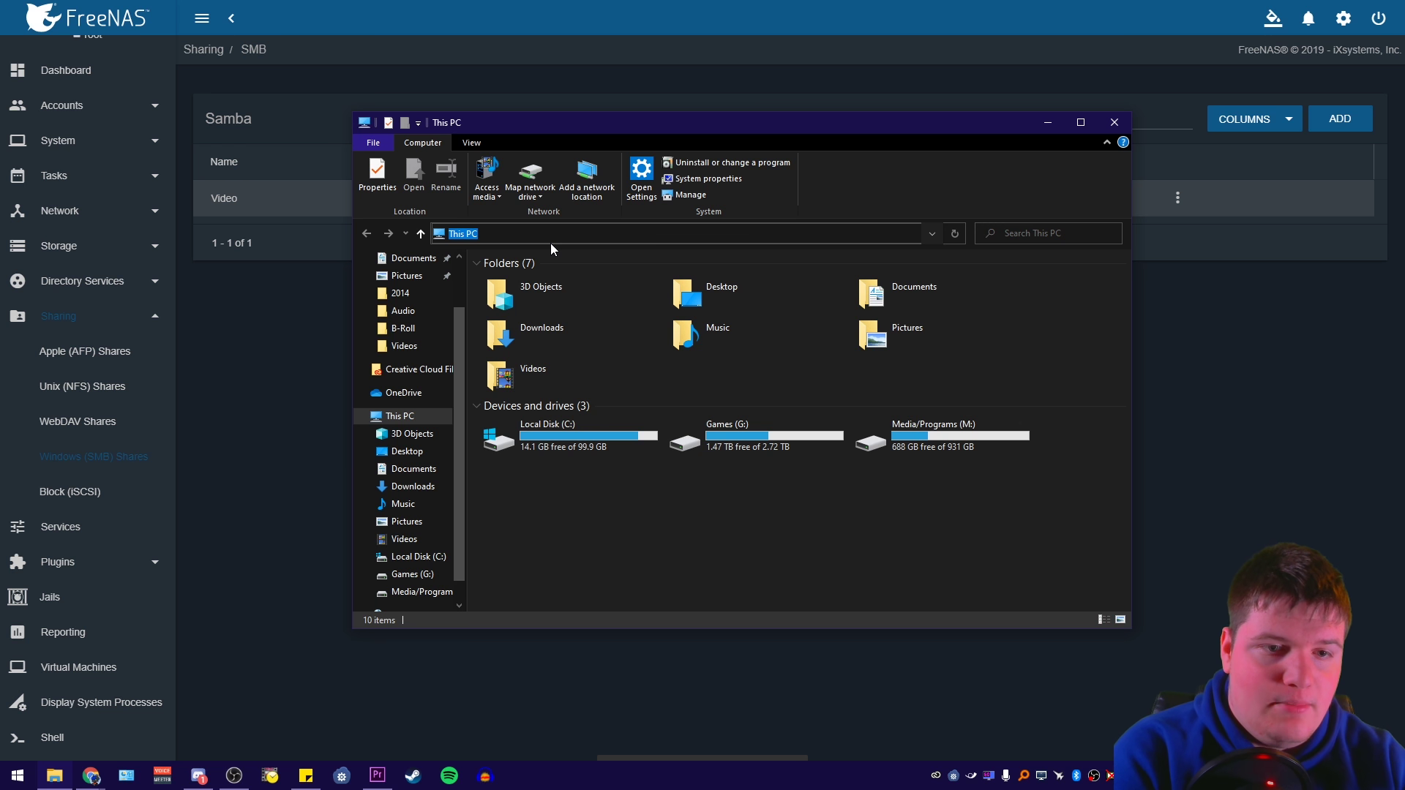
pyautogui.write('\\\\')
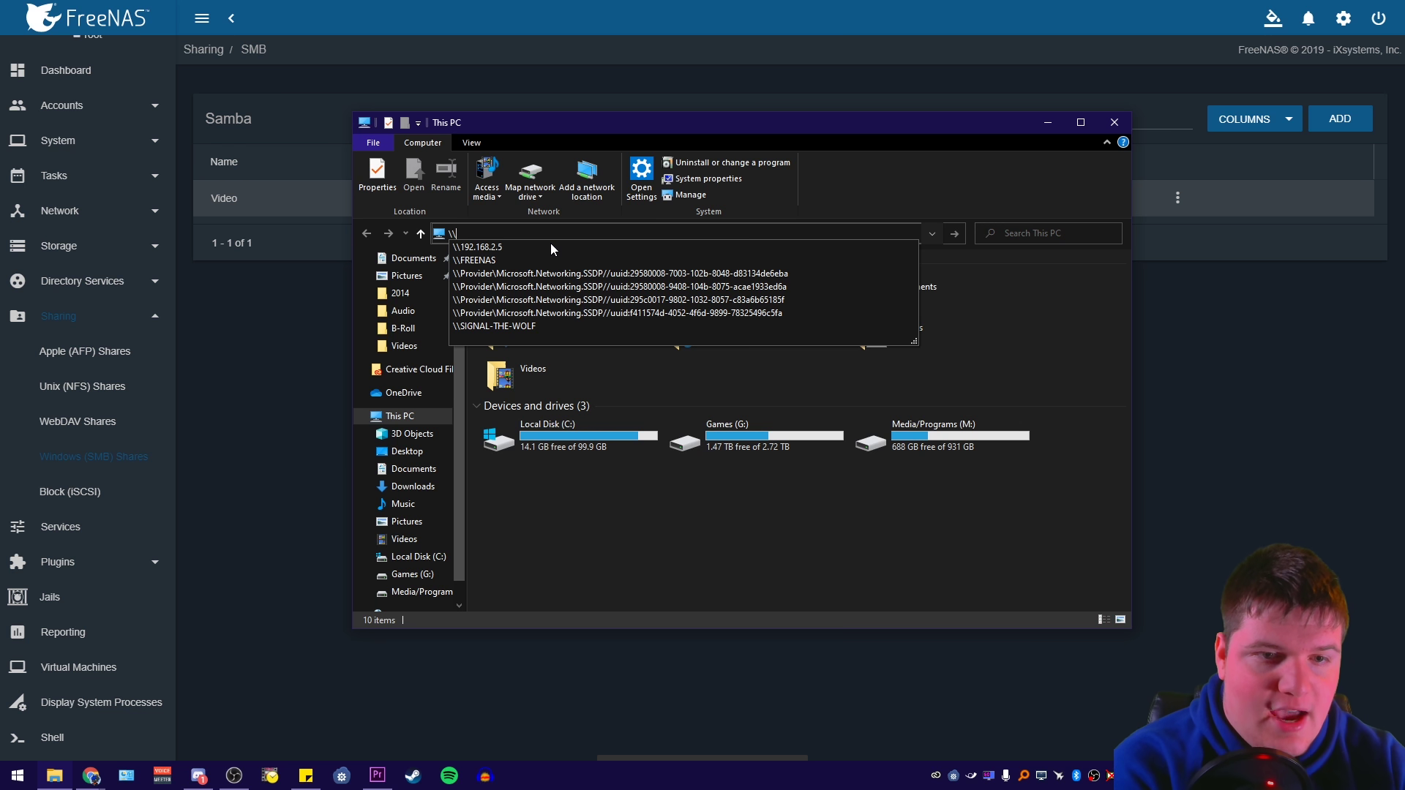
pyautogui.click(490, 252)
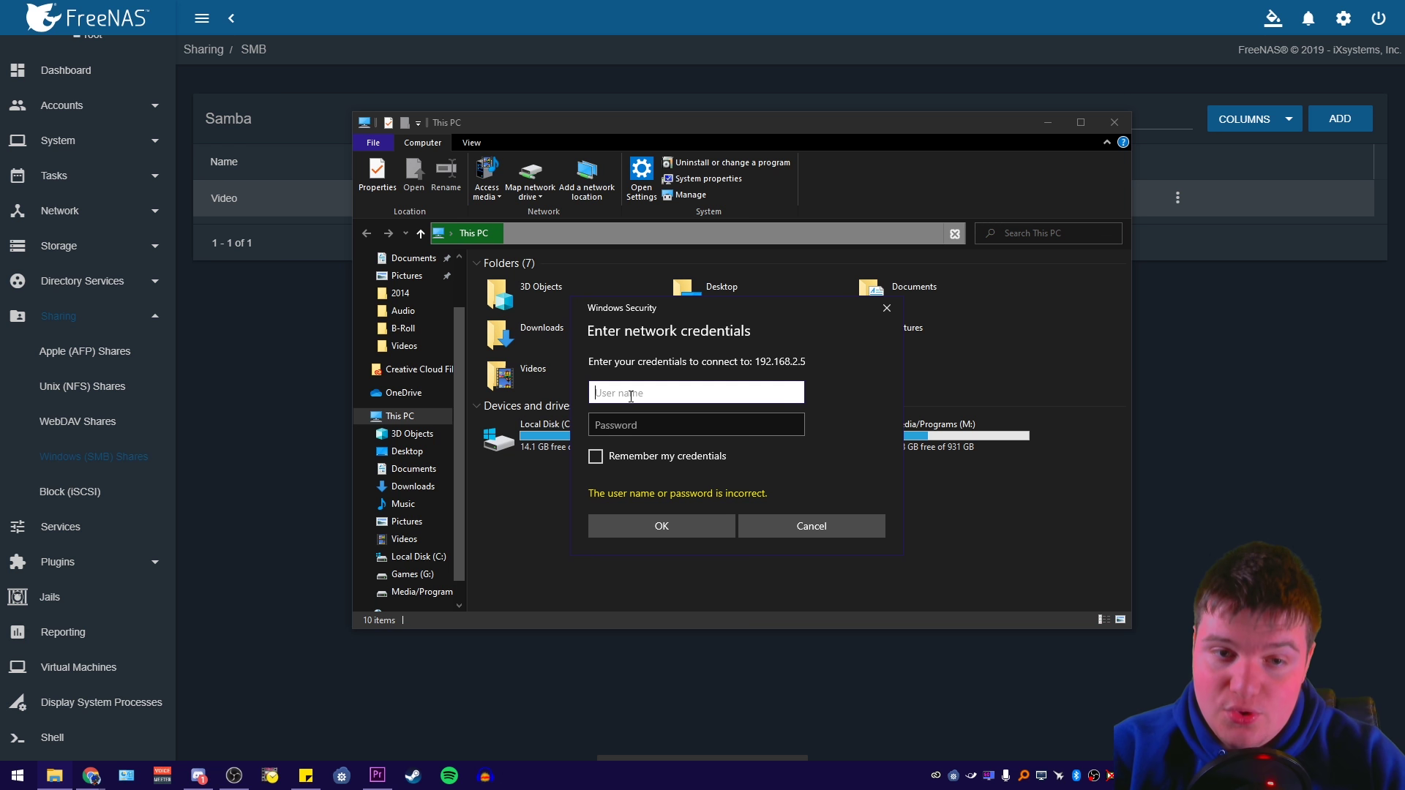
pyautogui.write('Signal')
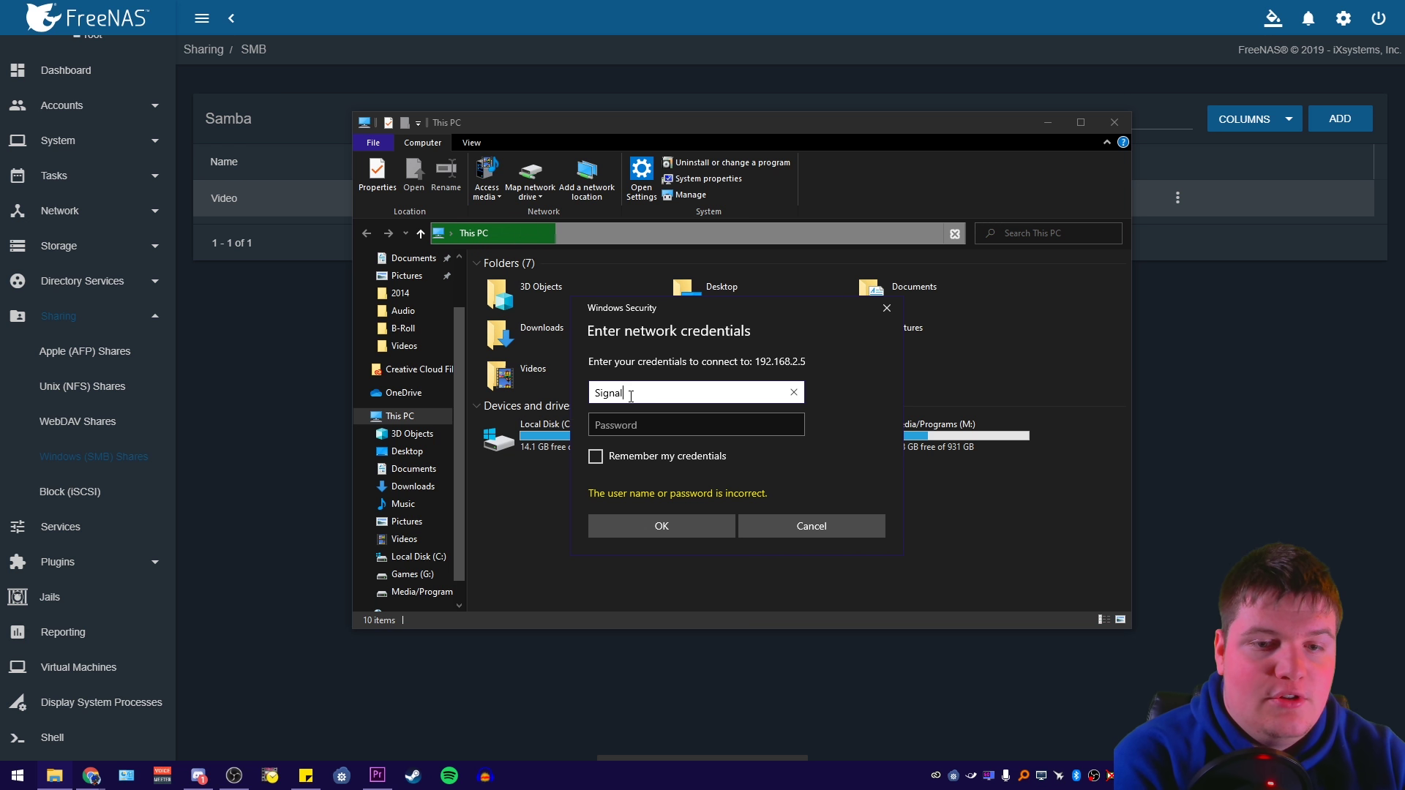
pyautogui.press('Tab')
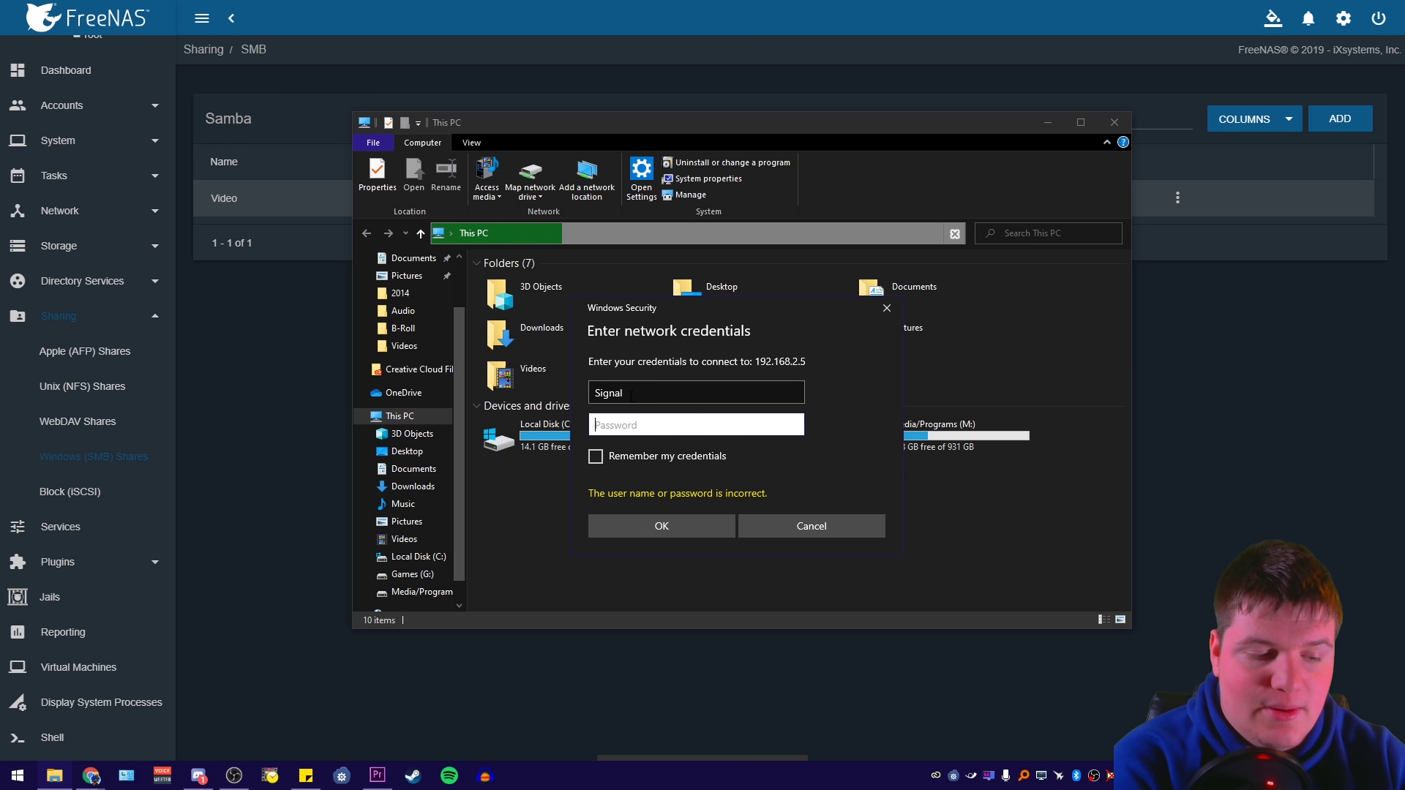
pyautogui.write('•••••••••••')
pyautogui.click(609, 454)
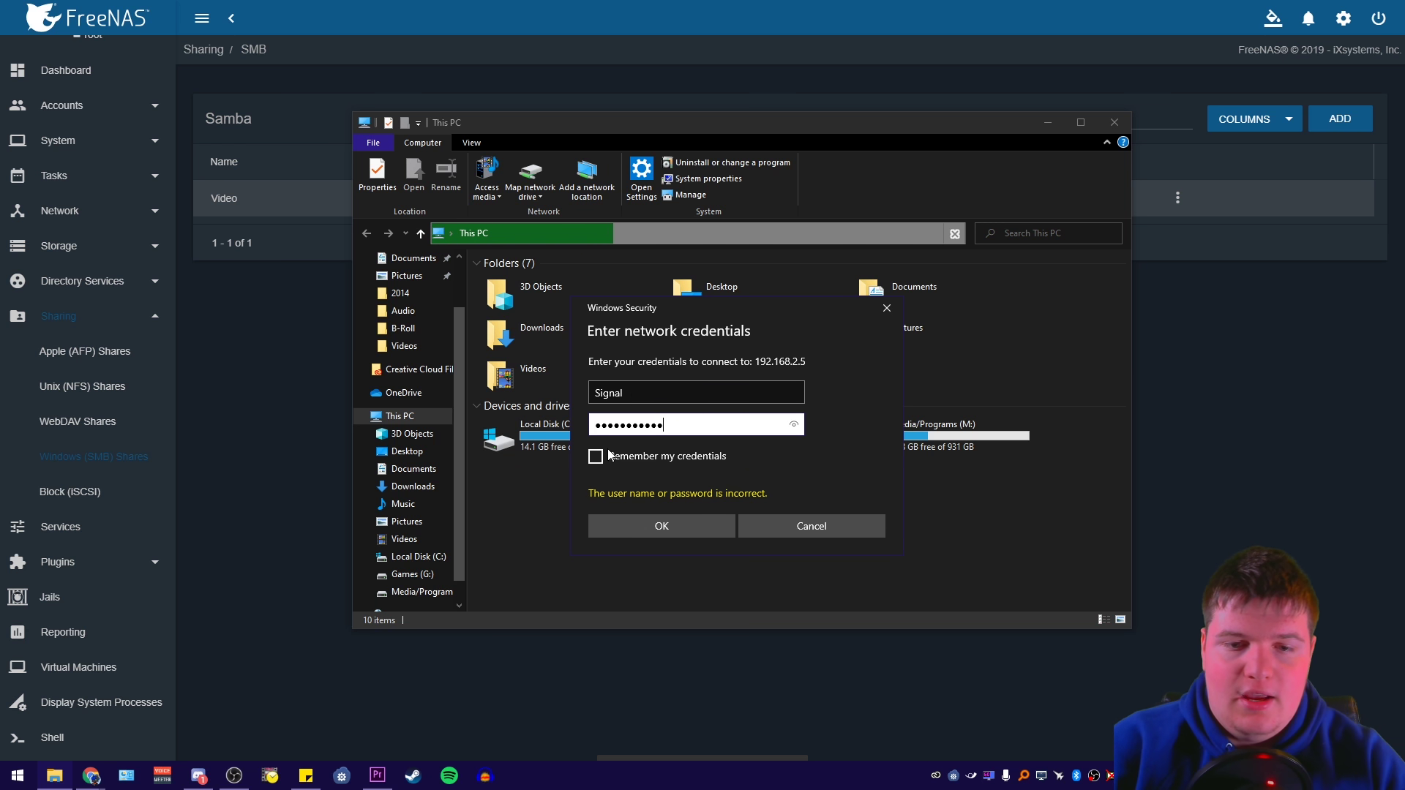
pyautogui.click(656, 526)
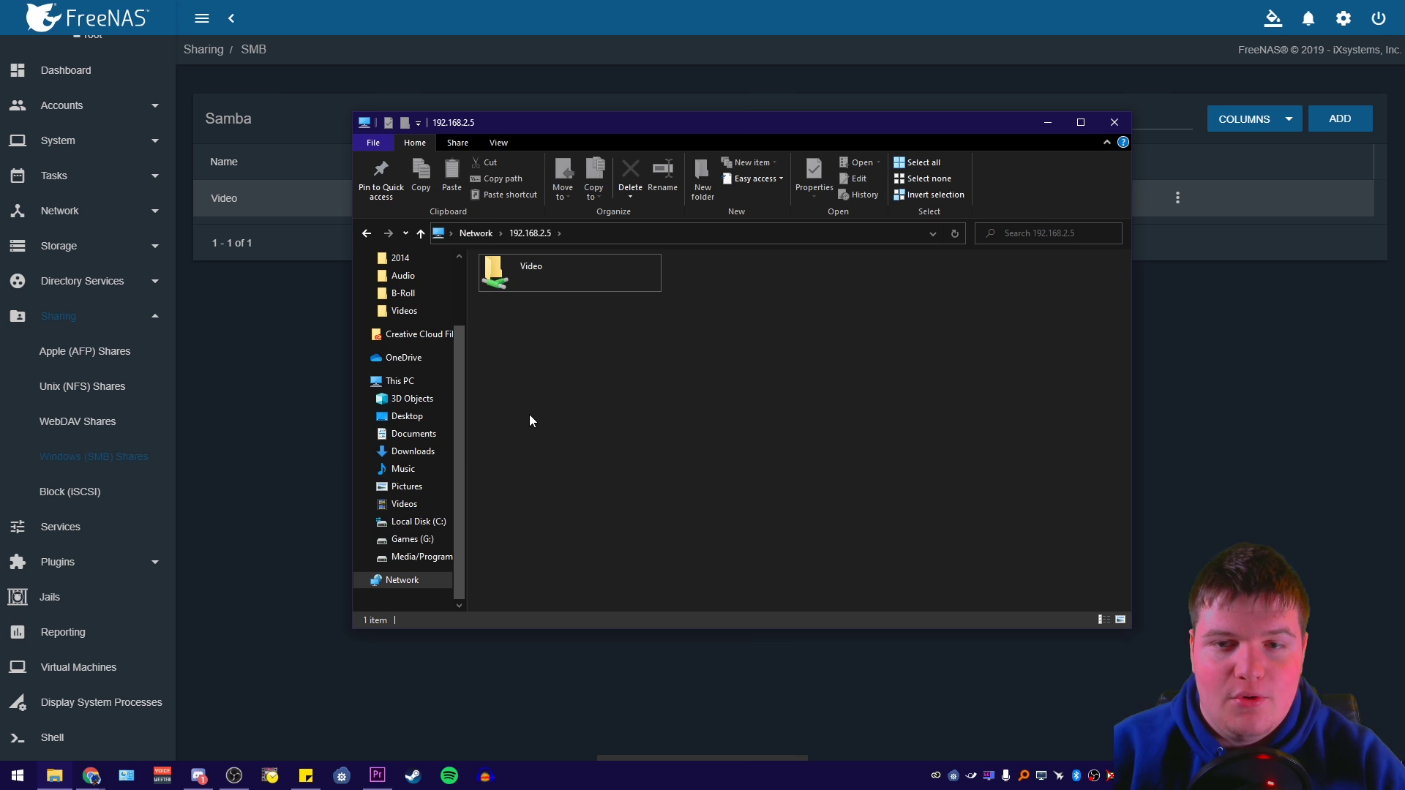
# Try the Video share and dismiss the permission error it shows
pyautogui.moveTo(585, 120); pyautogui.dragTo(831, 150)
pyautogui.doubleClick(769, 320)
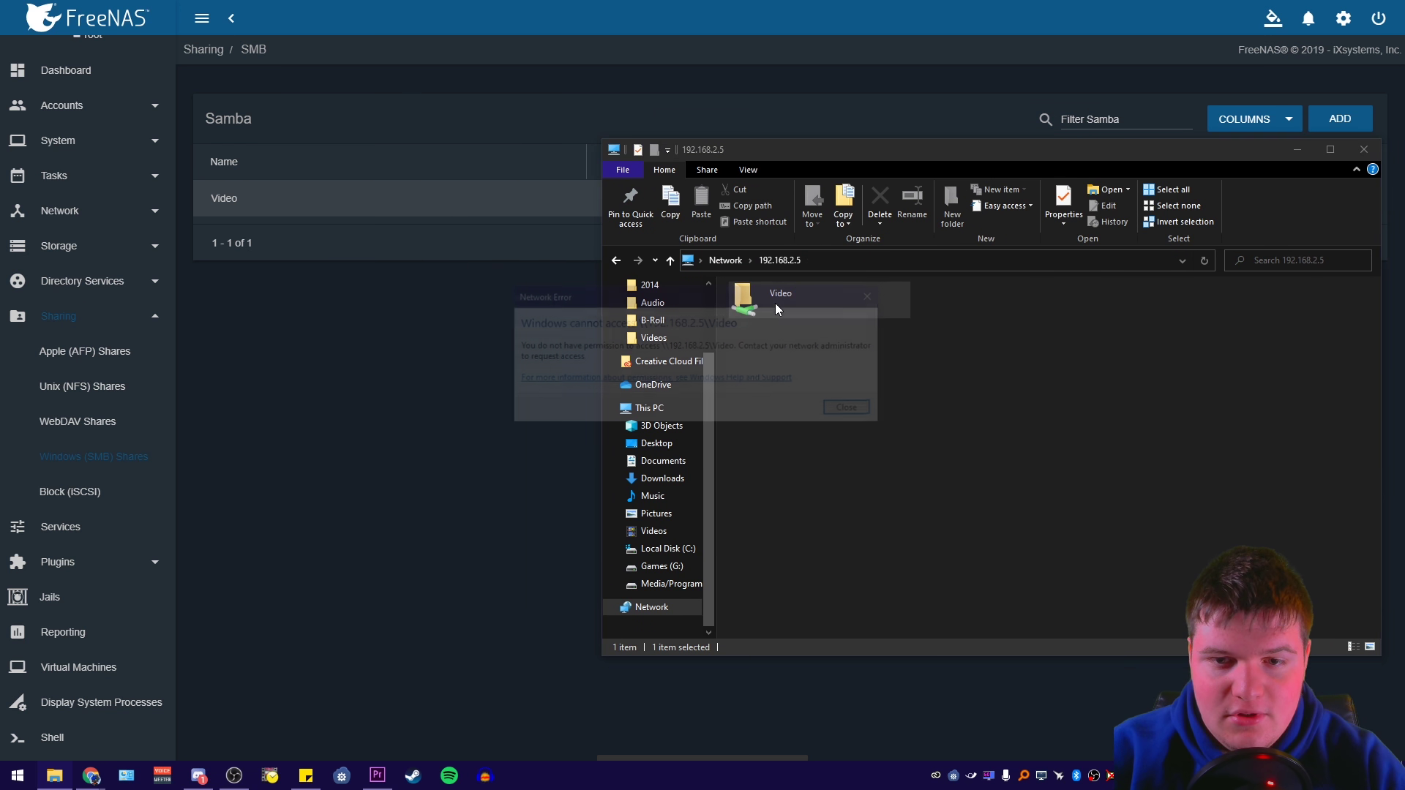
pyautogui.moveTo(647, 296); pyautogui.dragTo(558, 295)
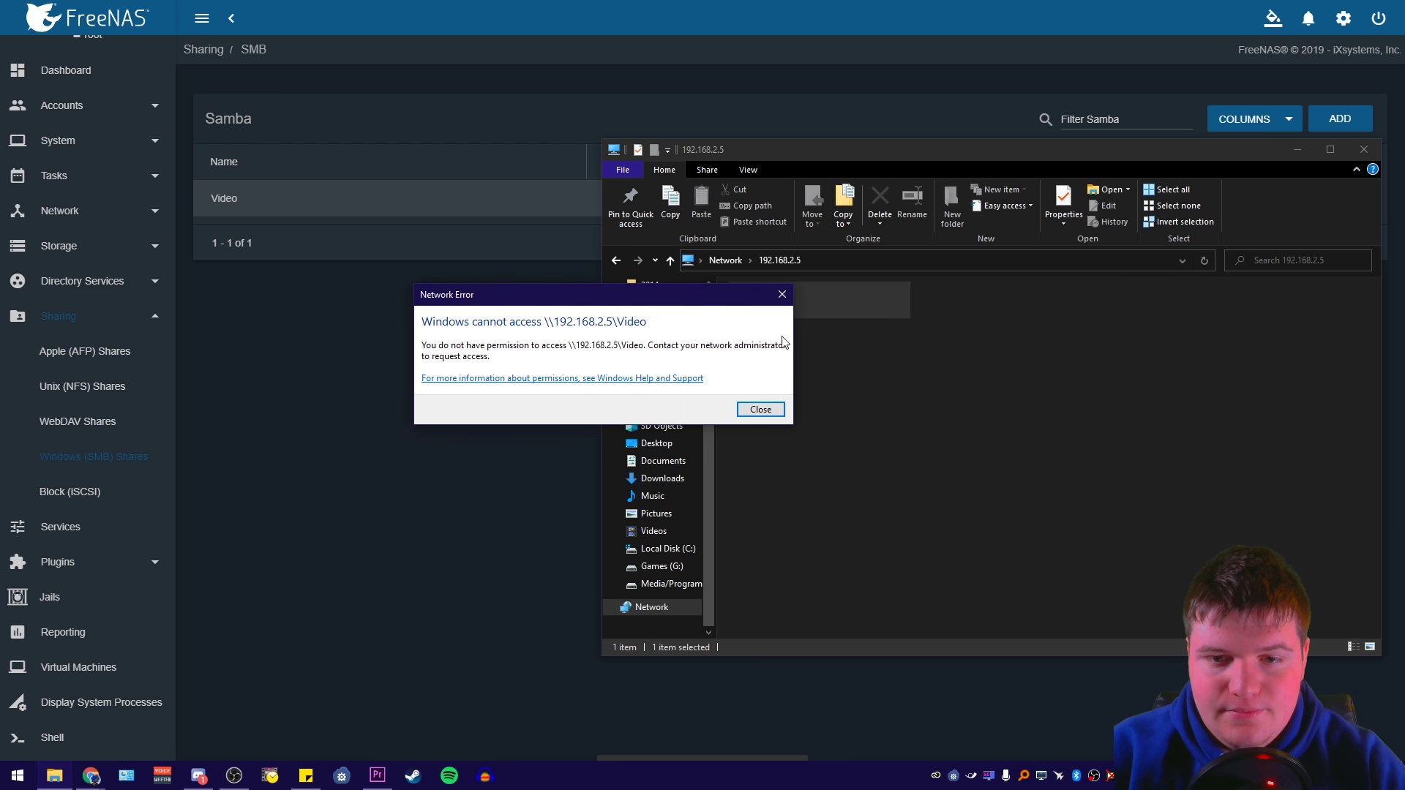
pyautogui.click(759, 409)
pyautogui.moveTo(767, 169); pyautogui.dragTo(530, 300)
# Open Edit Permissions for the Video dataset under Storage > Pools
pyautogui.click(692, 472)
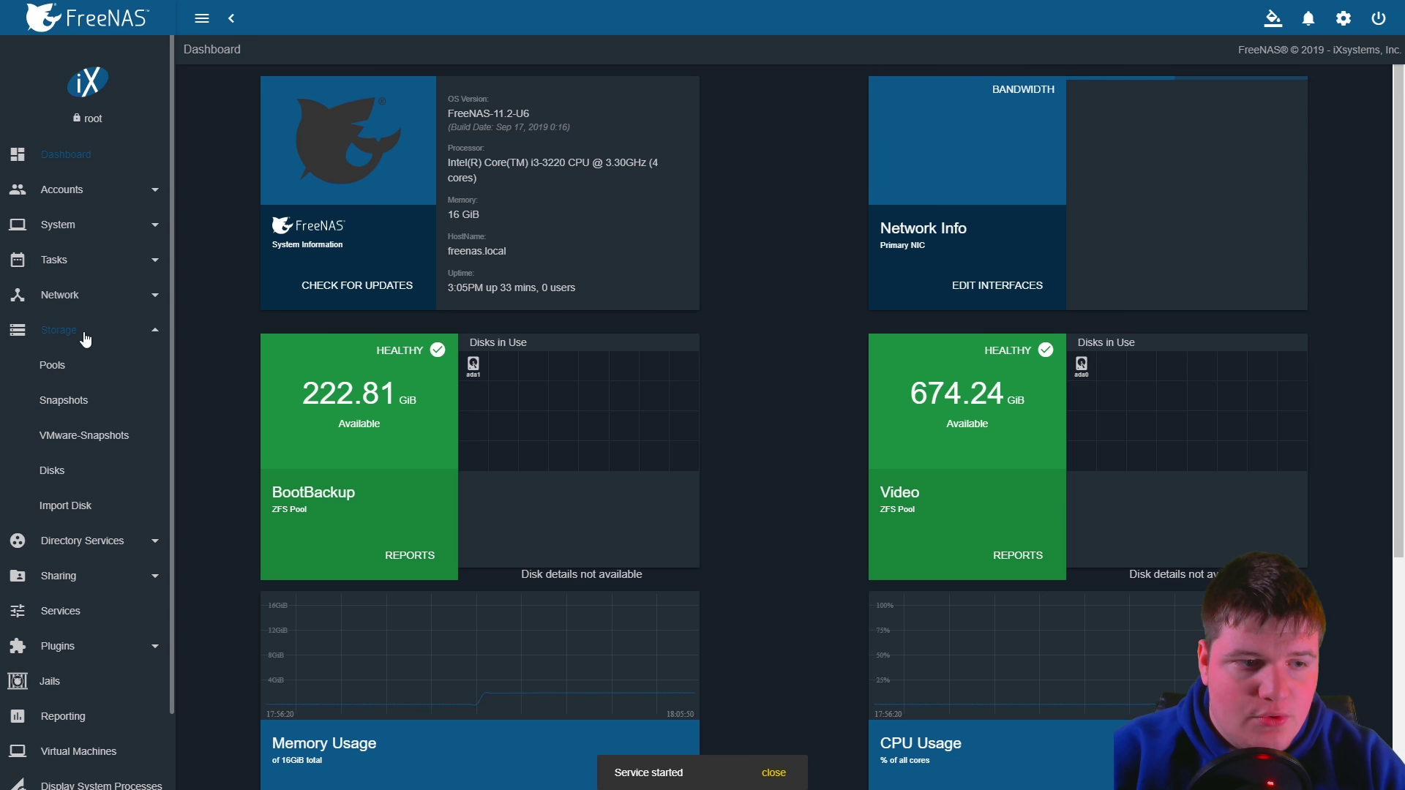
pyautogui.click(50, 365)
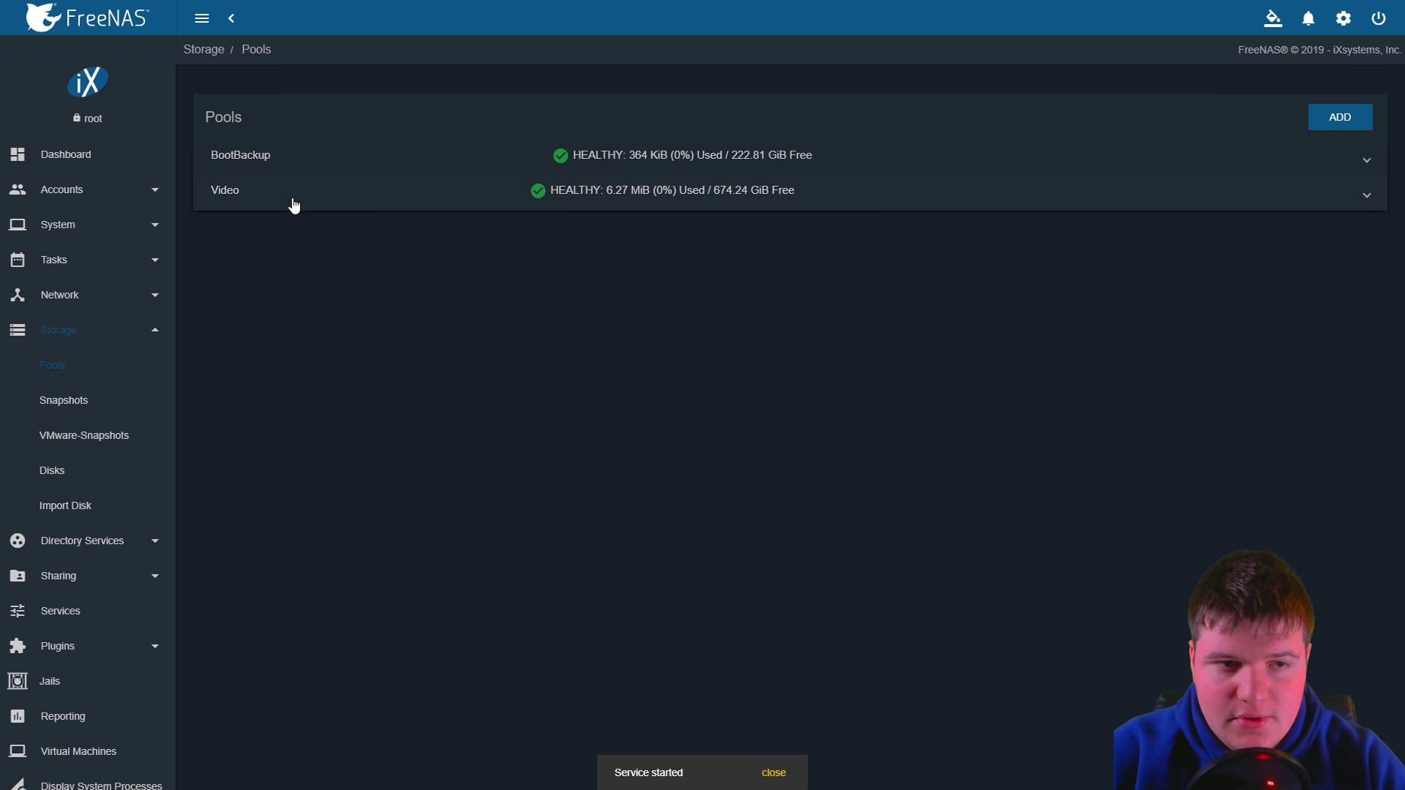
pyautogui.click(682, 211)
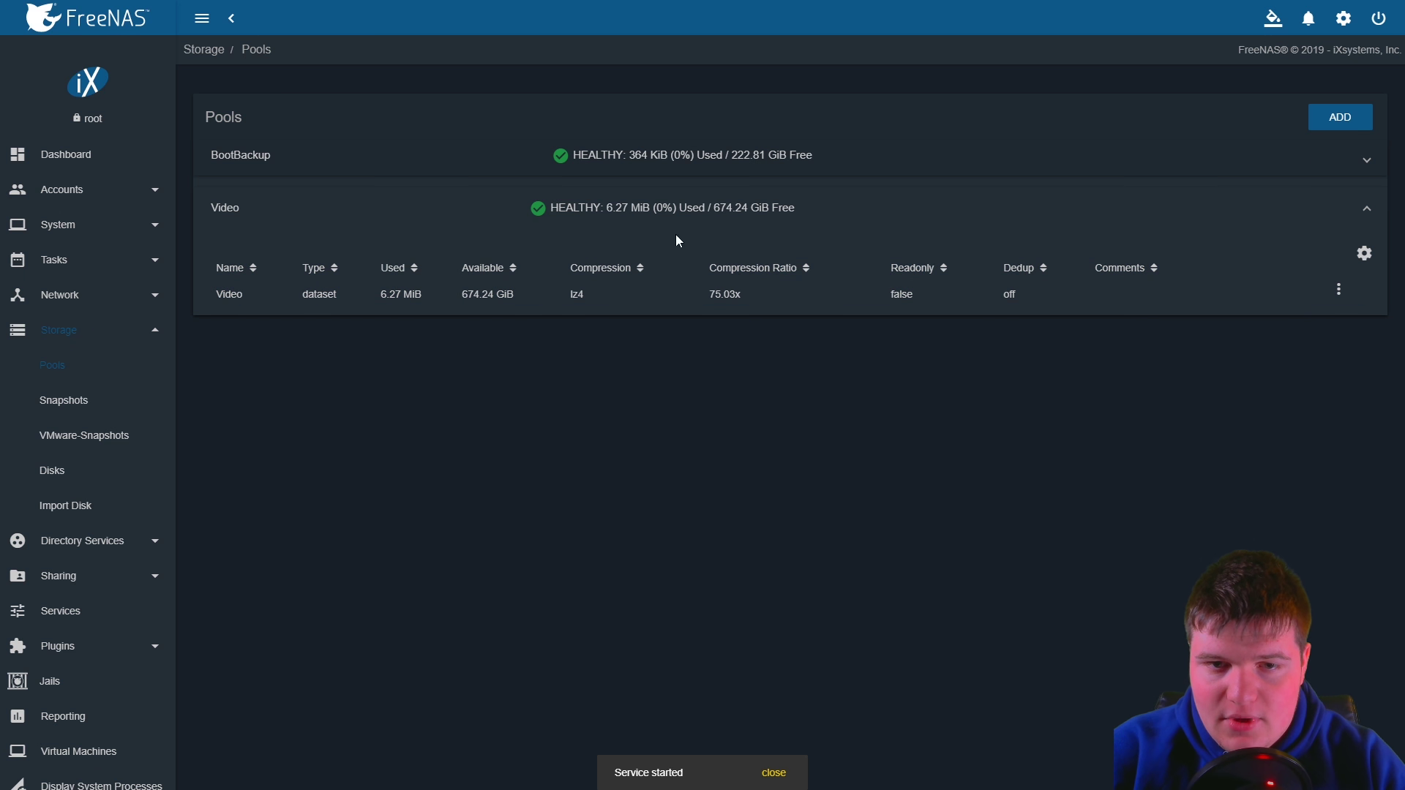
pyautogui.click(1339, 291)
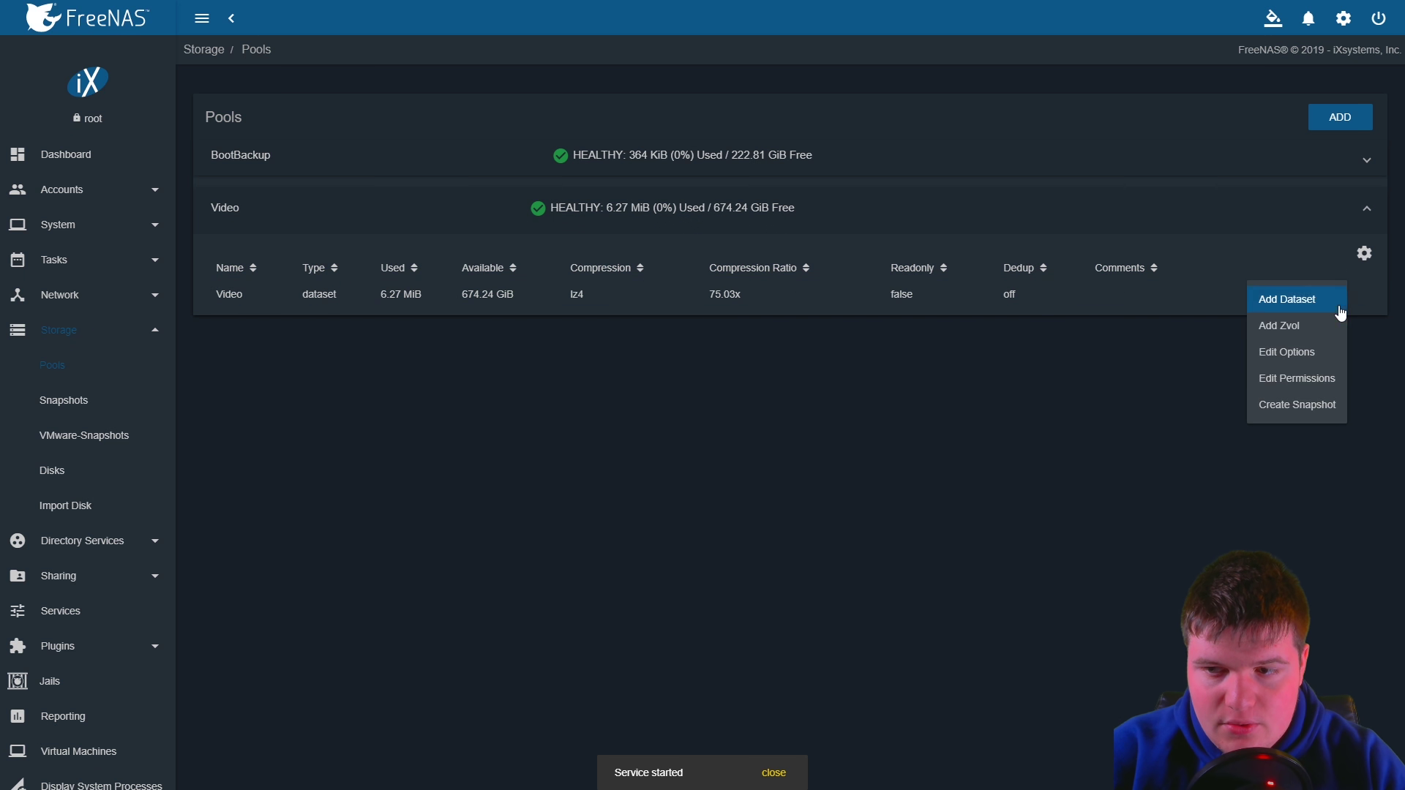
pyautogui.click(1324, 379)
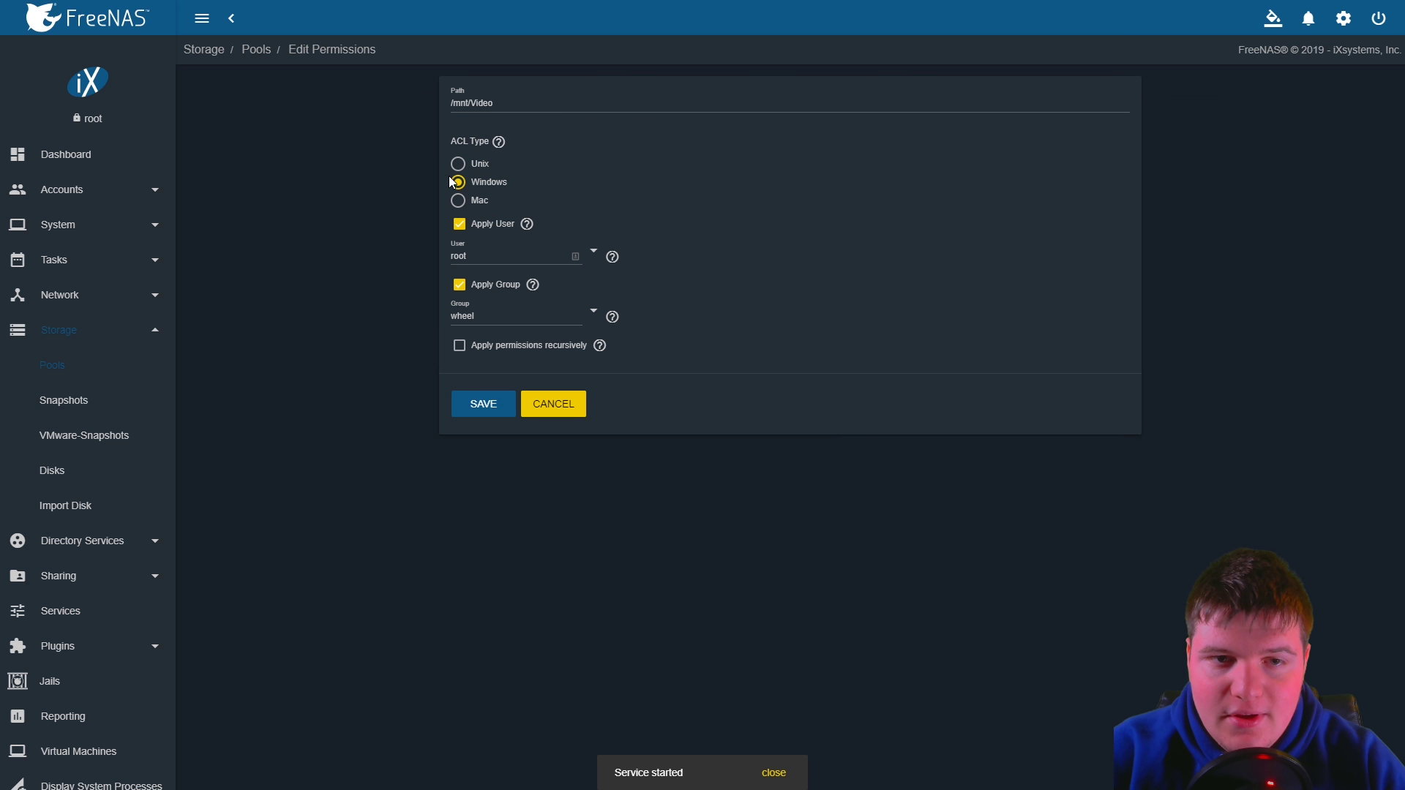
# Choose the Windows ACL type, untick Apply User, set group to admin, and save
pyautogui.click(459, 183)
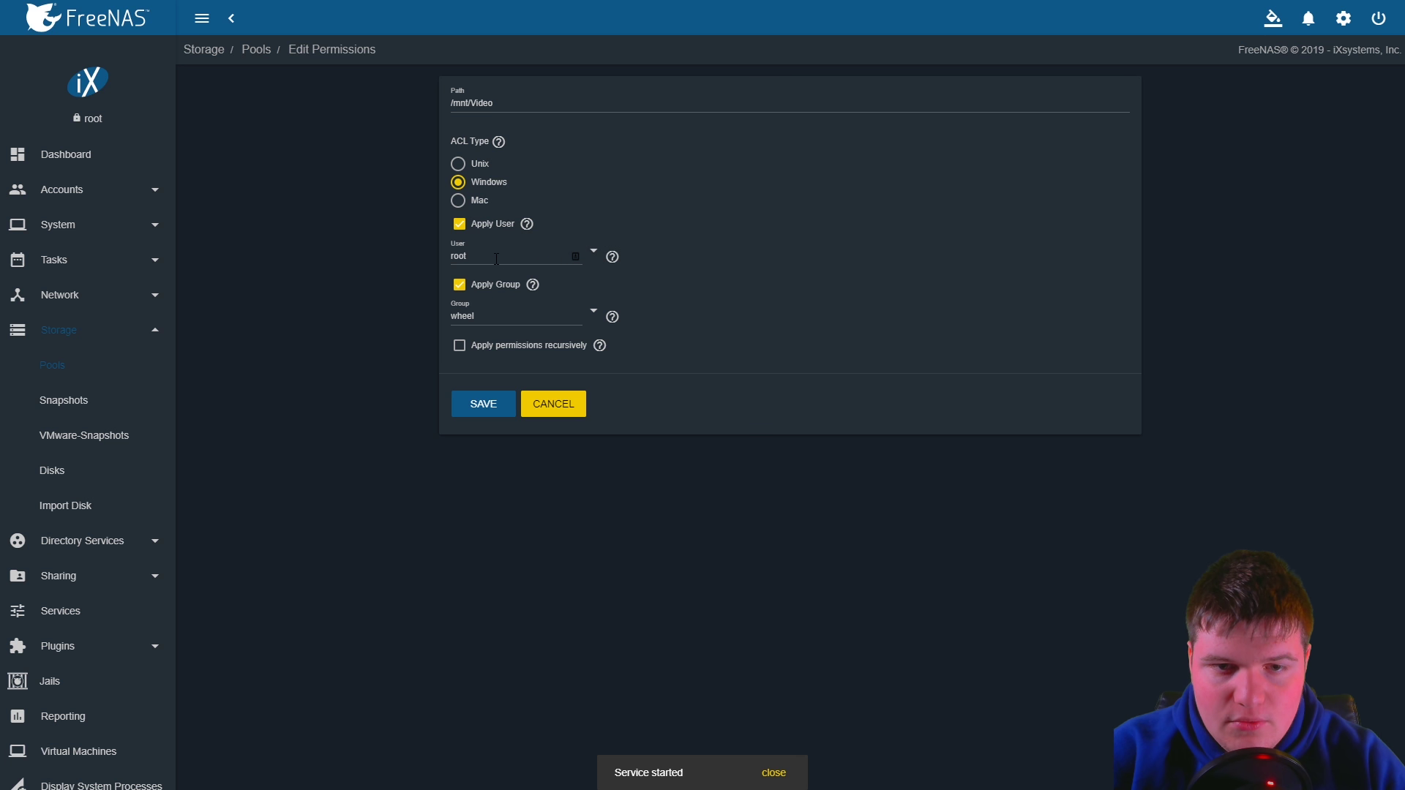
pyautogui.click(459, 225)
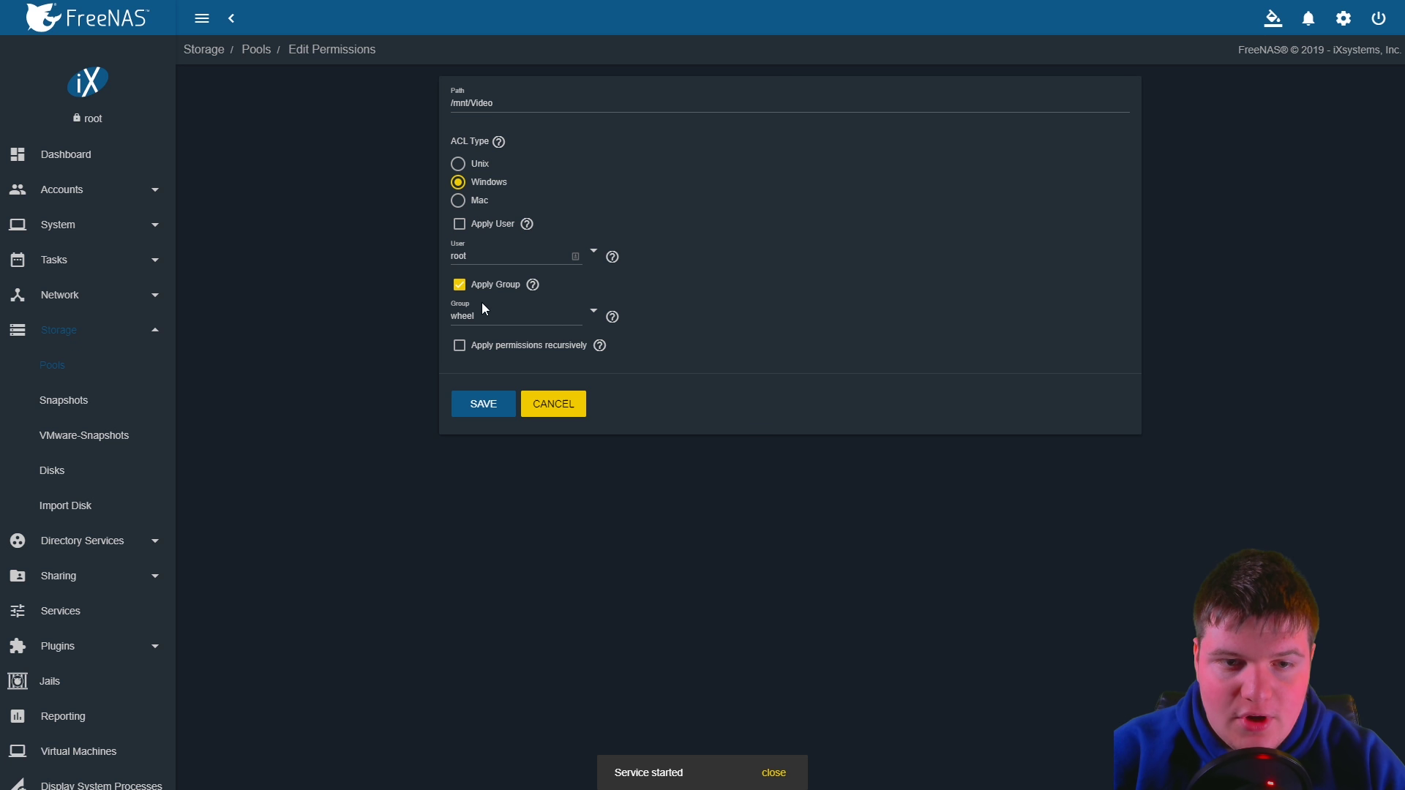
pyautogui.click(566, 320)
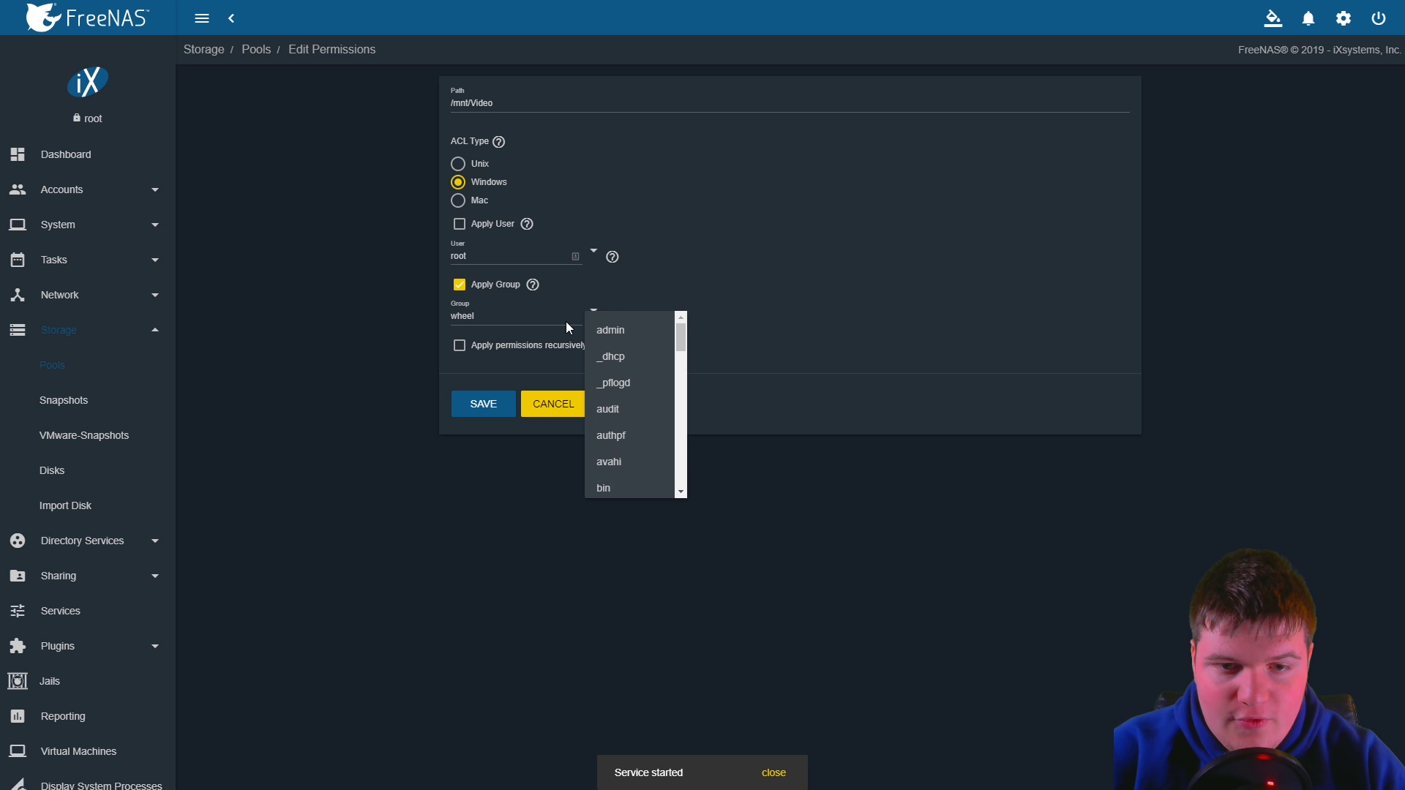
pyautogui.click(628, 335)
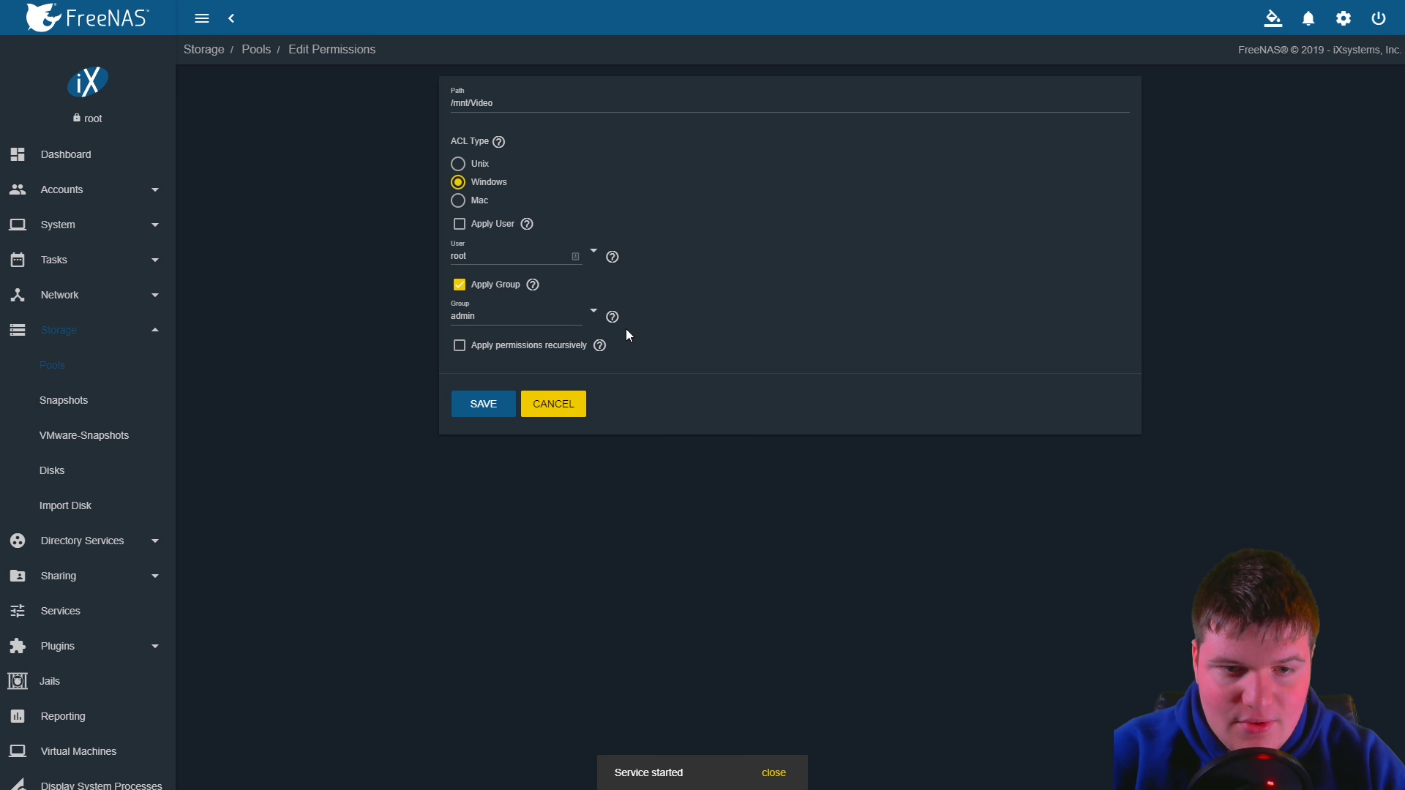
pyautogui.click(480, 403)
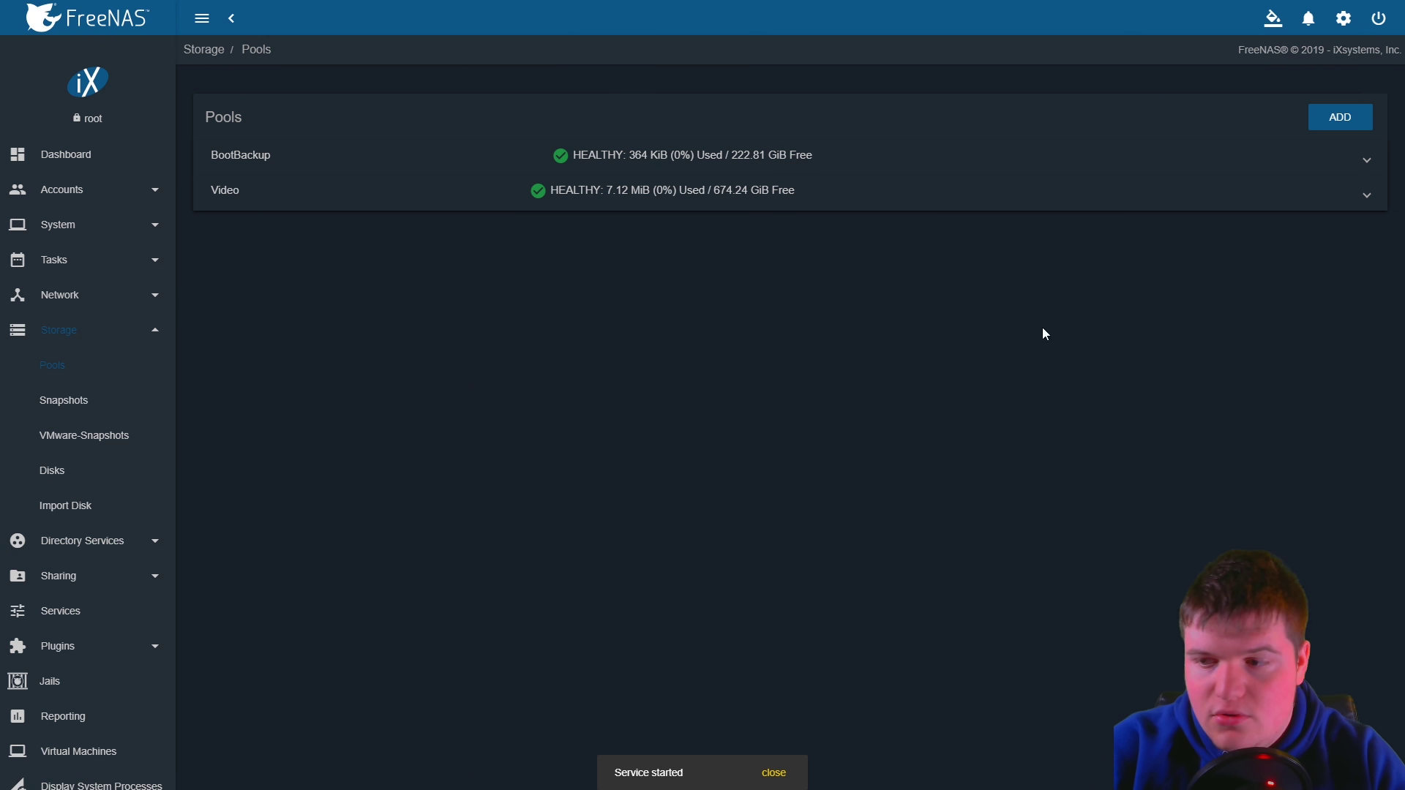
pyautogui.hotkey('alt', 'Tab')
pyautogui.moveTo(648, 287); pyautogui.dragTo(619, 131)
pyautogui.doubleClick(588, 240)
pyautogui.rightClick(515, 328)
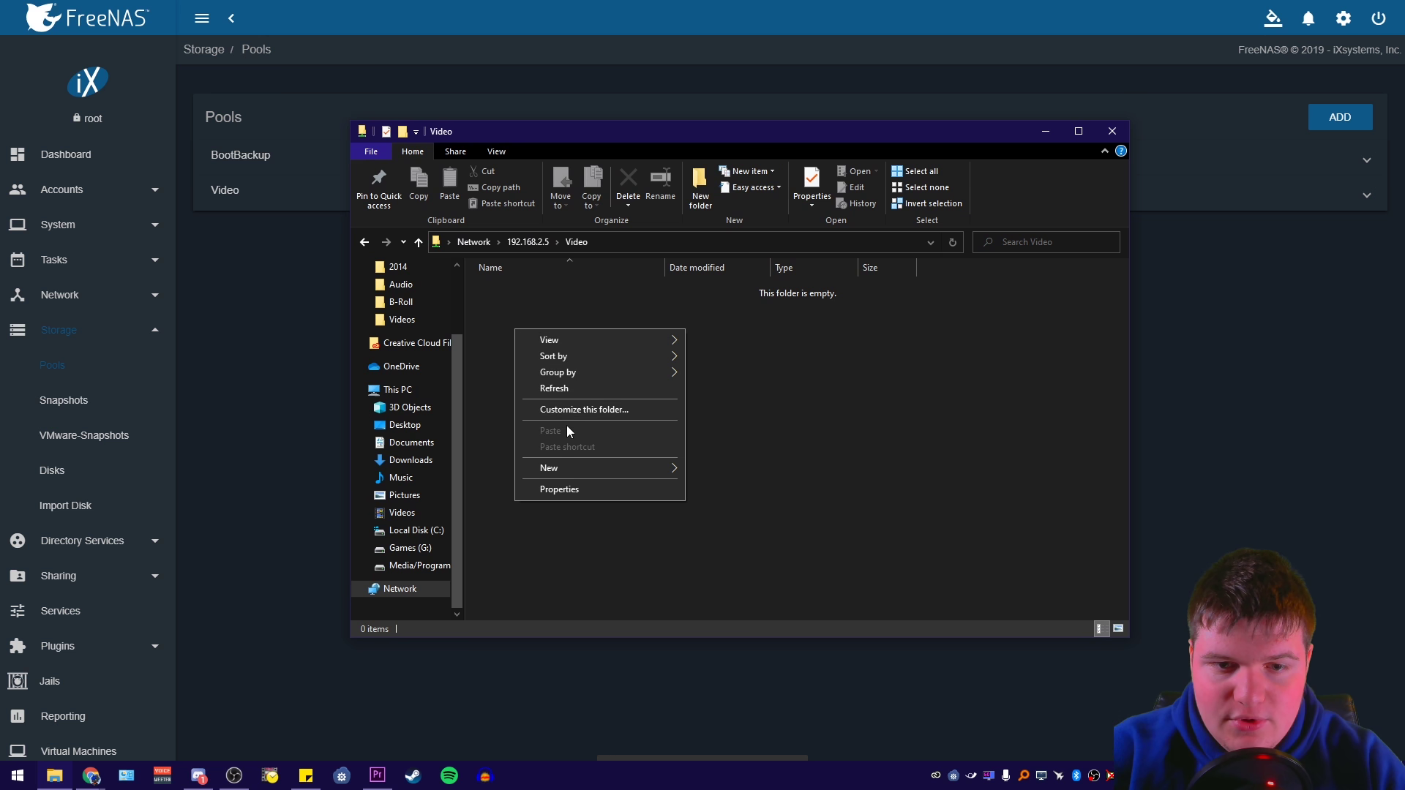
pyautogui.click(730, 472)
pyautogui.moveTo(508, 131); pyautogui.dragTo(446, 149)
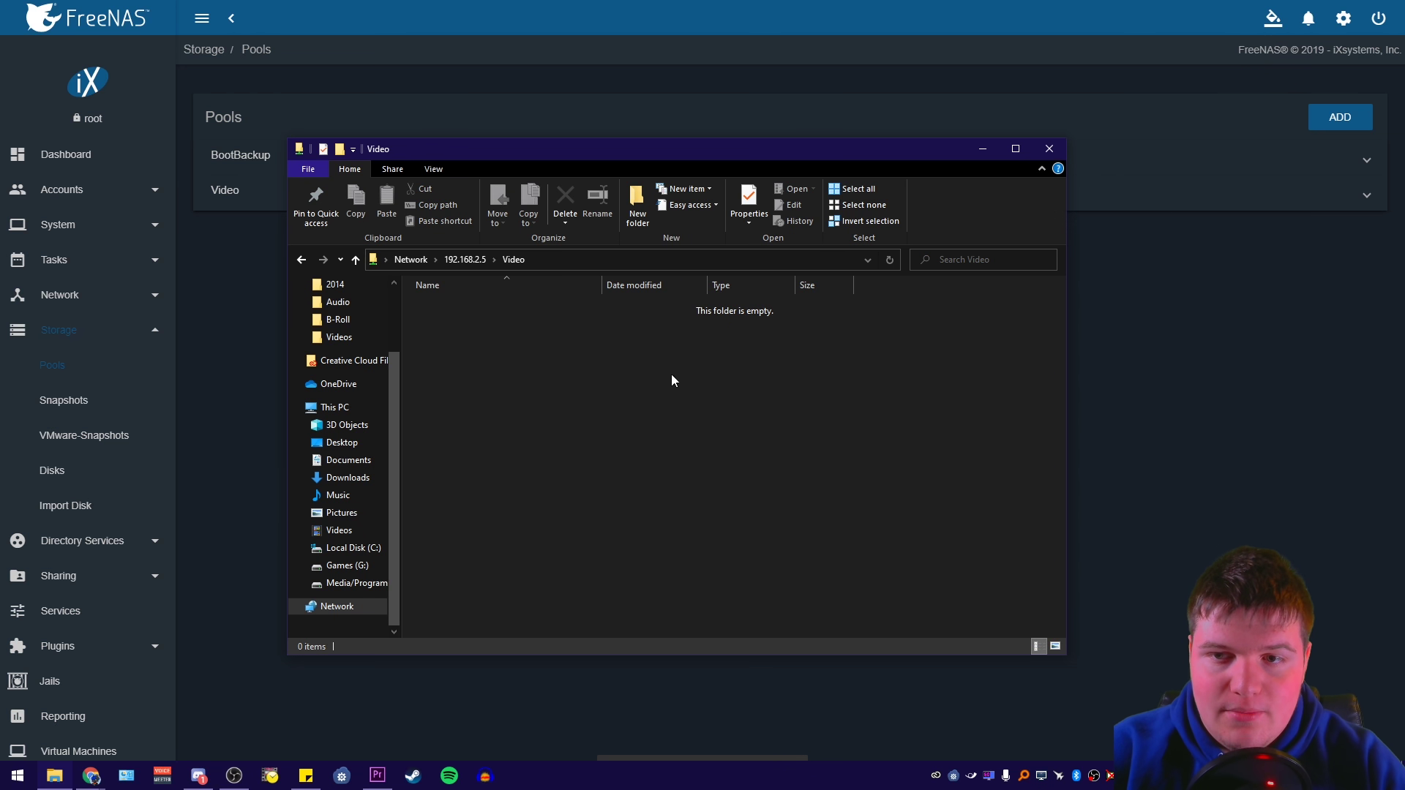
pyautogui.click(1050, 149)
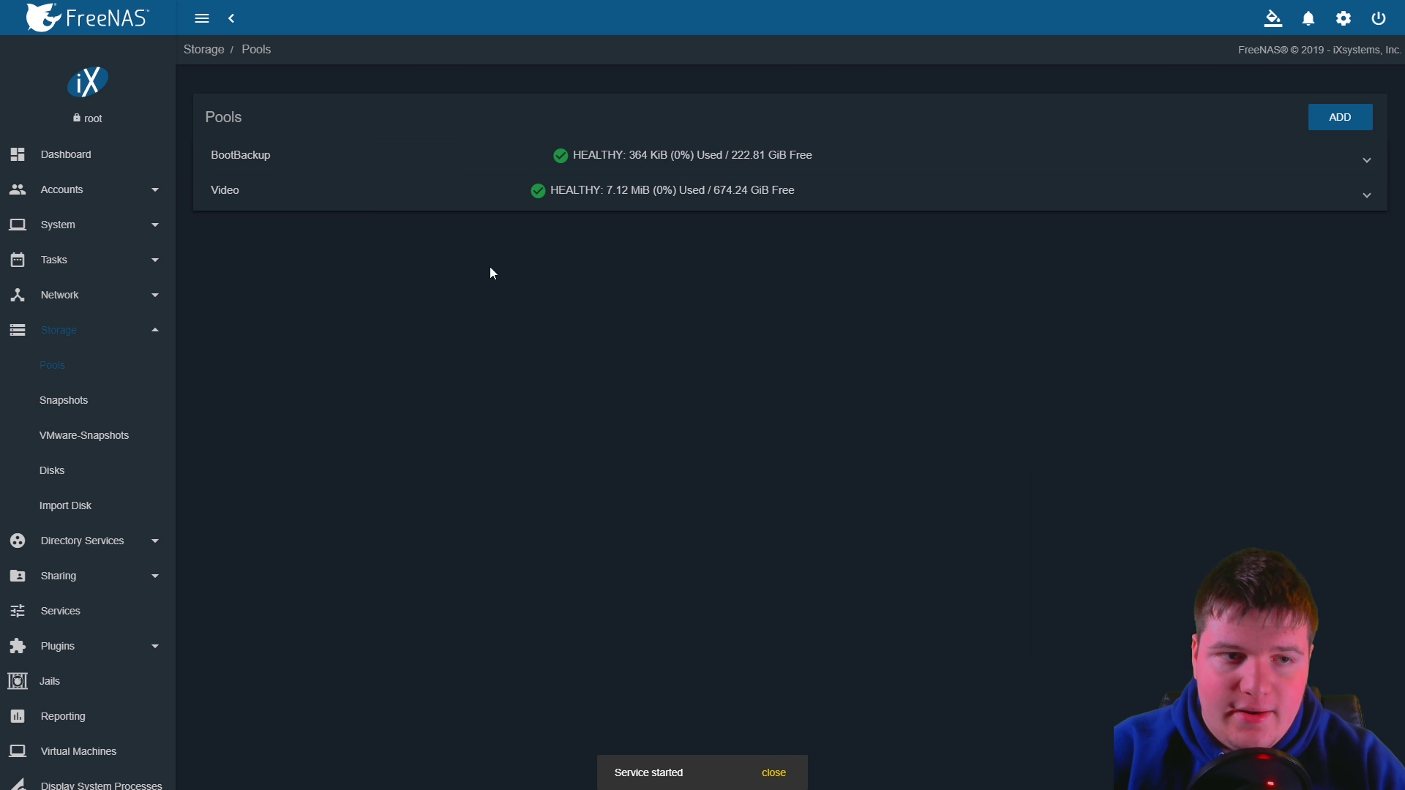
# Add a Windows SMB share with path /mnt/BootBackup and save it
pyautogui.click(1363, 160)
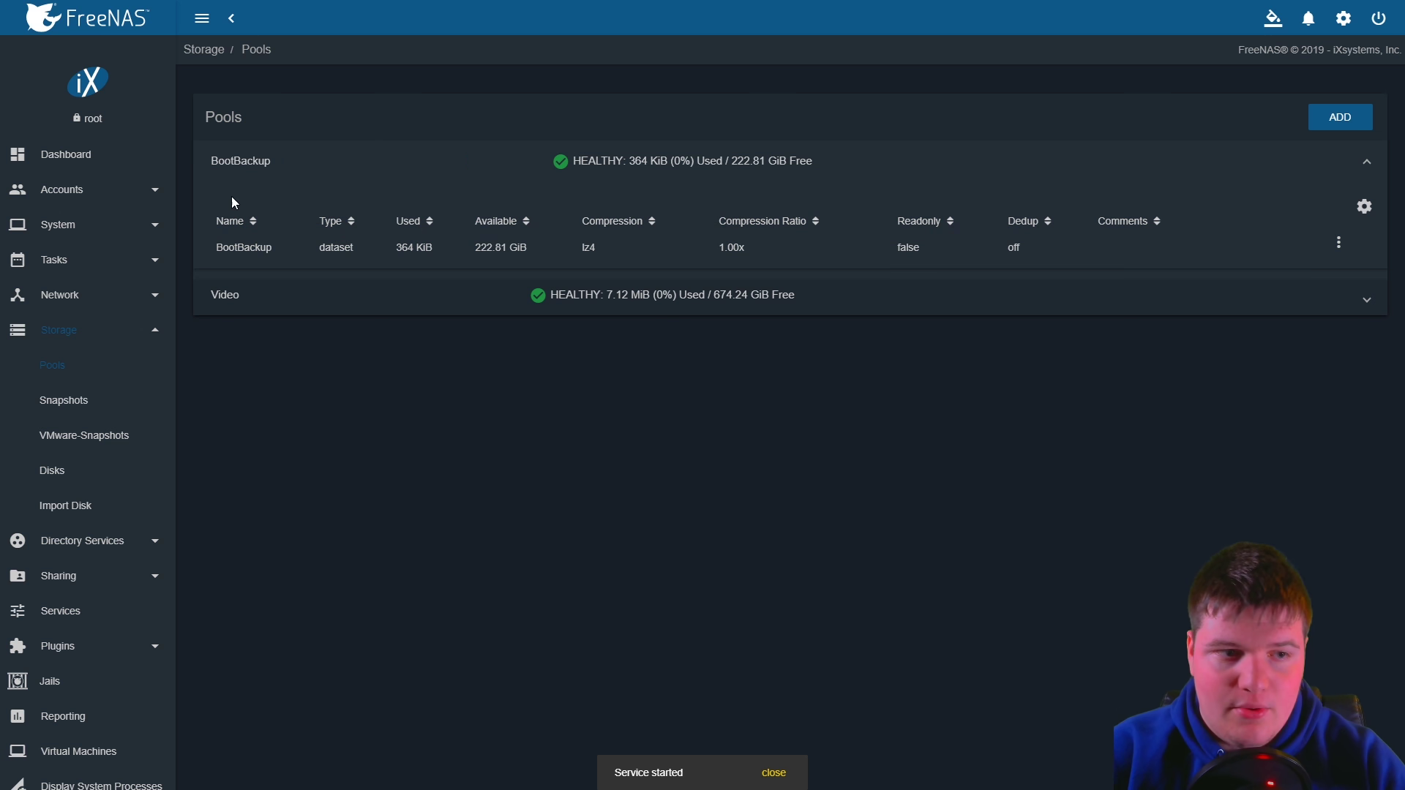
pyautogui.click(114, 589)
pyautogui.click(89, 551)
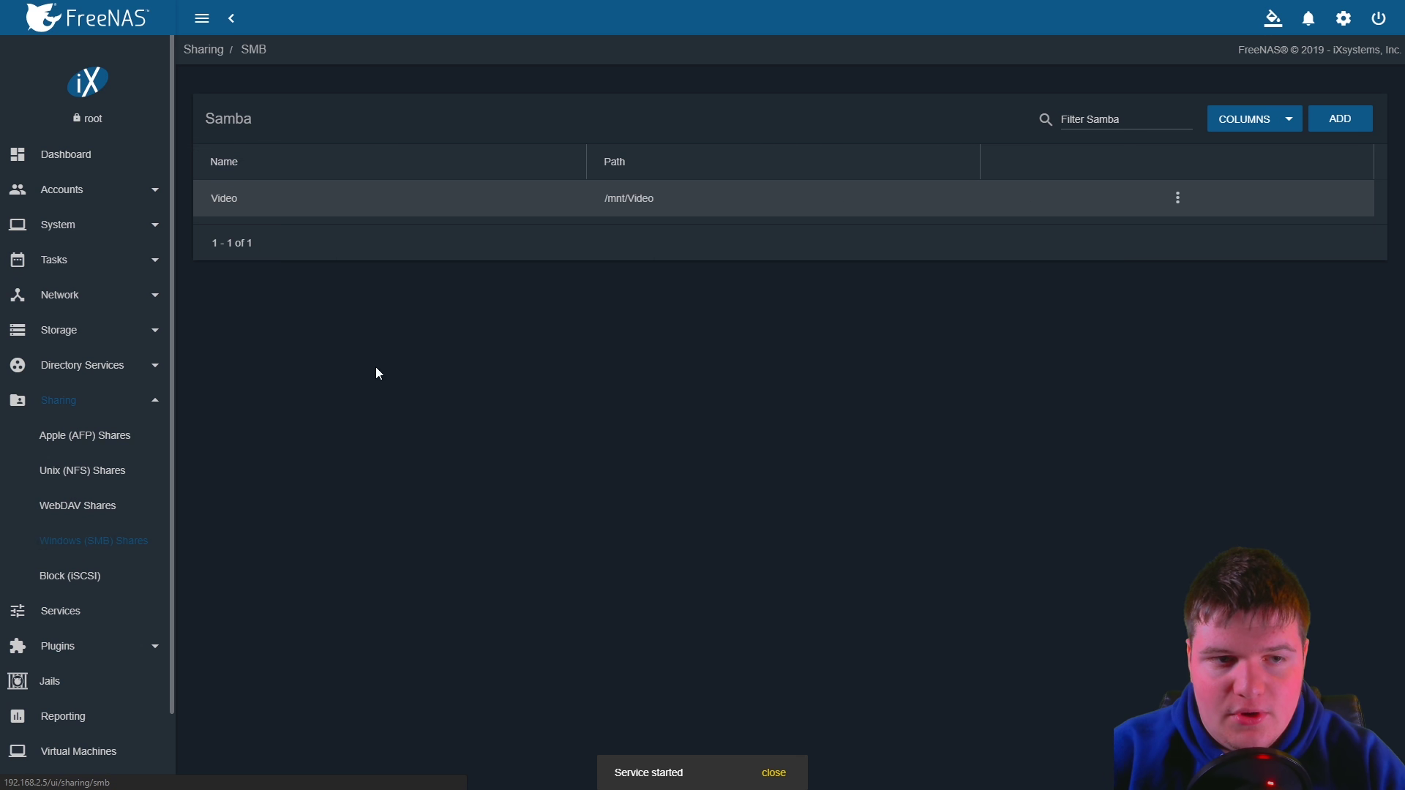
pyautogui.click(1342, 119)
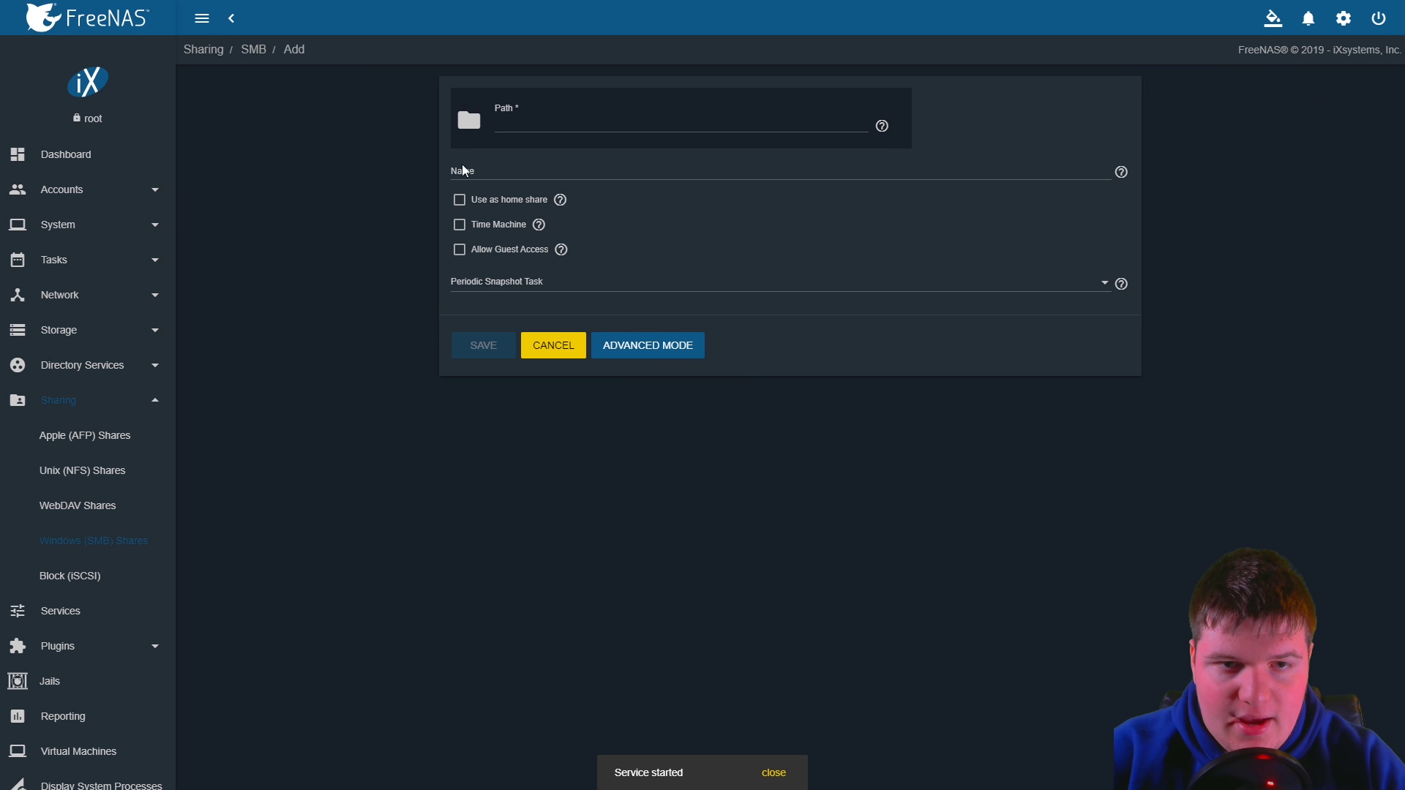
pyautogui.click(469, 123)
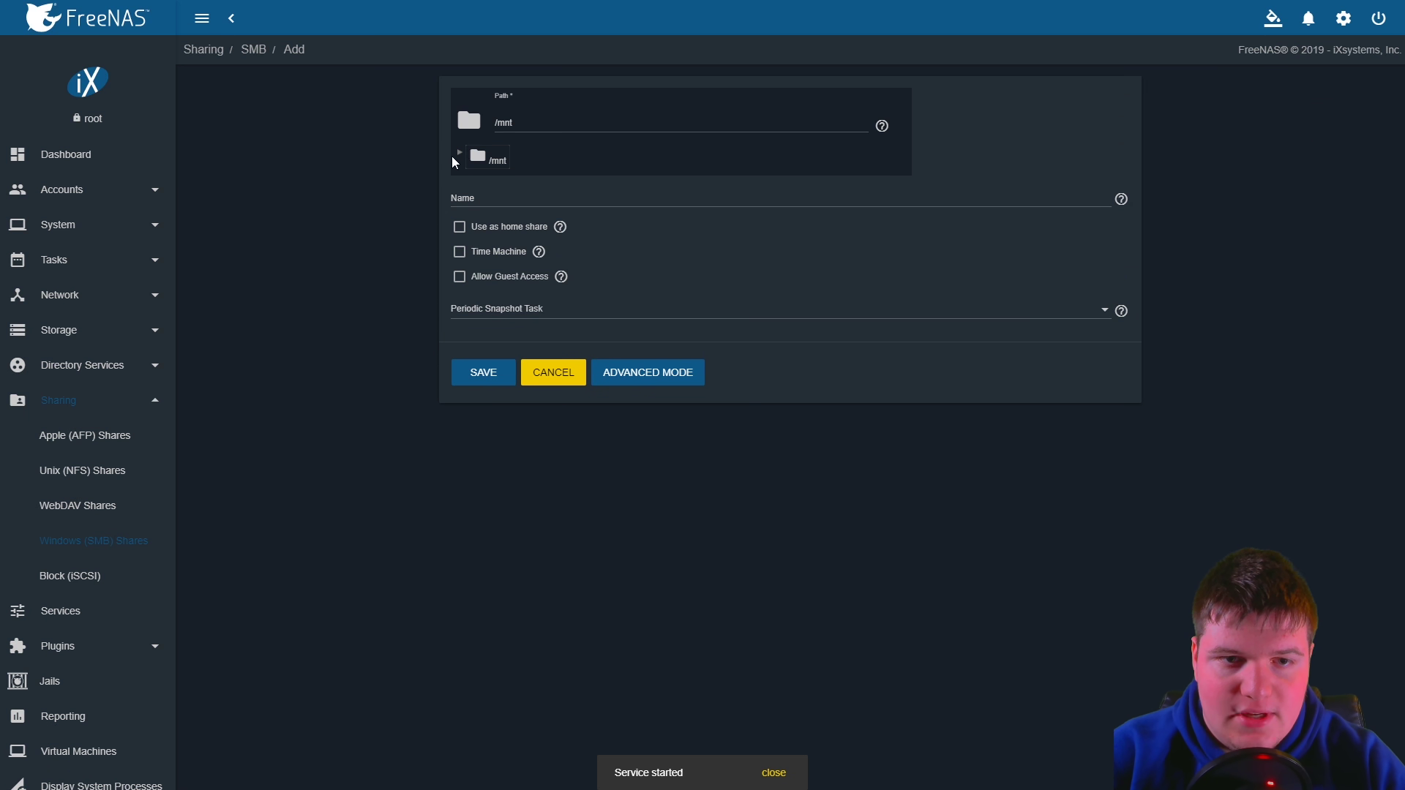
pyautogui.click(459, 153)
pyautogui.click(492, 186)
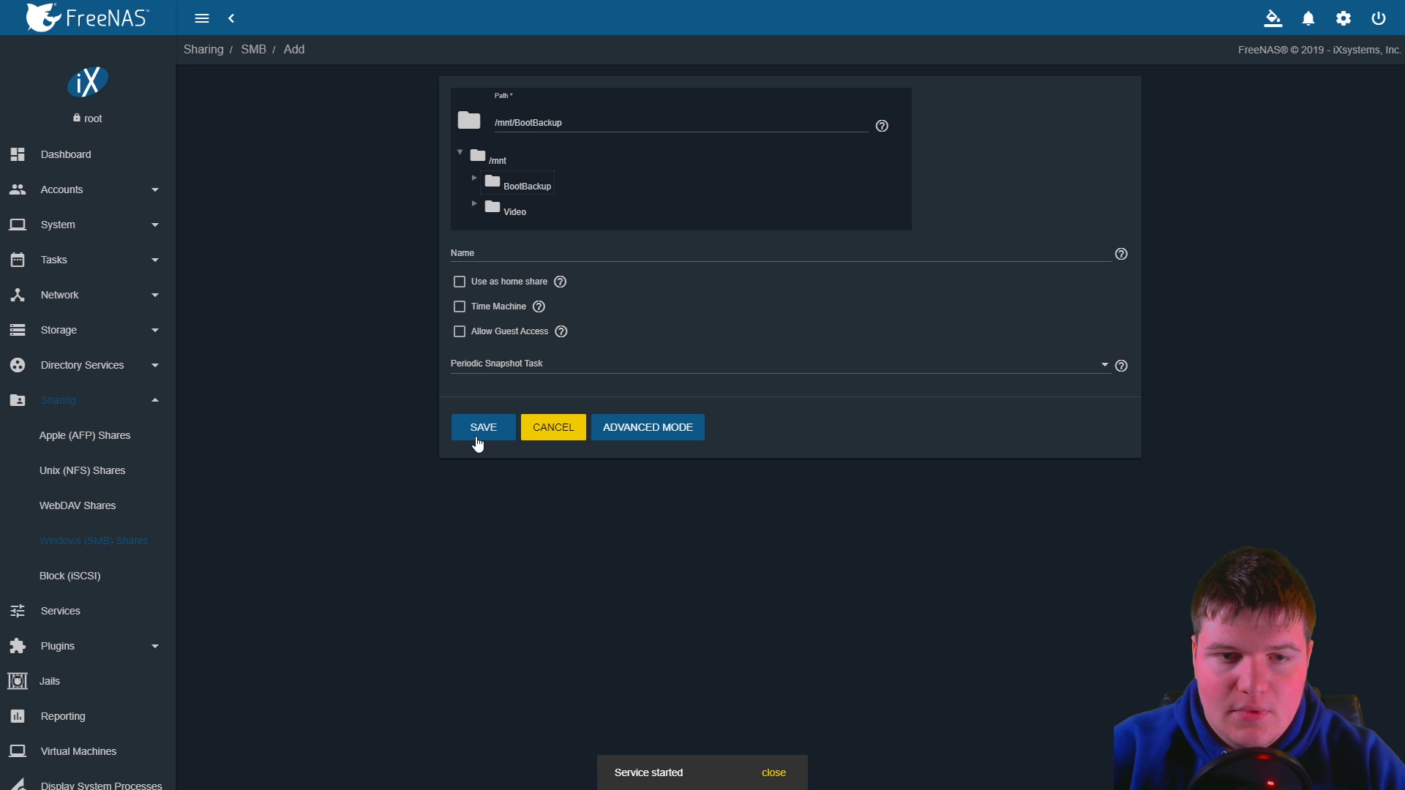
pyautogui.click(478, 427)
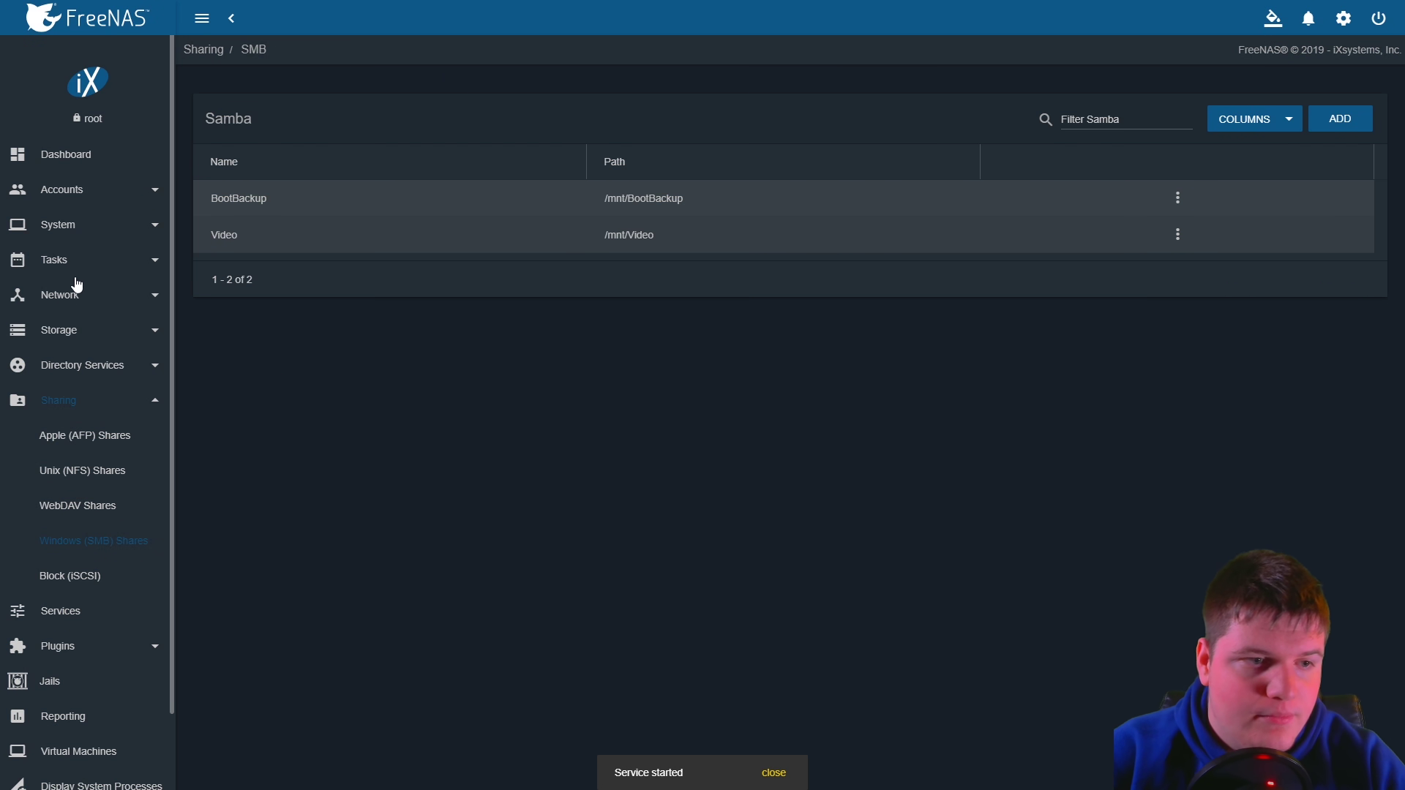
# Open Edit Permissions for the BootBackup dataset under Storage > Pools
pyautogui.click(68, 341)
pyautogui.click(53, 368)
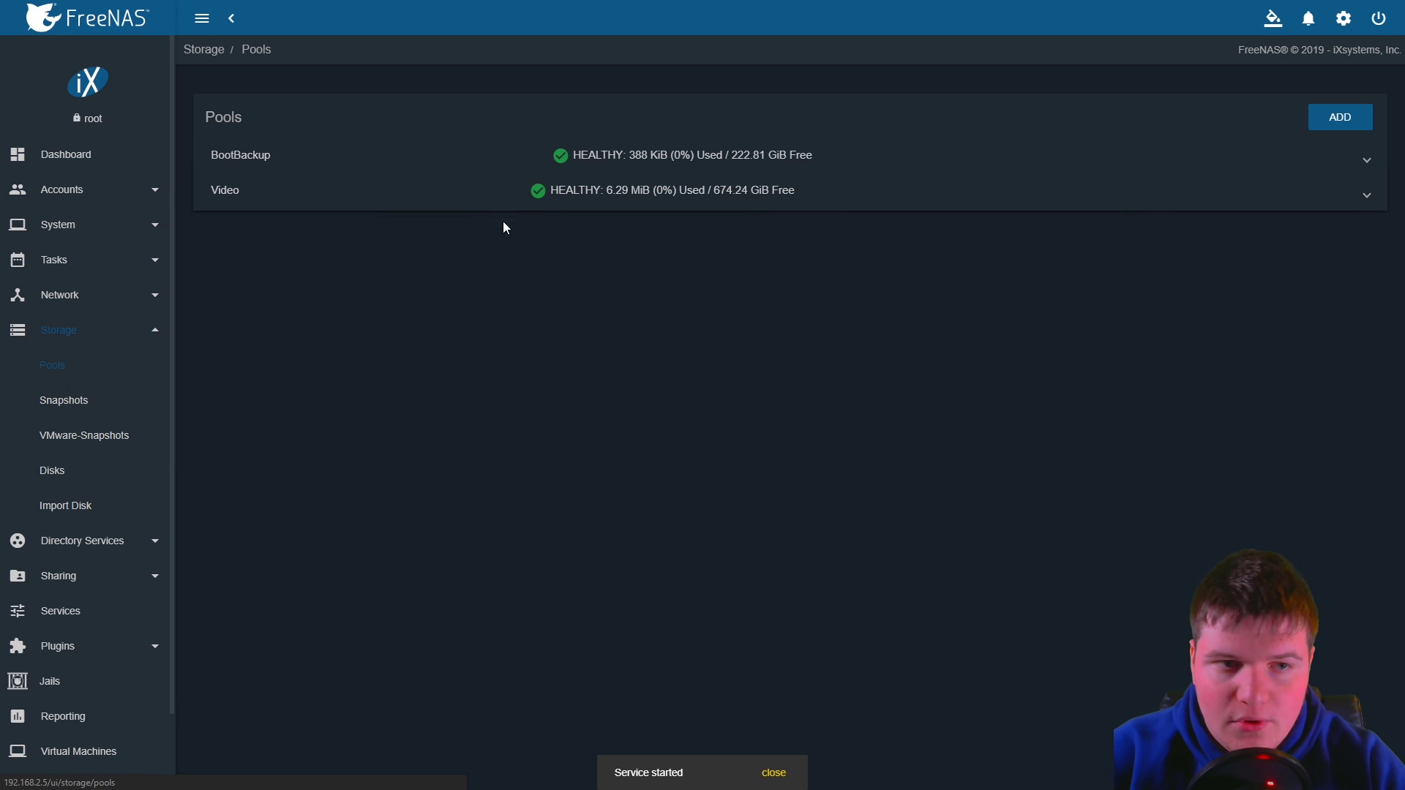
pyautogui.click(947, 156)
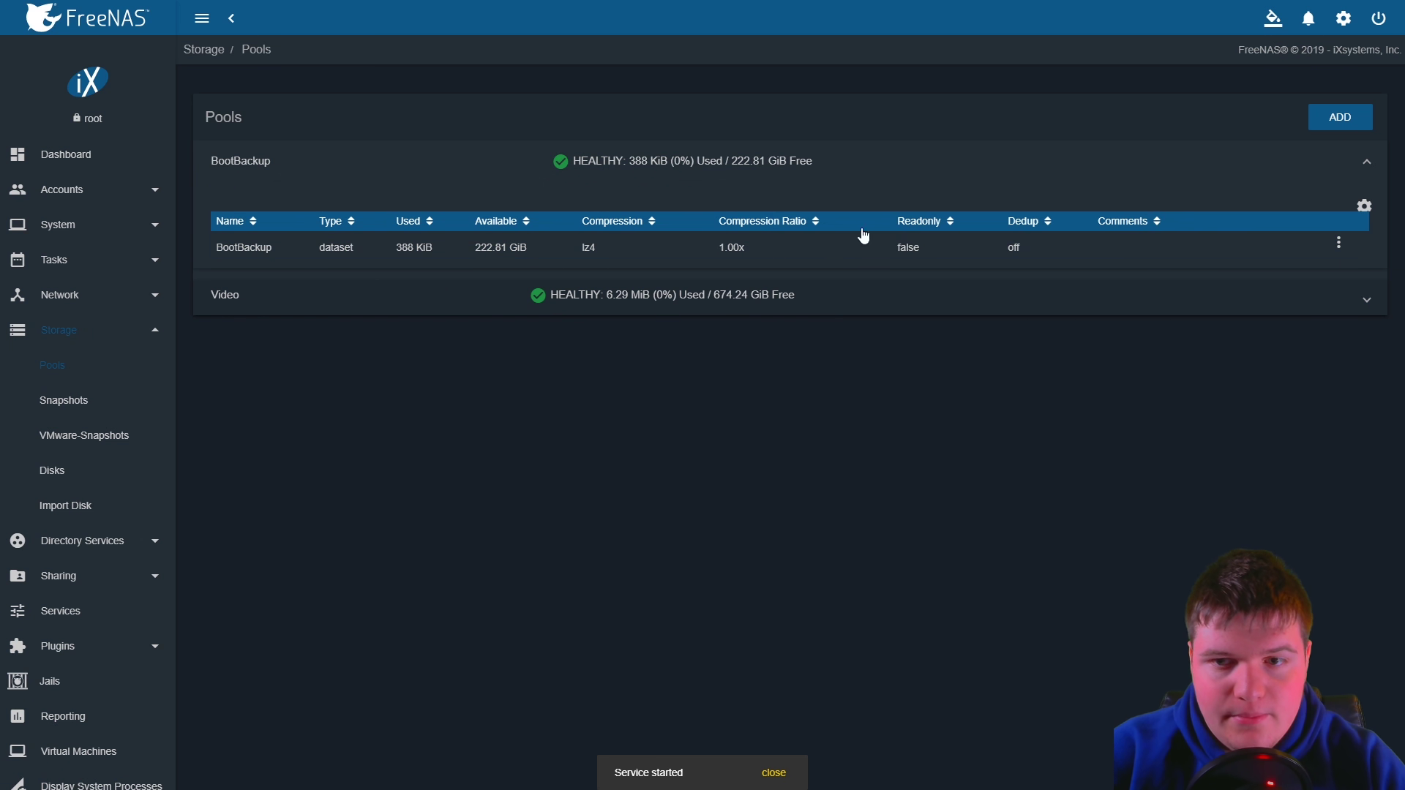
pyautogui.click(1340, 243)
pyautogui.click(1252, 328)
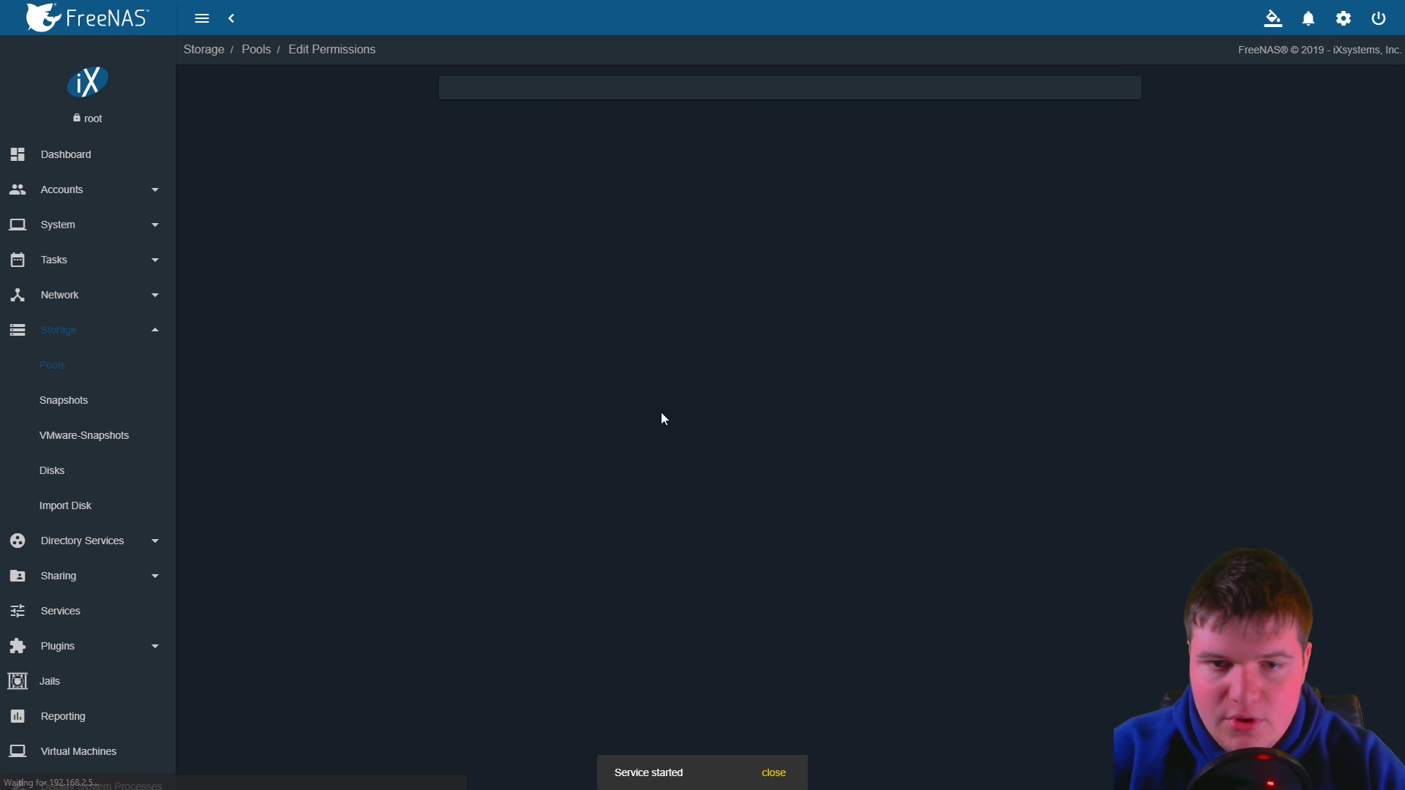
# Untick Apply User, set the group to admin, and save the BootBackup permissions
pyautogui.click(457, 225)
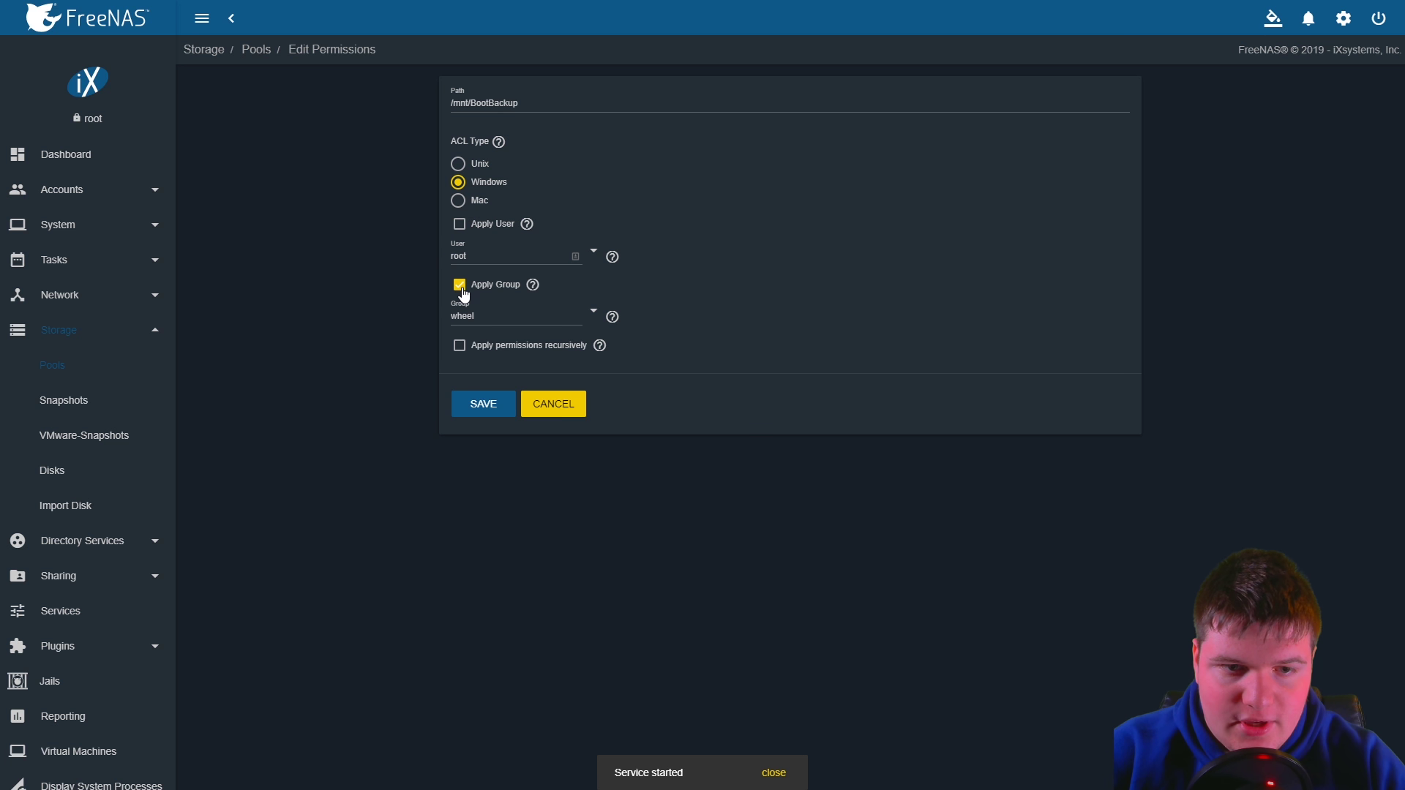
pyautogui.click(590, 319)
pyautogui.click(616, 344)
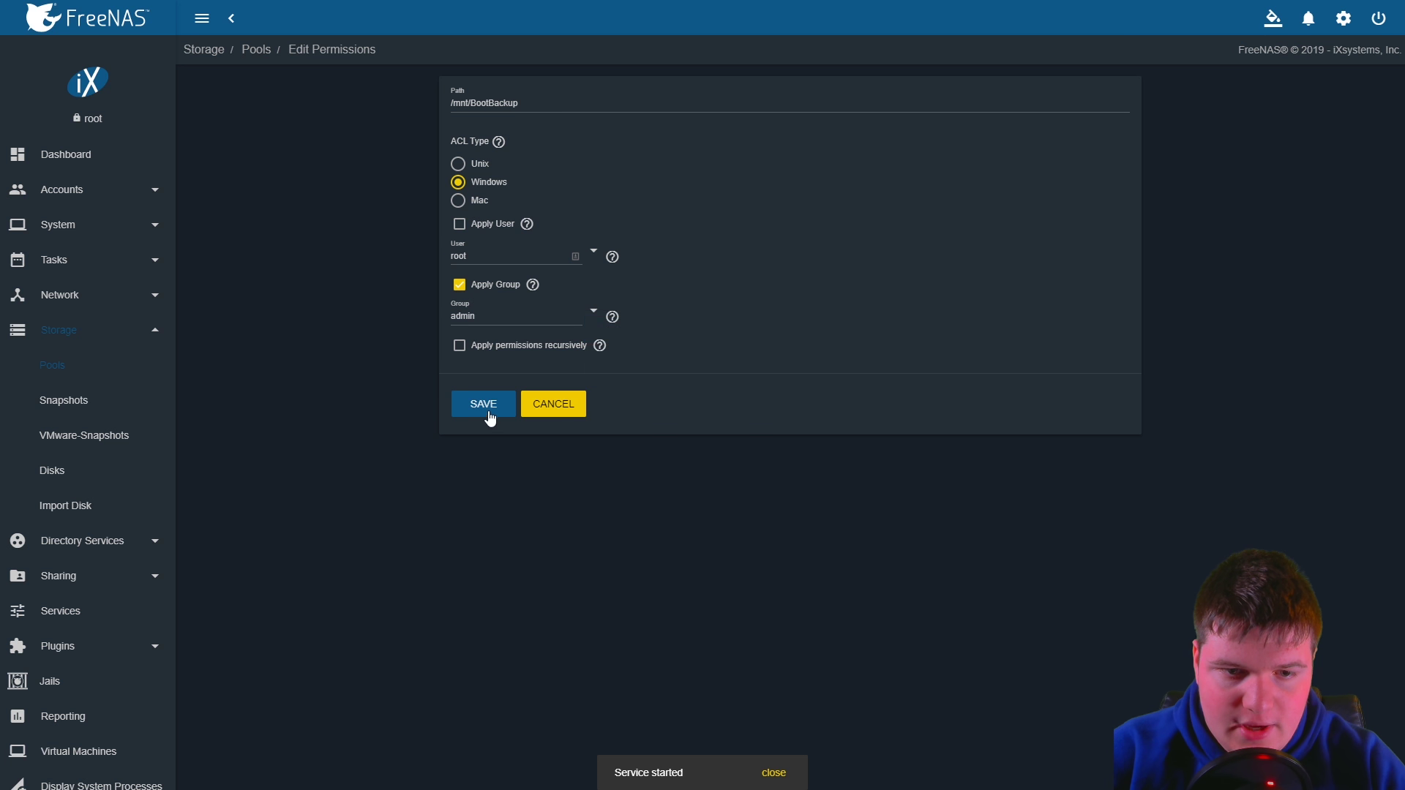
pyautogui.click(498, 401)
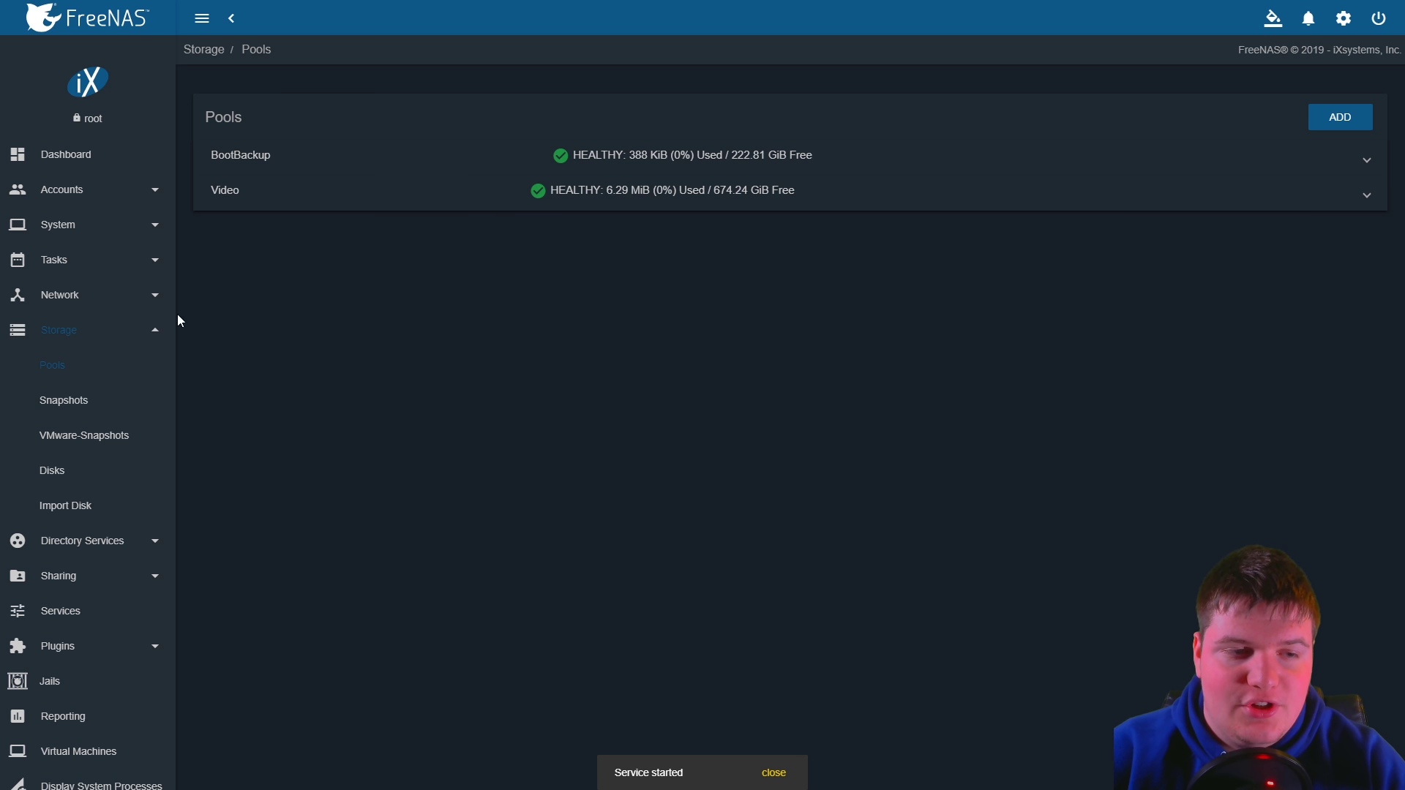
pyautogui.click(159, 338)
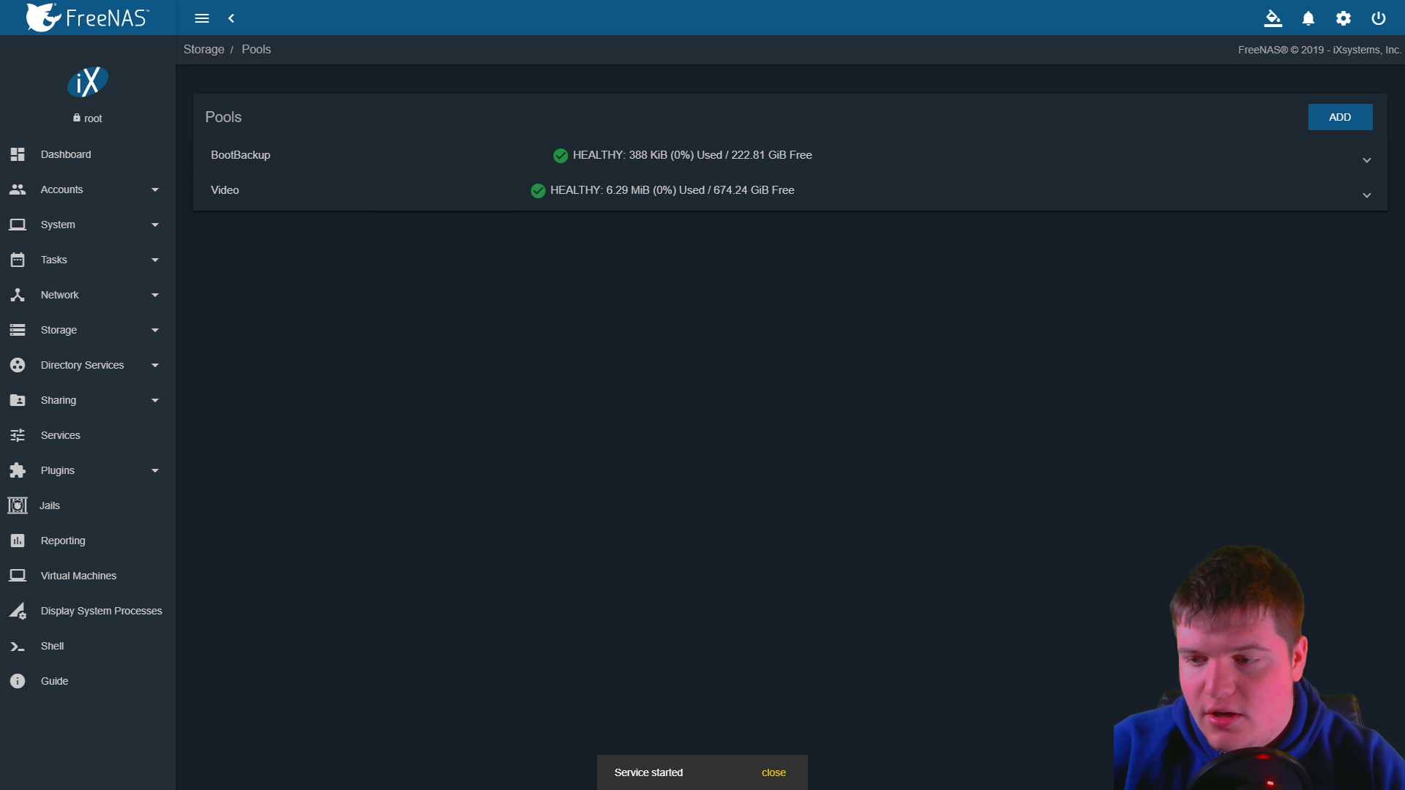
# Try the FREENAS computer under Network and dismiss the access permission error
pyautogui.press('super+e')
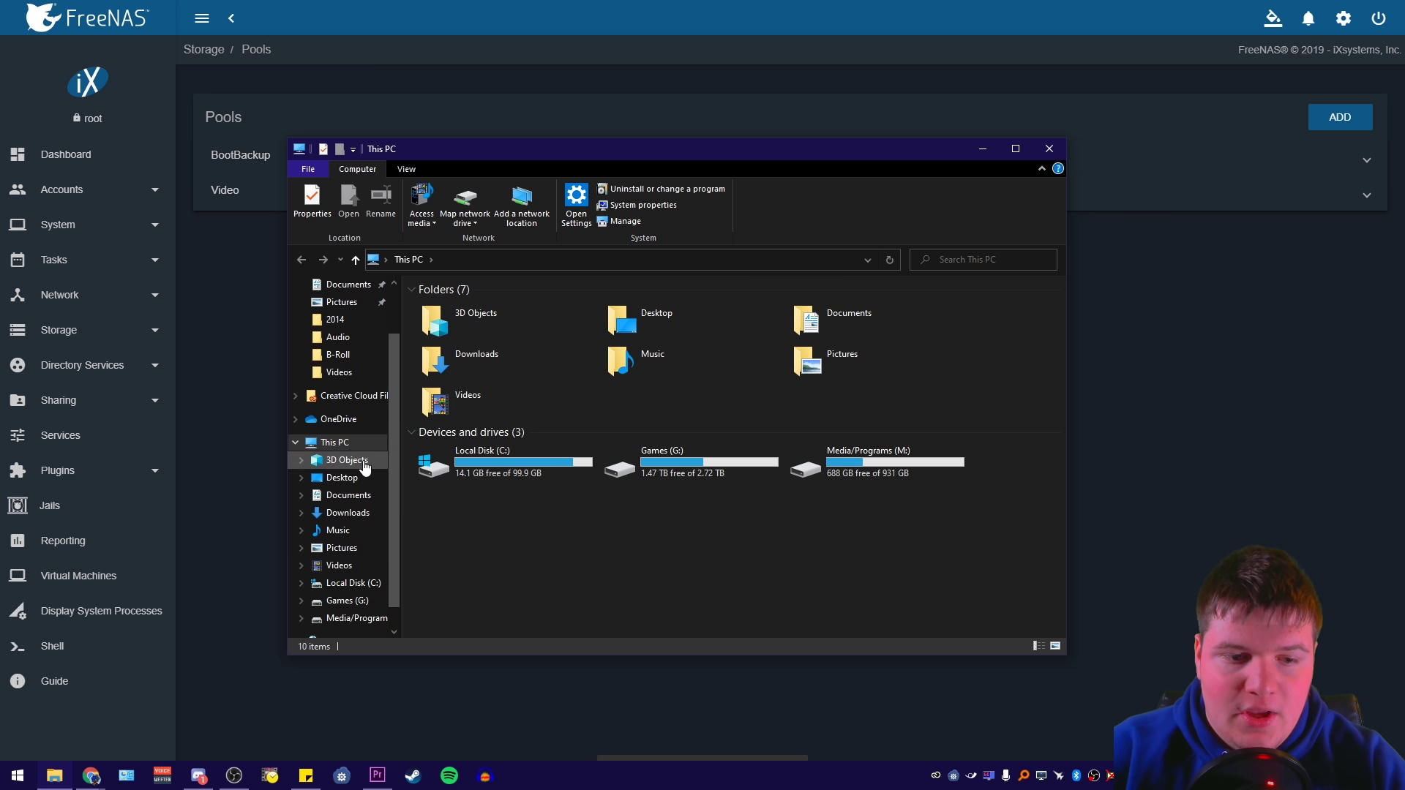
pyautogui.click(337, 606)
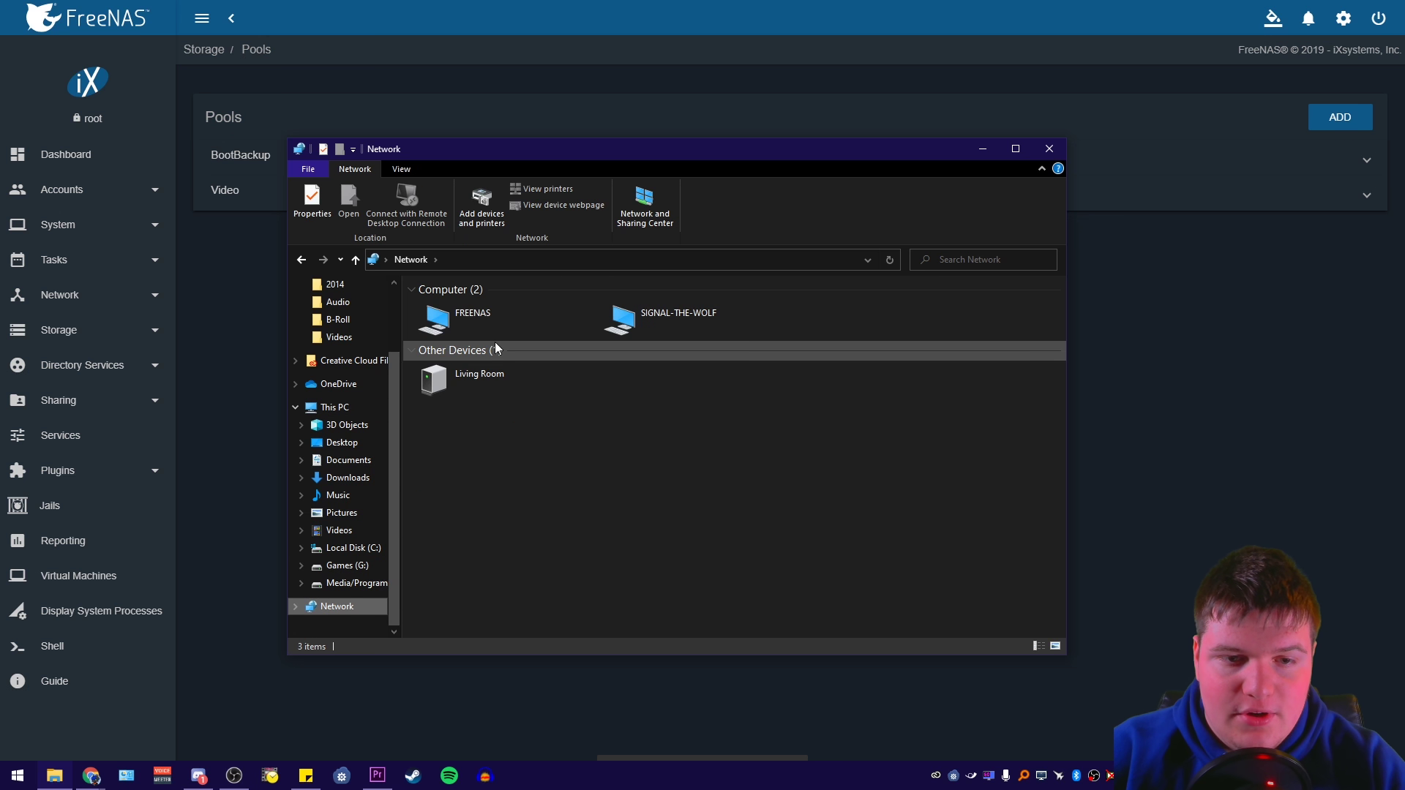
pyautogui.click(510, 324)
pyautogui.doubleClick(510, 323)
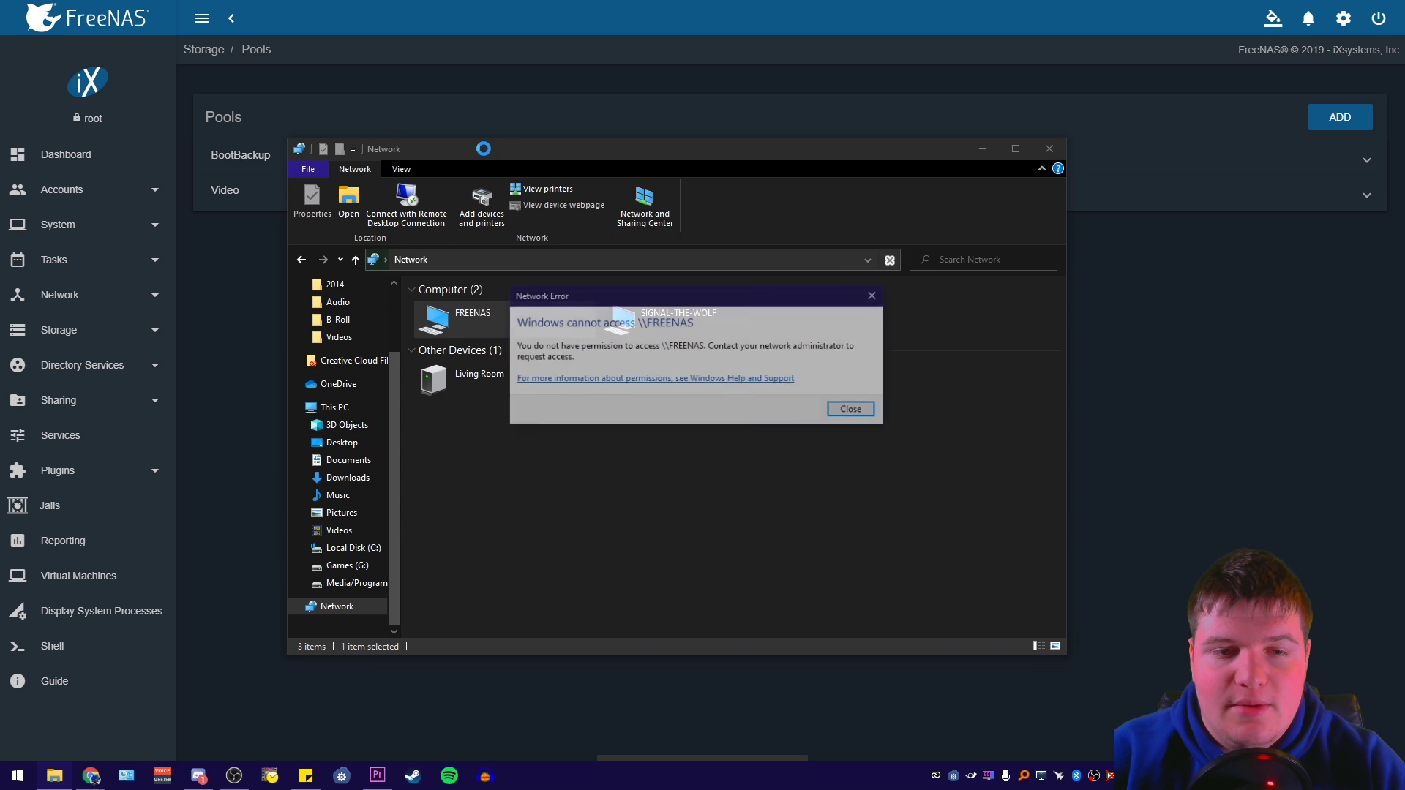
pyautogui.click(875, 295)
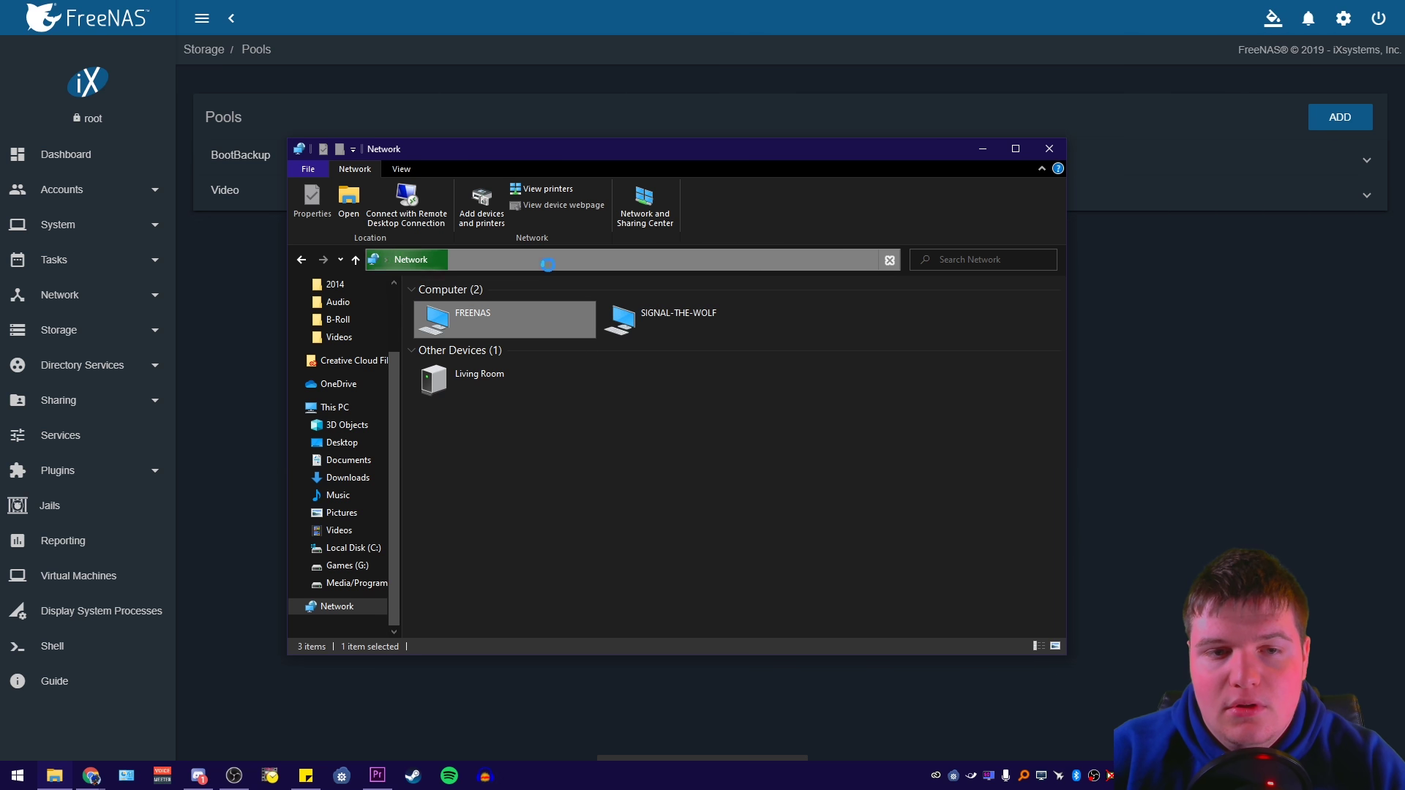
# Browse to \\192.168.2.5 via the address bar to list its shares
pyautogui.click(516, 259)
pyautogui.write('\\\\192')
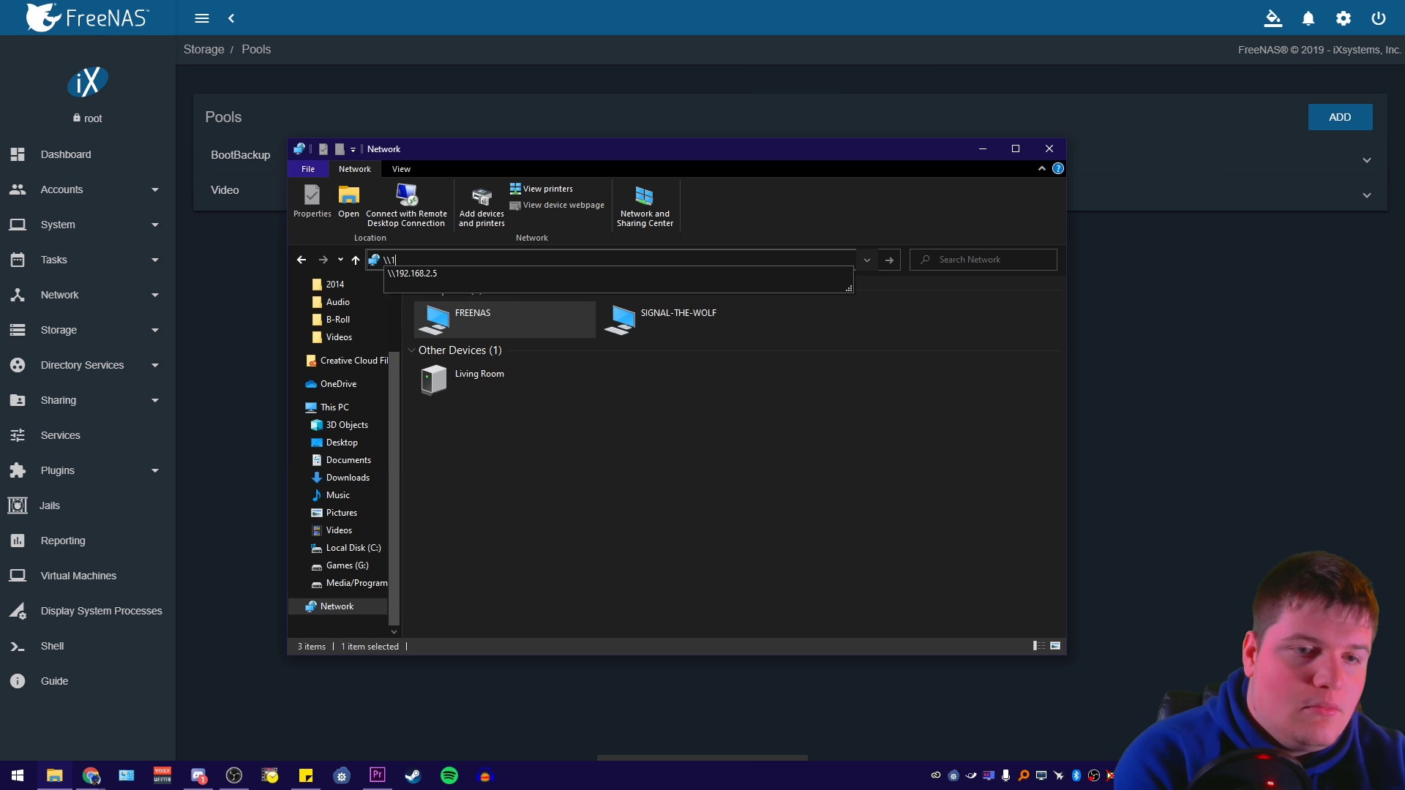
pyautogui.click(407, 274)
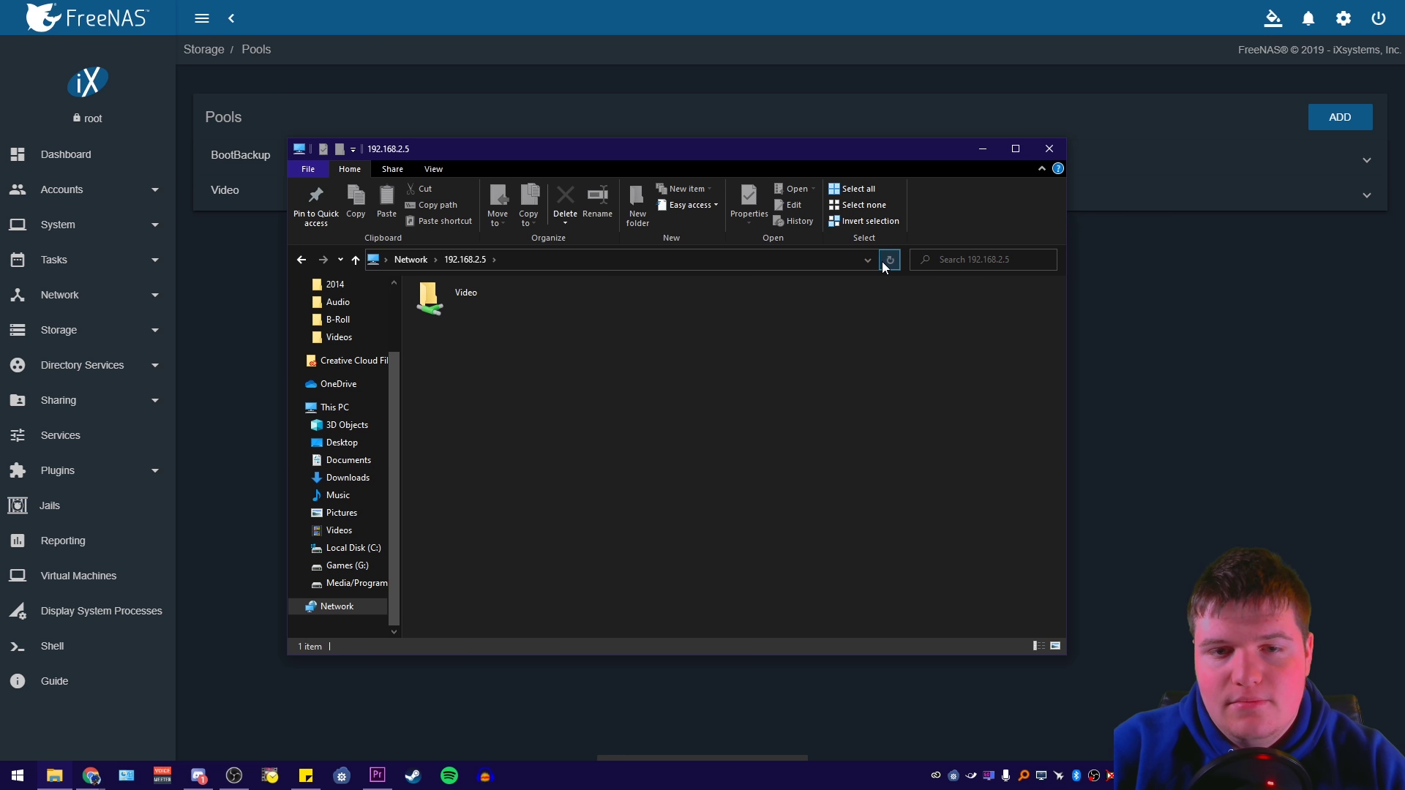
pyautogui.moveTo(592, 153); pyautogui.dragTo(744, 170)
pyautogui.moveTo(618, 164); pyautogui.dragTo(488, 291)
pyautogui.click(1220, 164)
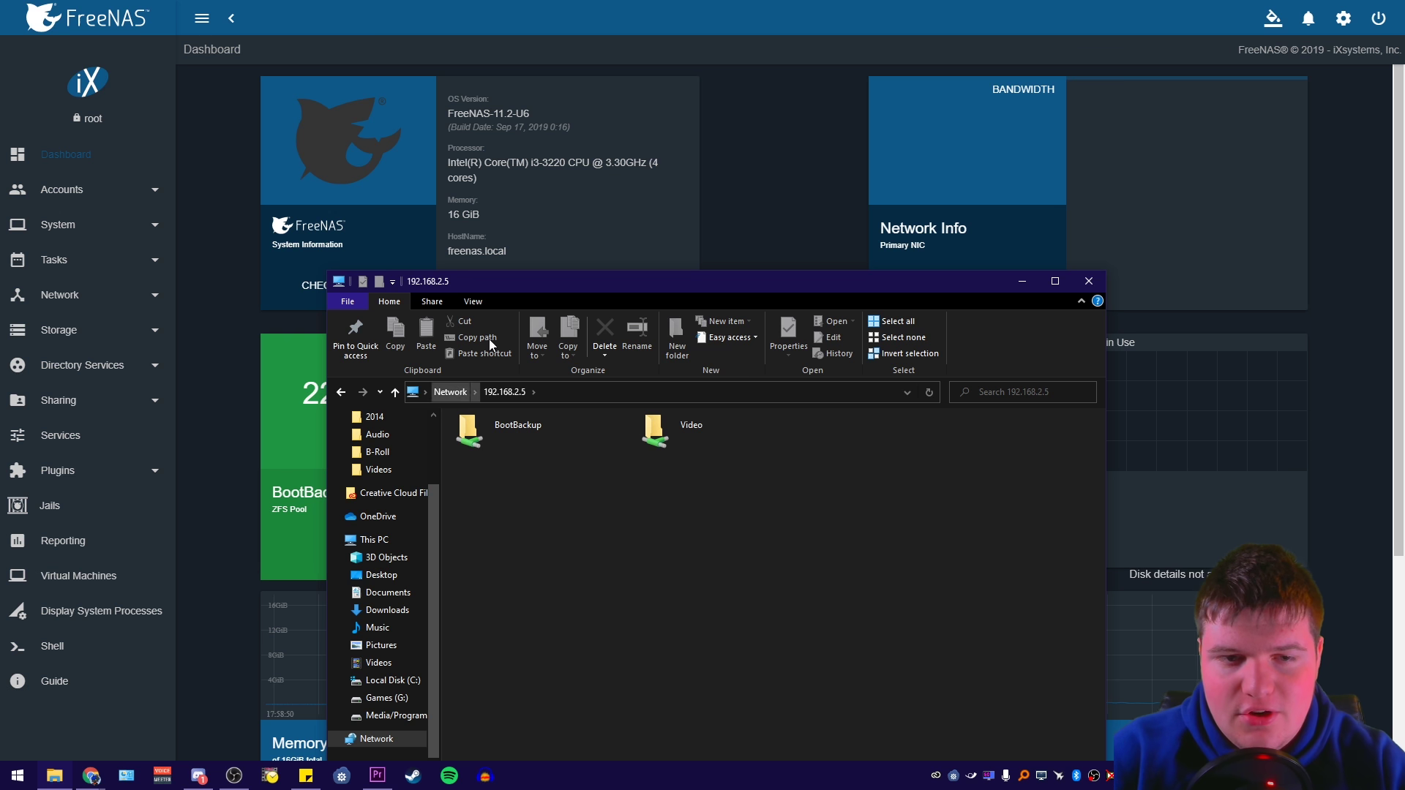
# Review the BootBackup pool's disk read and write report graph
pyautogui.moveTo(487, 285); pyautogui.dragTo(530, 140)
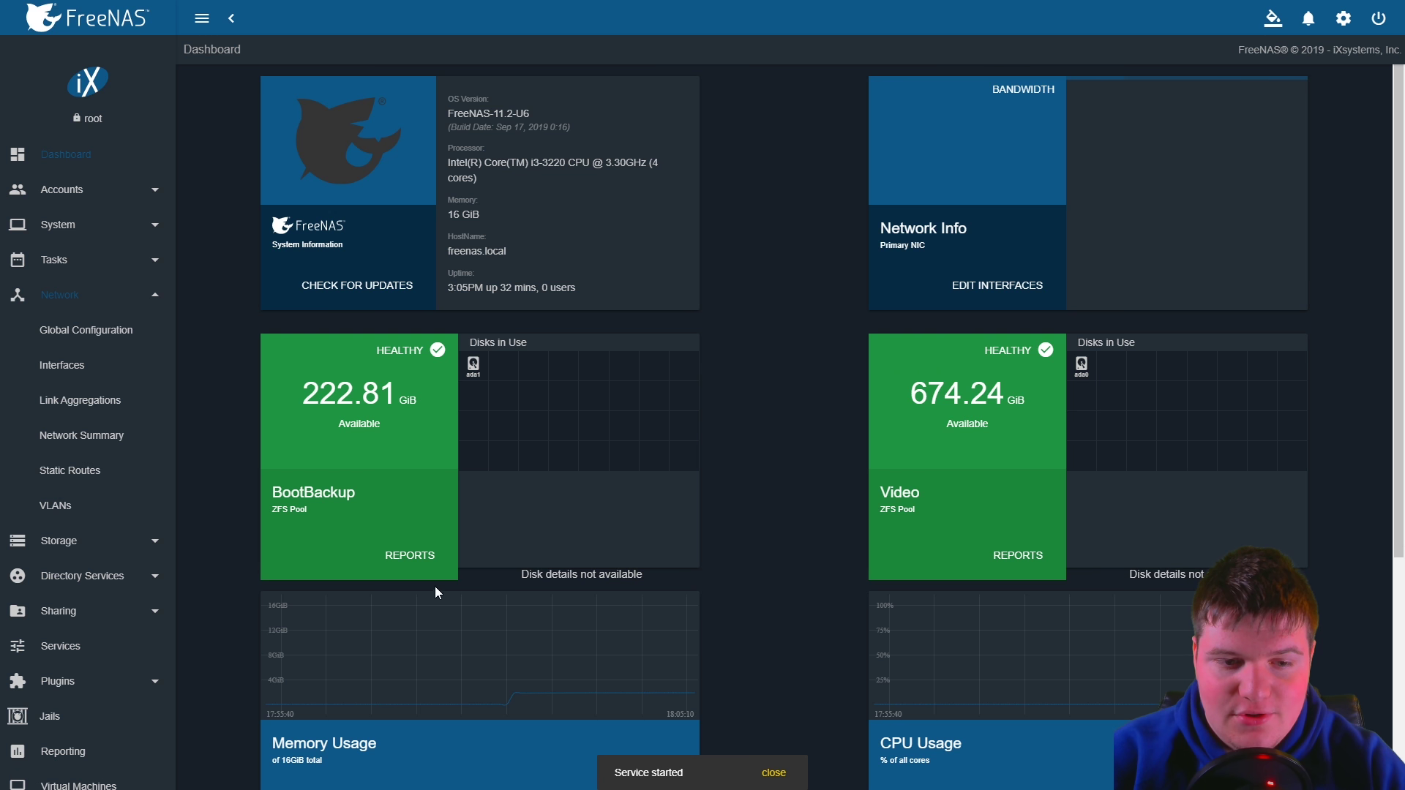
pyautogui.click(396, 554)
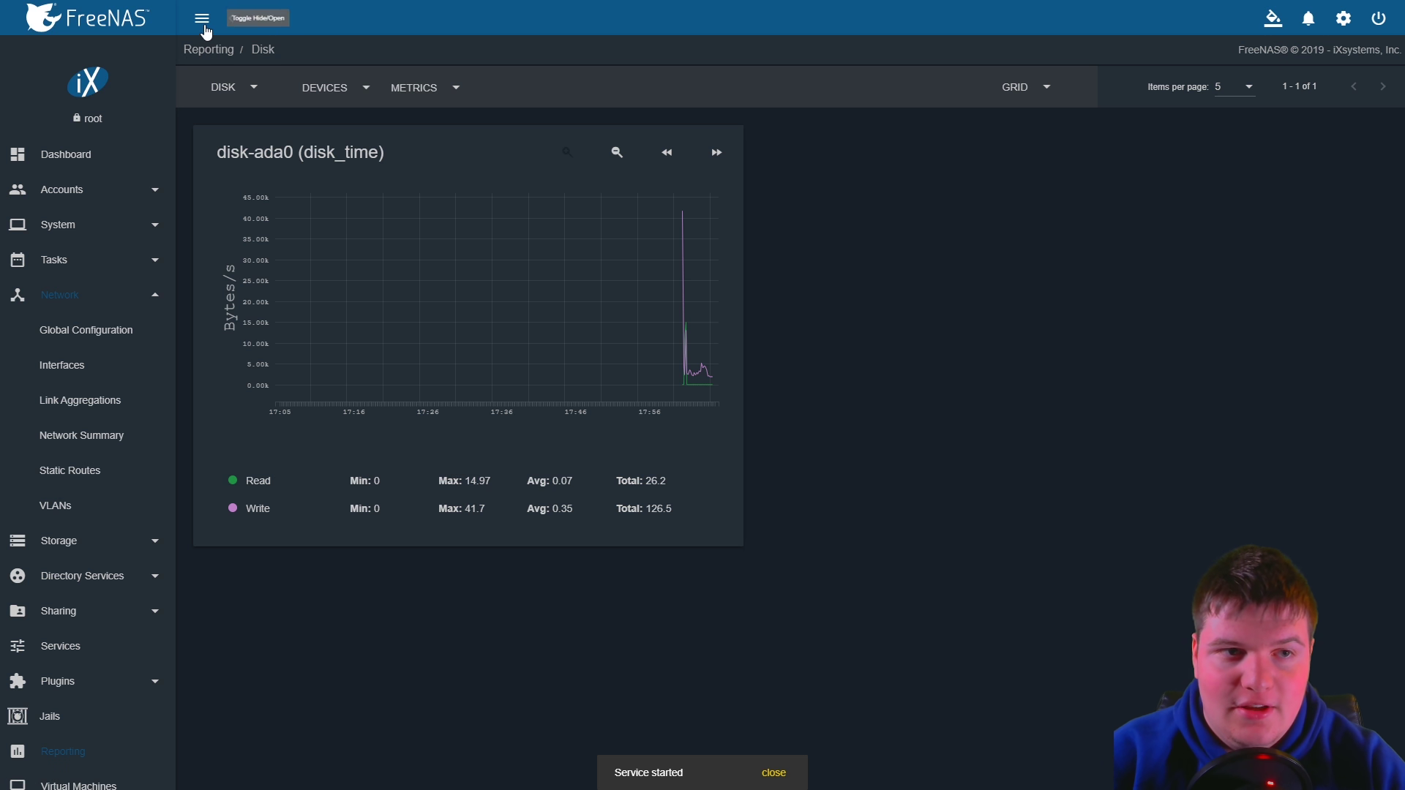
pyautogui.click(90, 233)
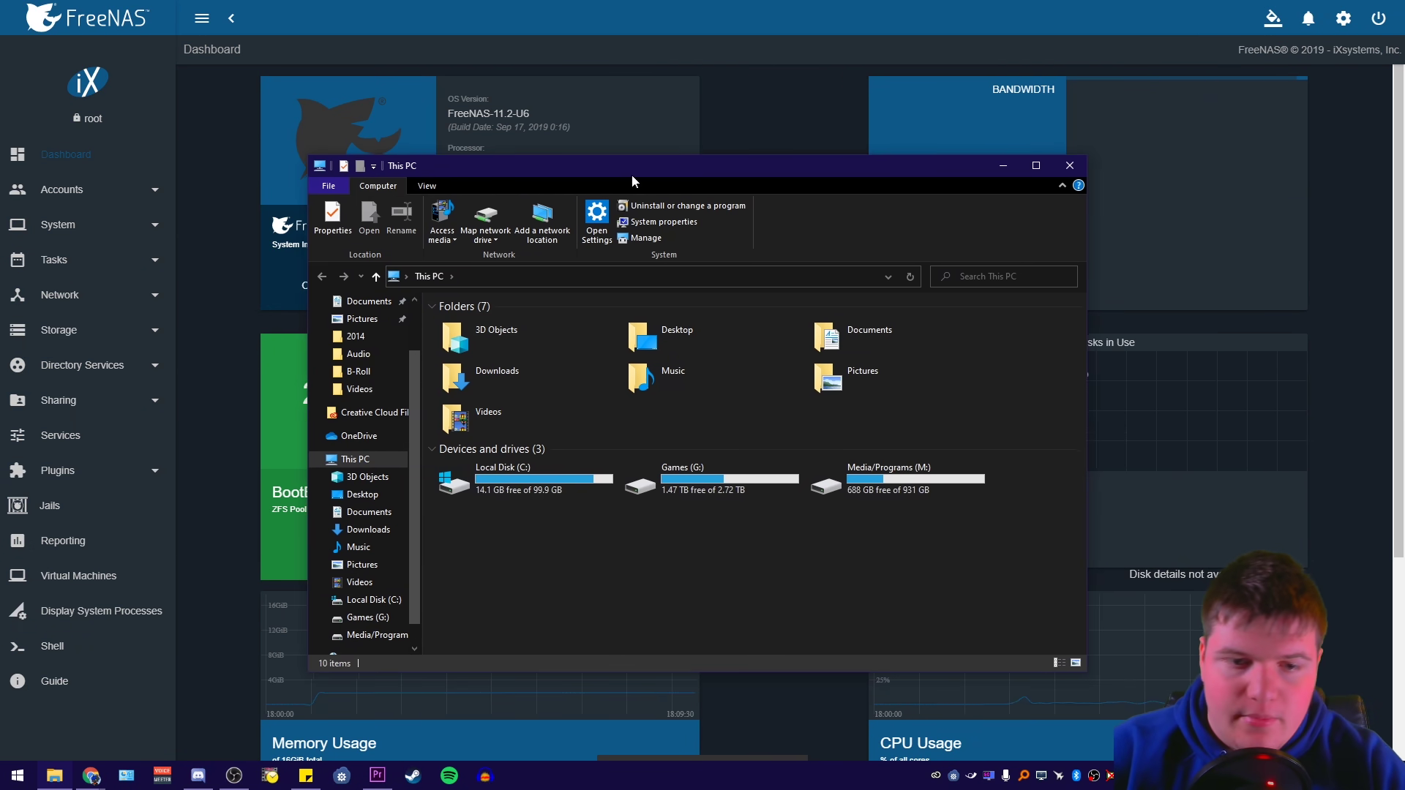
pyautogui.moveTo(631, 173); pyautogui.dragTo(666, 194)
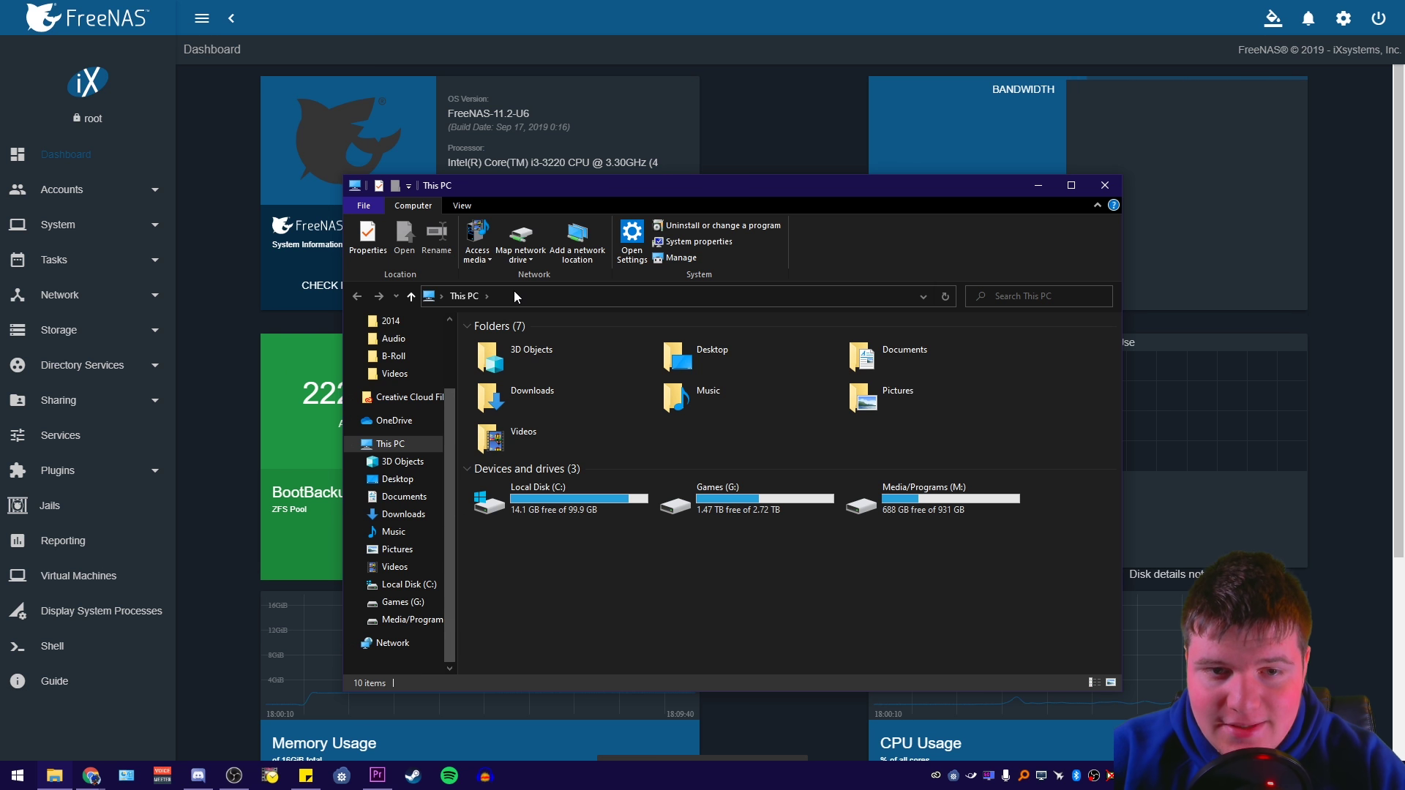
# Start a network drive mapping and choose V: as the drive letter
pyautogui.moveTo(551, 189); pyautogui.dragTo(603, 169)
pyautogui.click(587, 241)
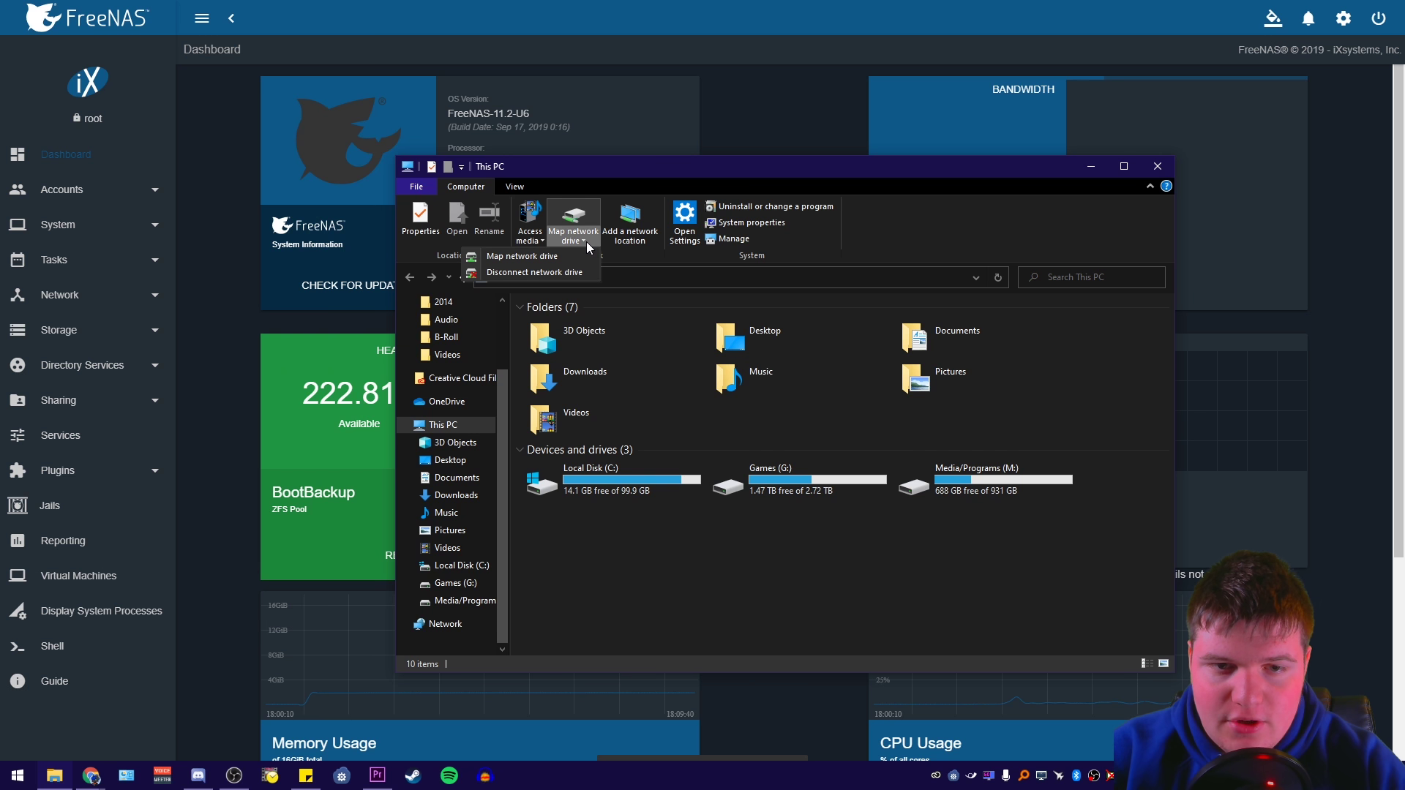
pyautogui.click(561, 252)
pyautogui.click(573, 344)
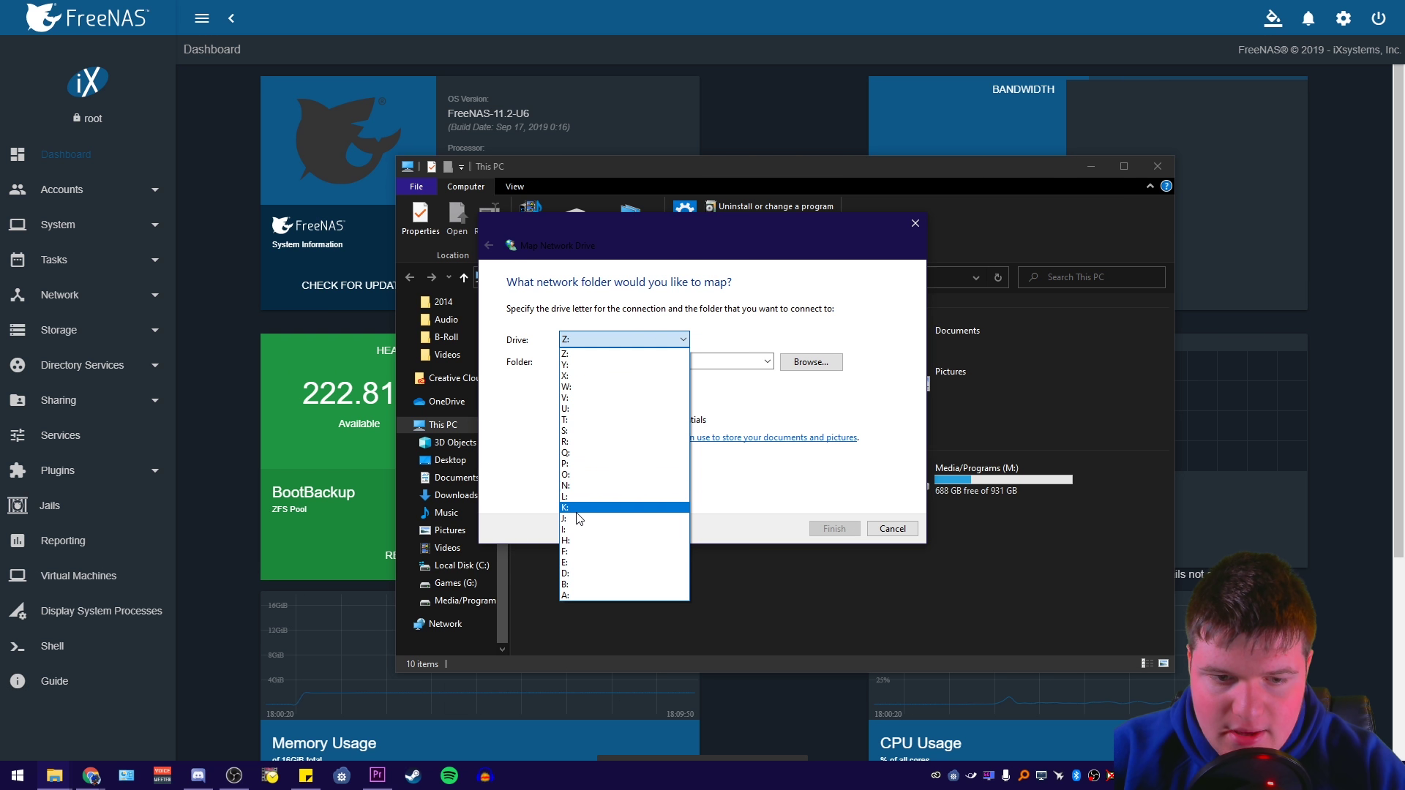
pyautogui.click(578, 436)
pyautogui.click(575, 341)
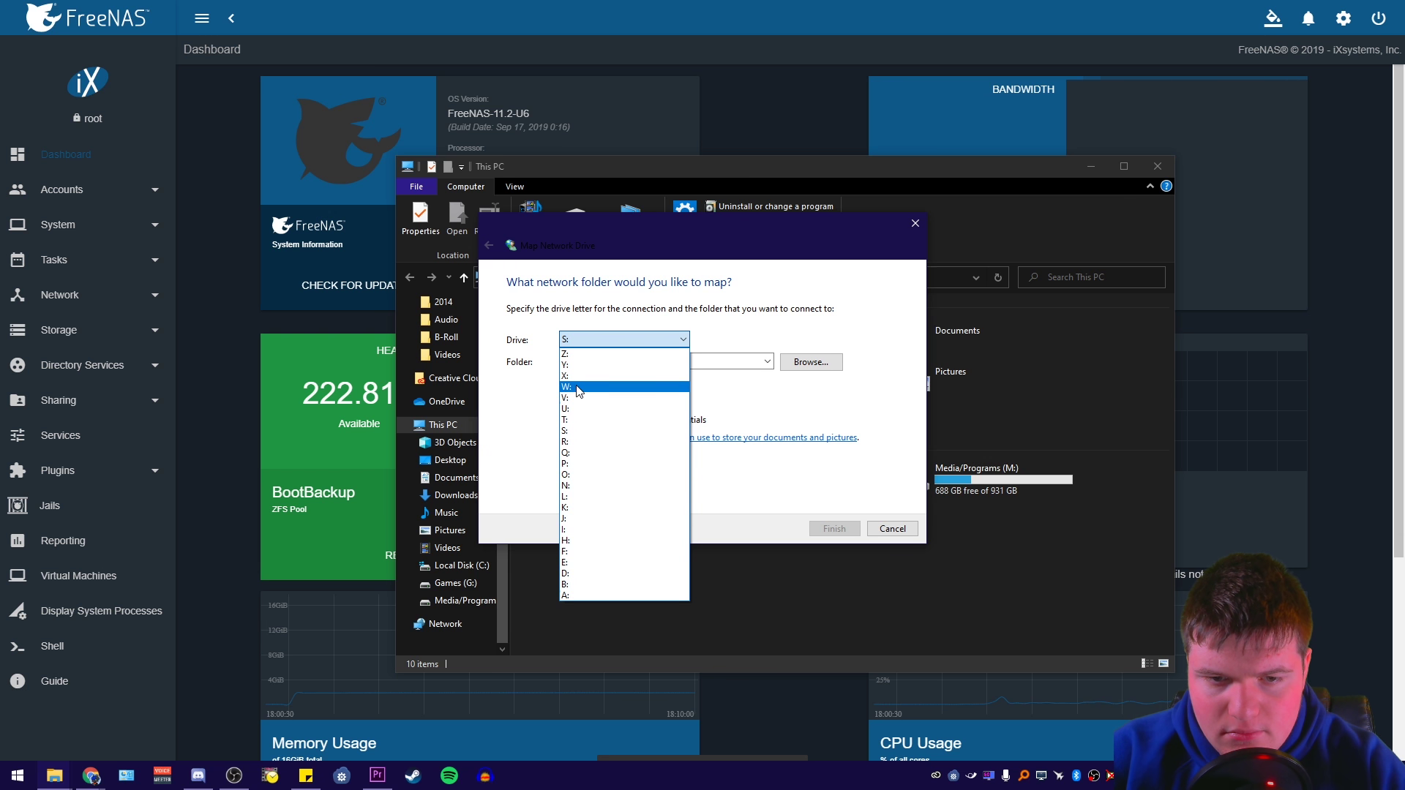
pyautogui.click(571, 399)
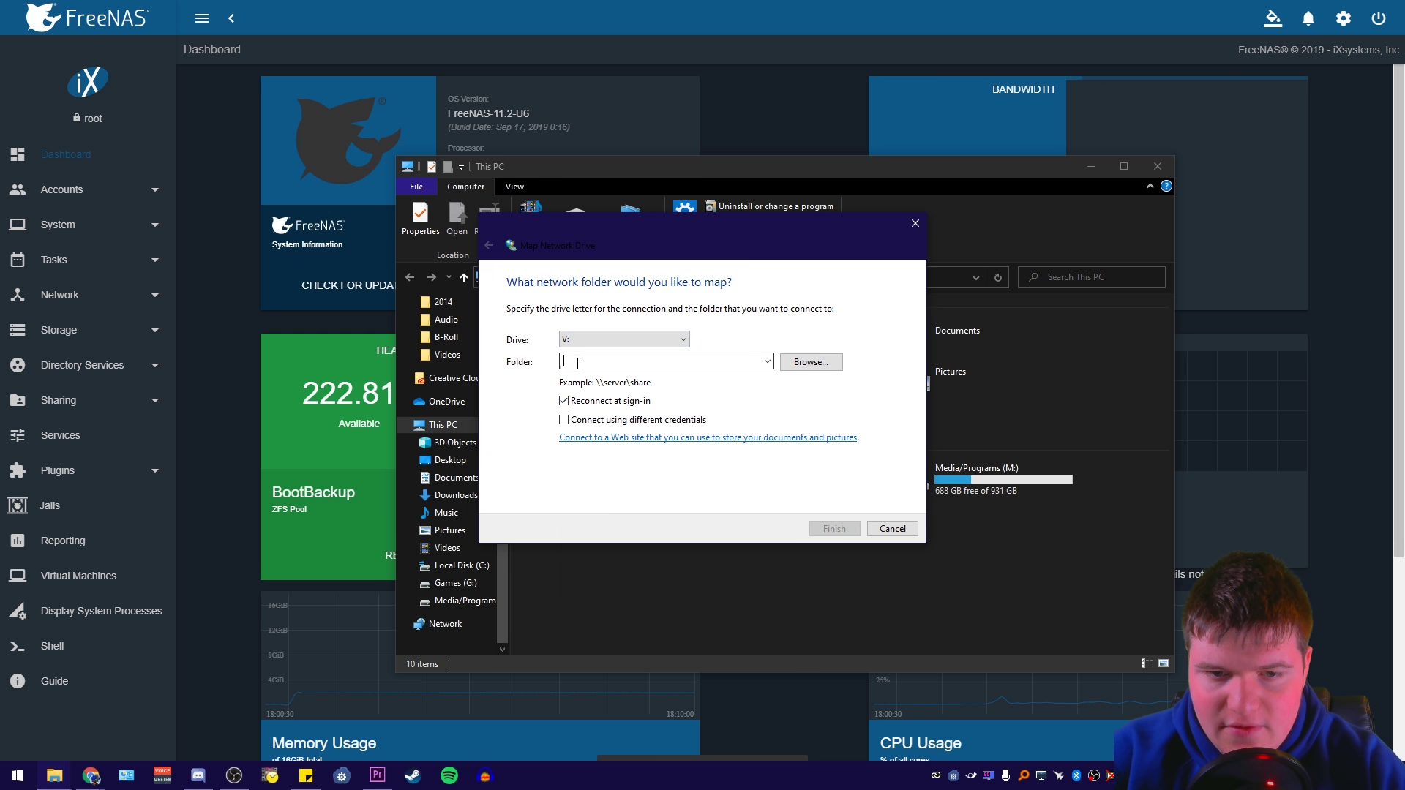
# Enter \\192.168.2.5\Video as the folder and finish mapping
pyautogui.click(805, 362)
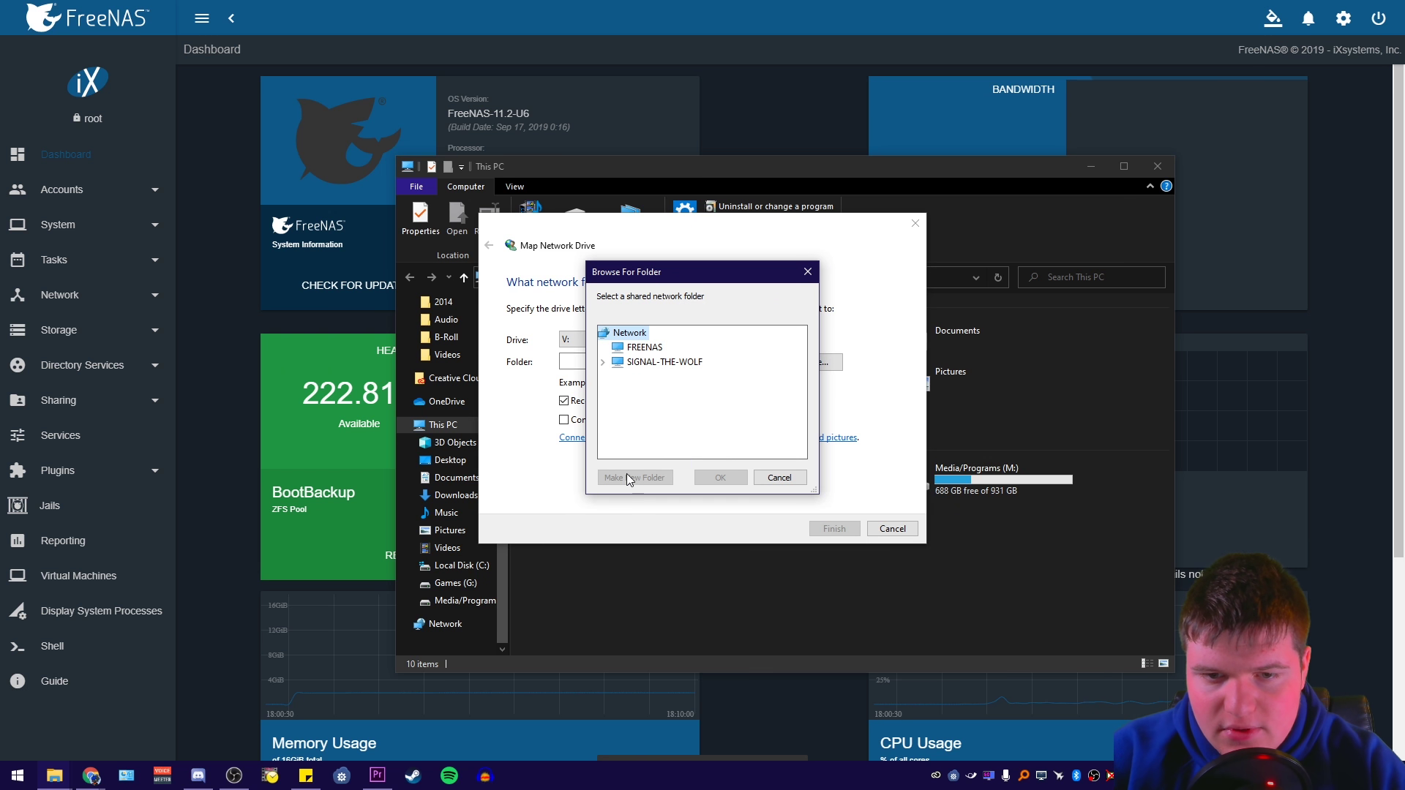
pyautogui.click(778, 478)
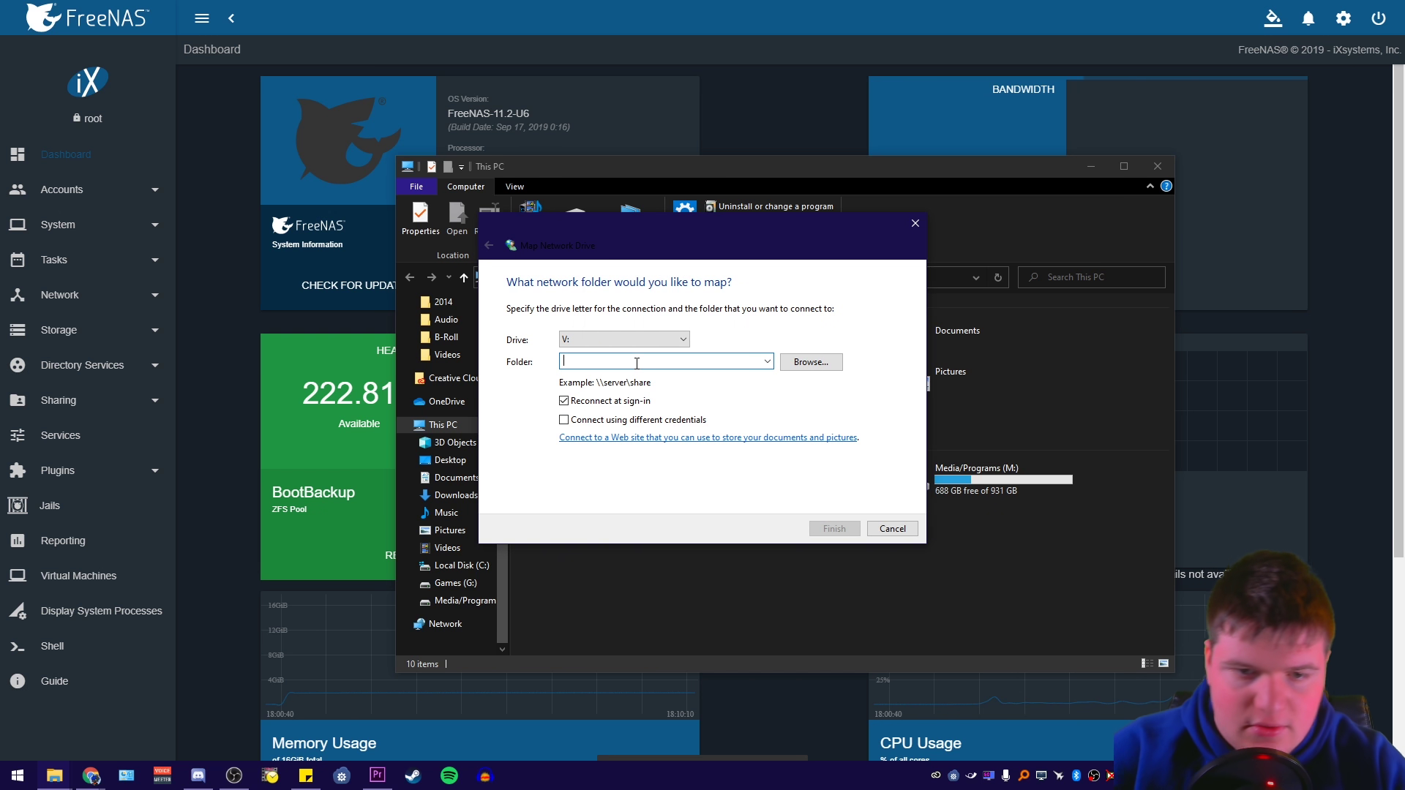
pyautogui.write('\\192.168.2.5')
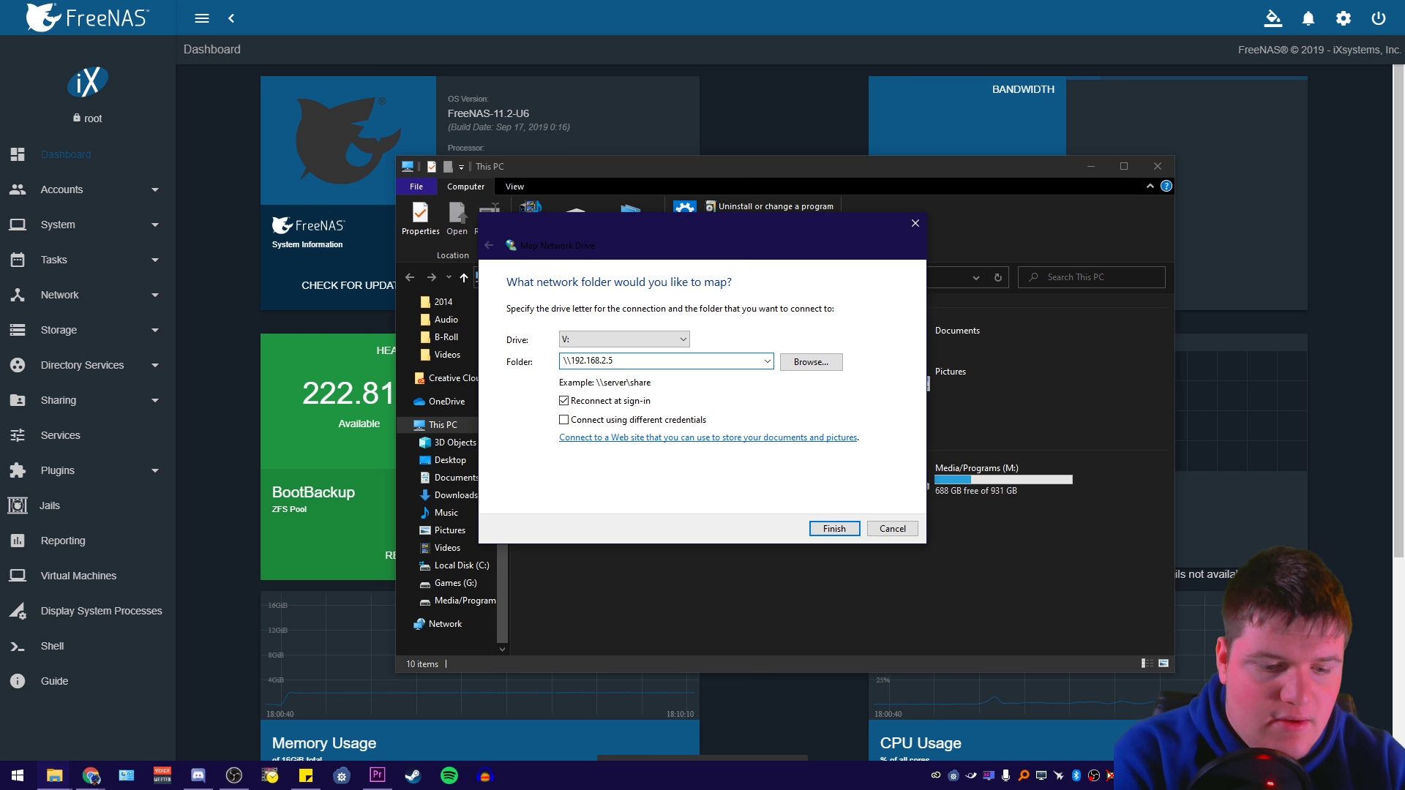
pyautogui.write('\\Video')
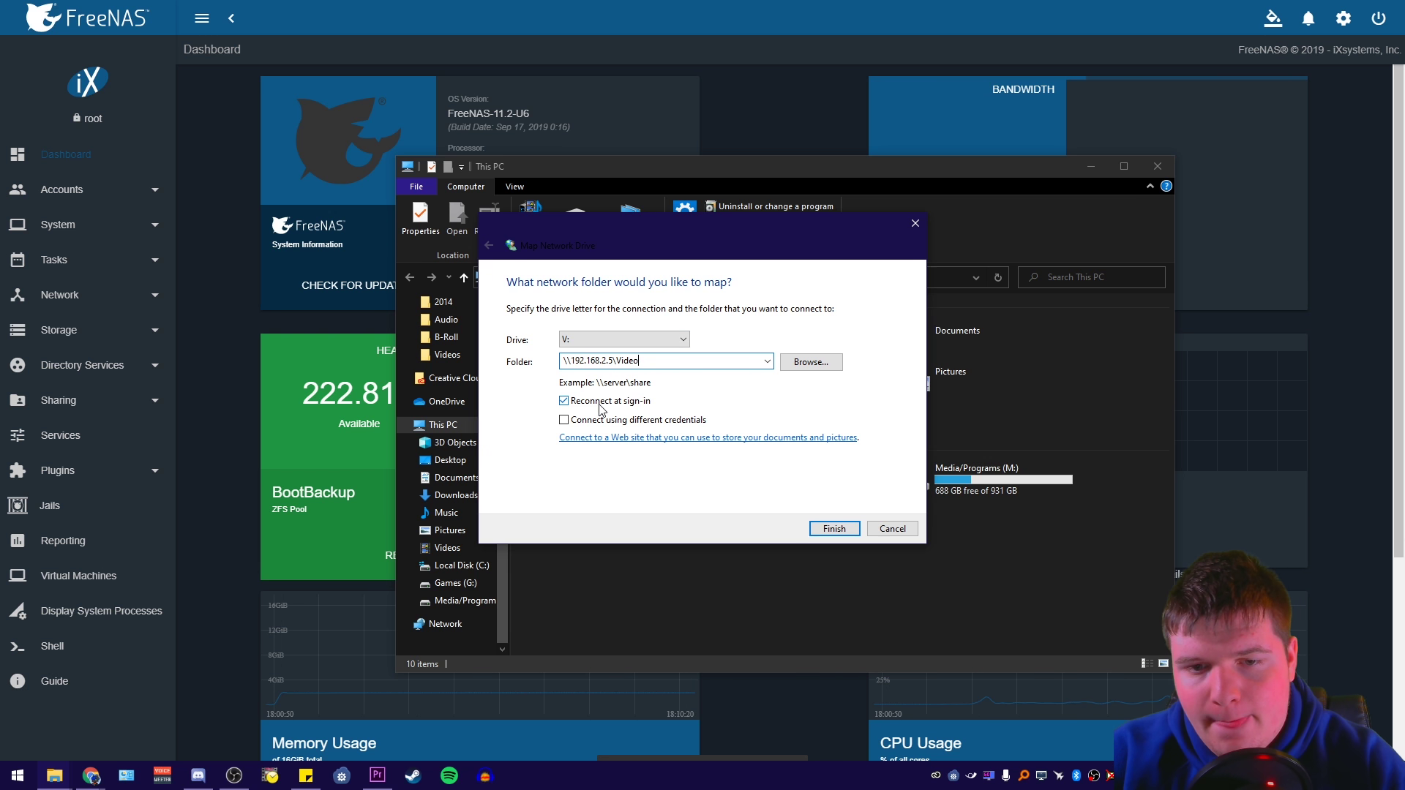
pyautogui.click(822, 527)
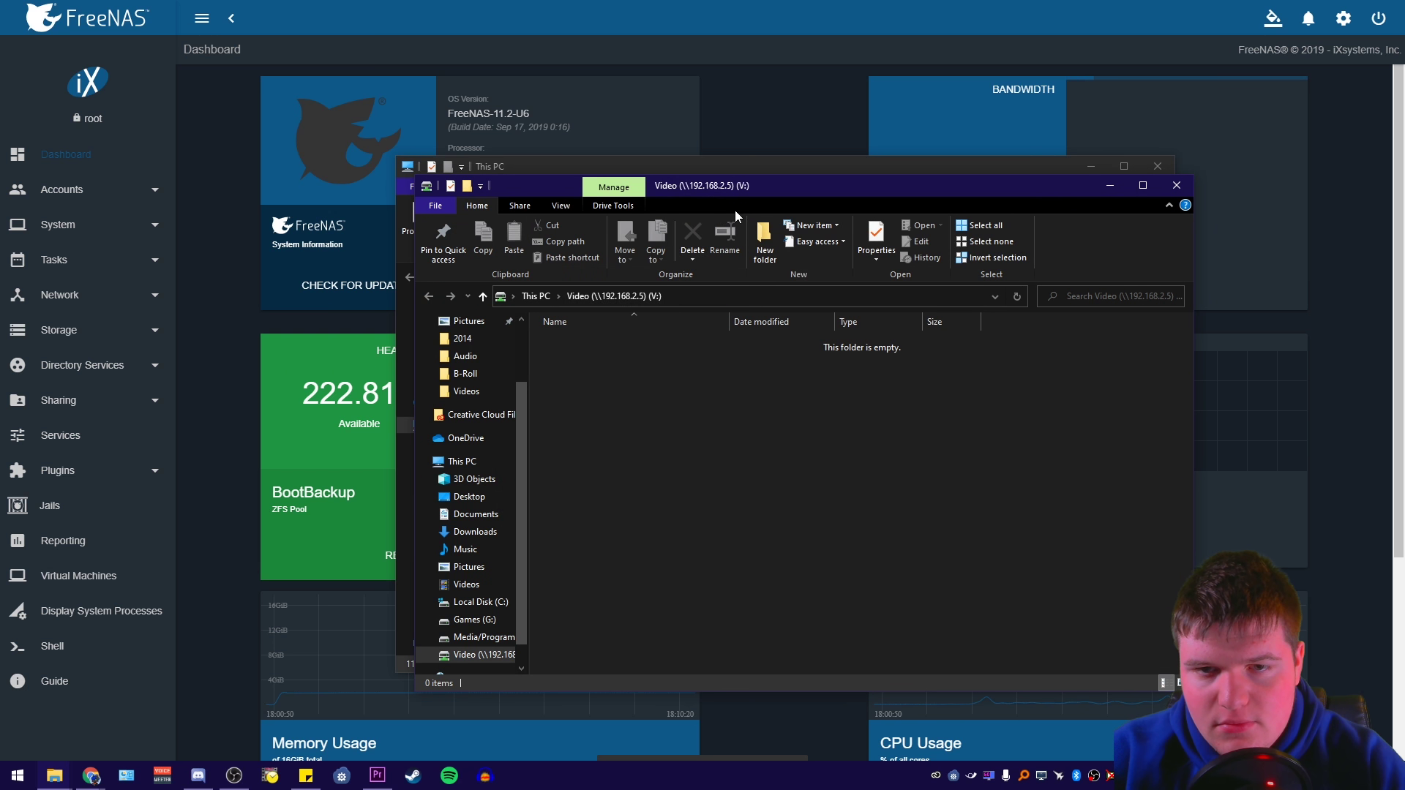
# From This PC, start another network drive mapping with drive letter B:
pyautogui.click(407, 315)
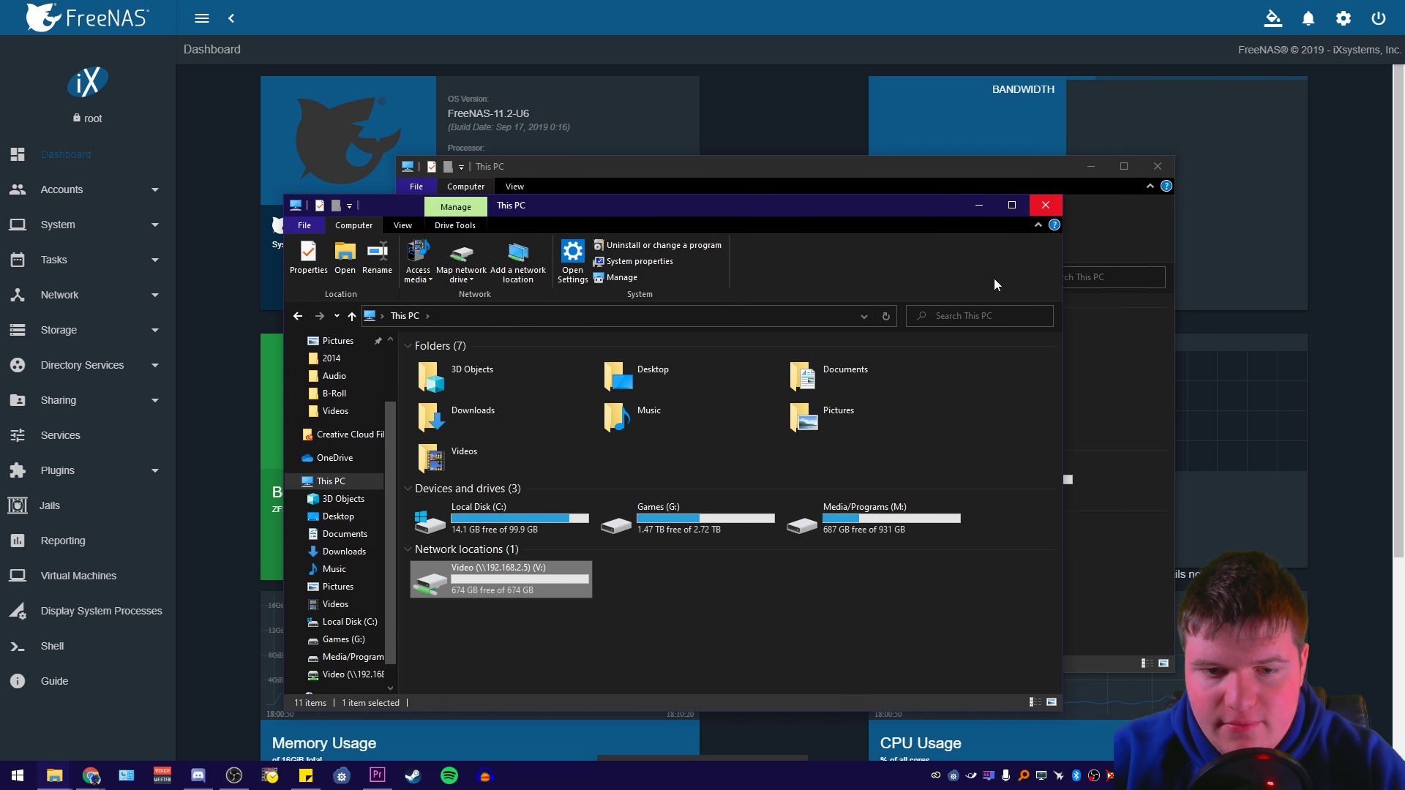
pyautogui.rightClick(476, 600)
pyautogui.click(657, 616)
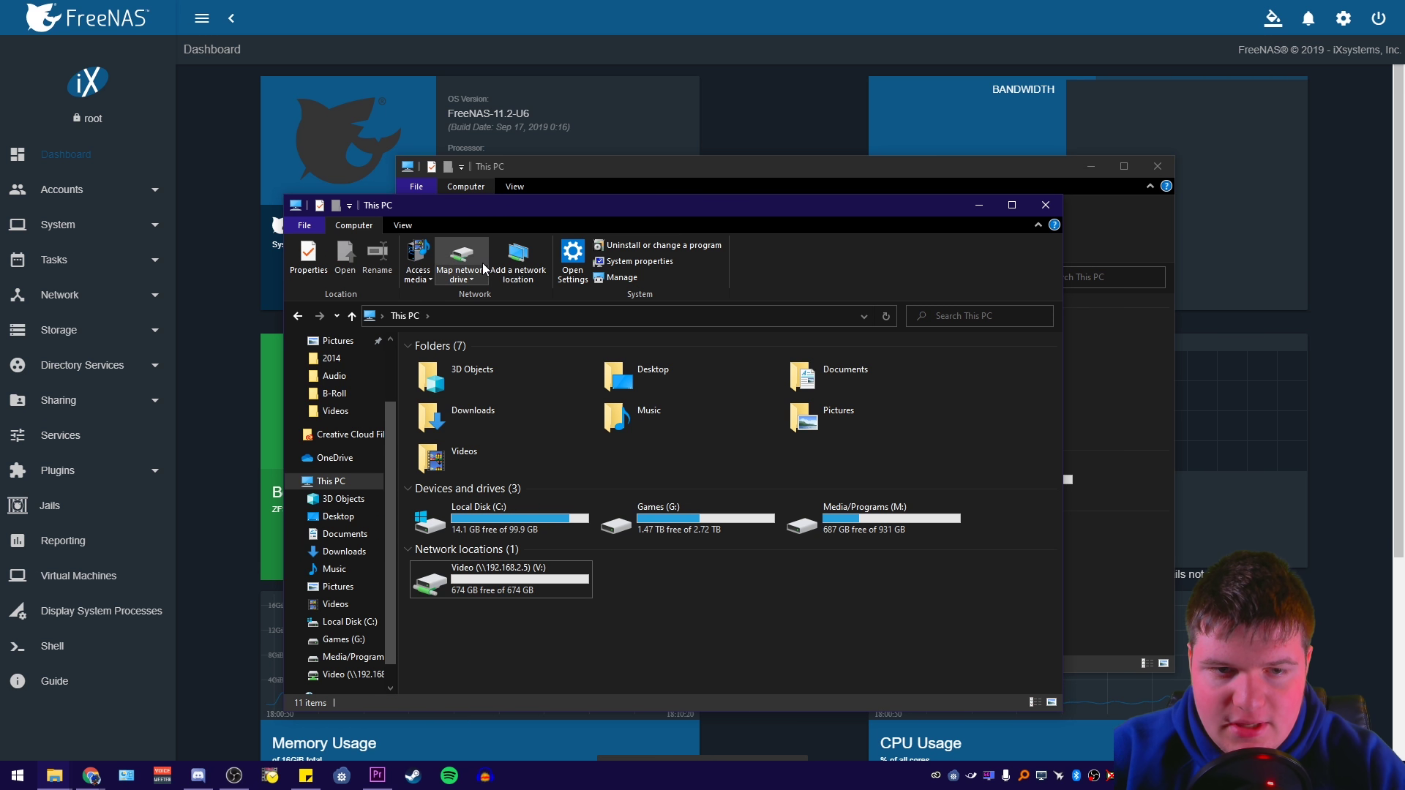
pyautogui.click(458, 278)
pyautogui.click(399, 295)
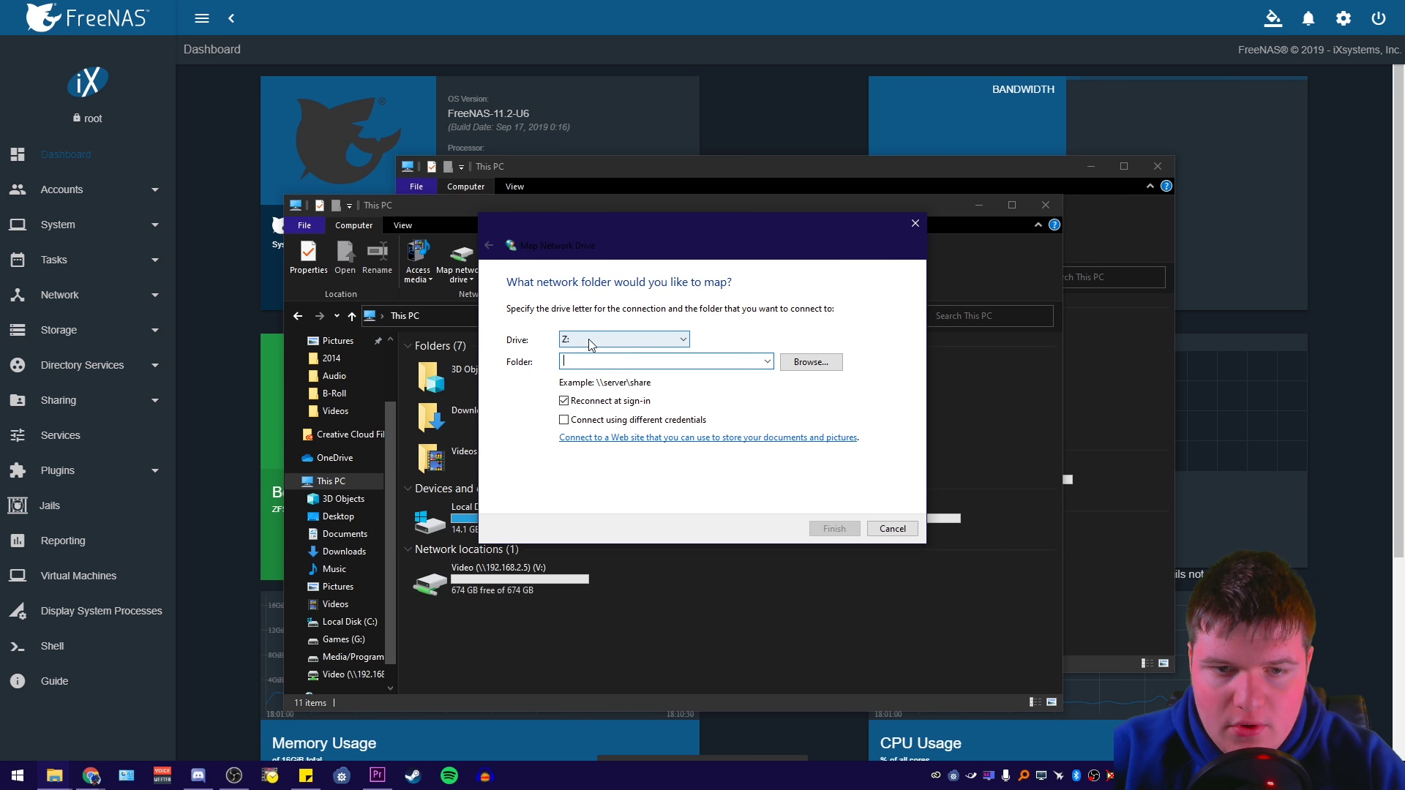
pyautogui.click(590, 345)
pyautogui.click(573, 589)
# Set the folder to \\192.168.2.5\BootBackup, finish, and return to This PC
pyautogui.click(573, 363)
pyautogui.click(767, 366)
pyautogui.click(766, 365)
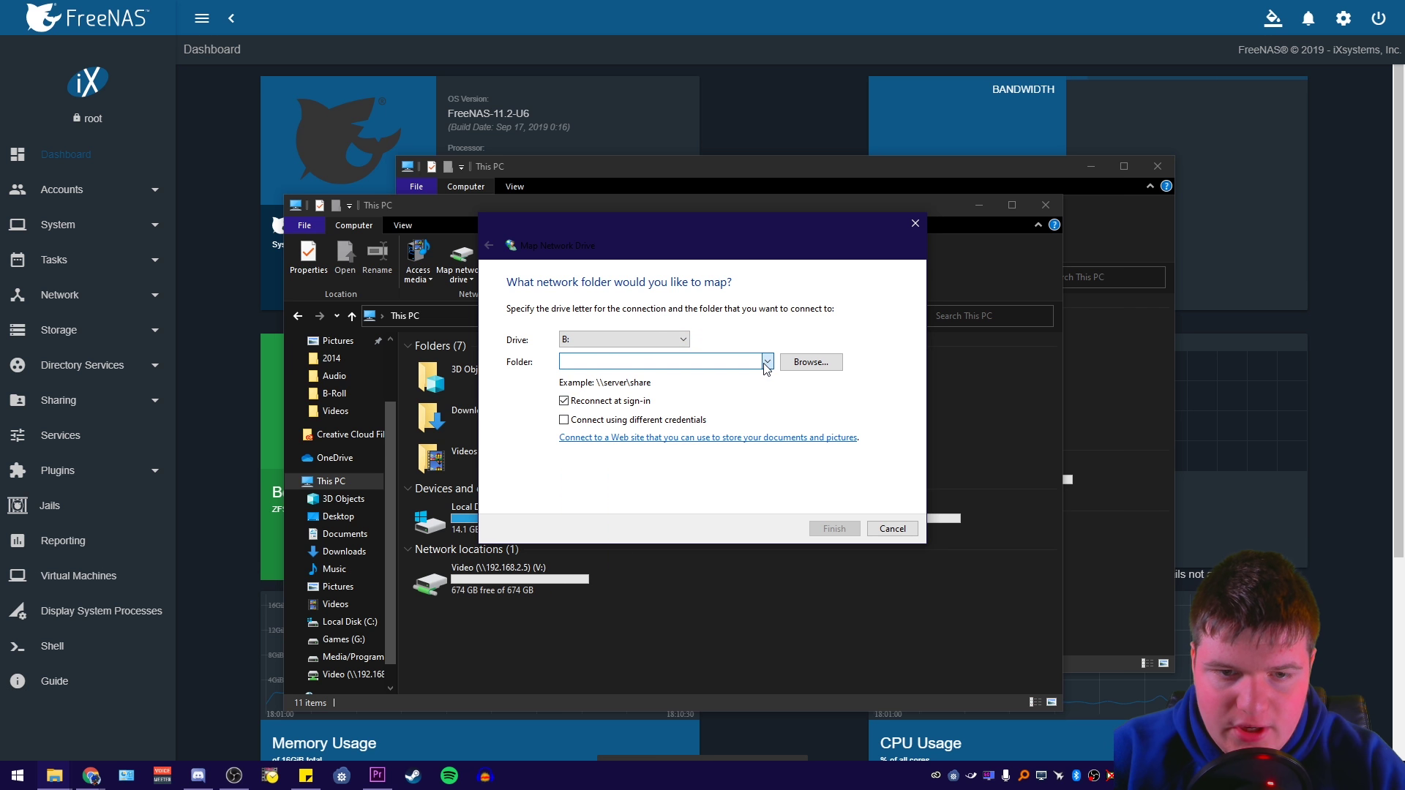
pyautogui.click(767, 362)
pyautogui.click(653, 375)
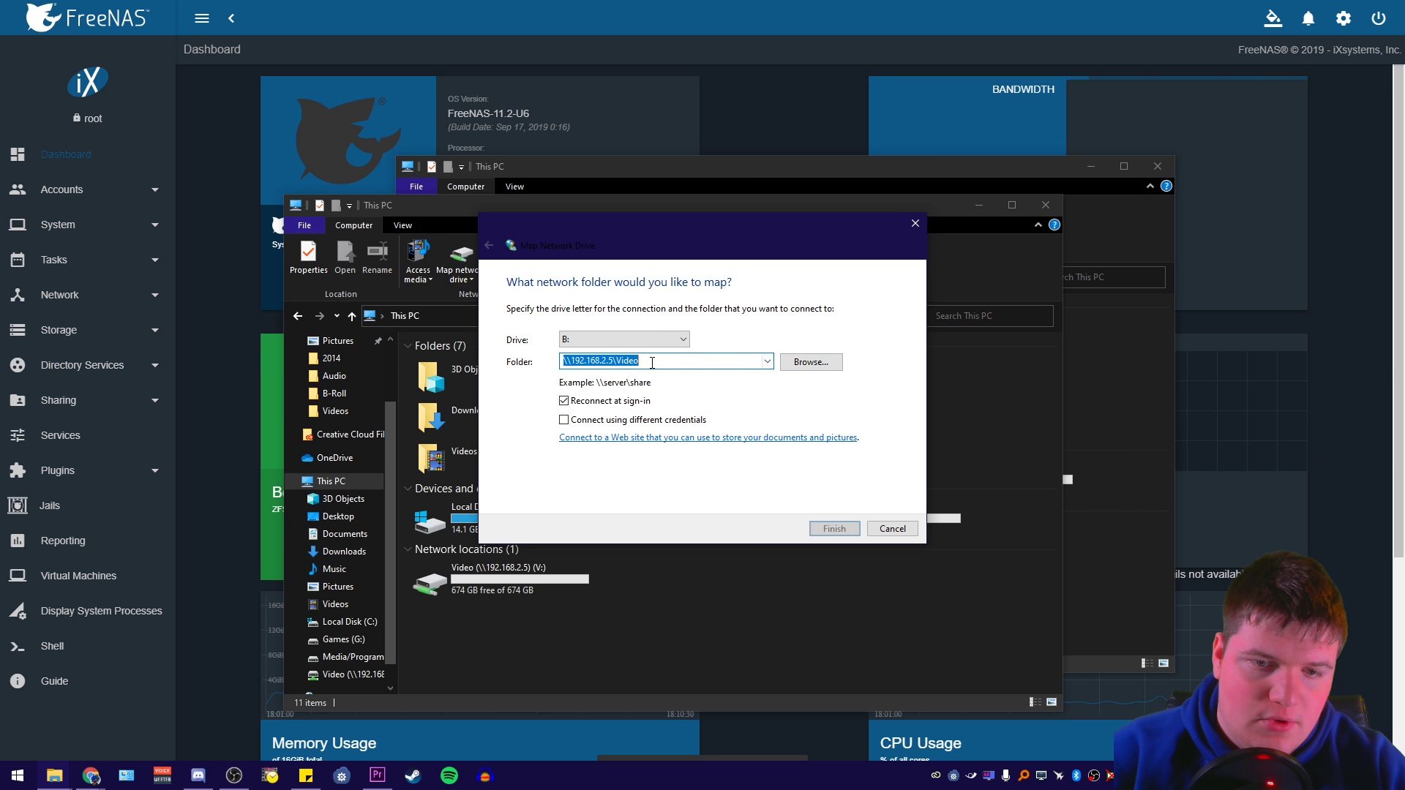
pyautogui.click(652, 363)
pyautogui.press('BackSpace')
pyautogui.press('BackSpace')
pyautogui.press('BackSpace')
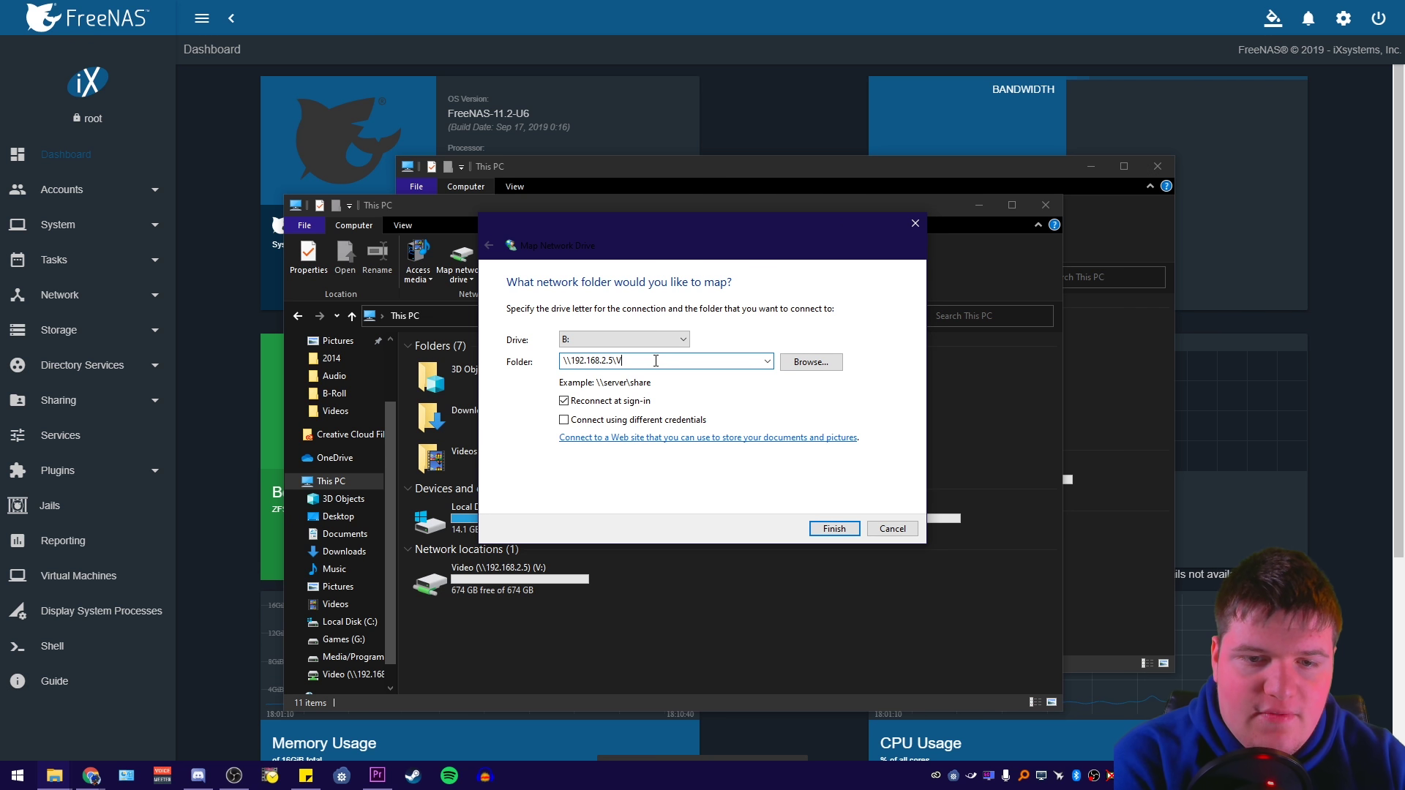
pyautogui.press('BackSpace')
pyautogui.write('BootBackup')
pyautogui.click(834, 528)
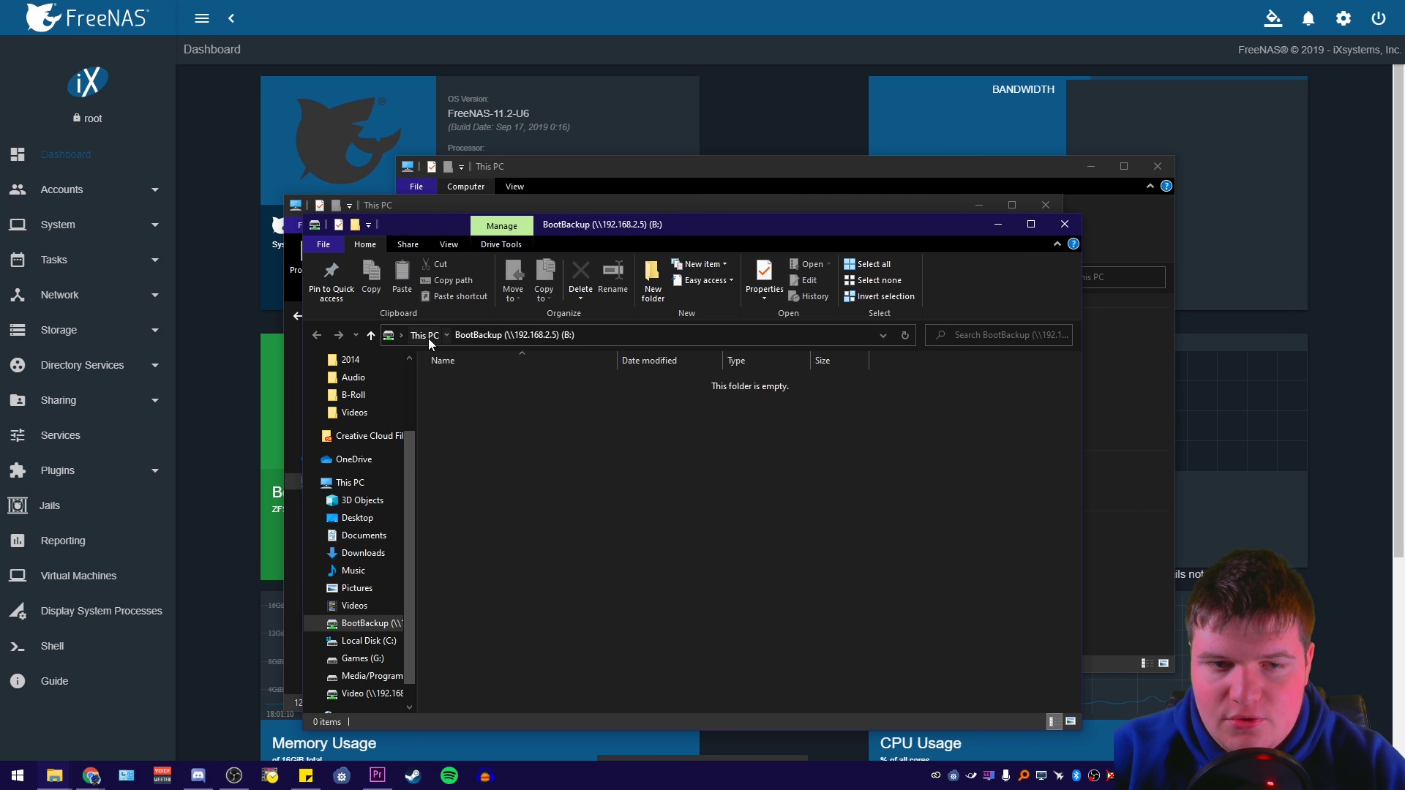
pyautogui.click(426, 335)
pyautogui.click(823, 653)
# Open BootBackup (B:) to confirm it's empty, return to This PC, and close the extra window
pyautogui.click(524, 604)
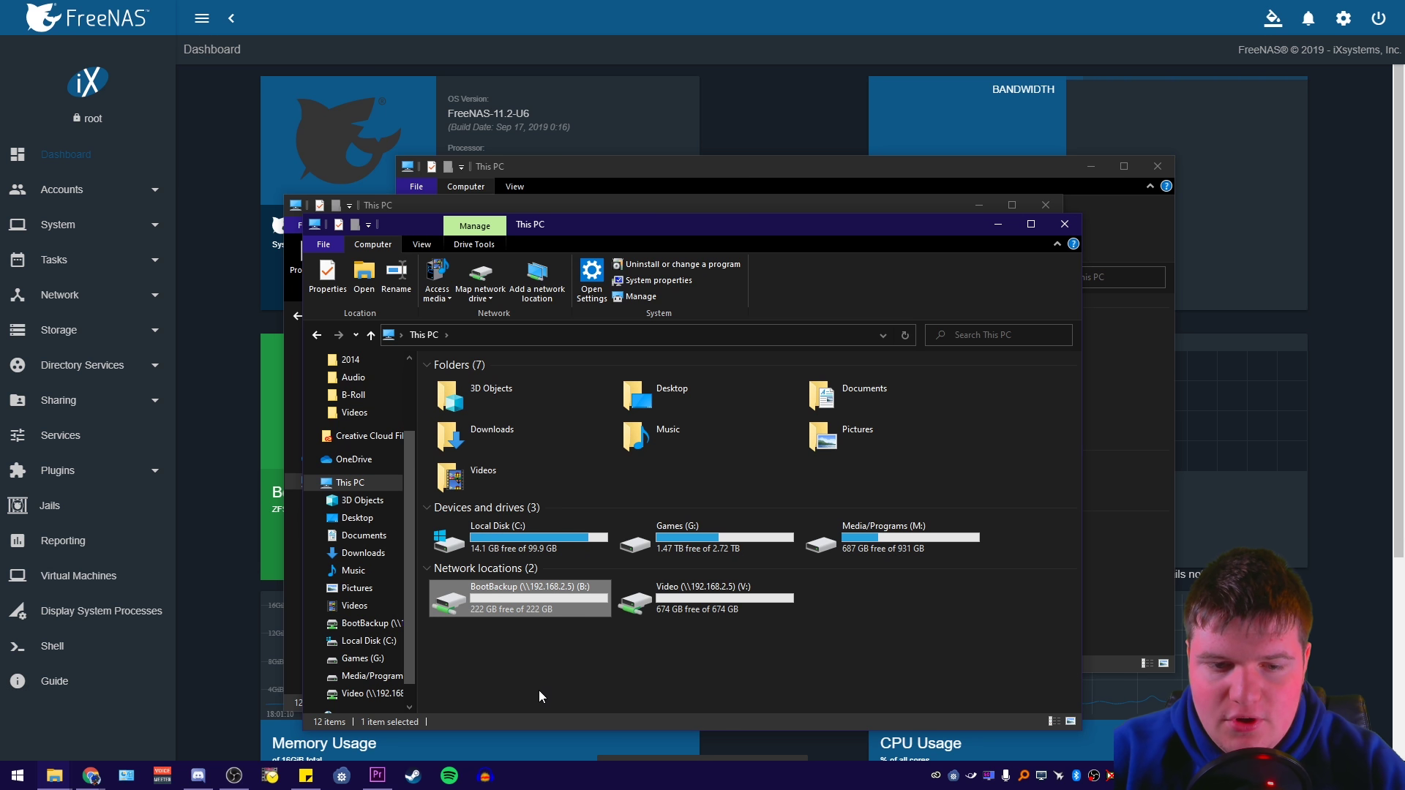
pyautogui.click(690, 606)
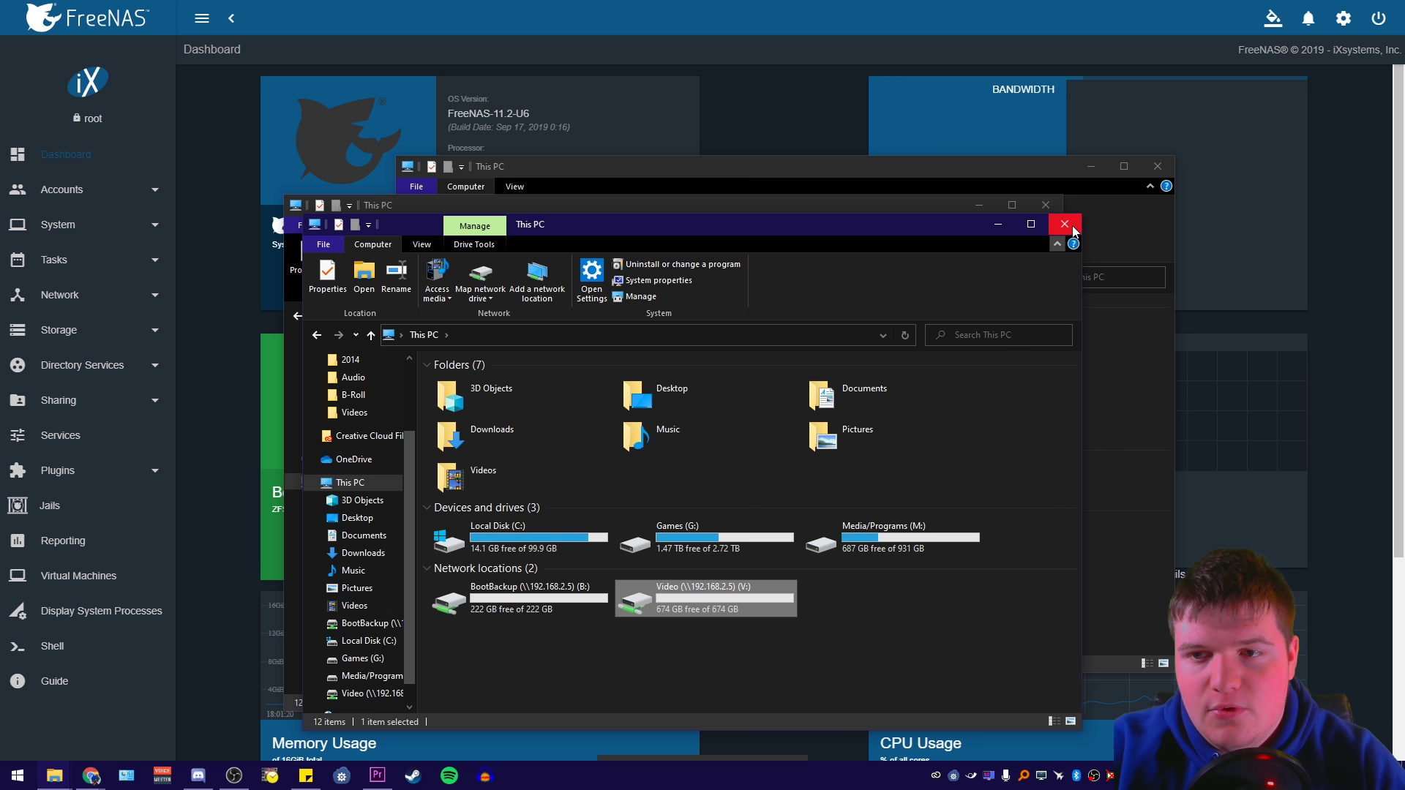
pyautogui.click(682, 622)
pyautogui.click(587, 604)
pyautogui.click(560, 630)
pyautogui.doubleClick(538, 596)
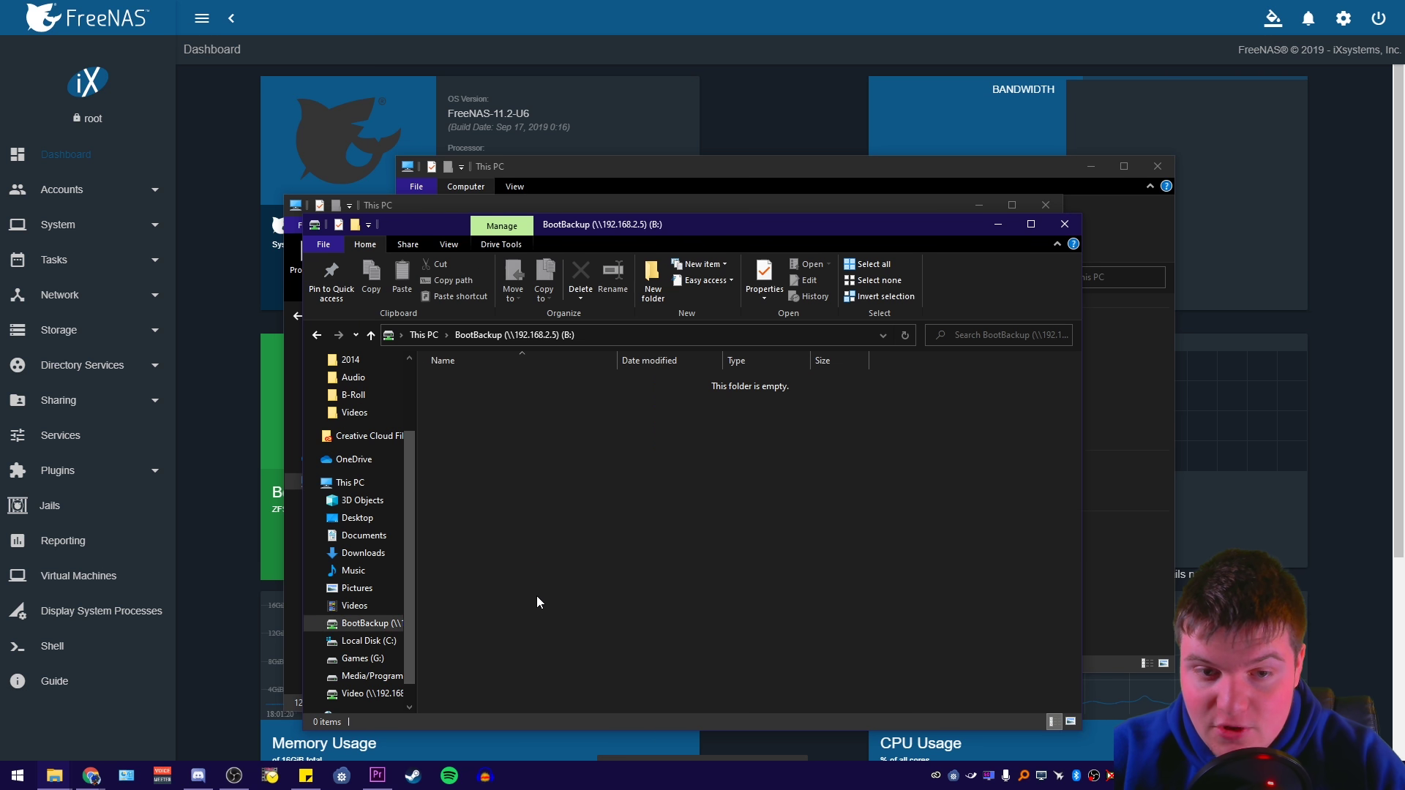
pyautogui.click(317, 335)
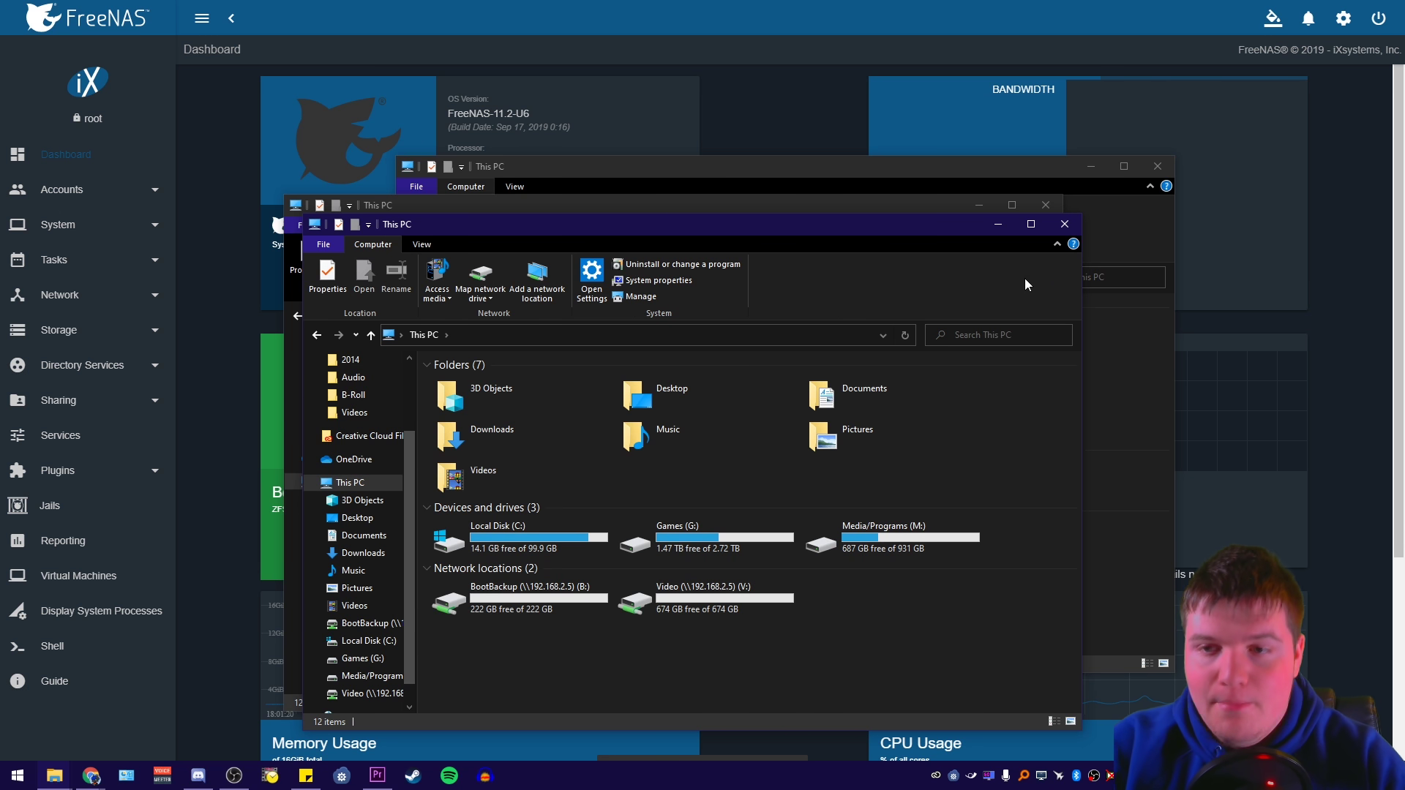
pyautogui.click(1065, 224)
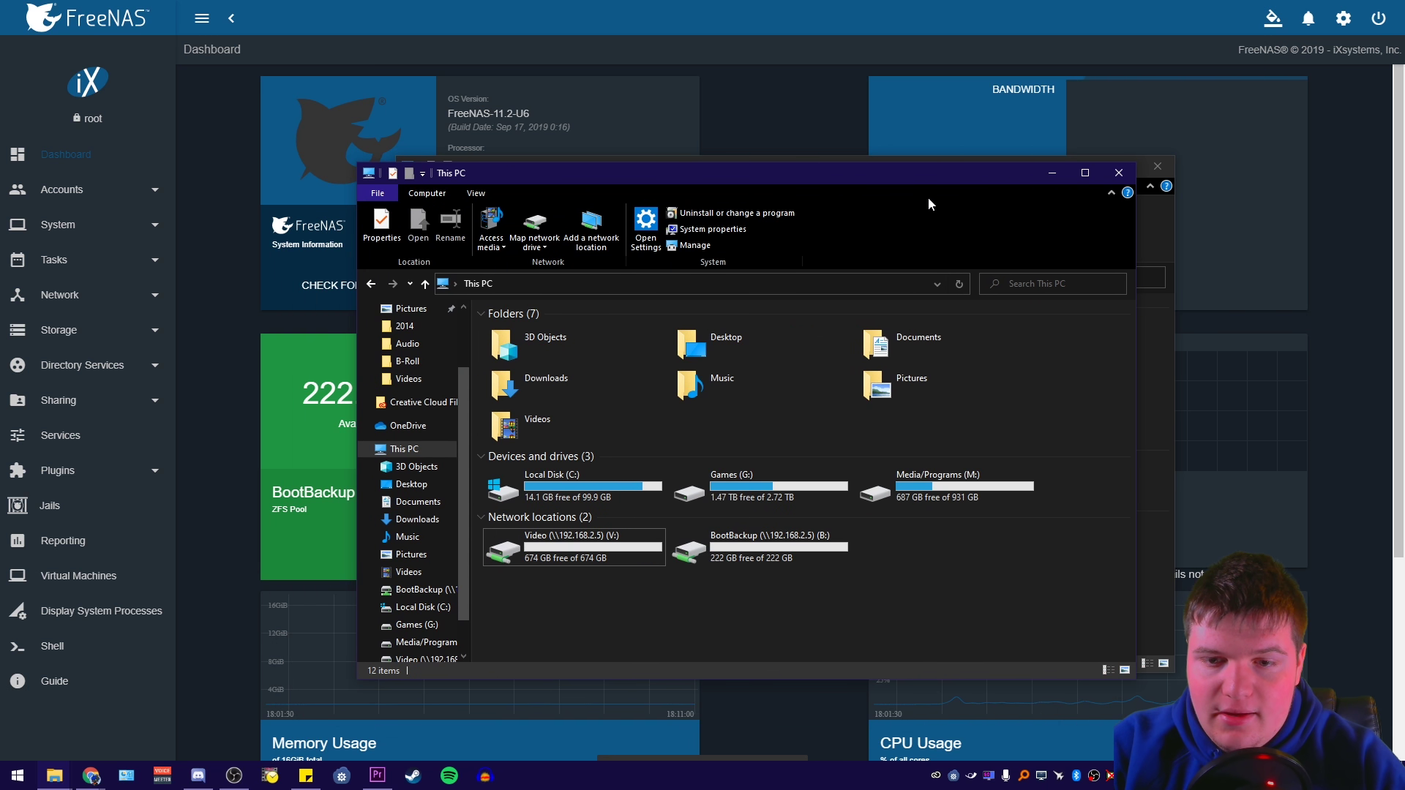
pyautogui.moveTo(955, 177); pyautogui.dragTo(876, 167)
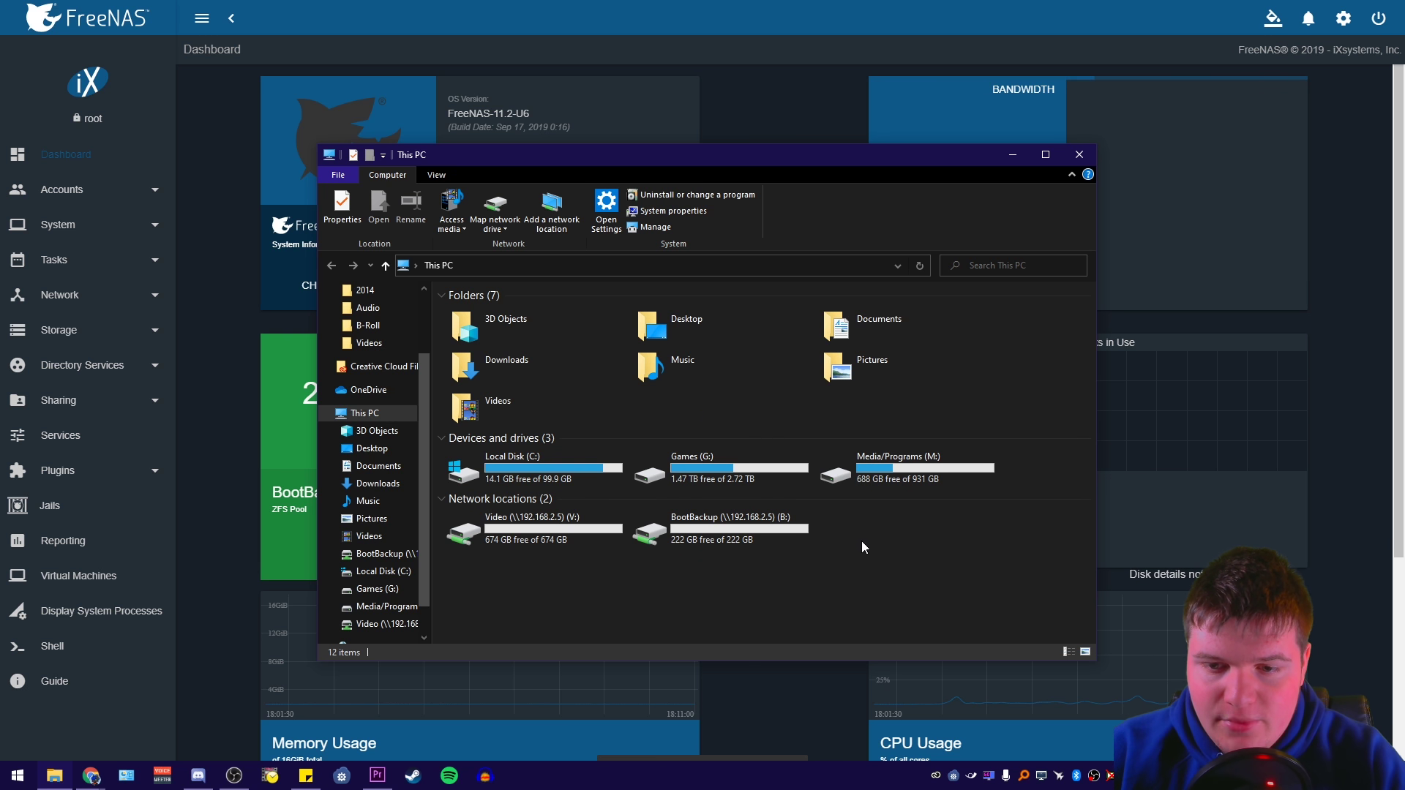
pyautogui.click(867, 477)
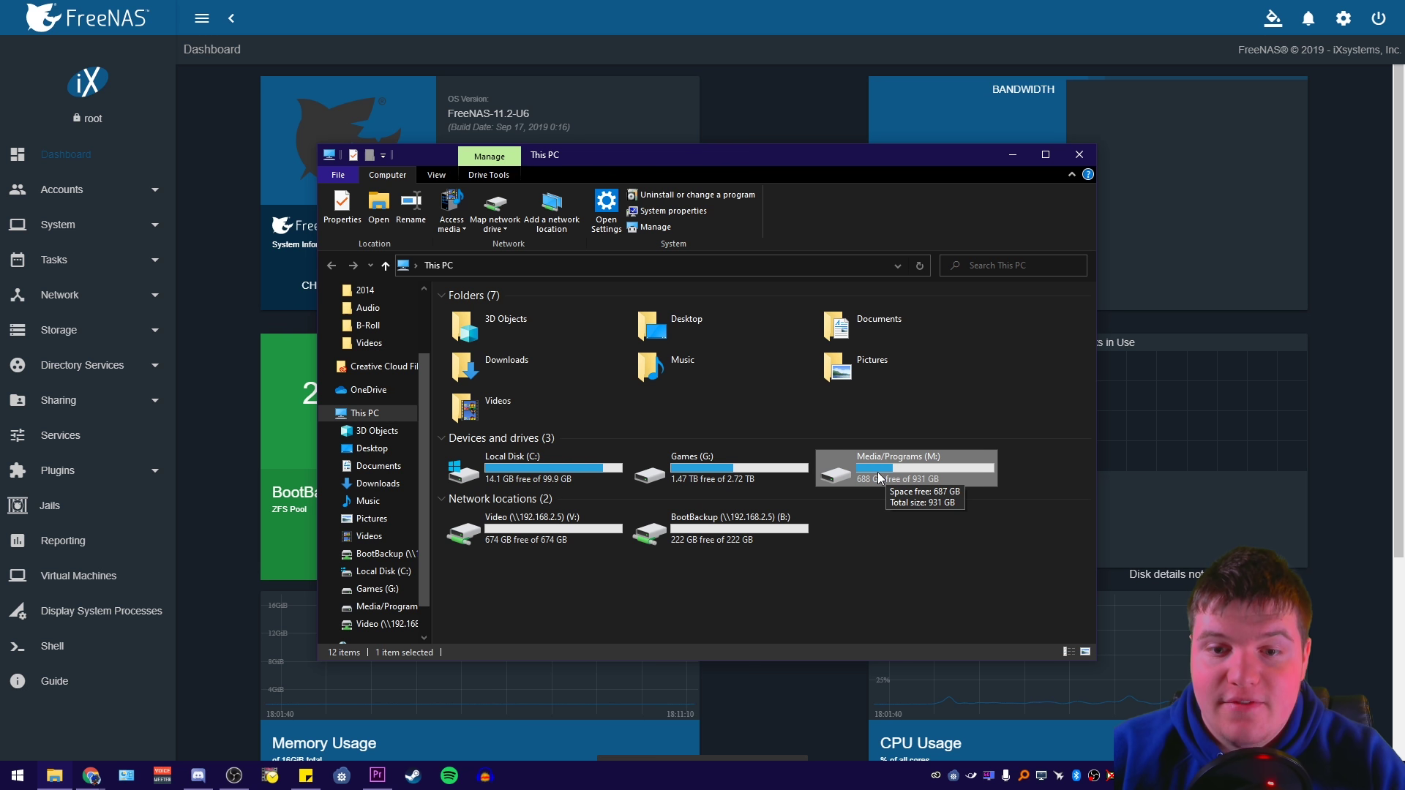
pyautogui.click(513, 529)
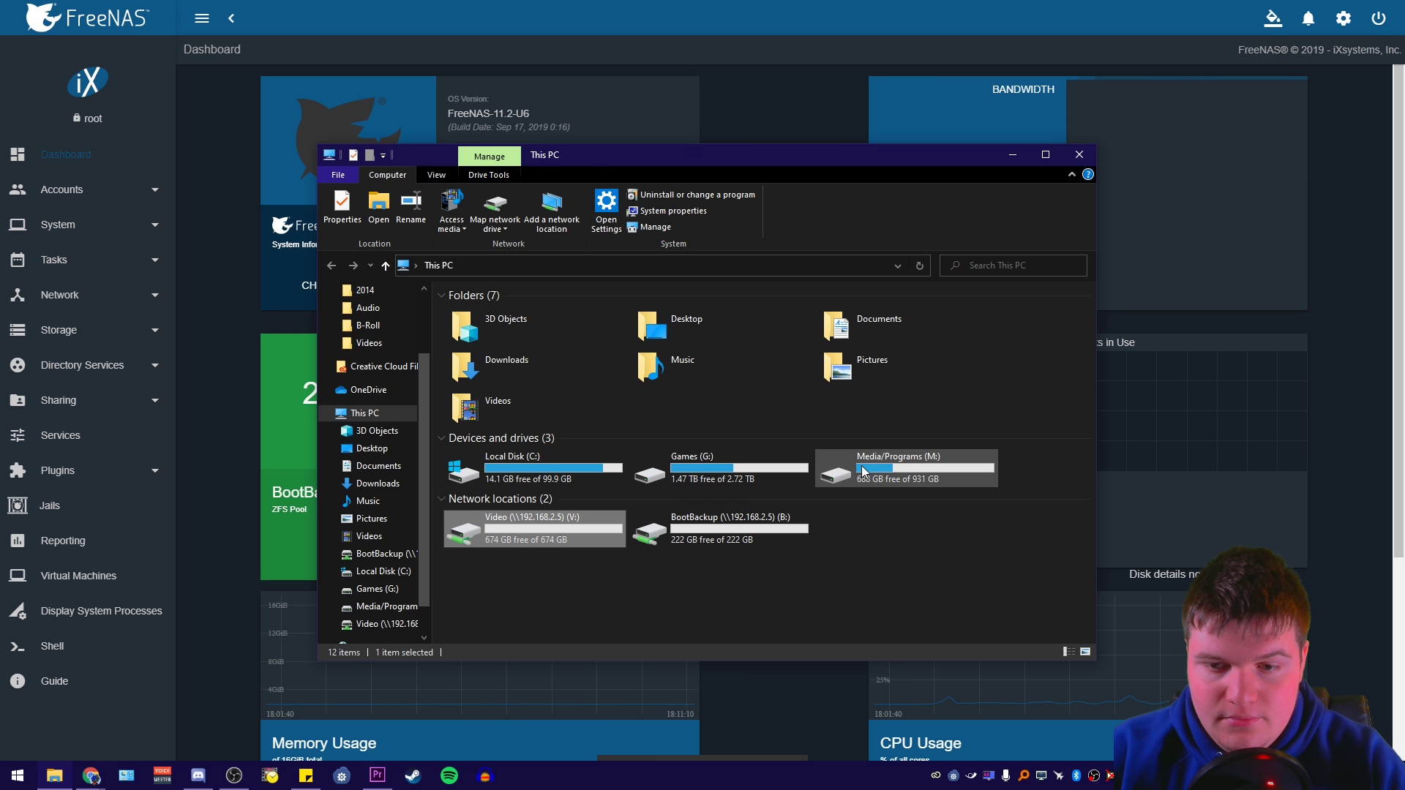
pyautogui.click(870, 491)
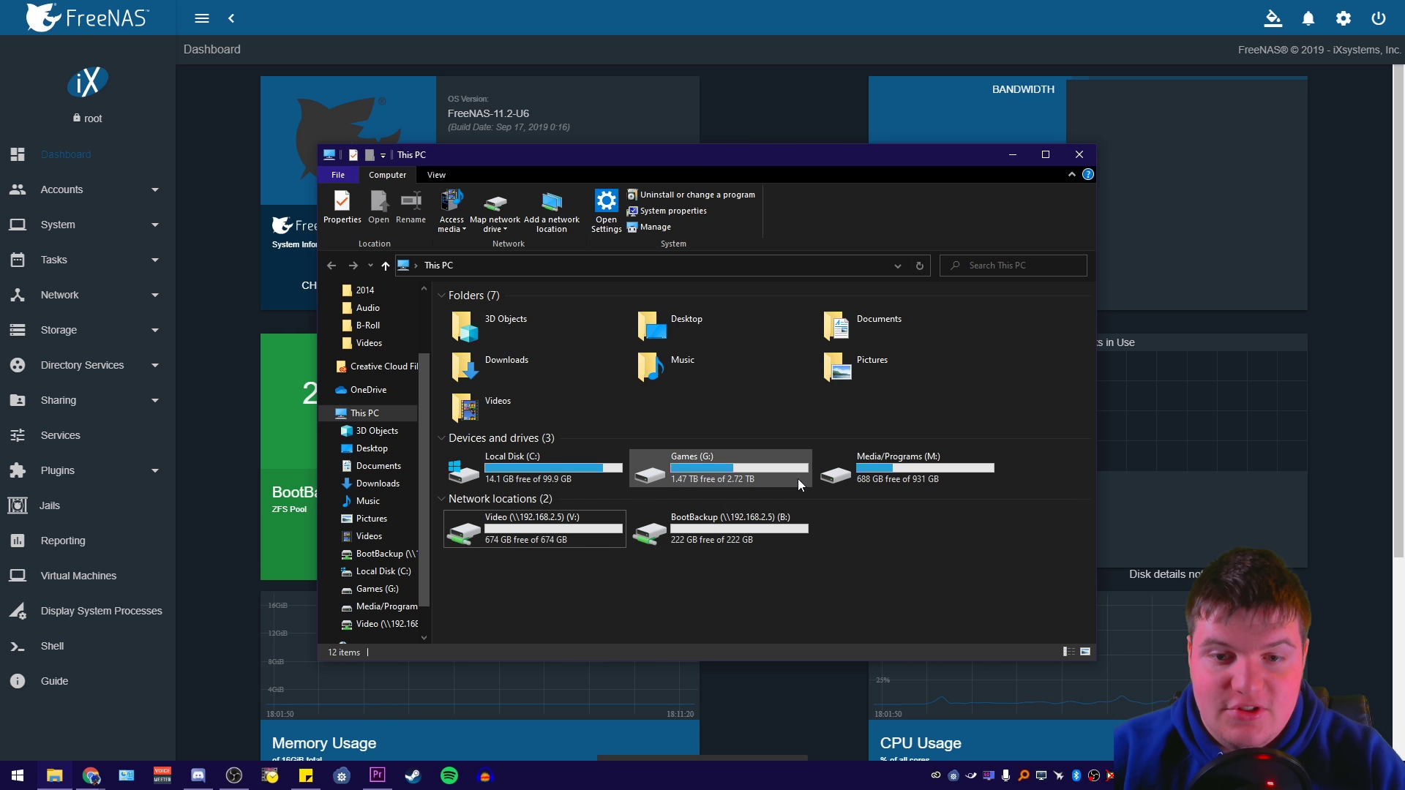
pyautogui.doubleClick(735, 465)
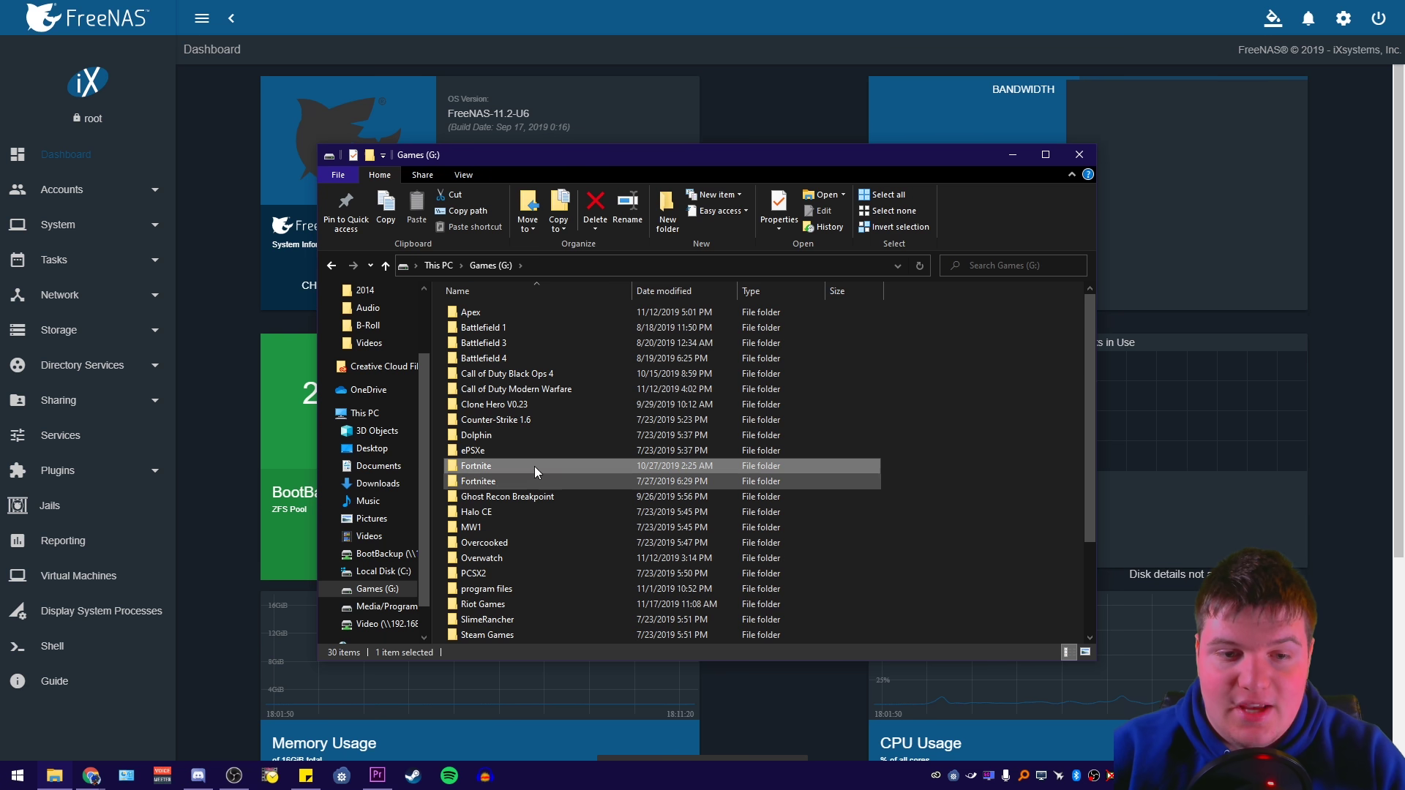
pyautogui.click(1008, 477)
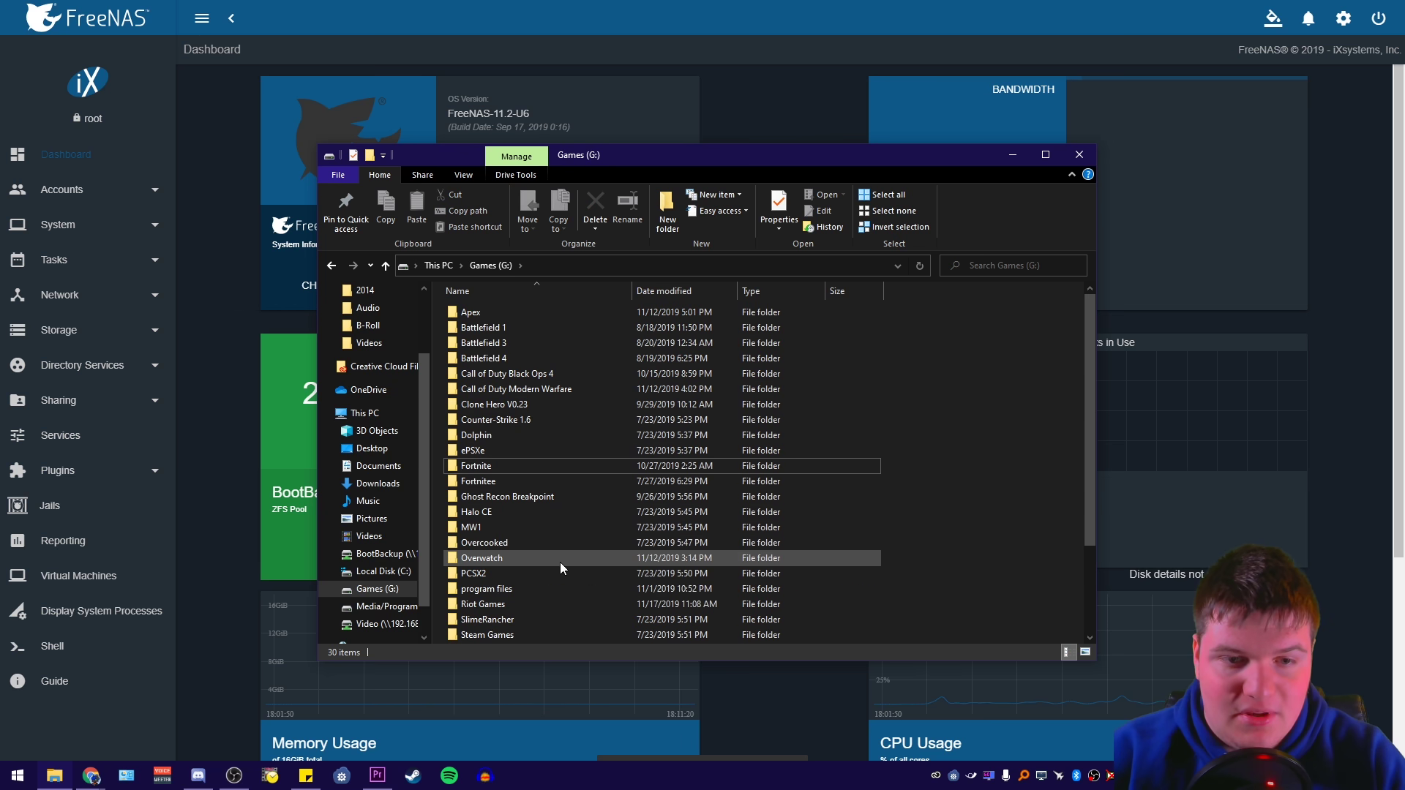
pyautogui.click(437, 265)
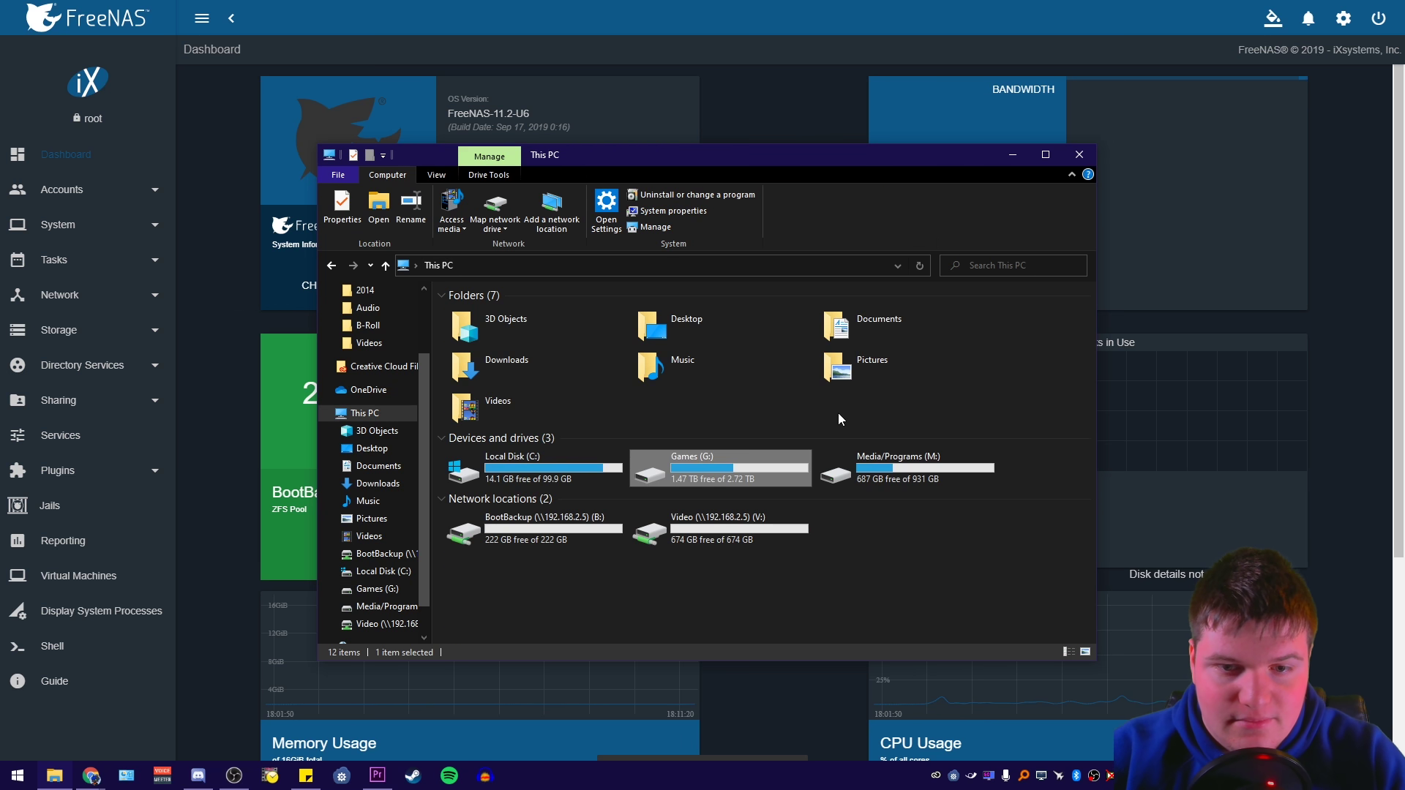
pyautogui.click(857, 586)
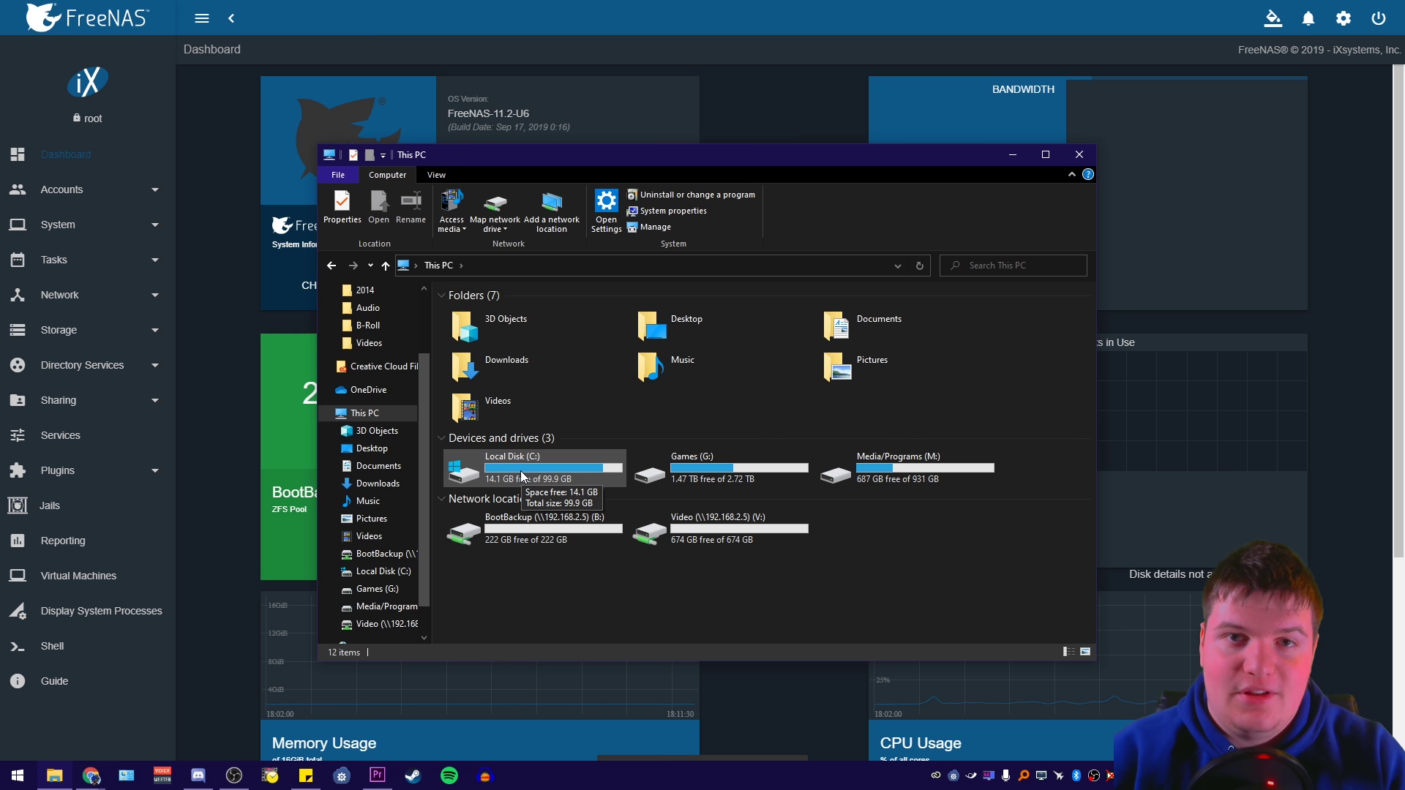
pyautogui.click(523, 469)
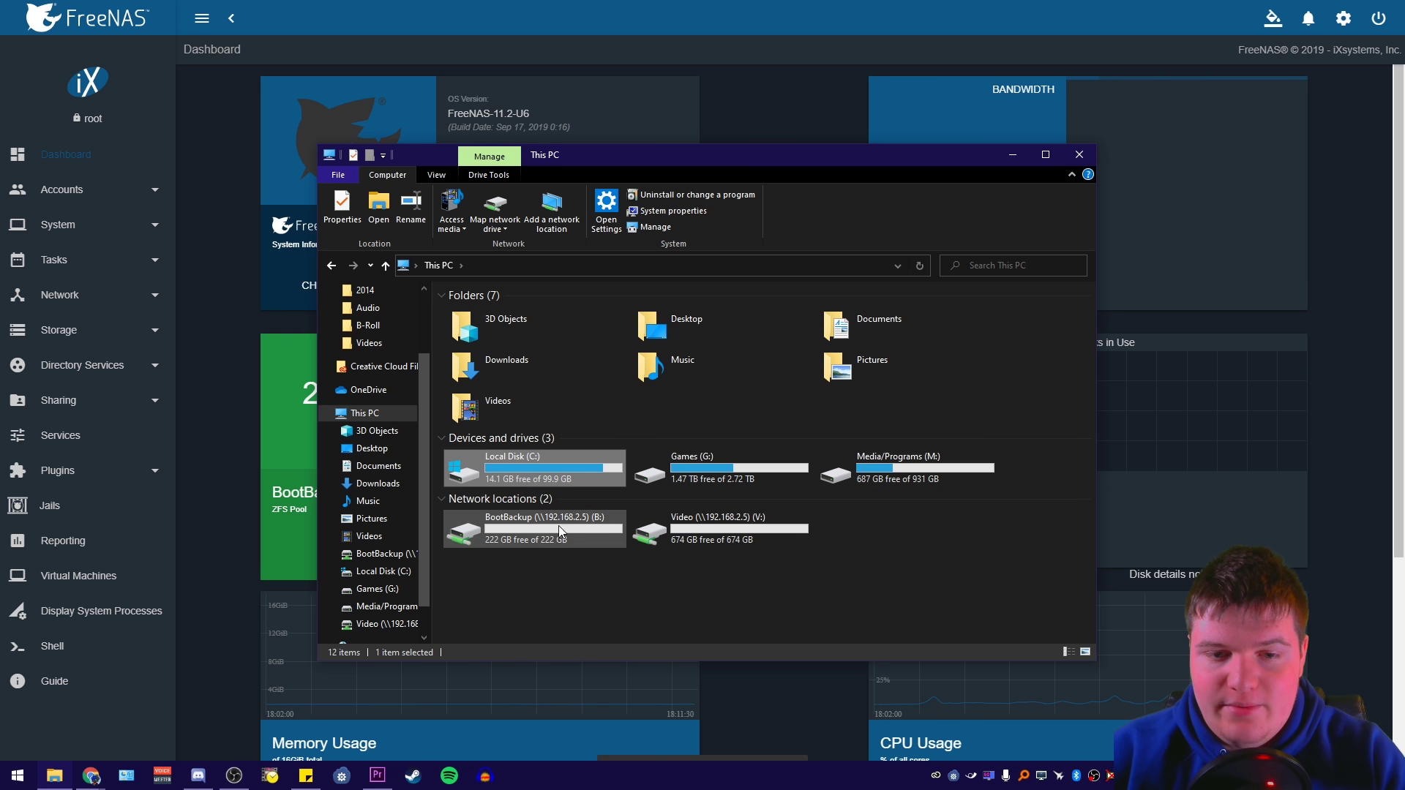
pyautogui.click(505, 541)
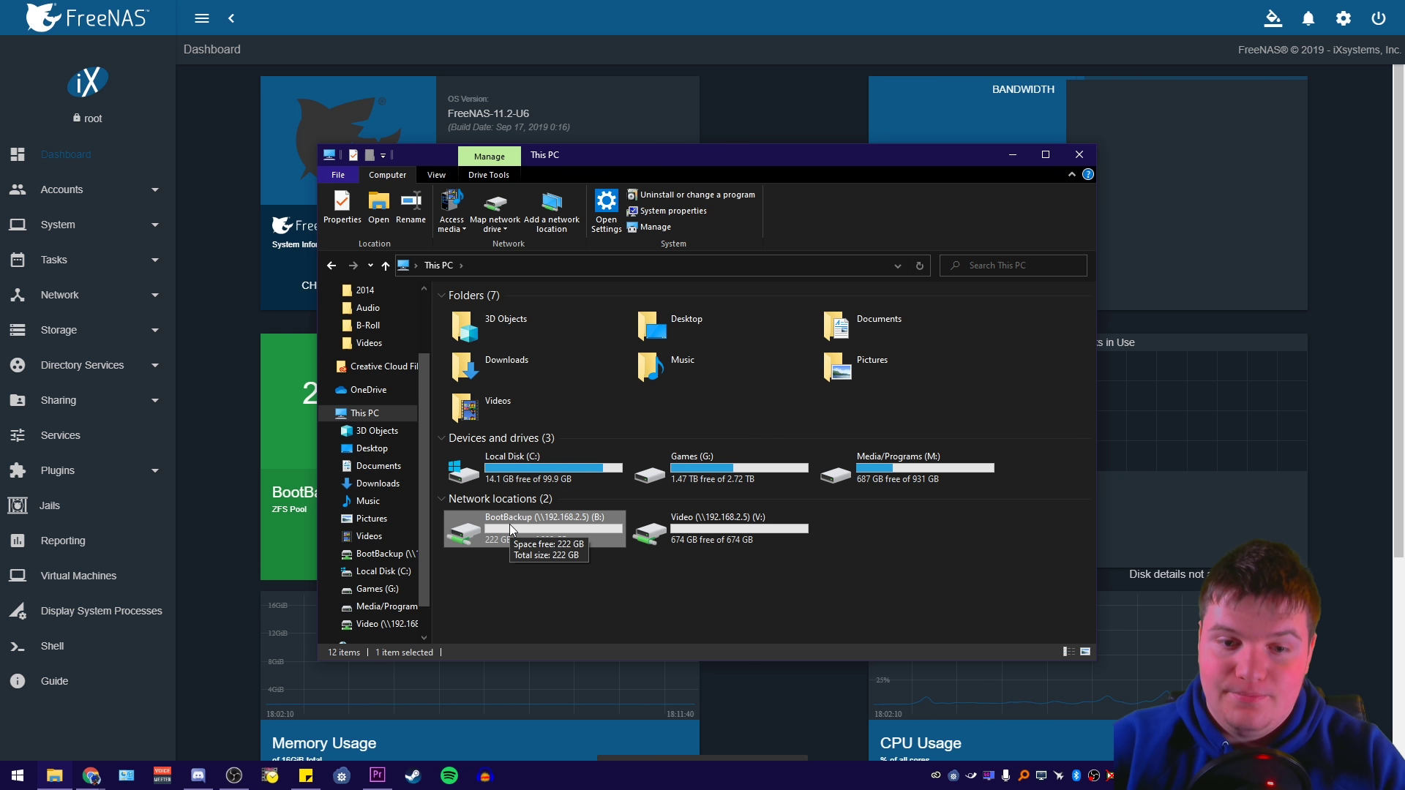
pyautogui.click(915, 472)
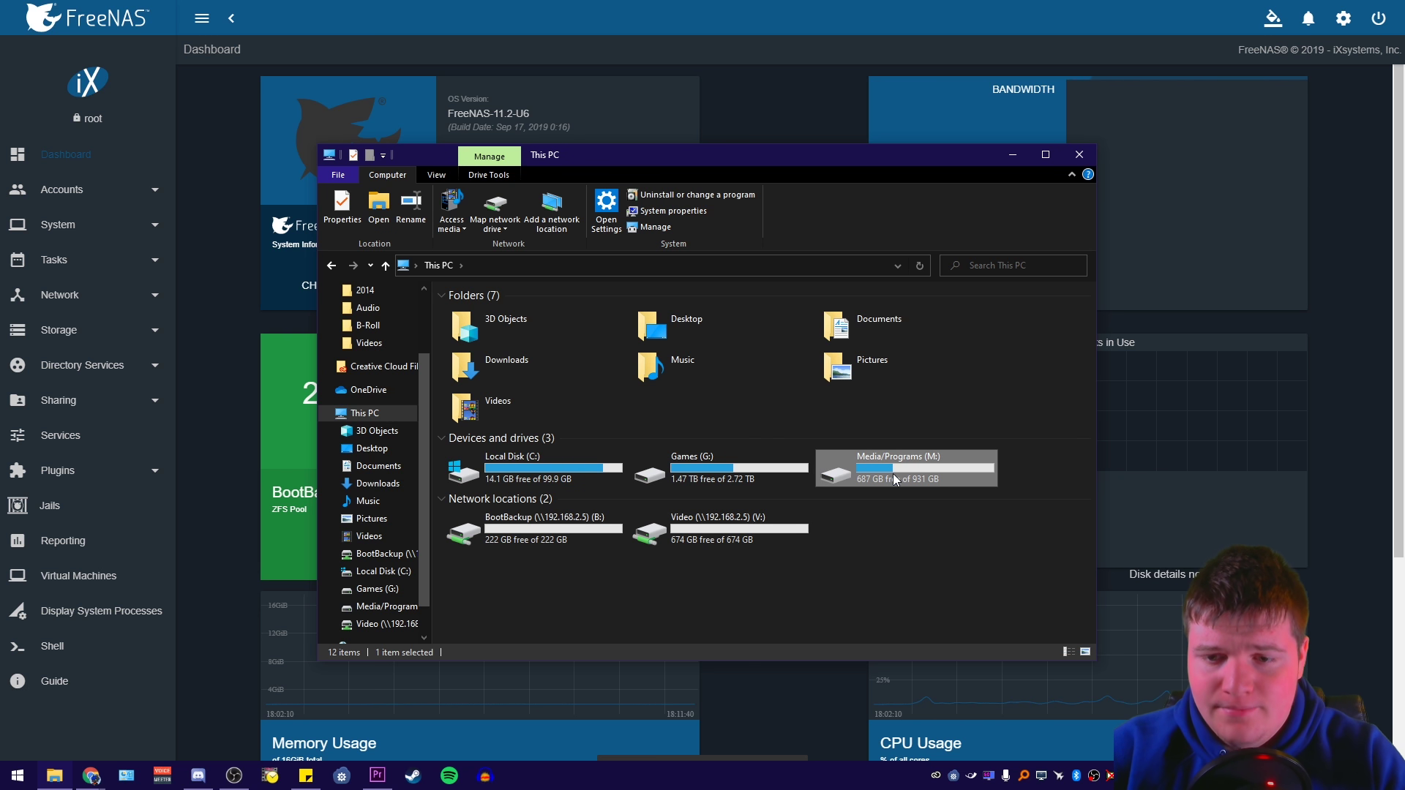
pyautogui.click(724, 538)
# Clear the drive selection in This PC and open Settings from the Win+X menu
pyautogui.click(927, 562)
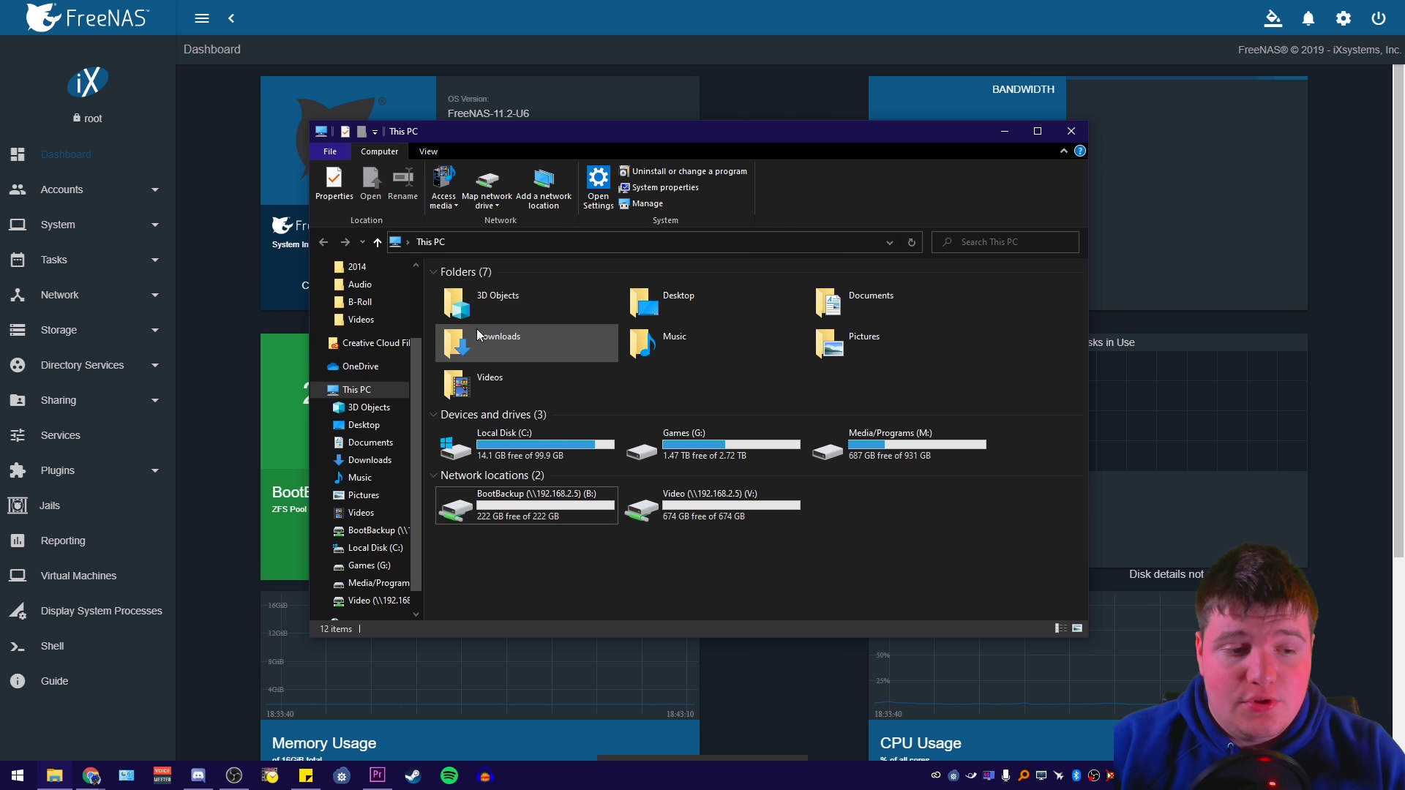
pyautogui.rightClick(18, 776)
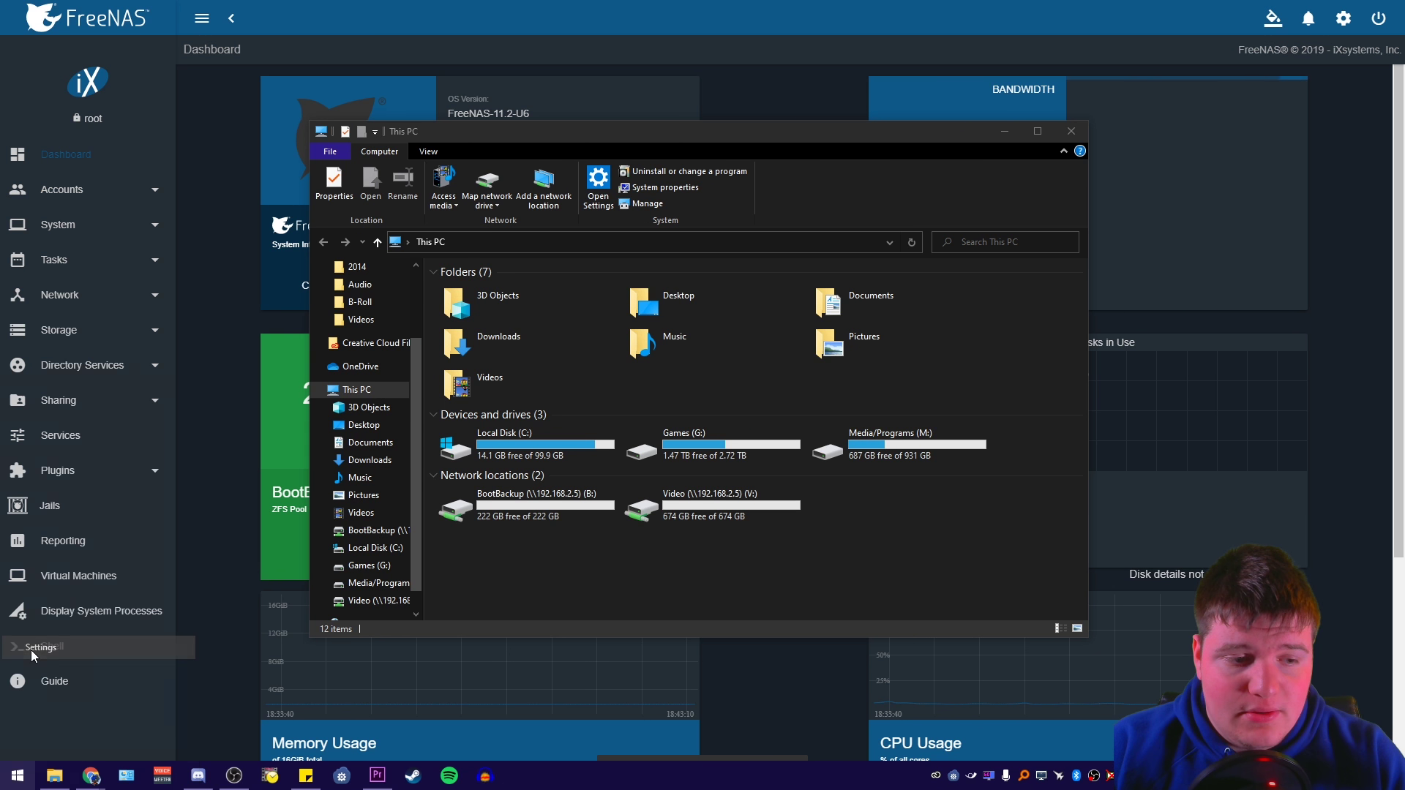
pyautogui.click(31, 649)
# Under Update & Security > Backup, add Video (V:) as the File History drive and open its options
pyautogui.click(866, 380)
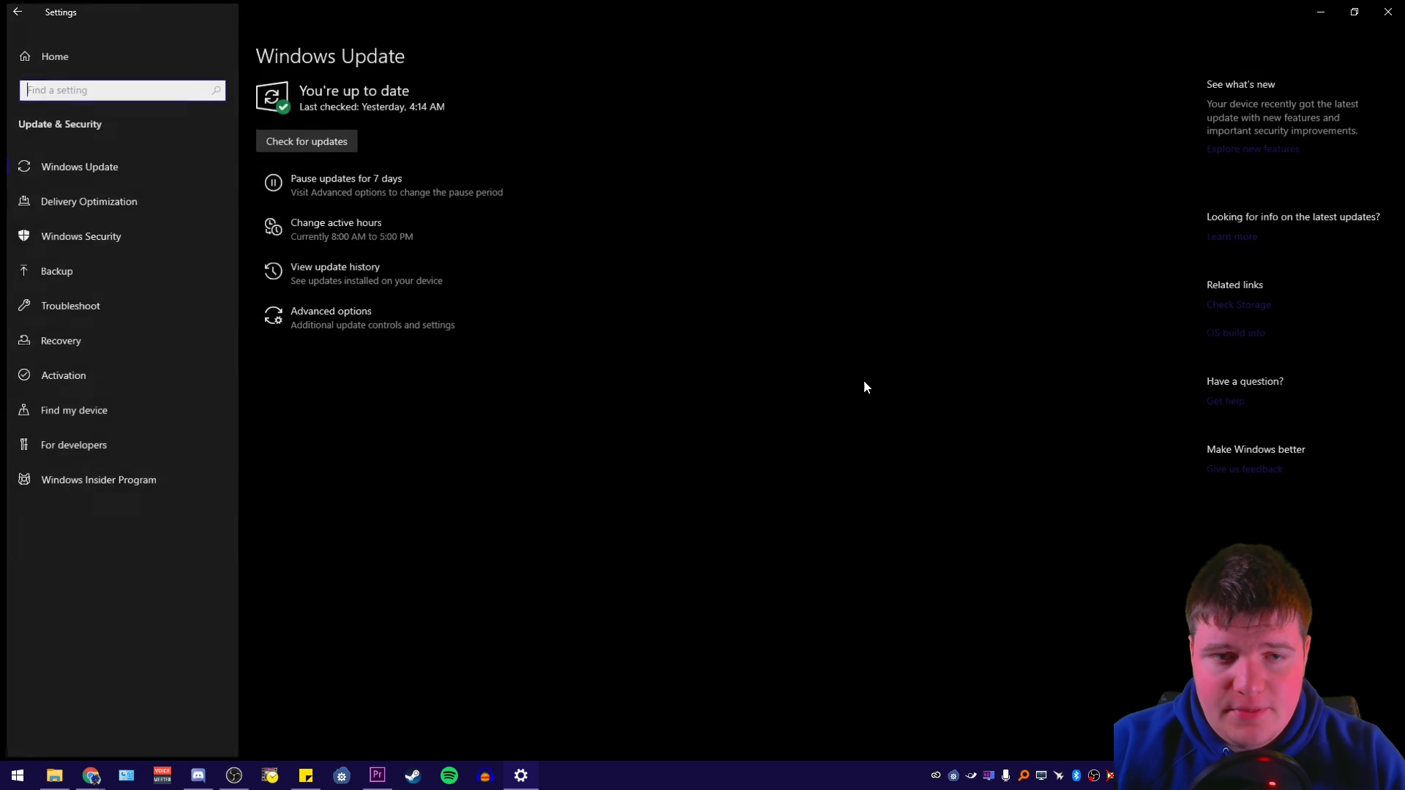
pyautogui.click(71, 272)
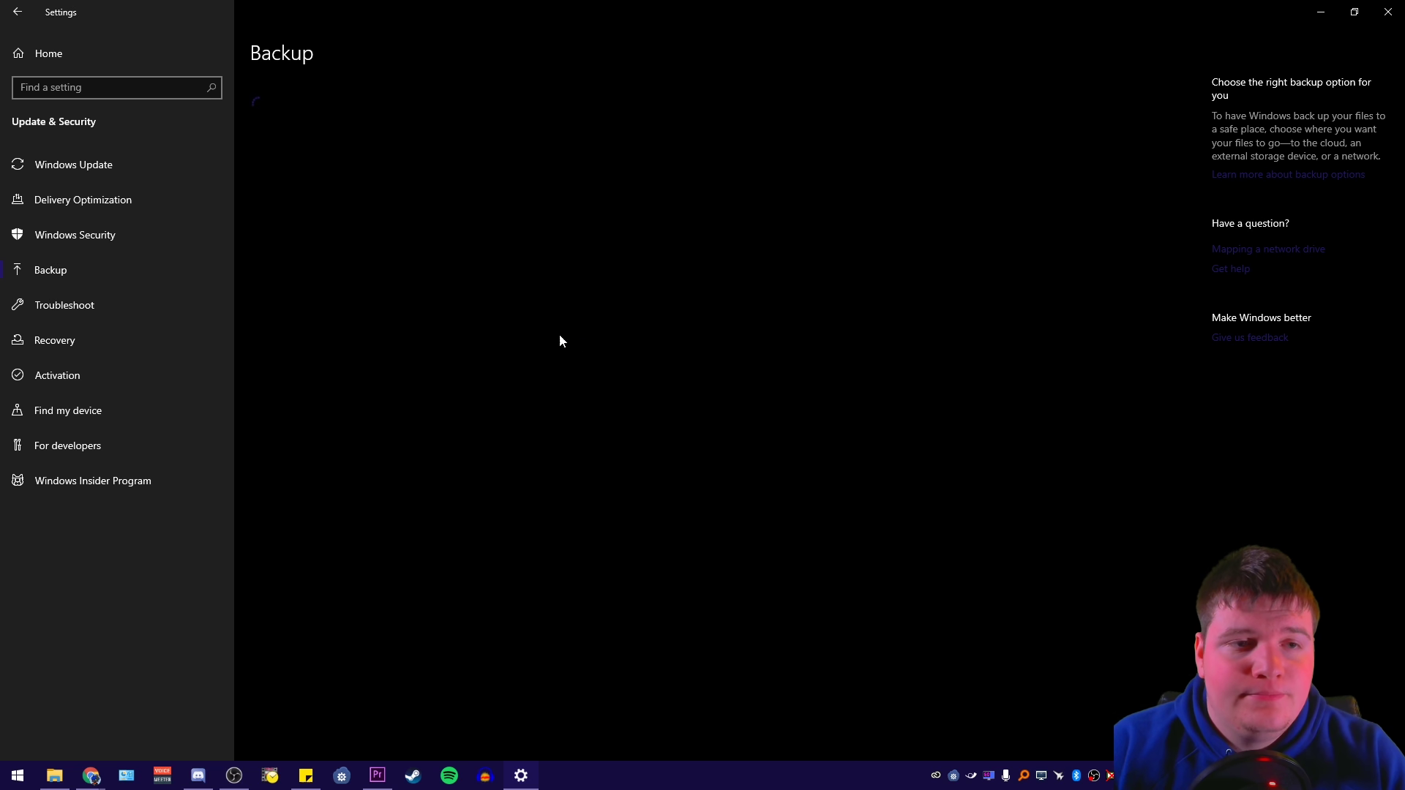
pyautogui.click(294, 194)
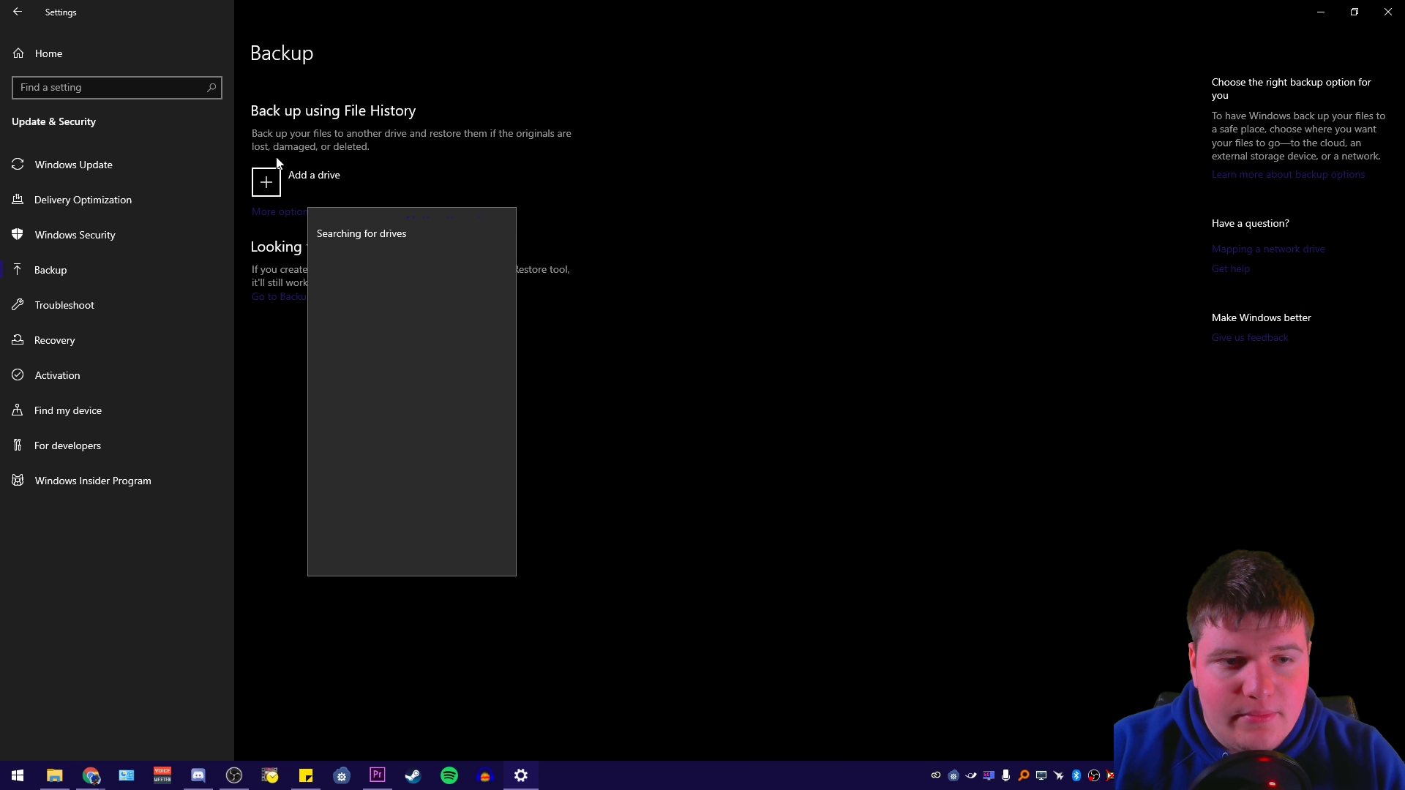
pyautogui.click(358, 267)
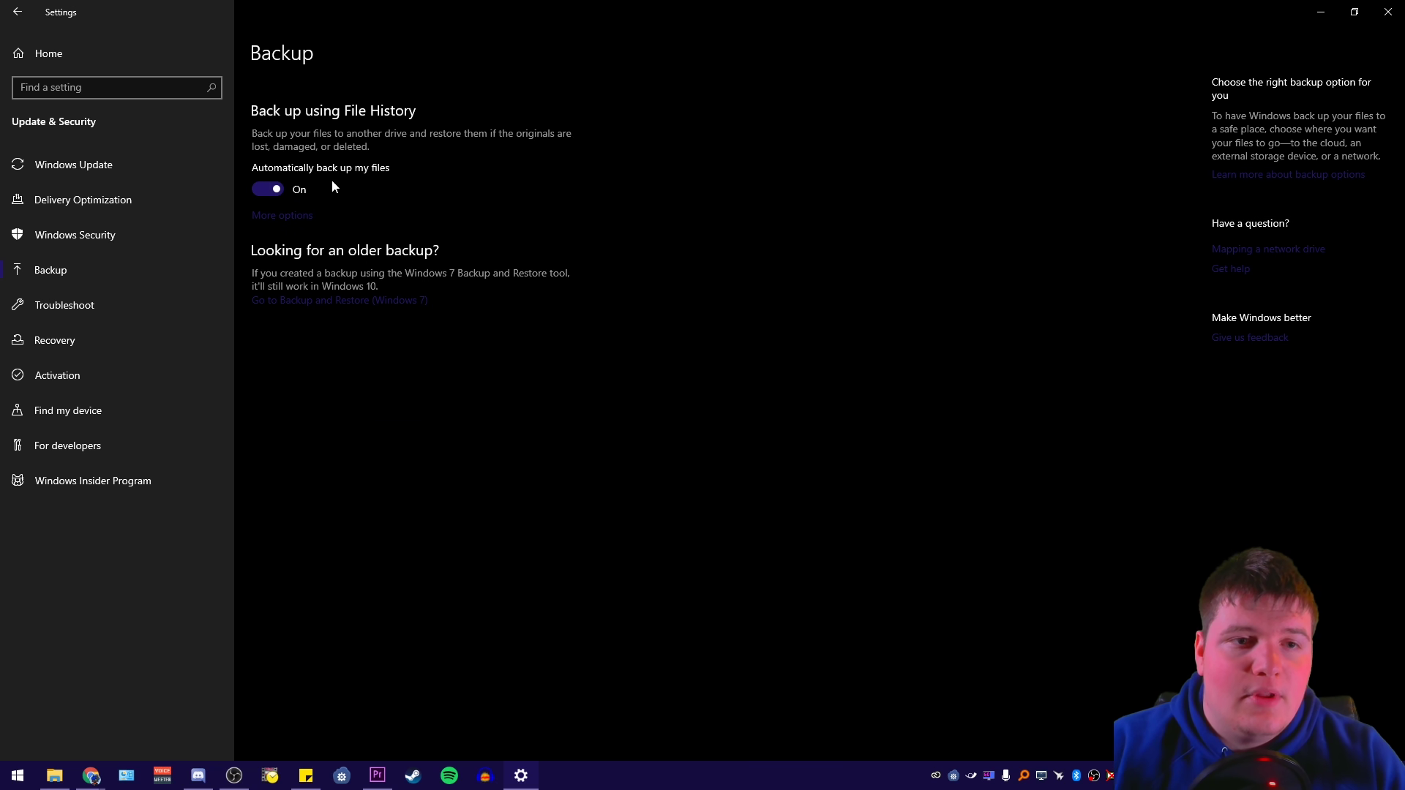
pyautogui.click(282, 217)
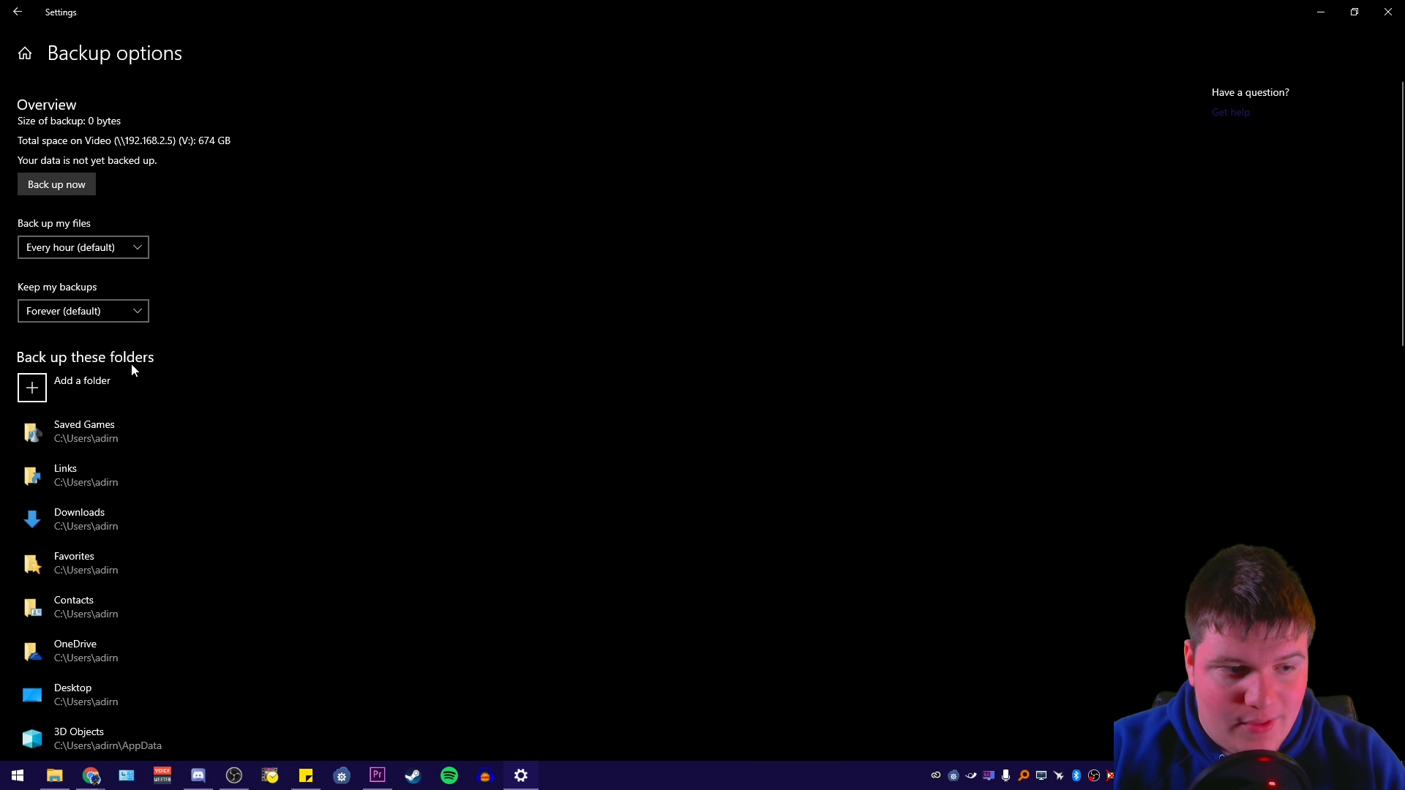
# Set File History to back up daily and keep backups forever
pyautogui.click(73, 249)
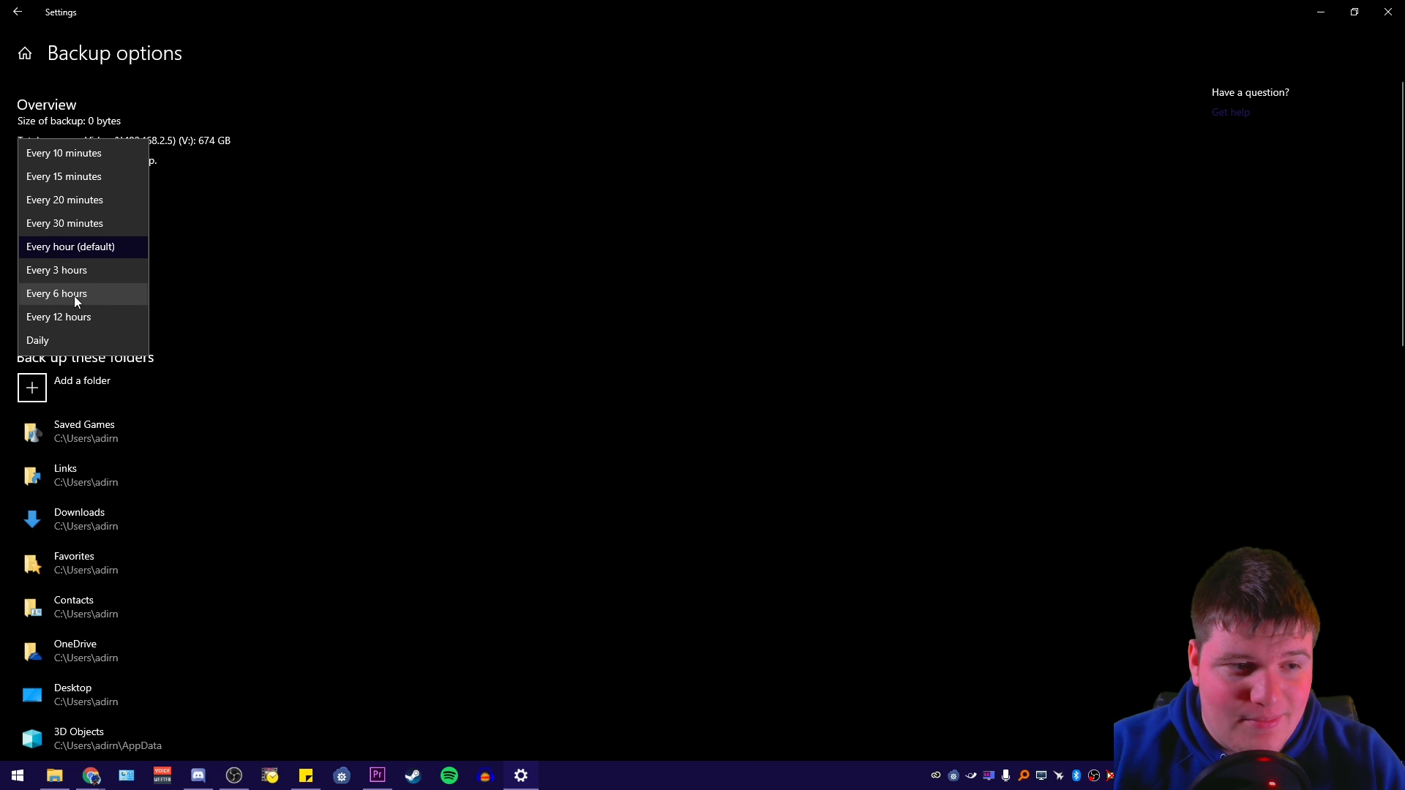
pyautogui.click(67, 340)
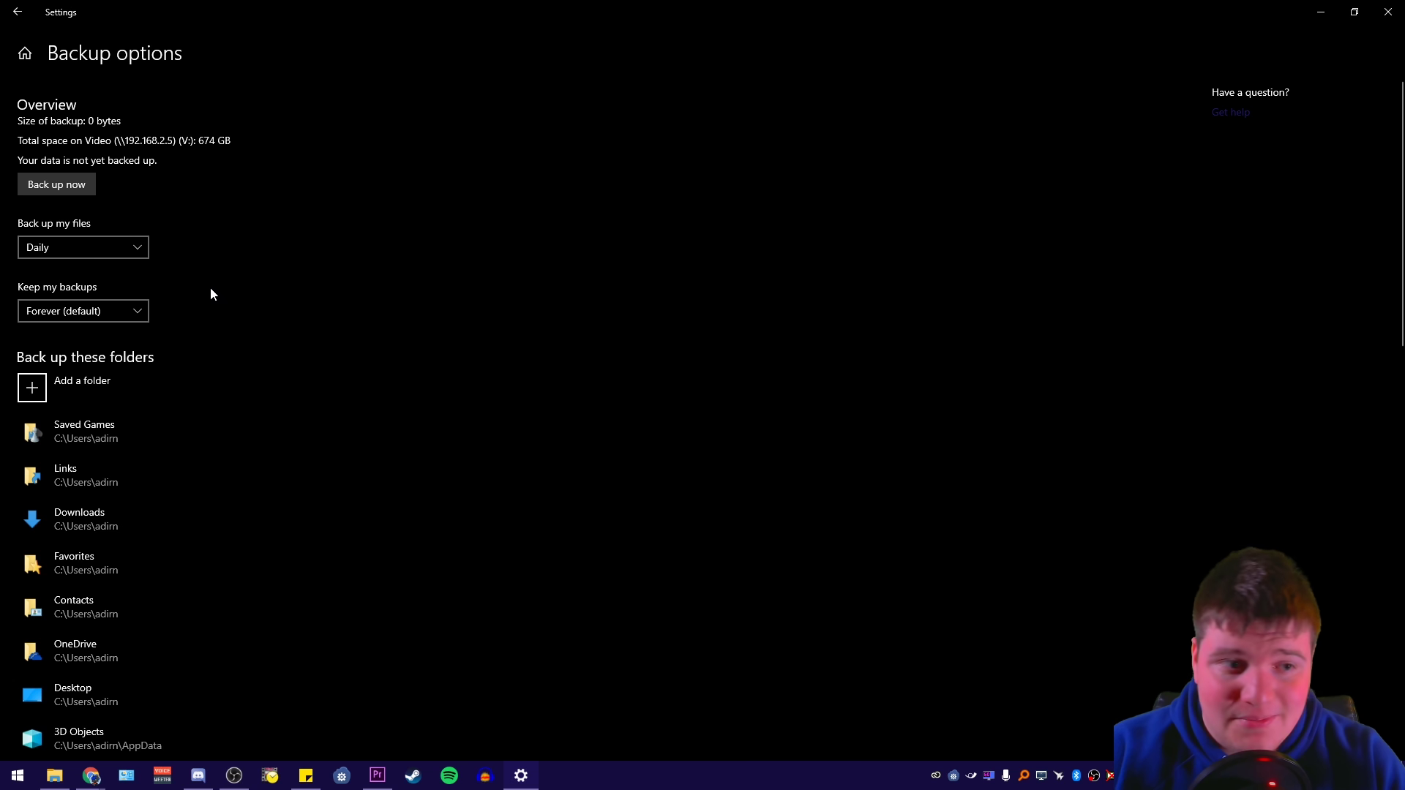
pyautogui.scroll(-2, 209, 289)
pyautogui.click(102, 212)
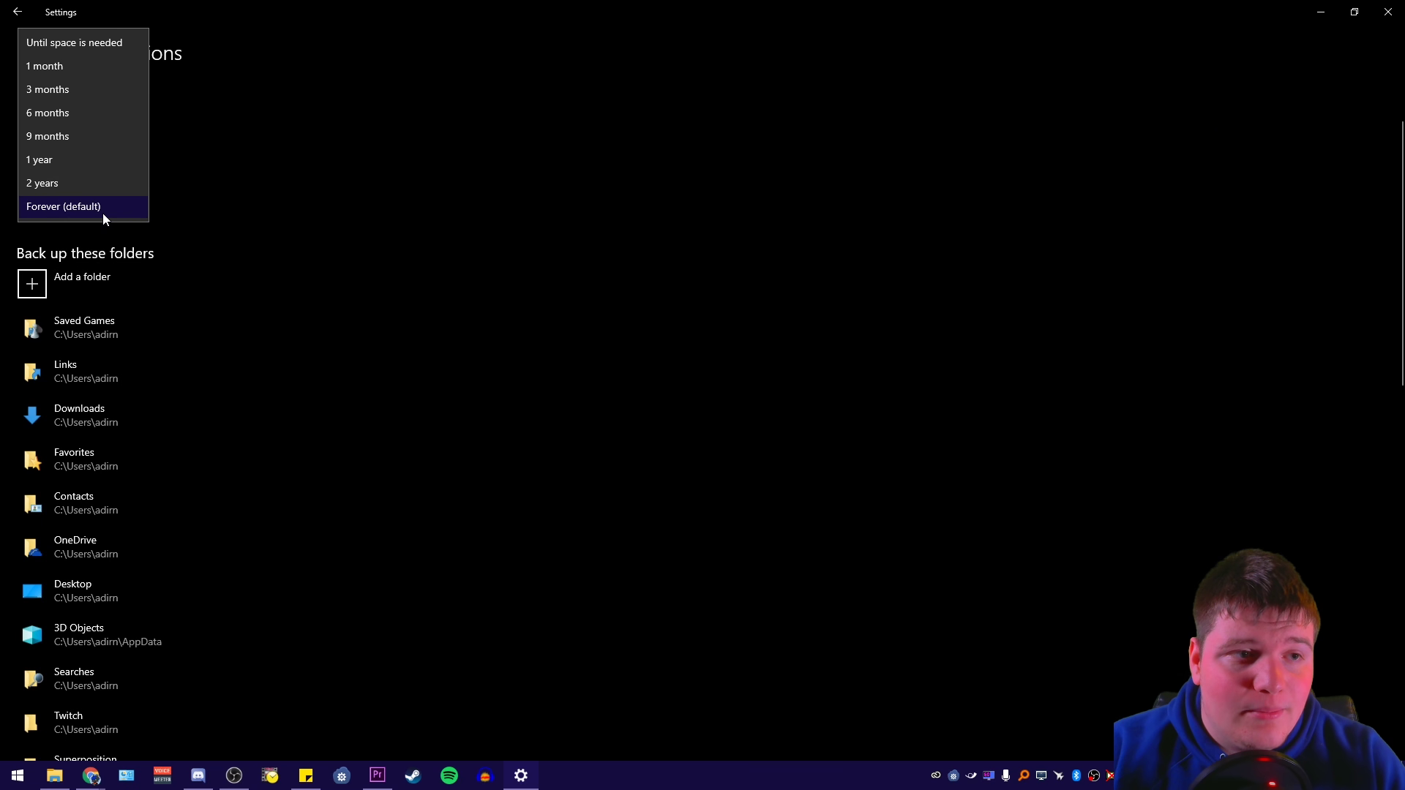
pyautogui.click(259, 218)
pyautogui.scroll(-2, 220, 238)
pyautogui.scroll(2, 169, 242)
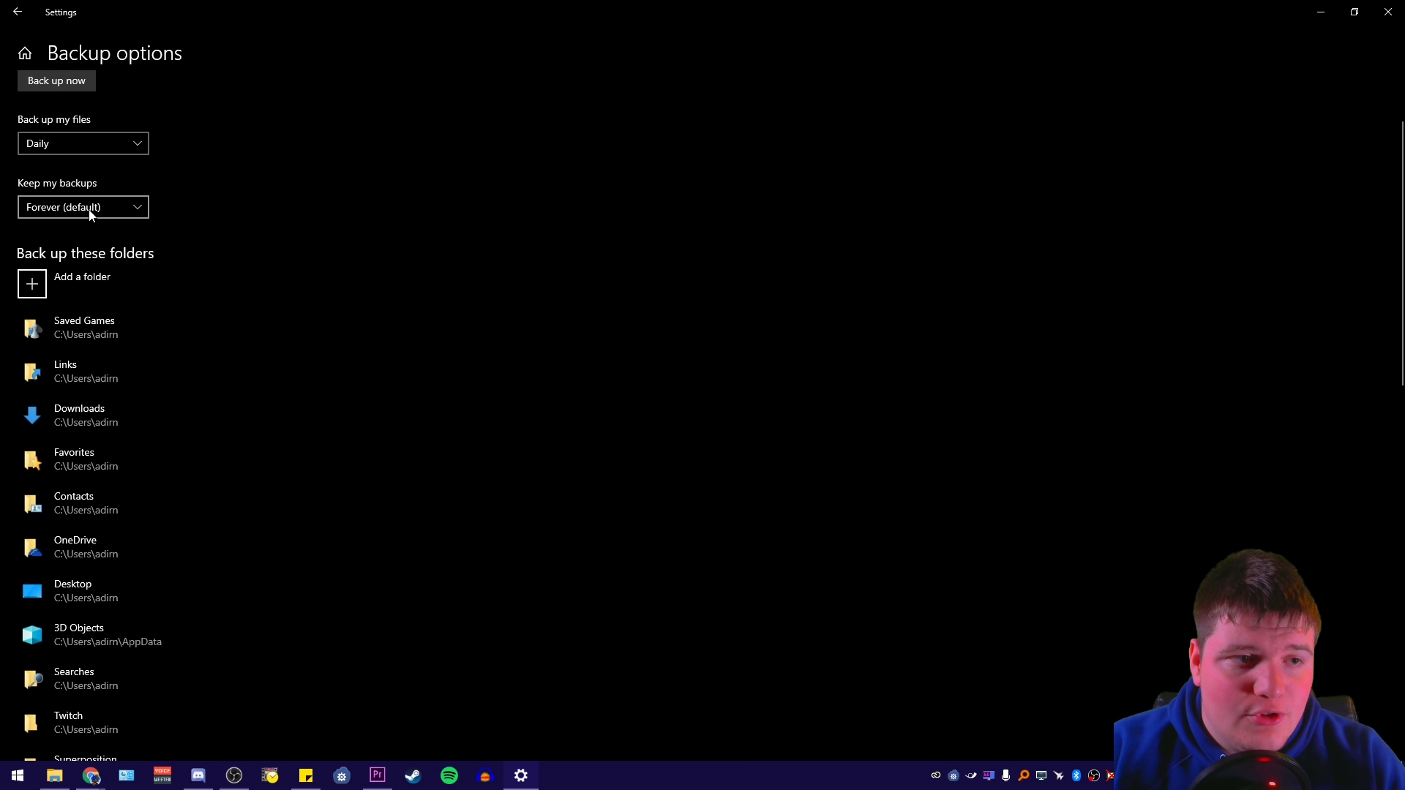
pyautogui.scroll(-5, 125, 337)
pyautogui.scroll(-5, 113, 361)
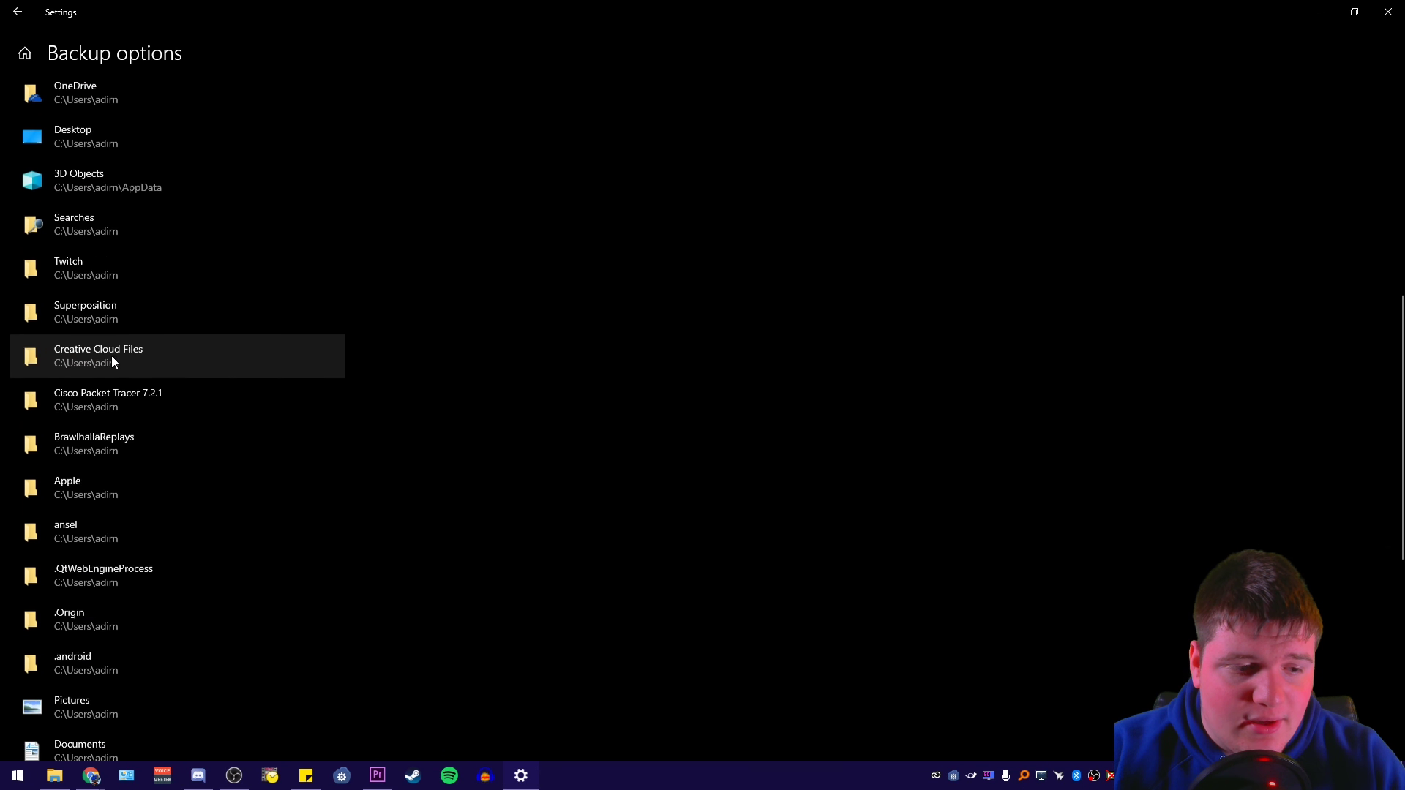
pyautogui.scroll(10, 112, 360)
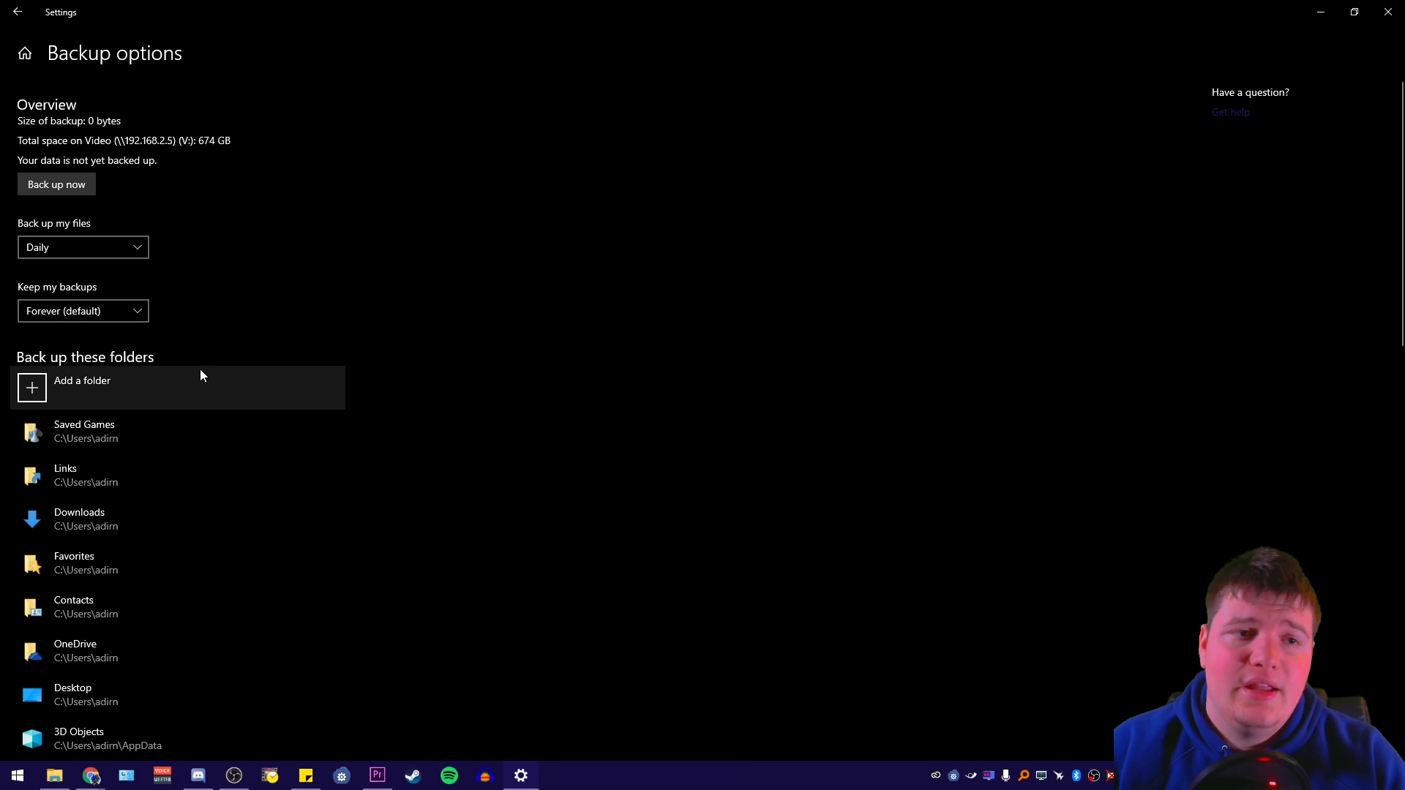
pyautogui.scroll(-2, 202, 374)
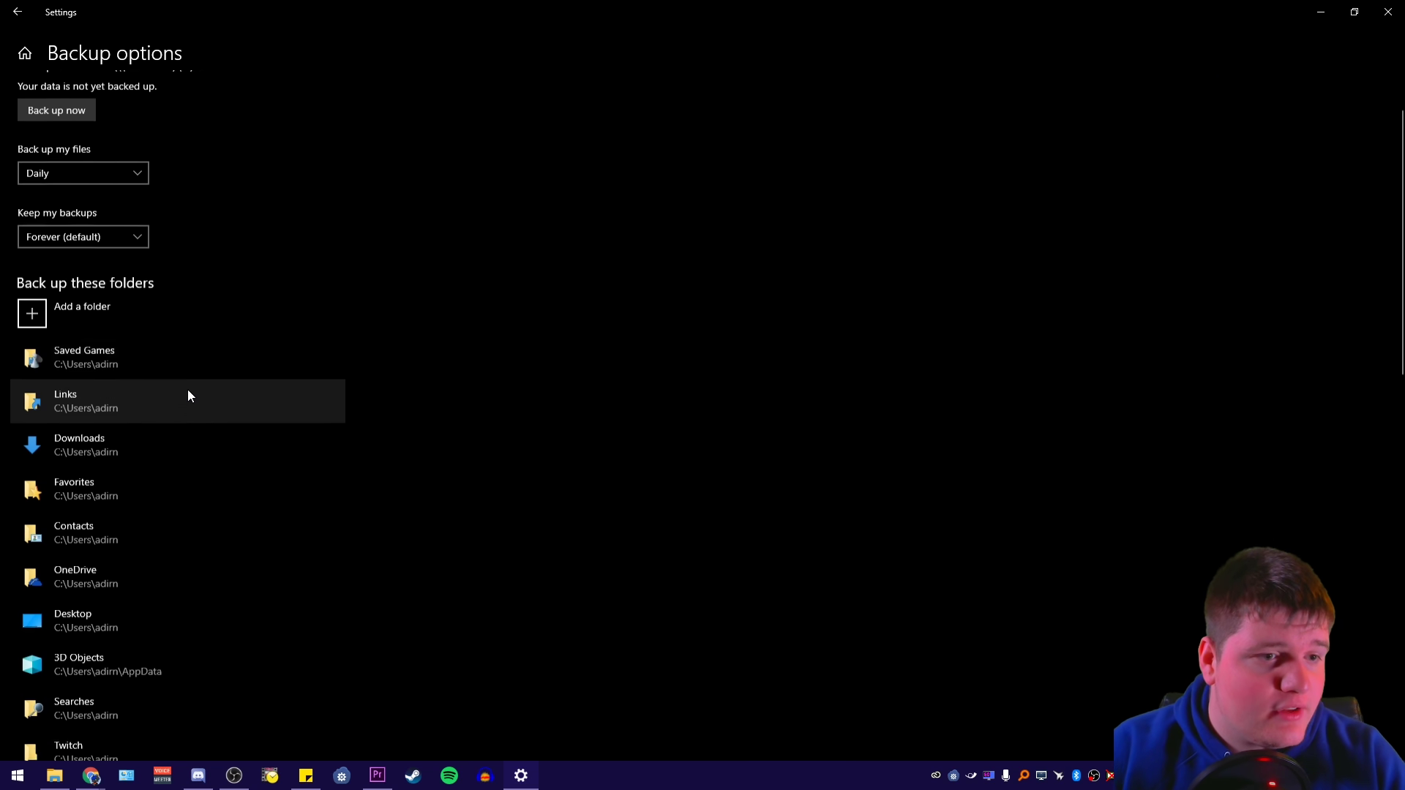
# Remove the Saved Games and Links folders from the backup list
pyautogui.click(126, 348)
pyautogui.click(320, 373)
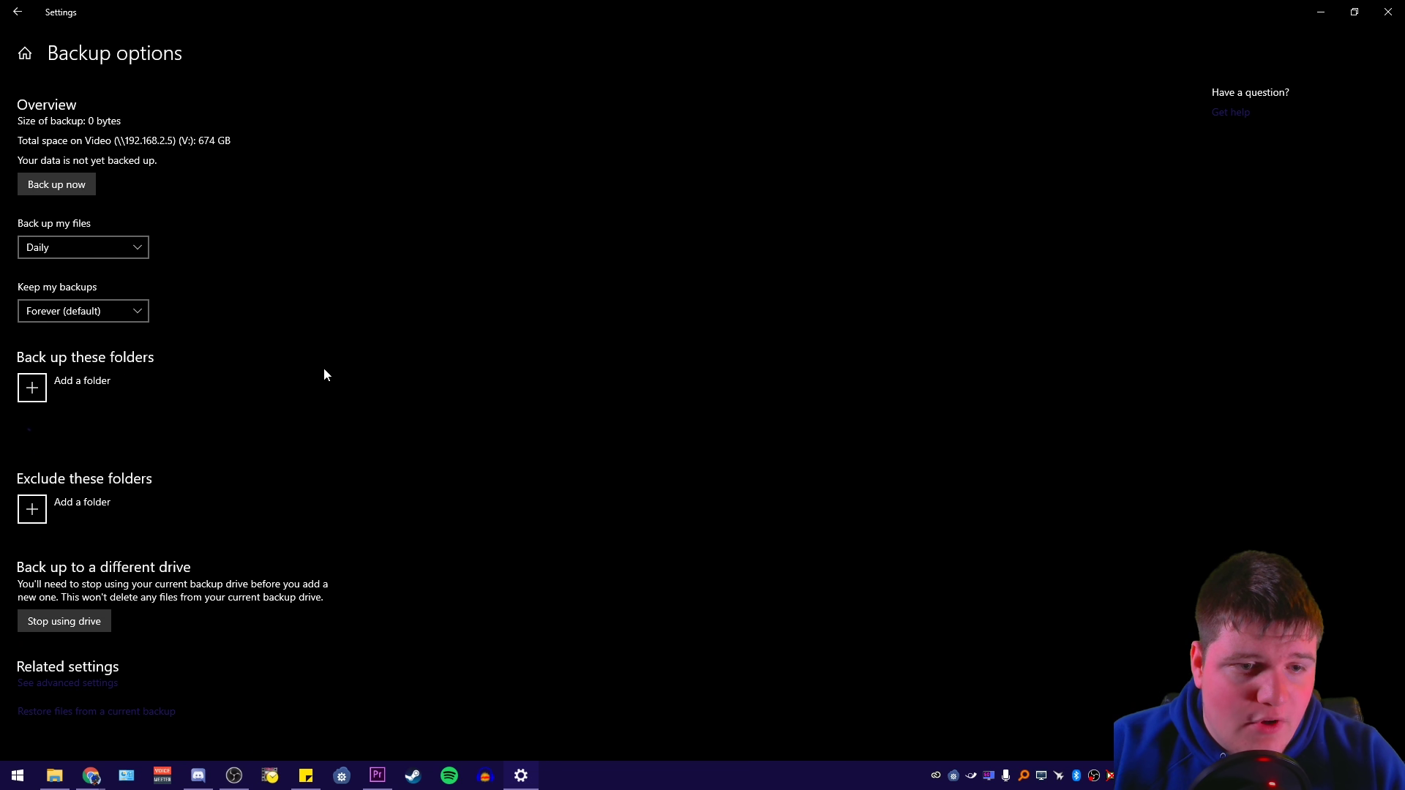
pyautogui.scroll(-4, 147, 395)
pyautogui.click(83, 236)
pyautogui.click(289, 276)
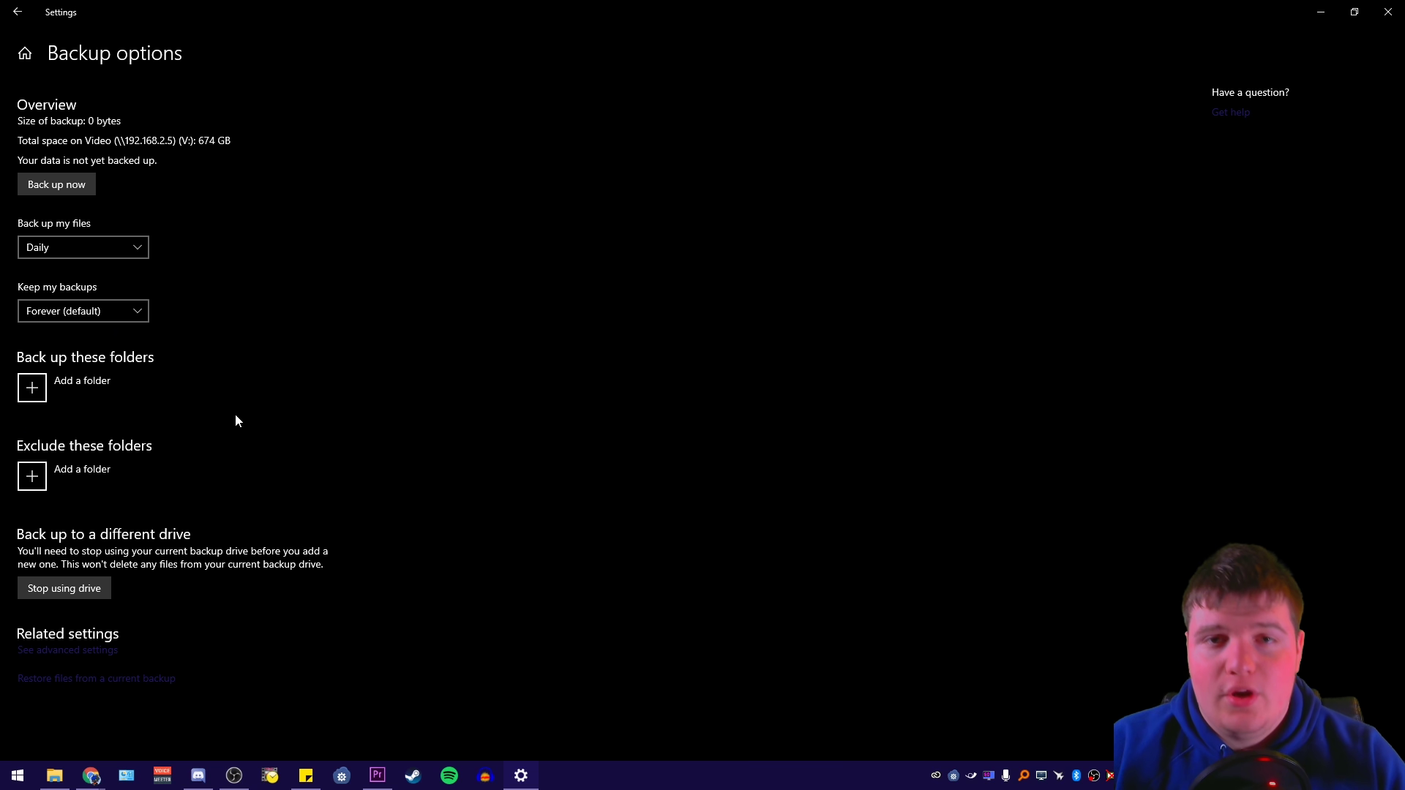
# Add the Media folder on drive M: to the backup, then return to Settings home
pyautogui.click(139, 384)
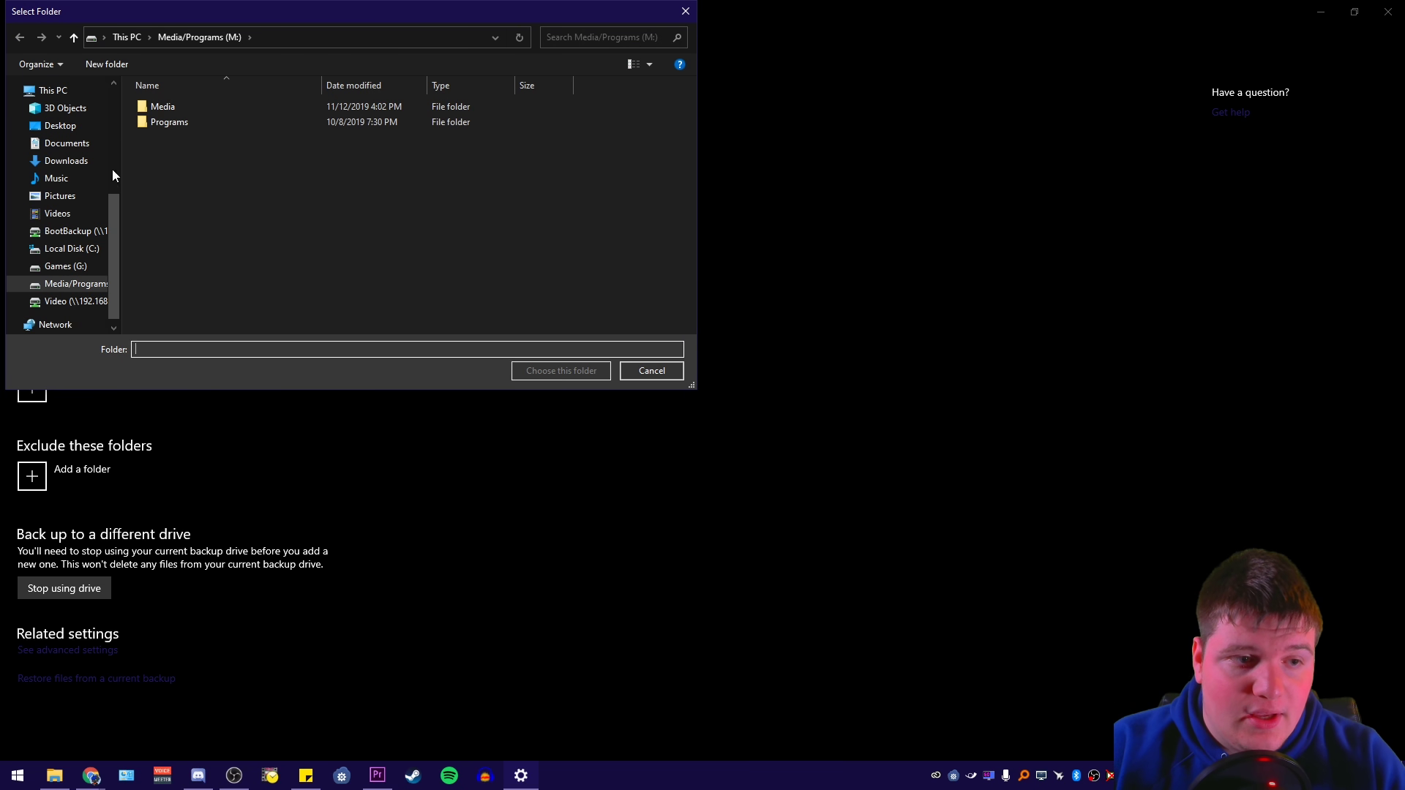
pyautogui.click(72, 284)
pyautogui.click(148, 110)
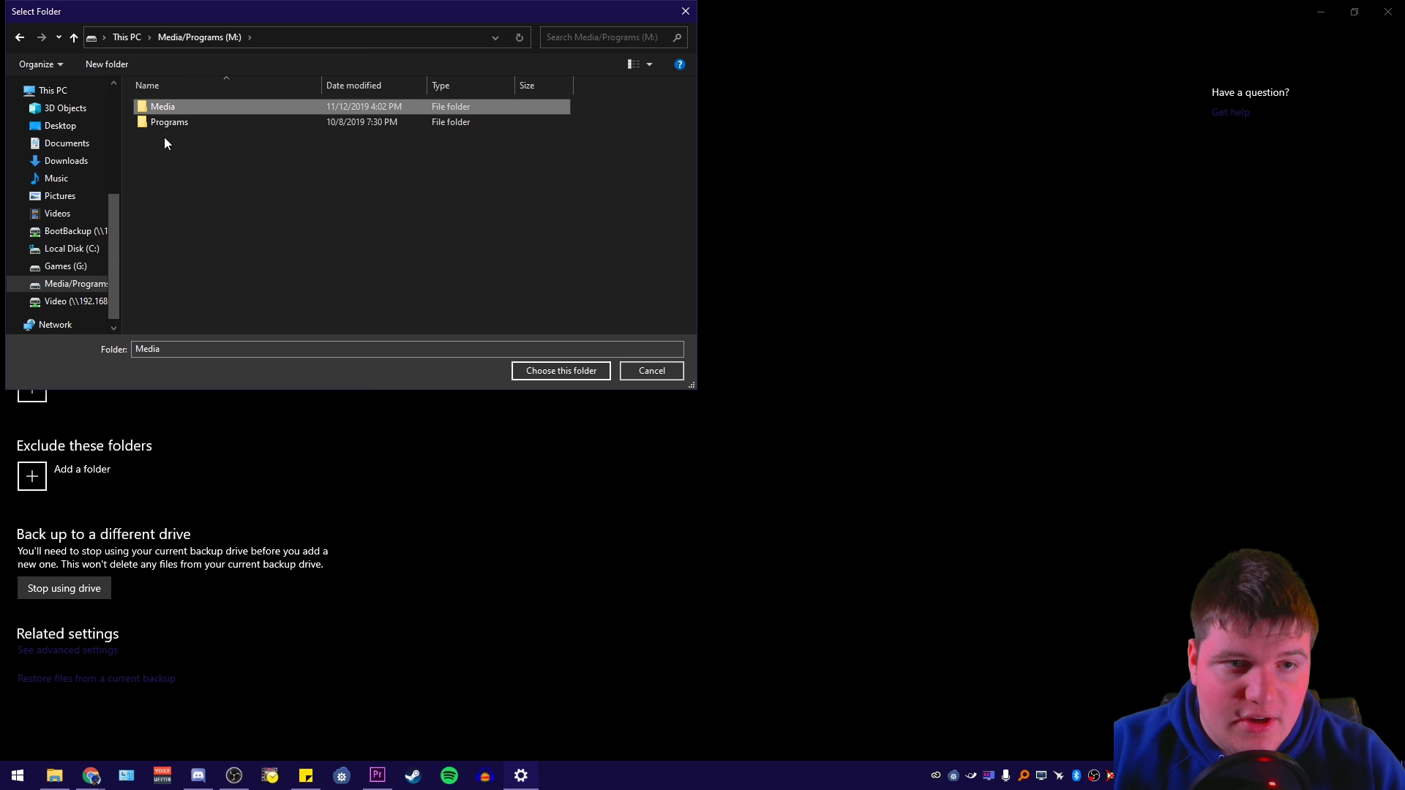
pyautogui.doubleClick(153, 122)
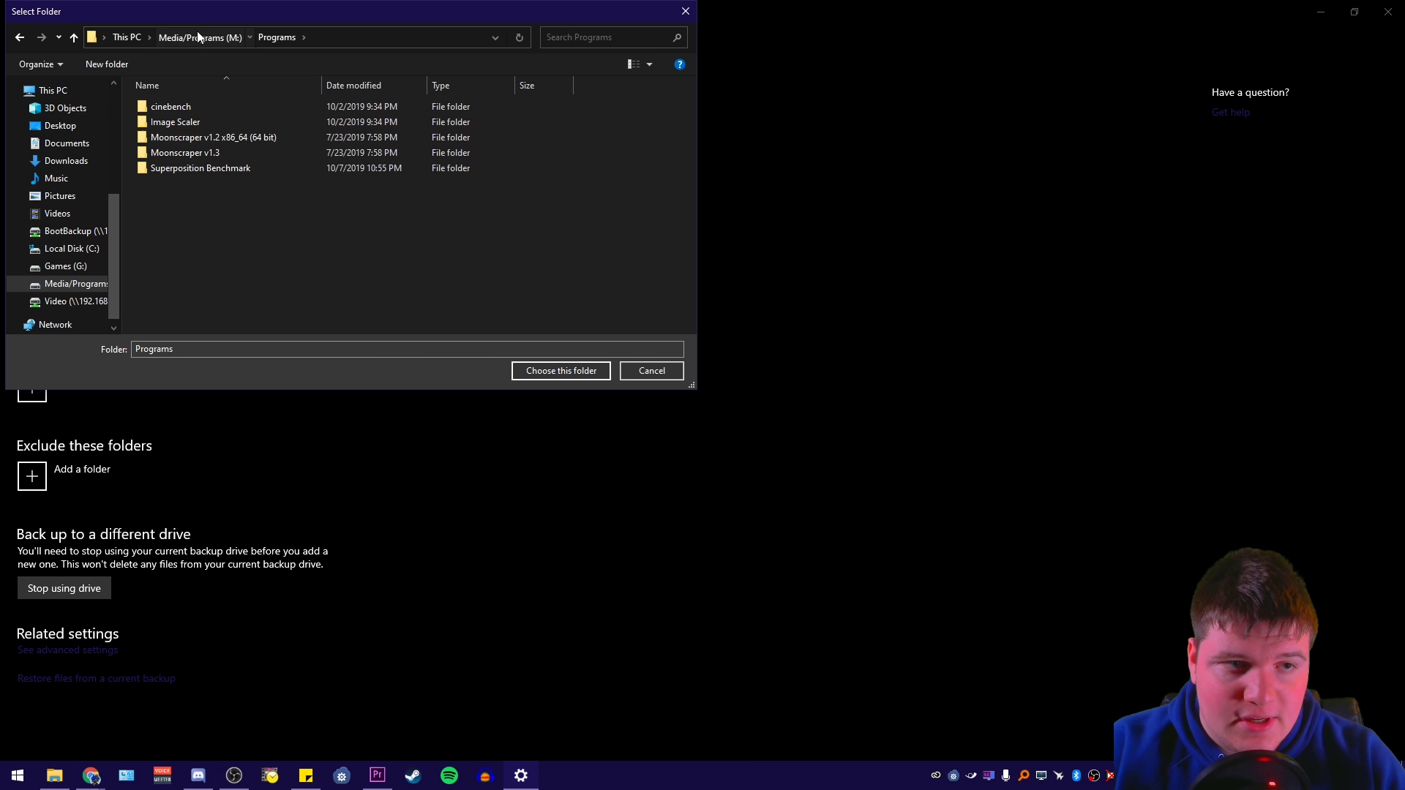
pyautogui.click(198, 36)
pyautogui.click(164, 106)
pyautogui.click(551, 370)
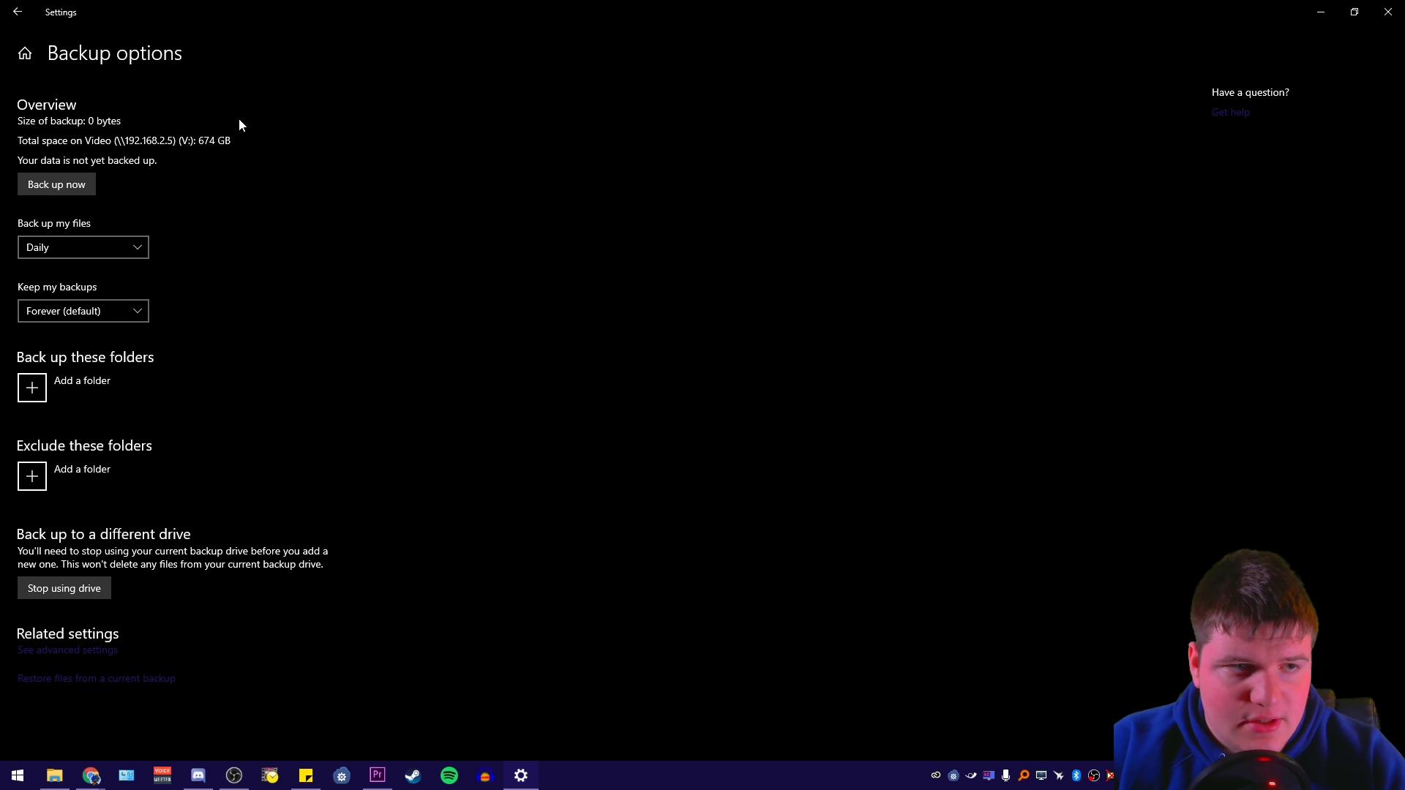
pyautogui.click(117, 388)
pyautogui.click(163, 107)
pyautogui.click(561, 370)
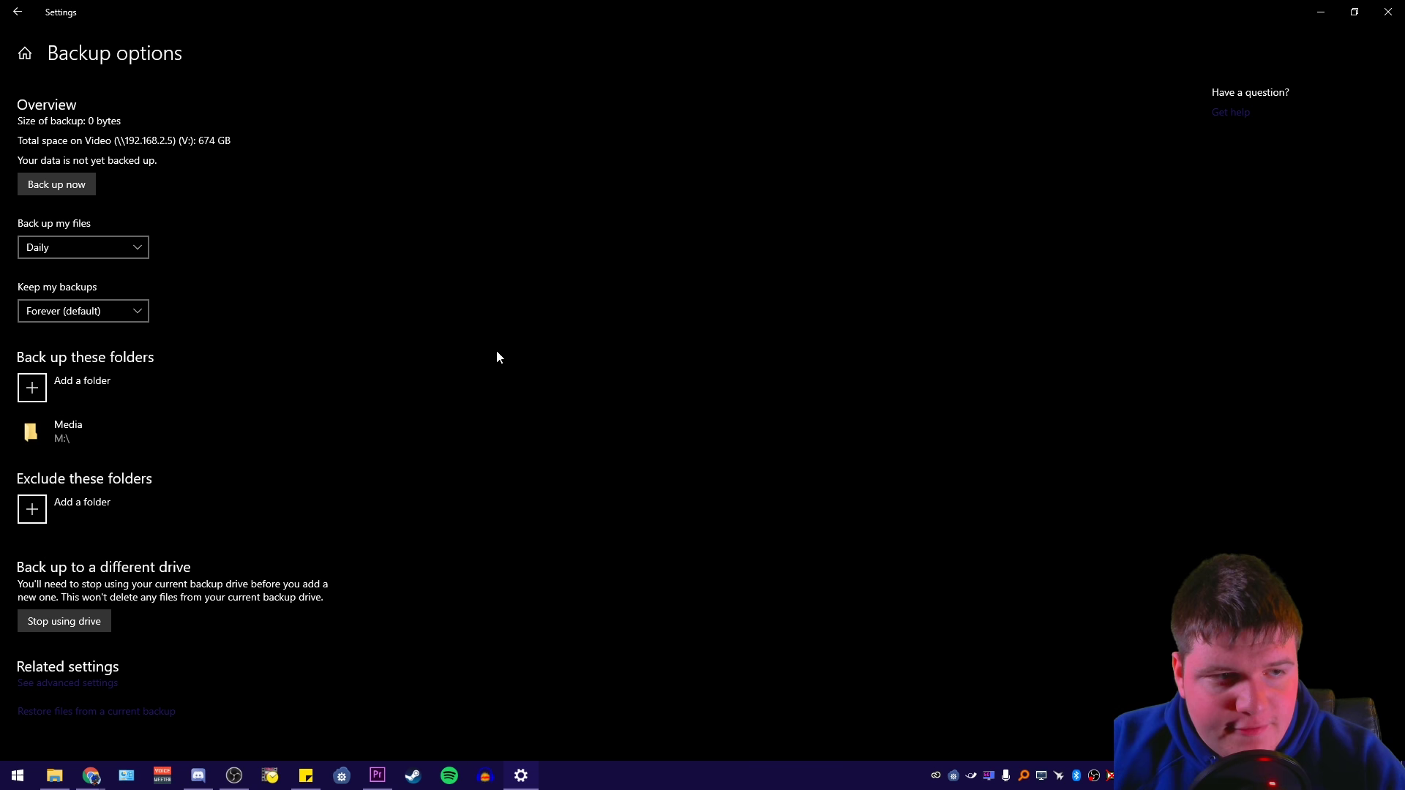
pyautogui.click(31, 58)
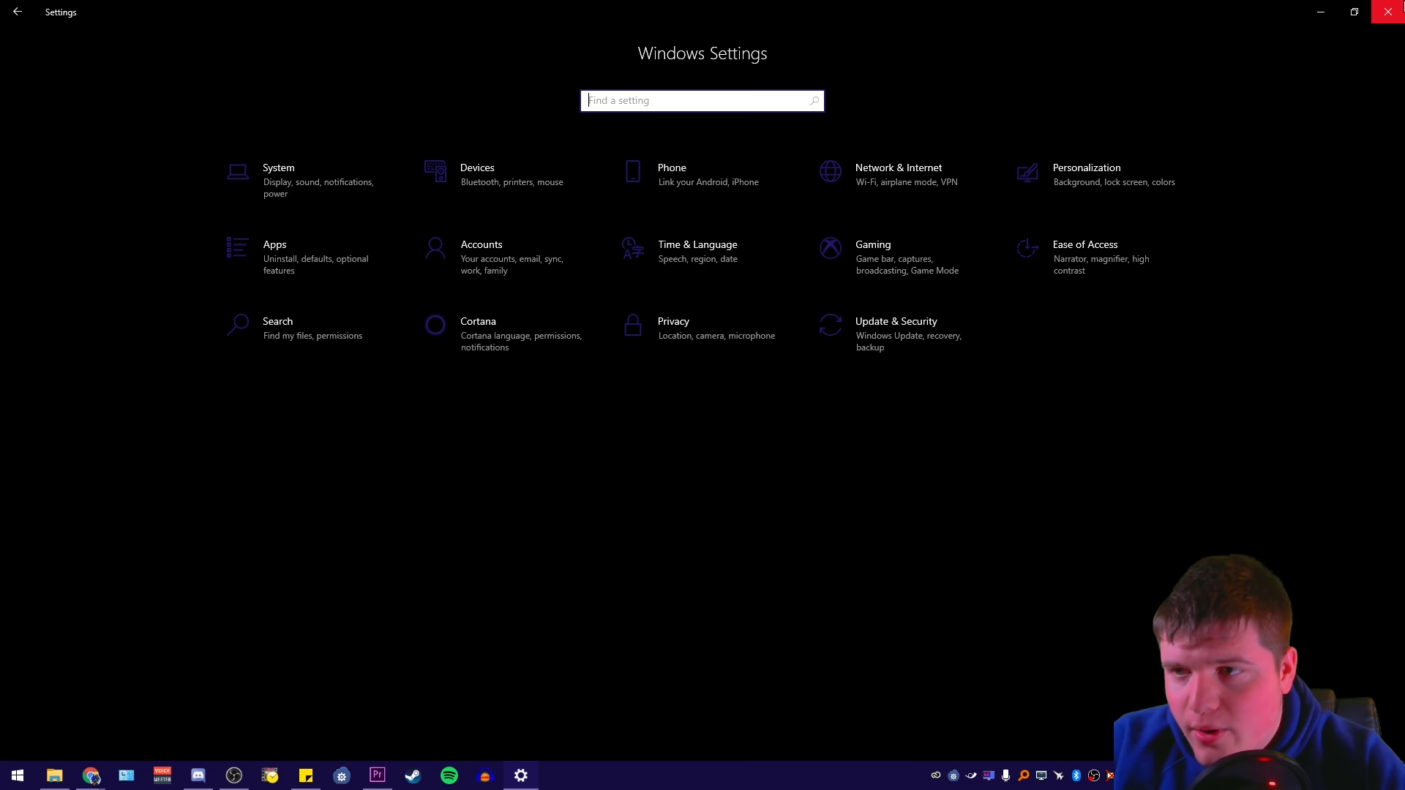
# Close Settings and, in Backup and Restore (Windows 7), set up a backup saved on the network
pyautogui.click(1388, 12)
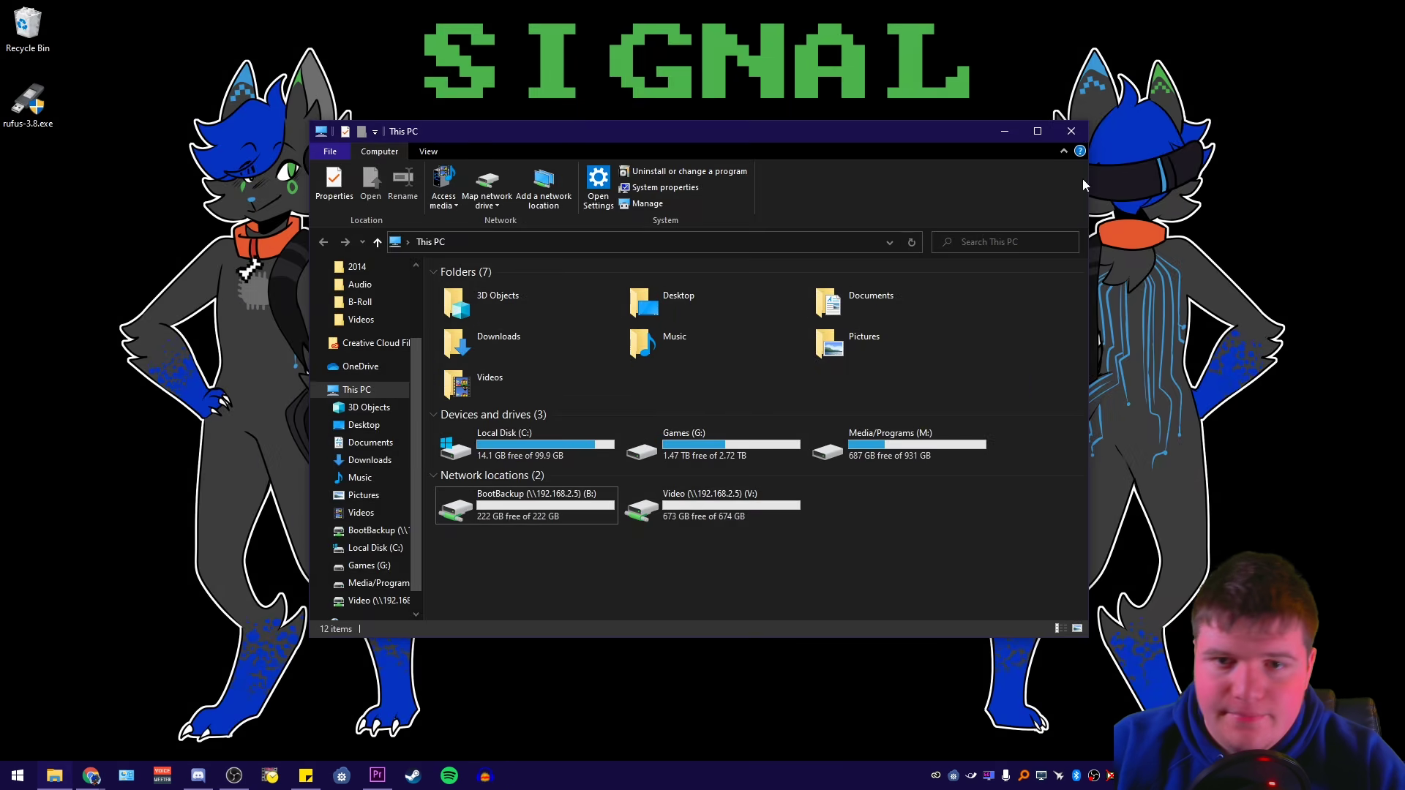
pyautogui.click(126, 776)
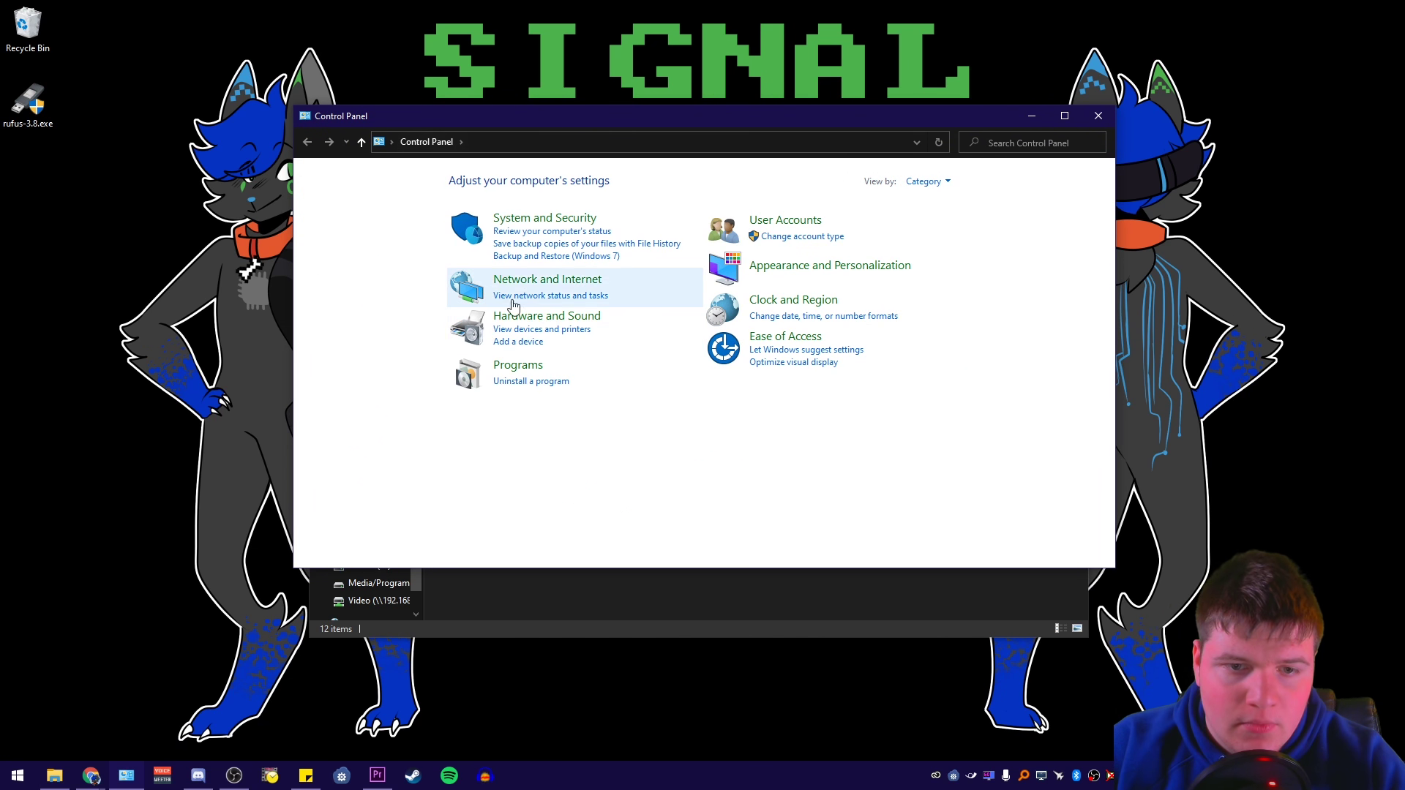
pyautogui.click(512, 219)
pyautogui.click(512, 375)
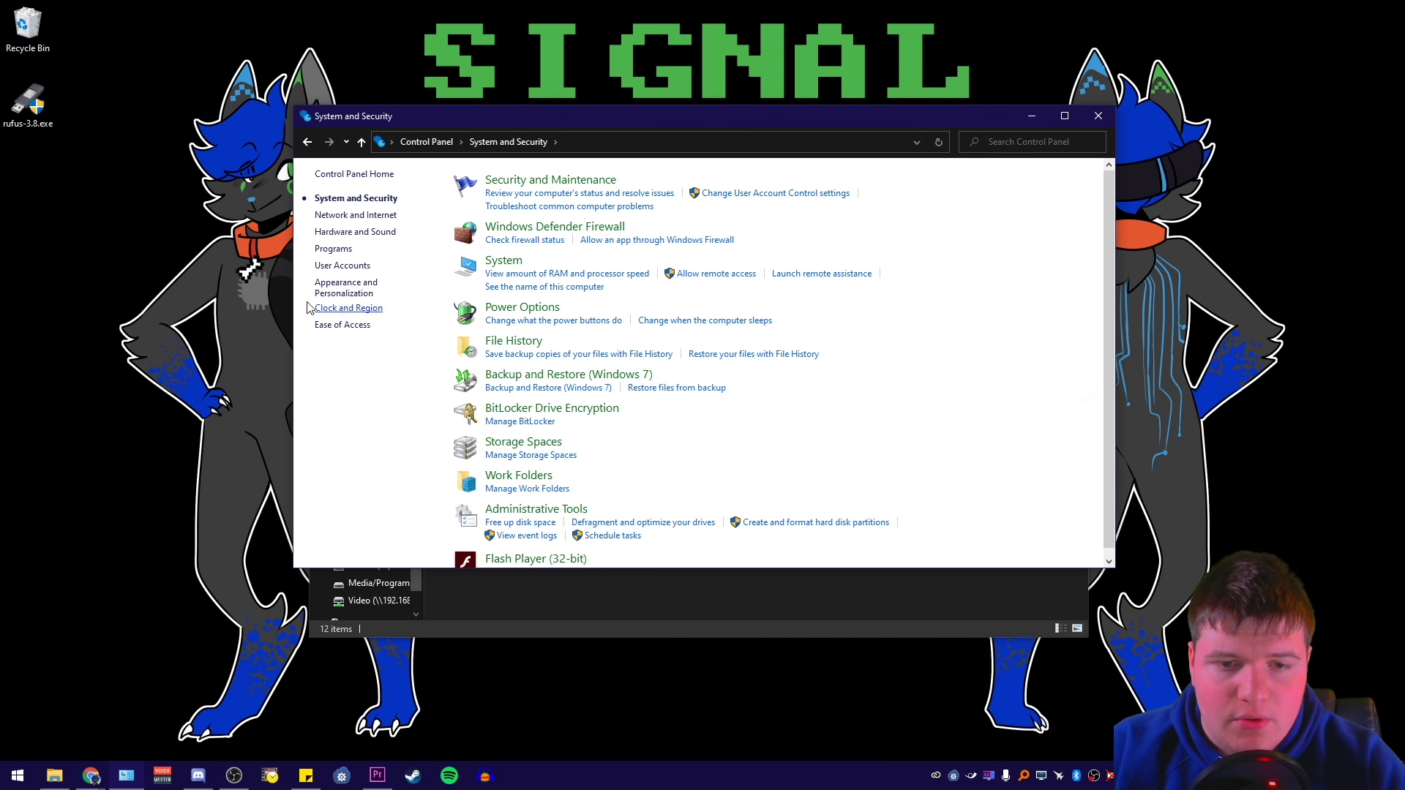
pyautogui.moveTo(545, 116); pyautogui.dragTo(502, 117)
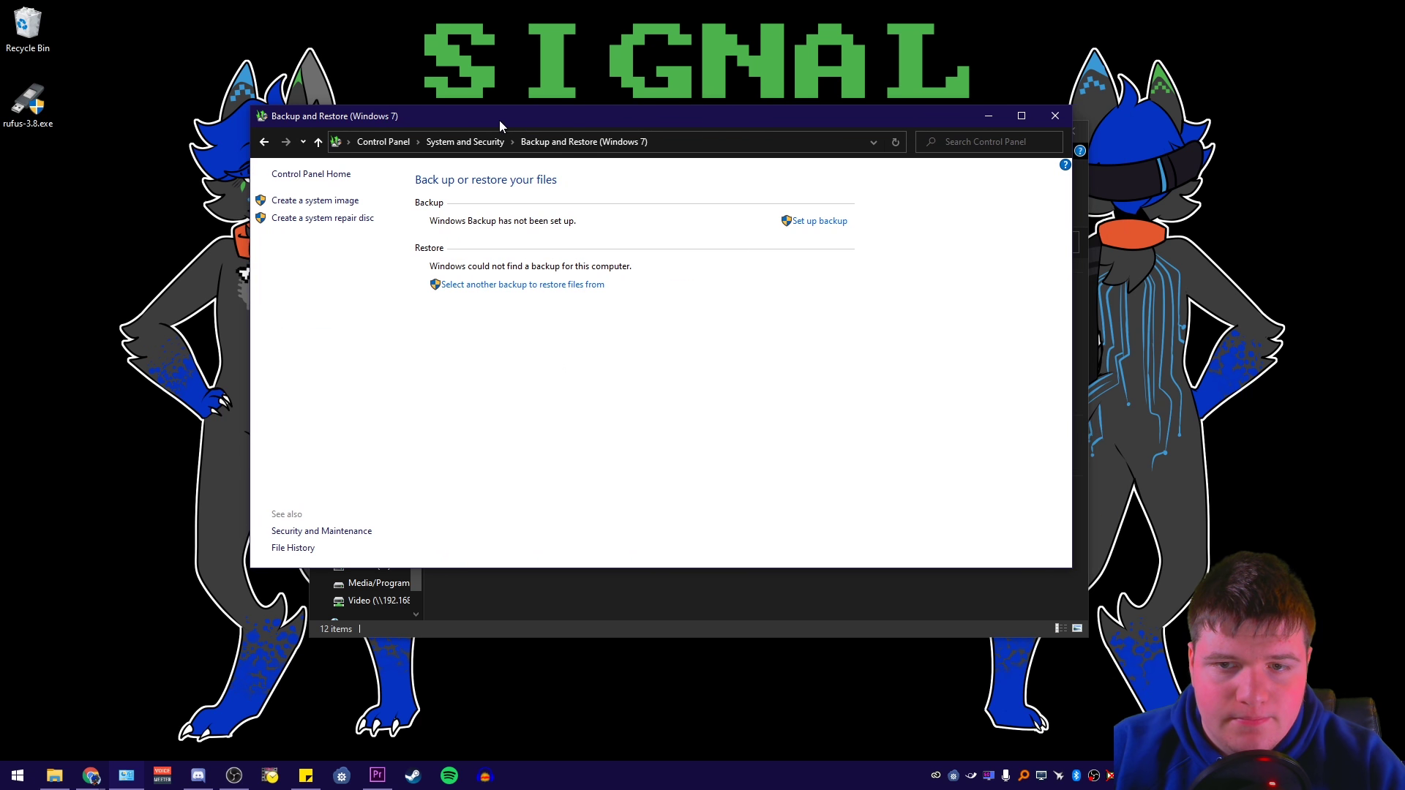
pyautogui.click(796, 222)
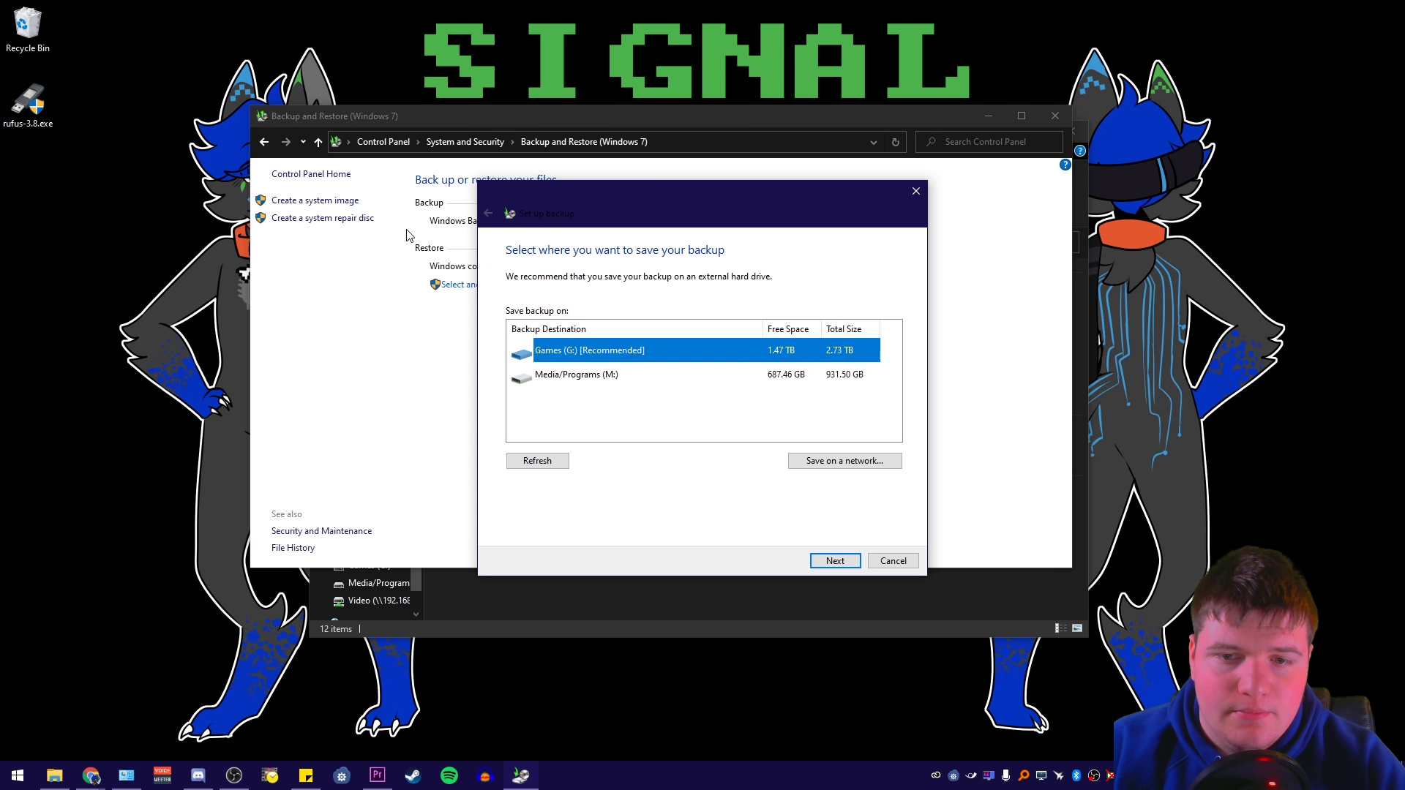
pyautogui.click(811, 462)
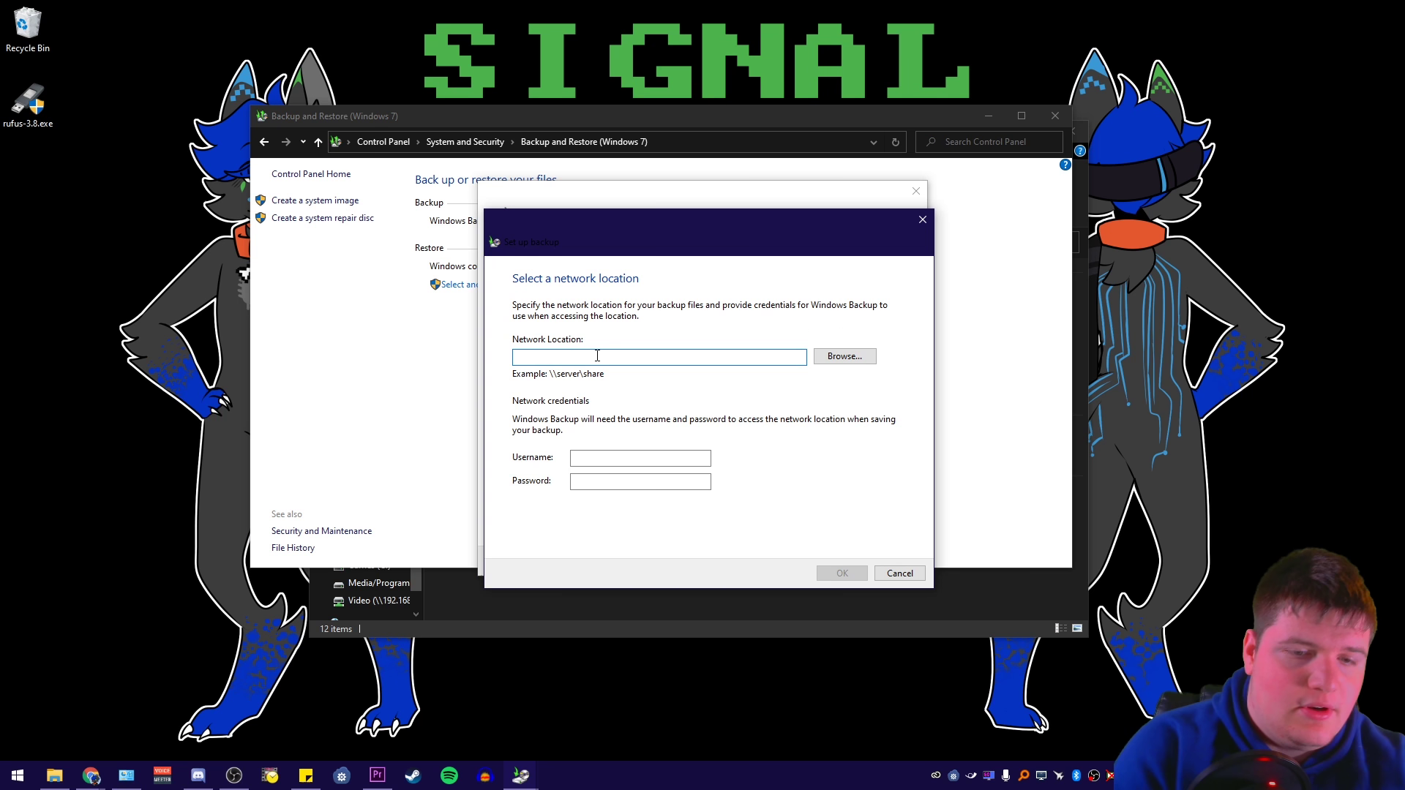
# Enter \\192.168.2.5\BootBackup as the network location with the share's username and password
pyautogui.write('\\192')
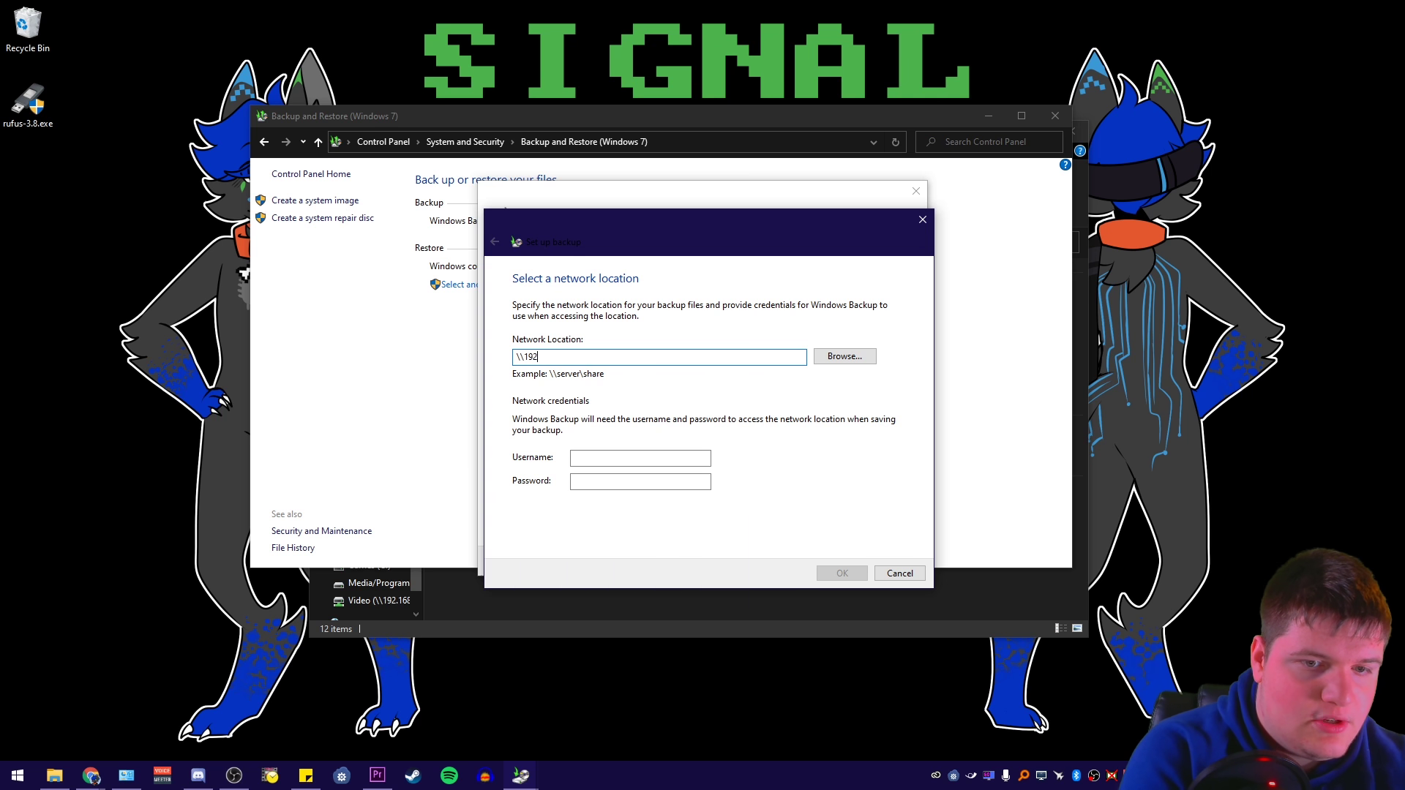
pyautogui.write('.168.2.5\\')
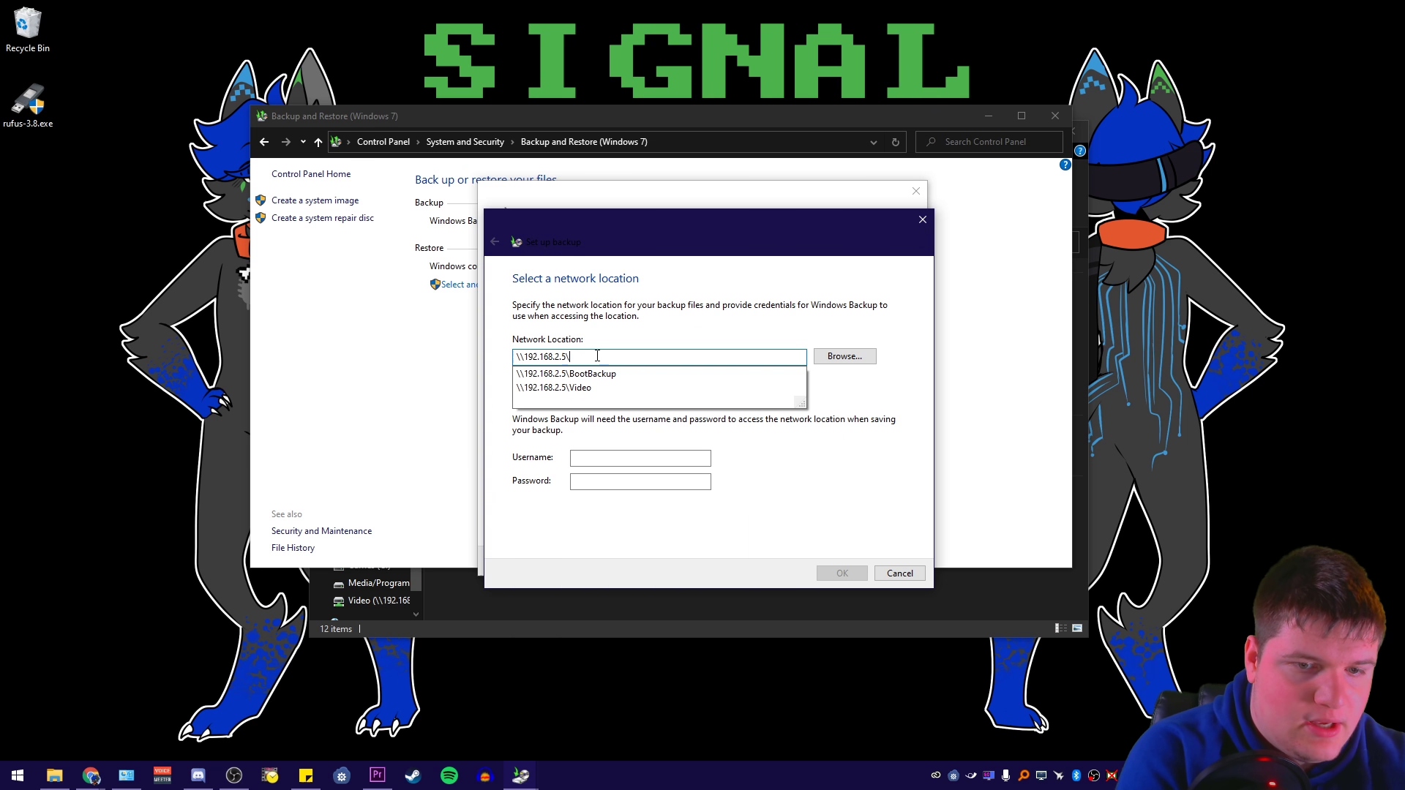
pyautogui.write('Boo')
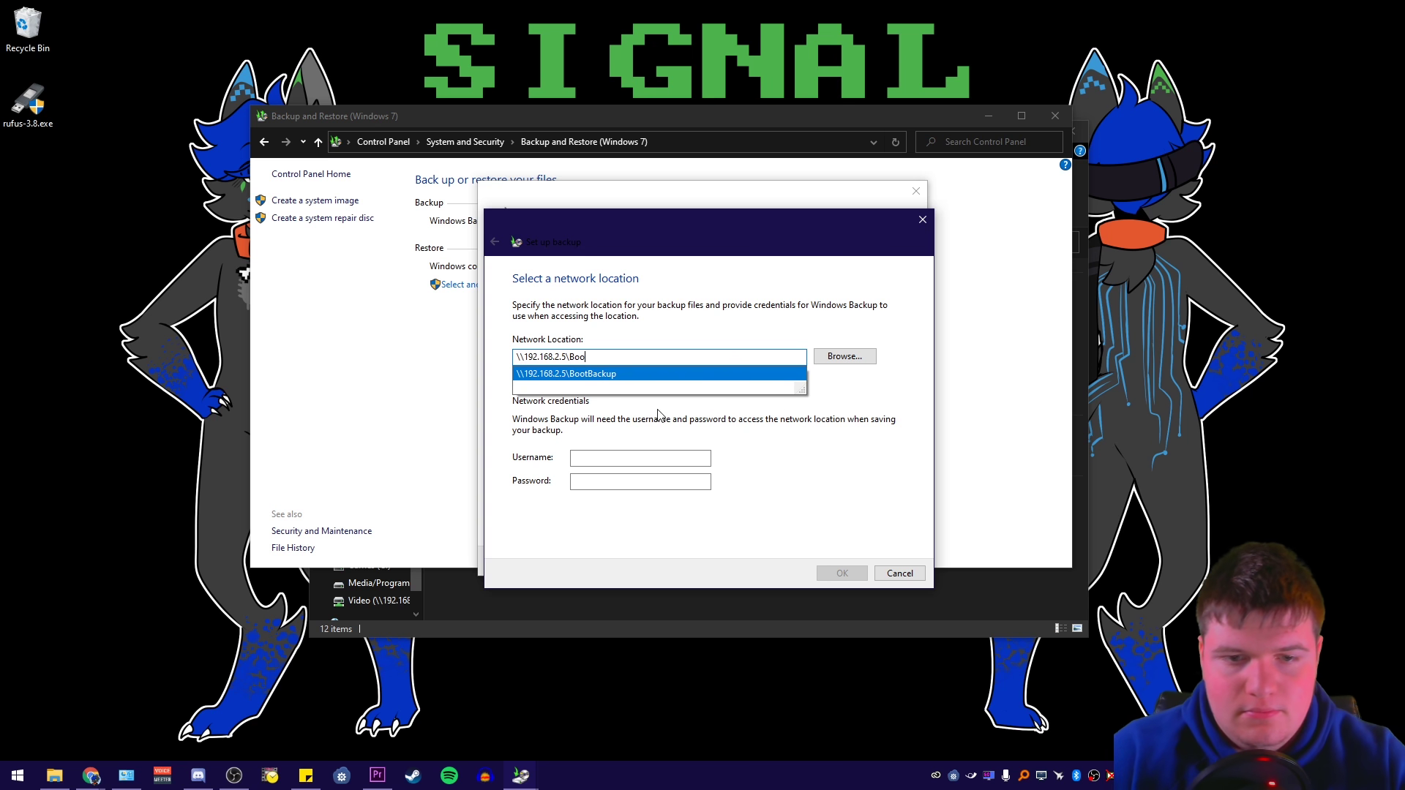
pyautogui.press('Return')
pyautogui.click(629, 458)
pyautogui.write('Signal')
pyautogui.press('Tab')
pyautogui.write('***********')
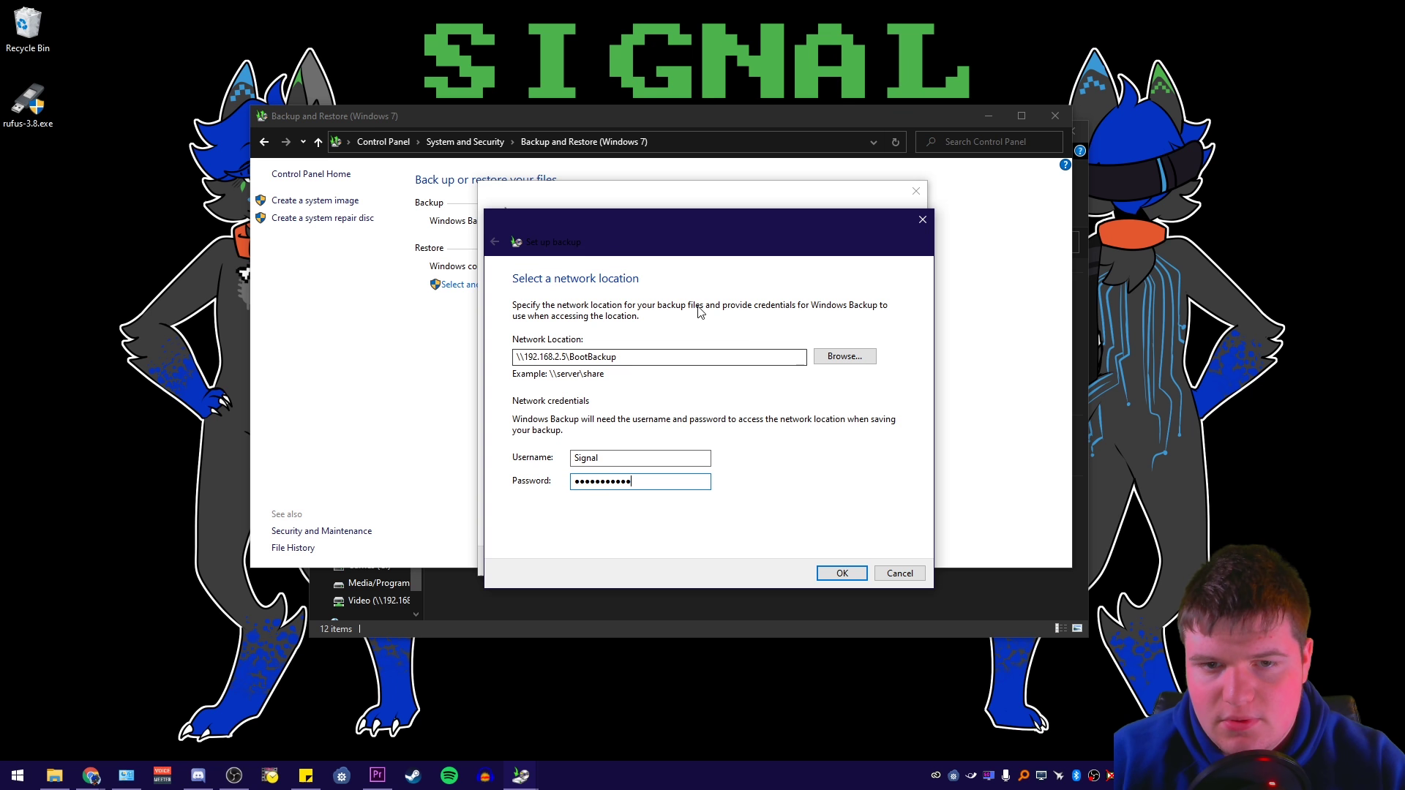
pyautogui.click(842, 573)
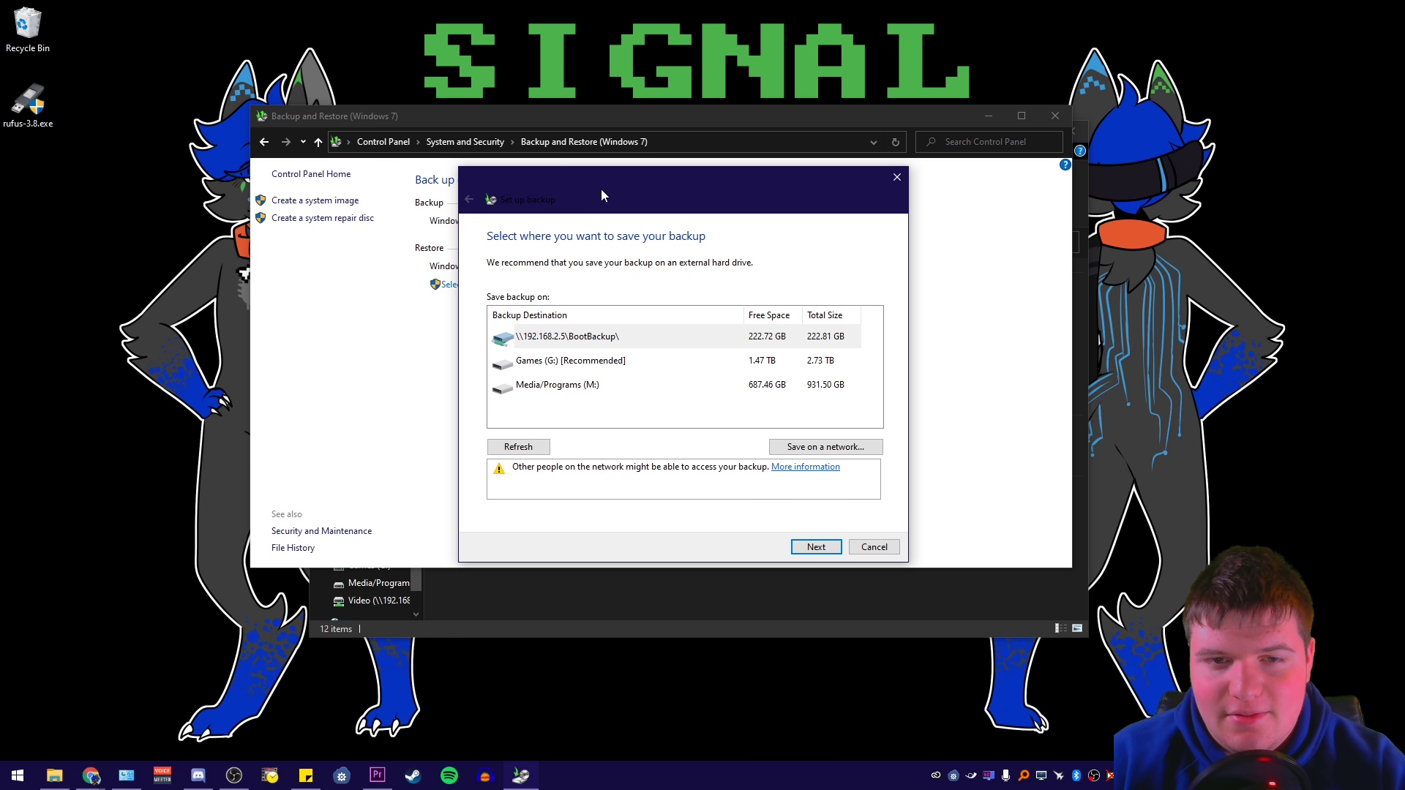
pyautogui.moveTo(601, 182); pyautogui.dragTo(584, 176)
# With BootBackup as destination, choose backup items manually and exclude newly created users' data
pyautogui.click(789, 541)
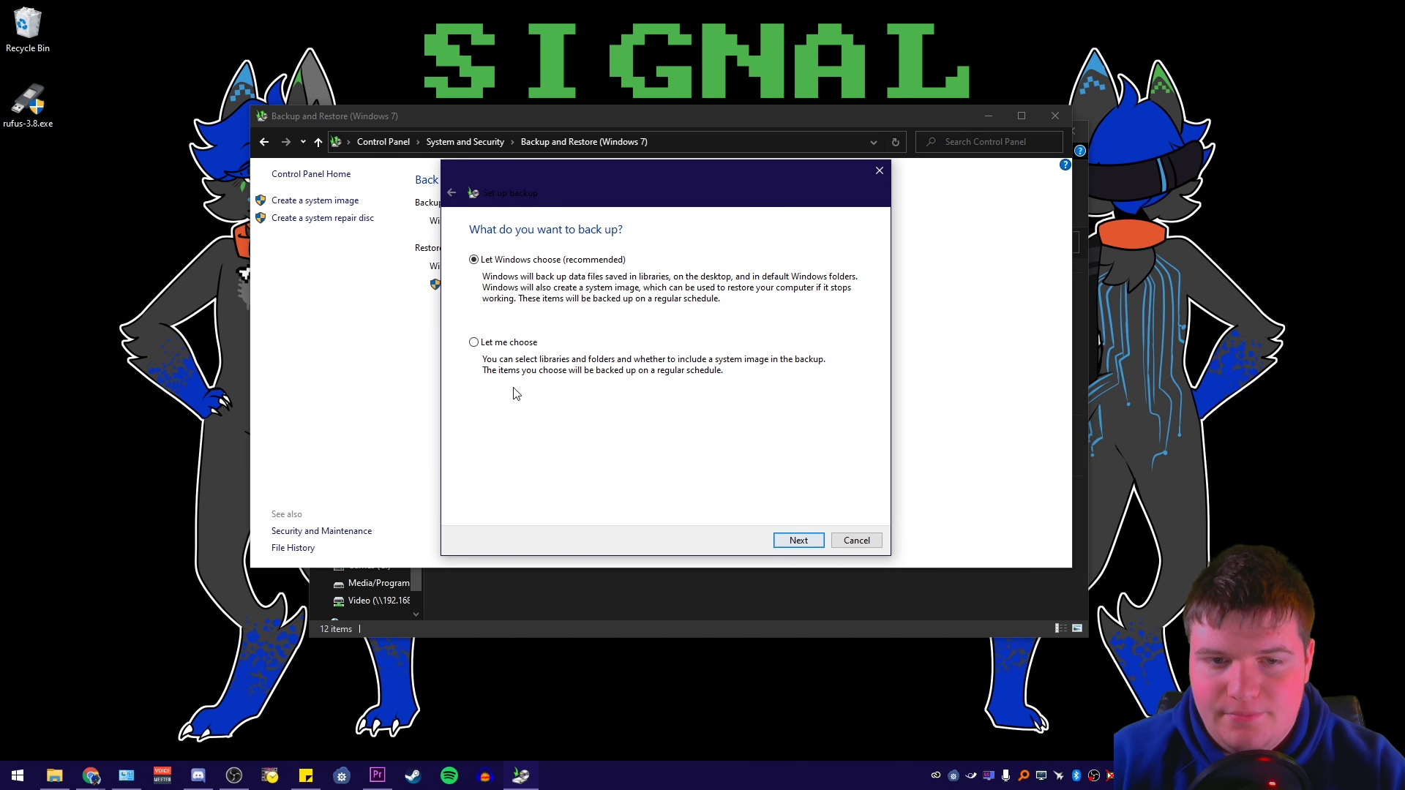
pyautogui.click(451, 192)
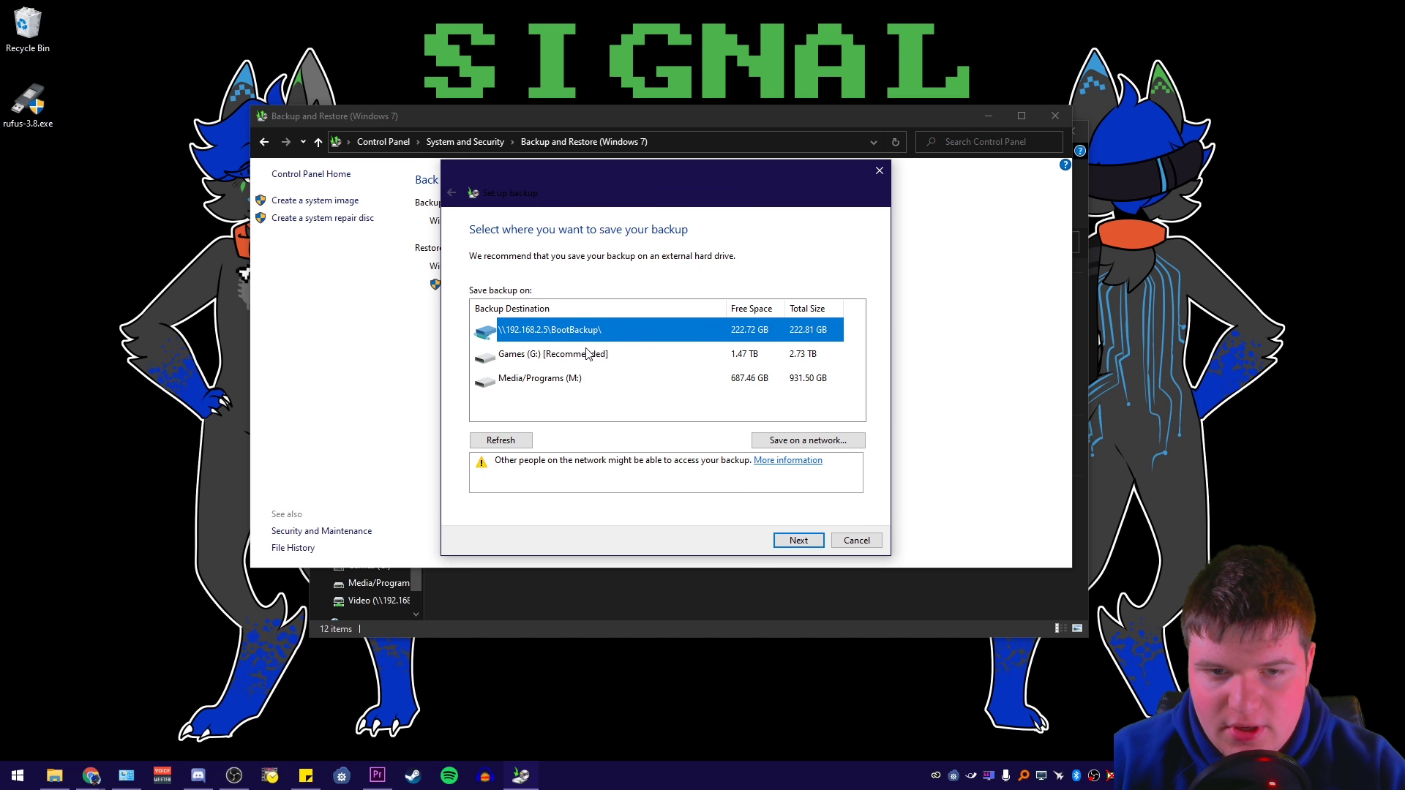
pyautogui.click(784, 542)
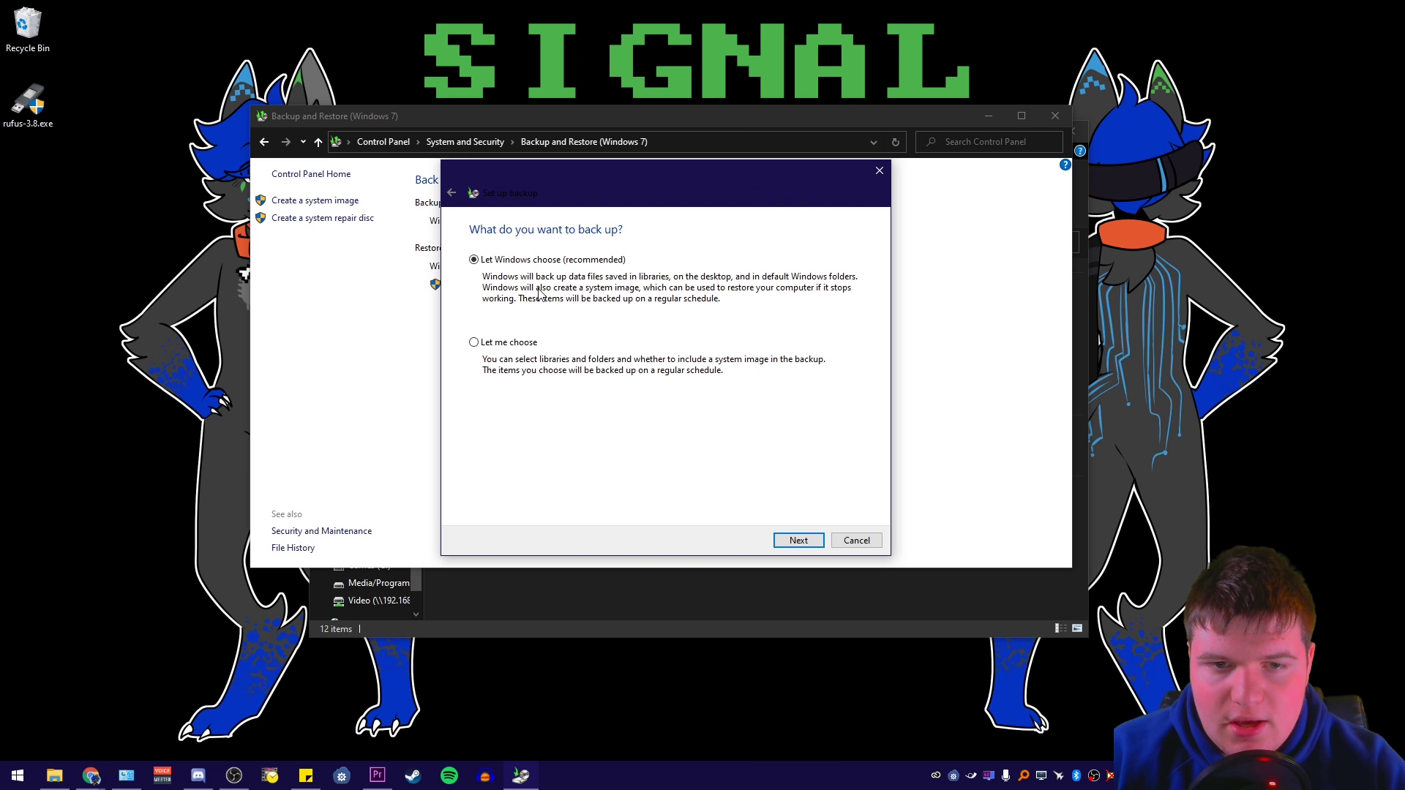
pyautogui.click(497, 346)
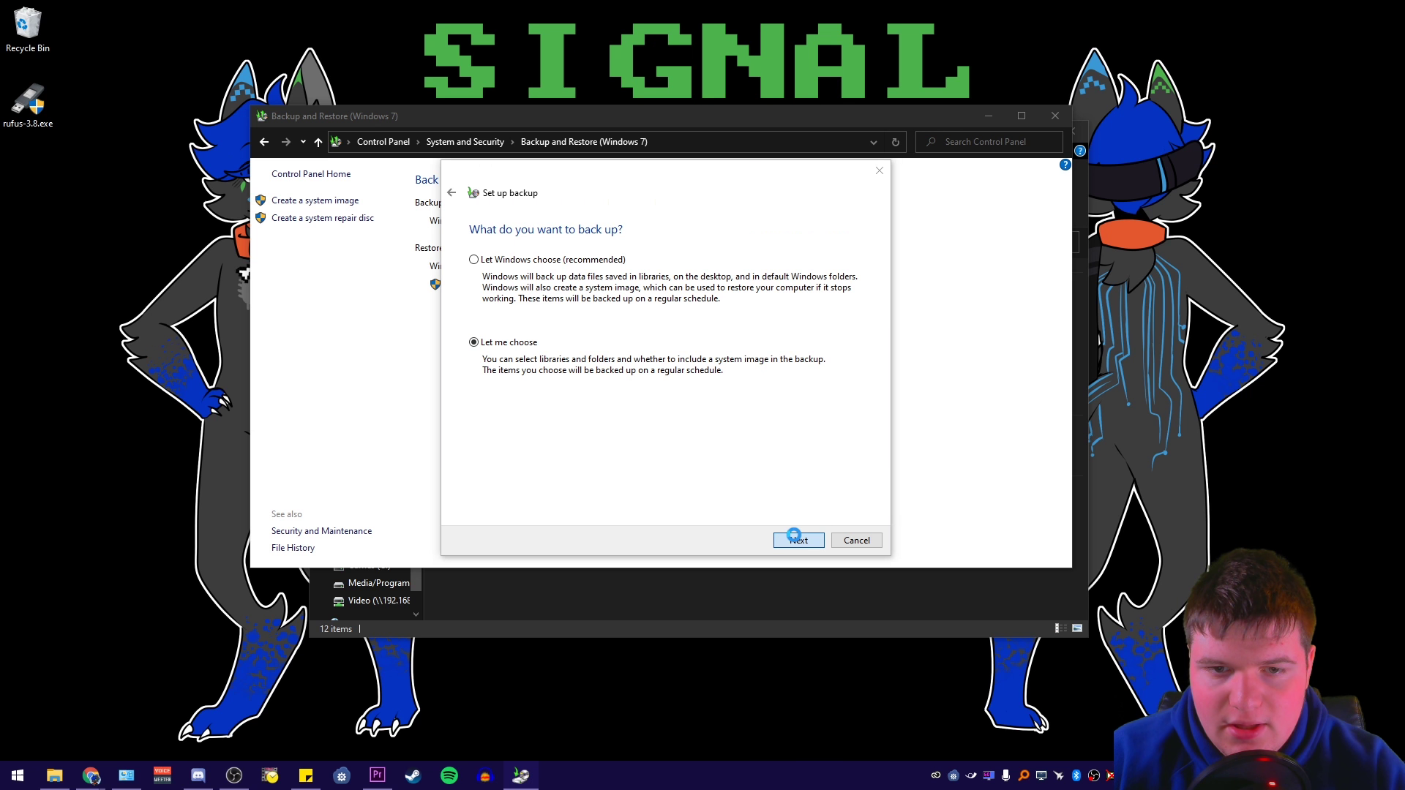
pyautogui.click(793, 540)
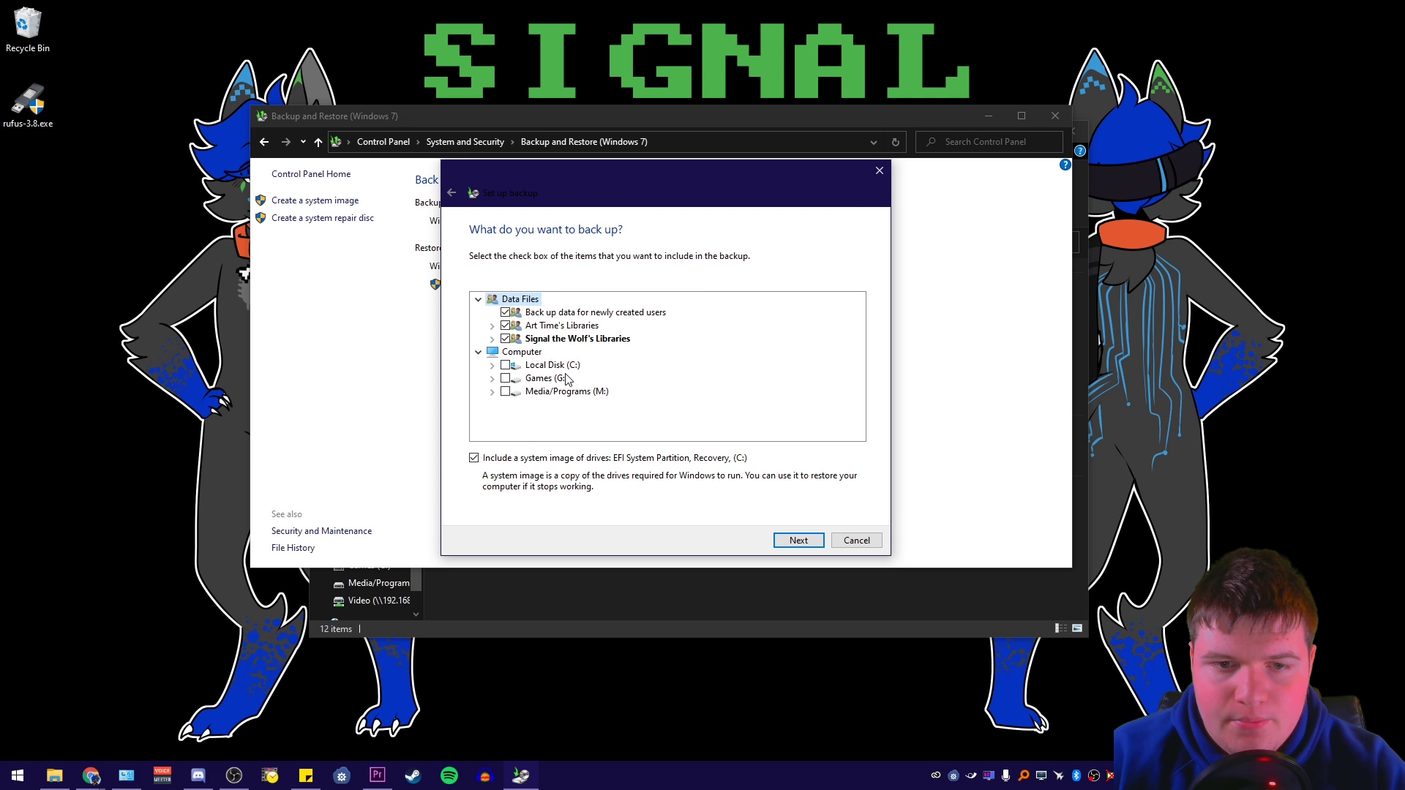
pyautogui.click(505, 313)
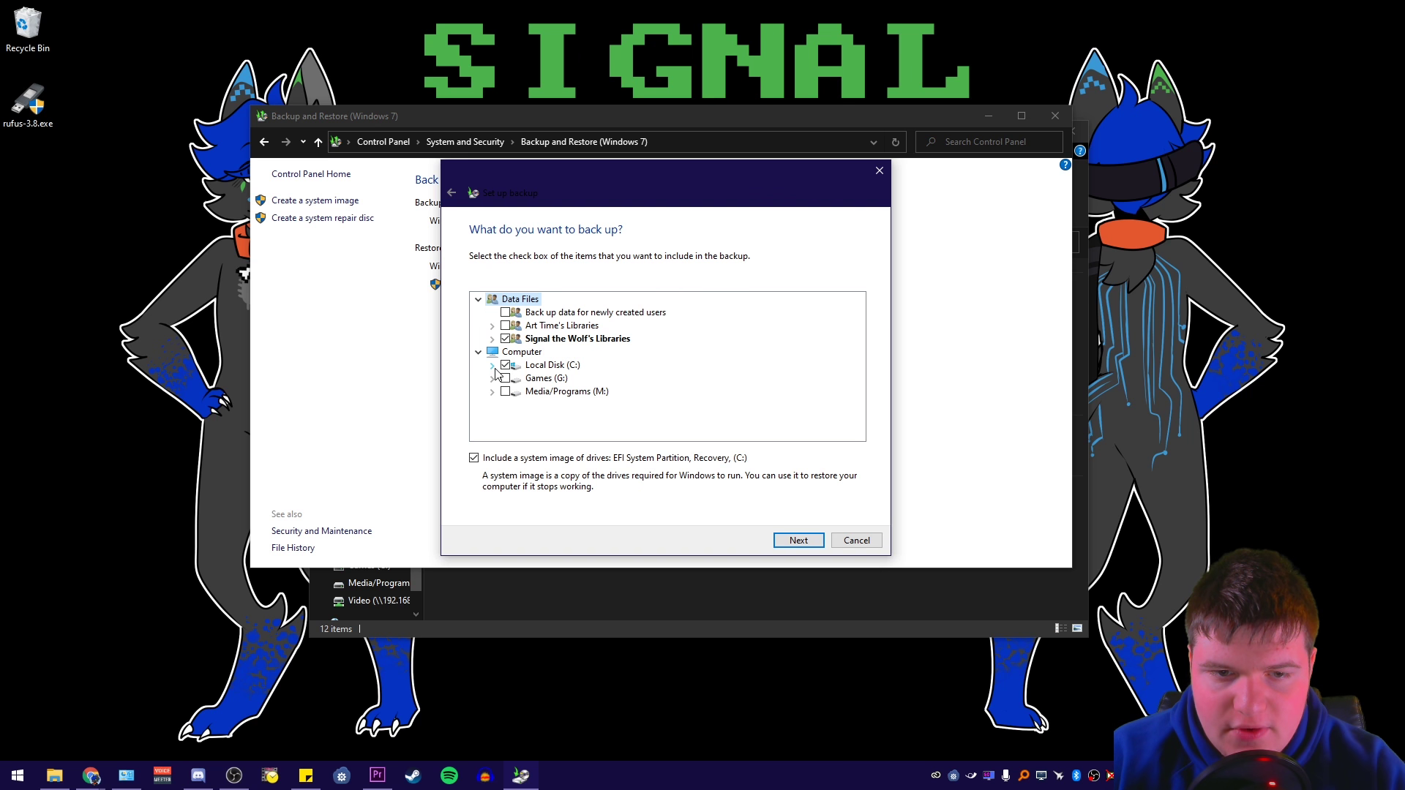
pyautogui.click(493, 367)
pyautogui.click(492, 299)
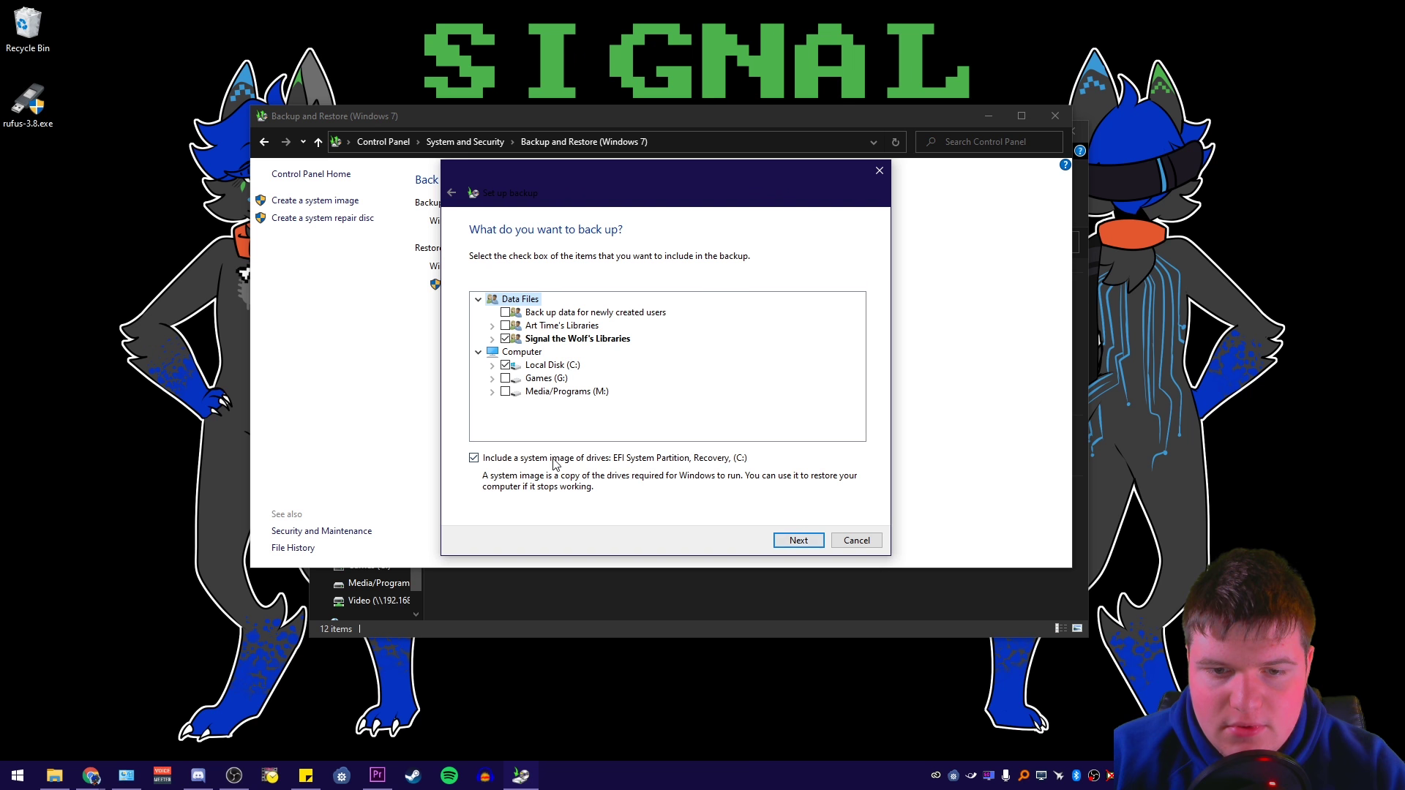
pyautogui.click(796, 542)
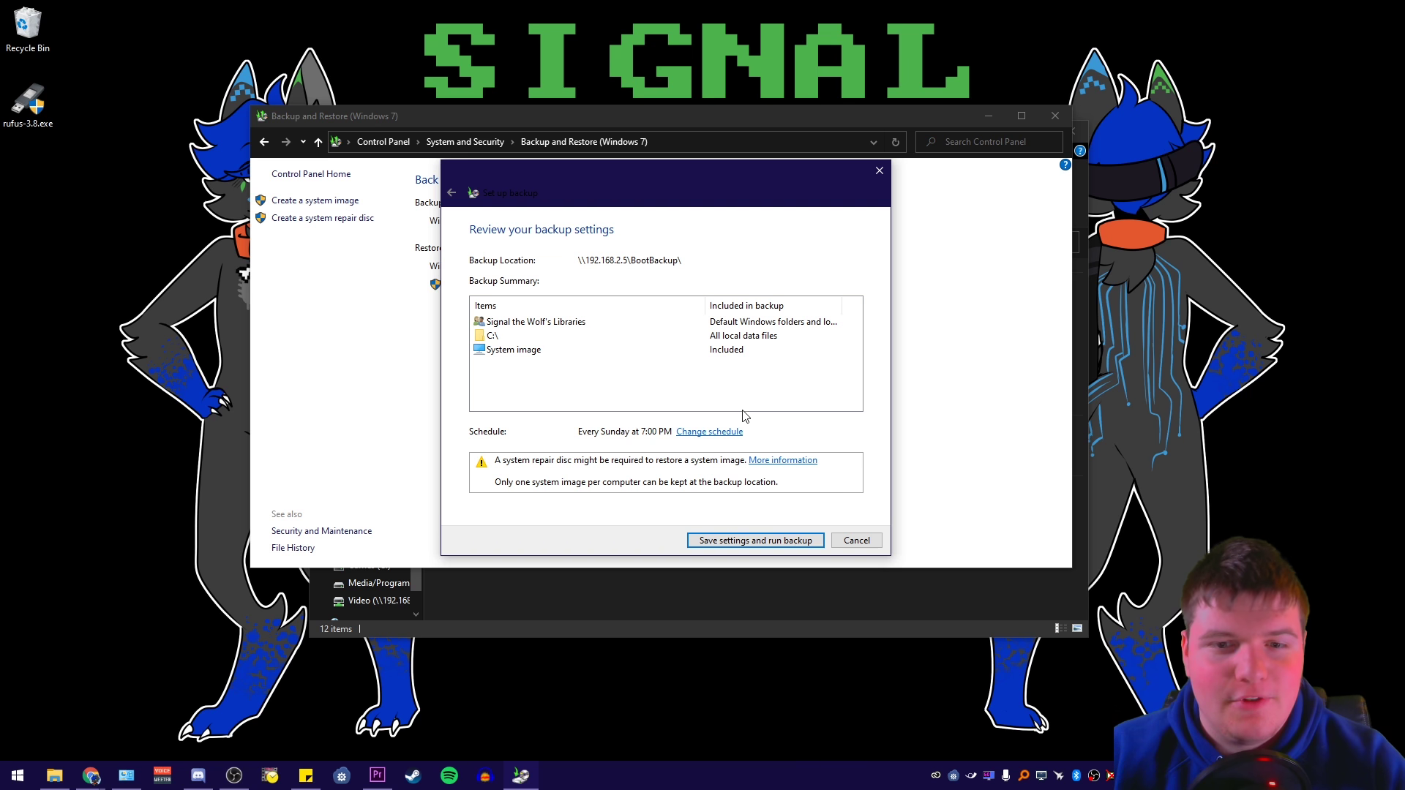
# Schedule the backup weekly on Sunday at 3:00 AM, then save settings and run it
pyautogui.click(703, 431)
pyautogui.moveTo(593, 200); pyautogui.dragTo(789, 224)
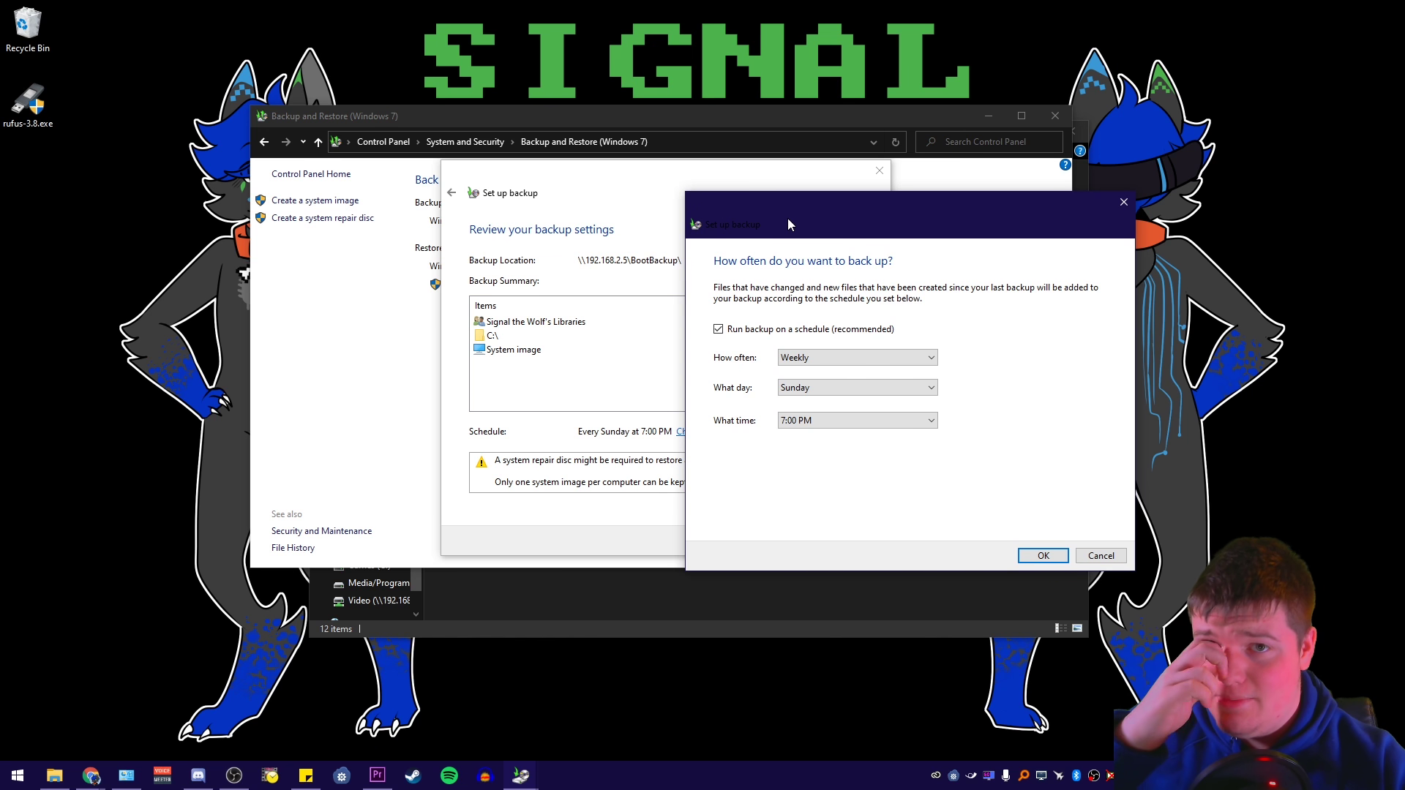
pyautogui.click(852, 359)
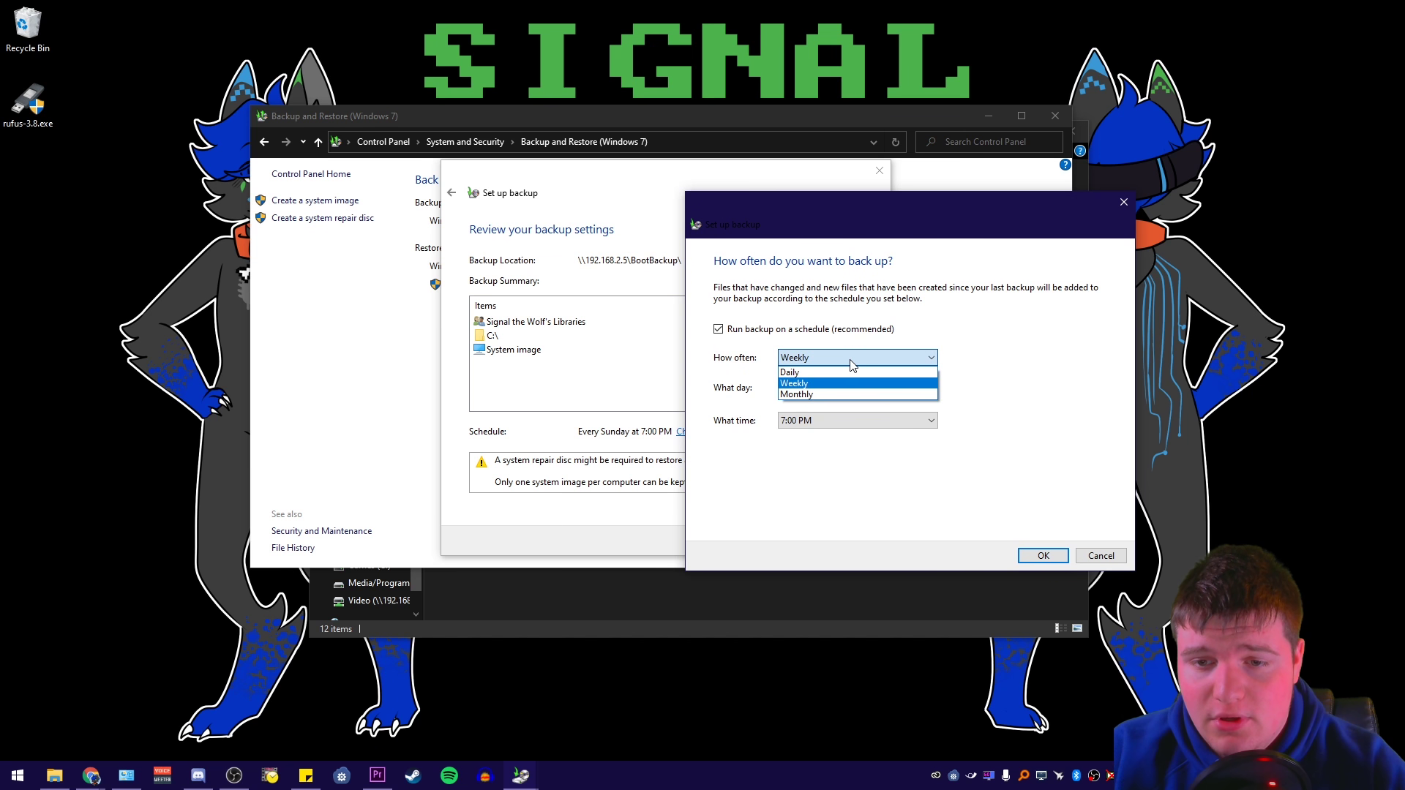
pyautogui.click(813, 382)
pyautogui.click(798, 389)
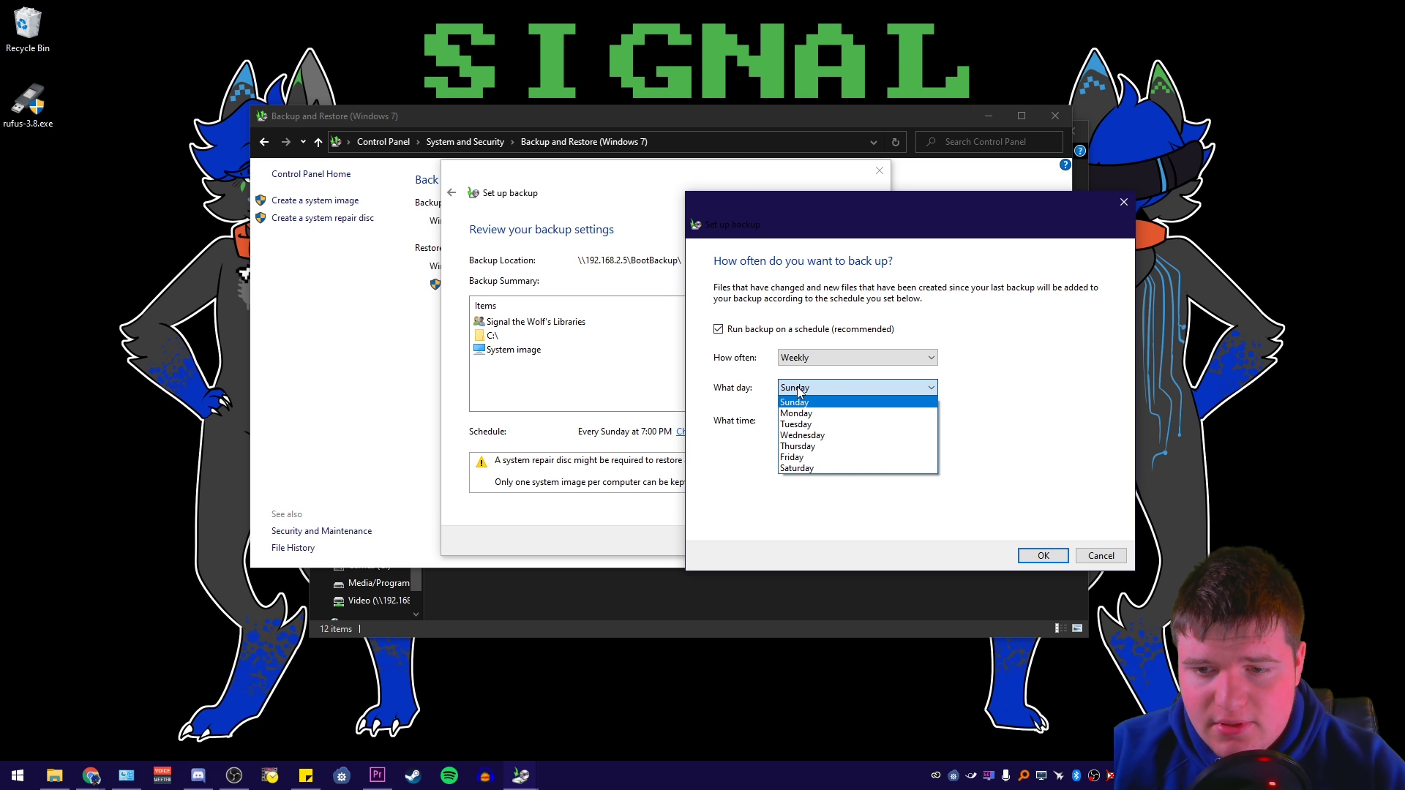
pyautogui.click(798, 391)
pyautogui.click(798, 422)
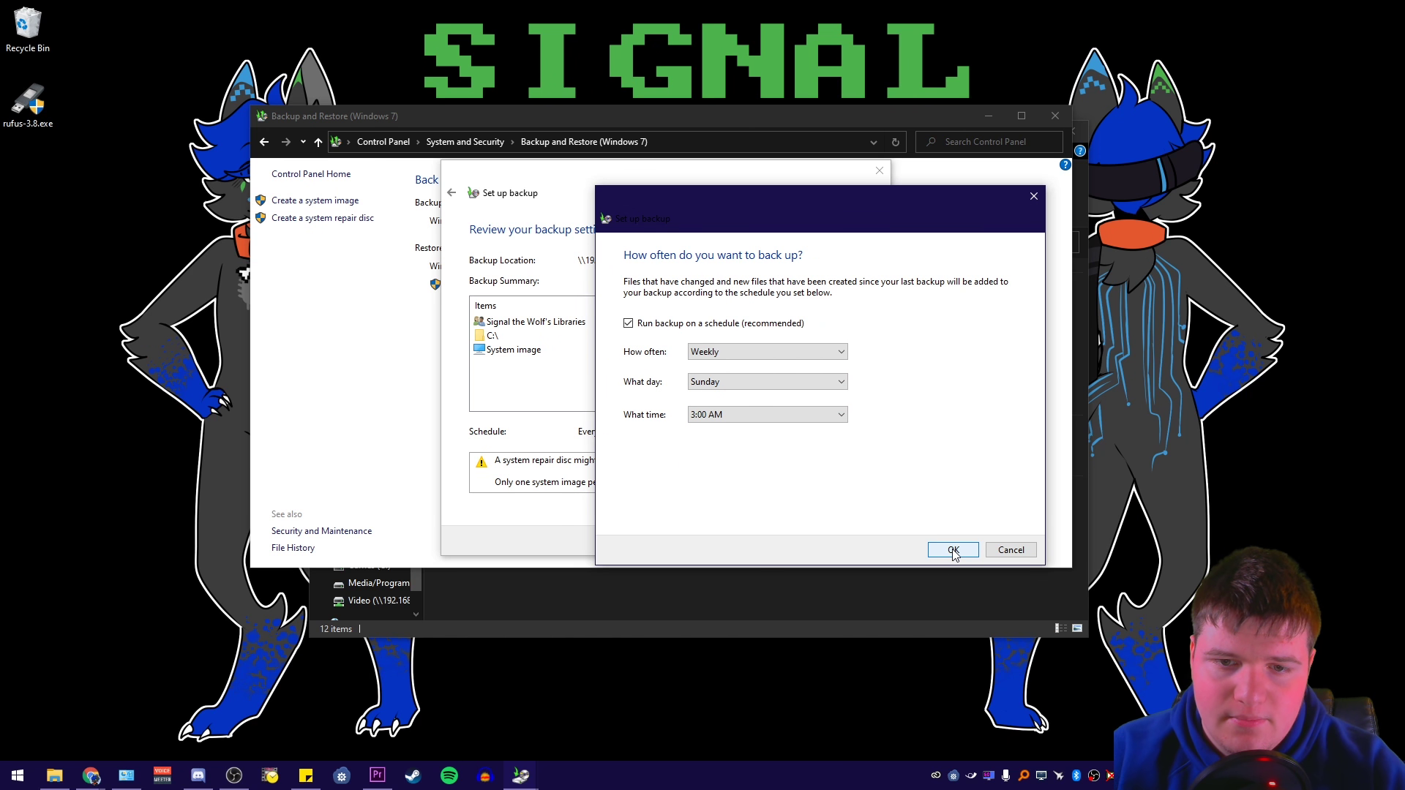
pyautogui.click(954, 551)
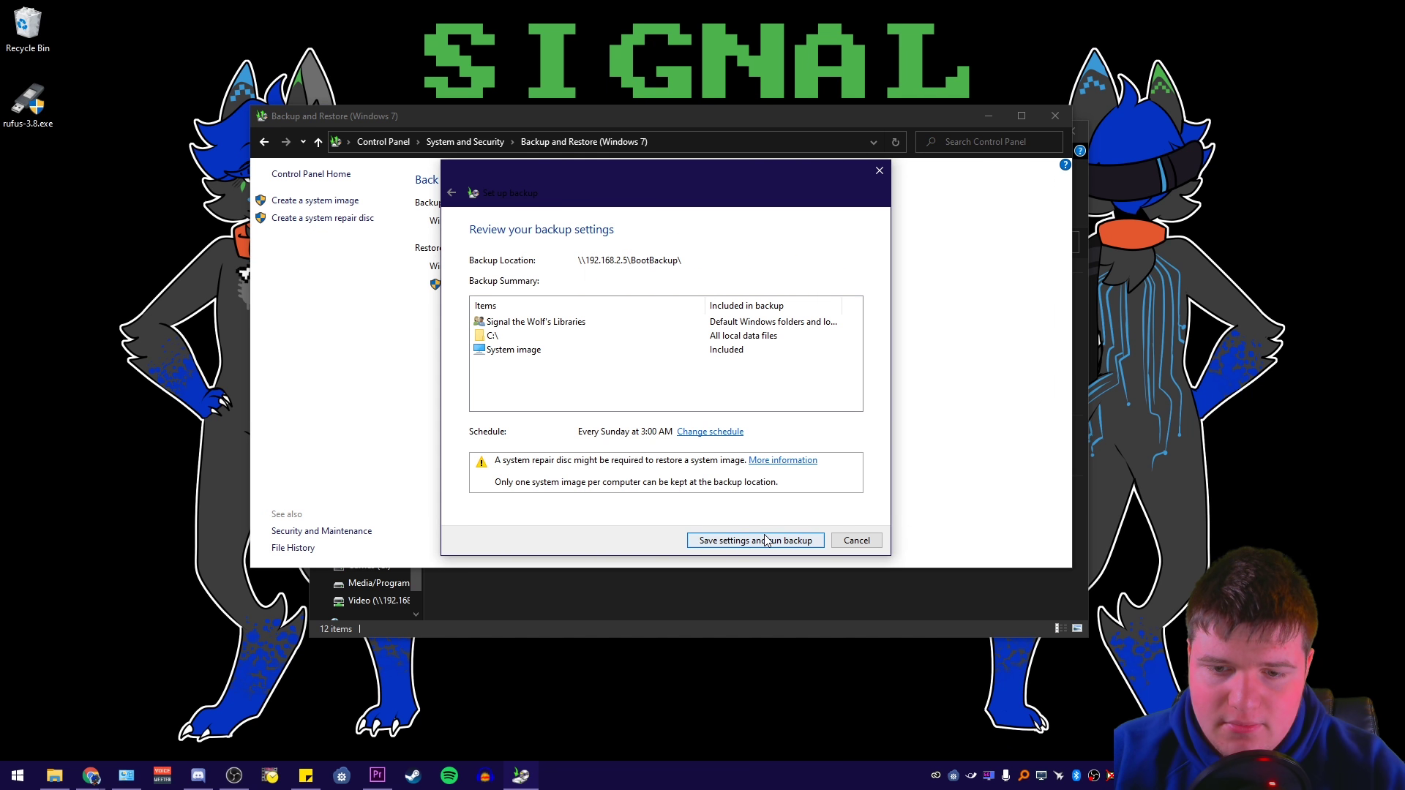
pyautogui.click(735, 541)
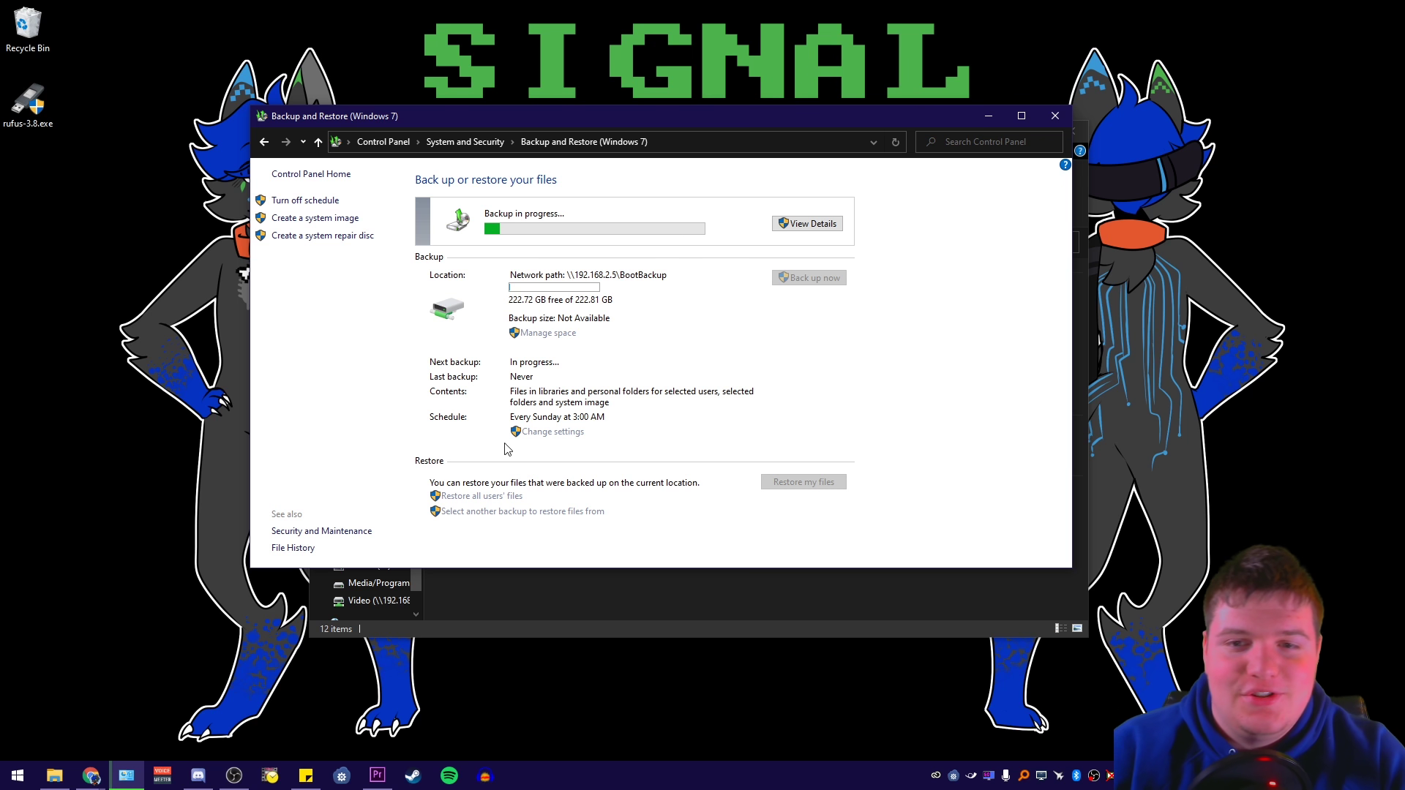
# Shrink the Backup and Restore window and bring This PC back to the front
pyautogui.moveTo(792, 109); pyautogui.dragTo(793, 187)
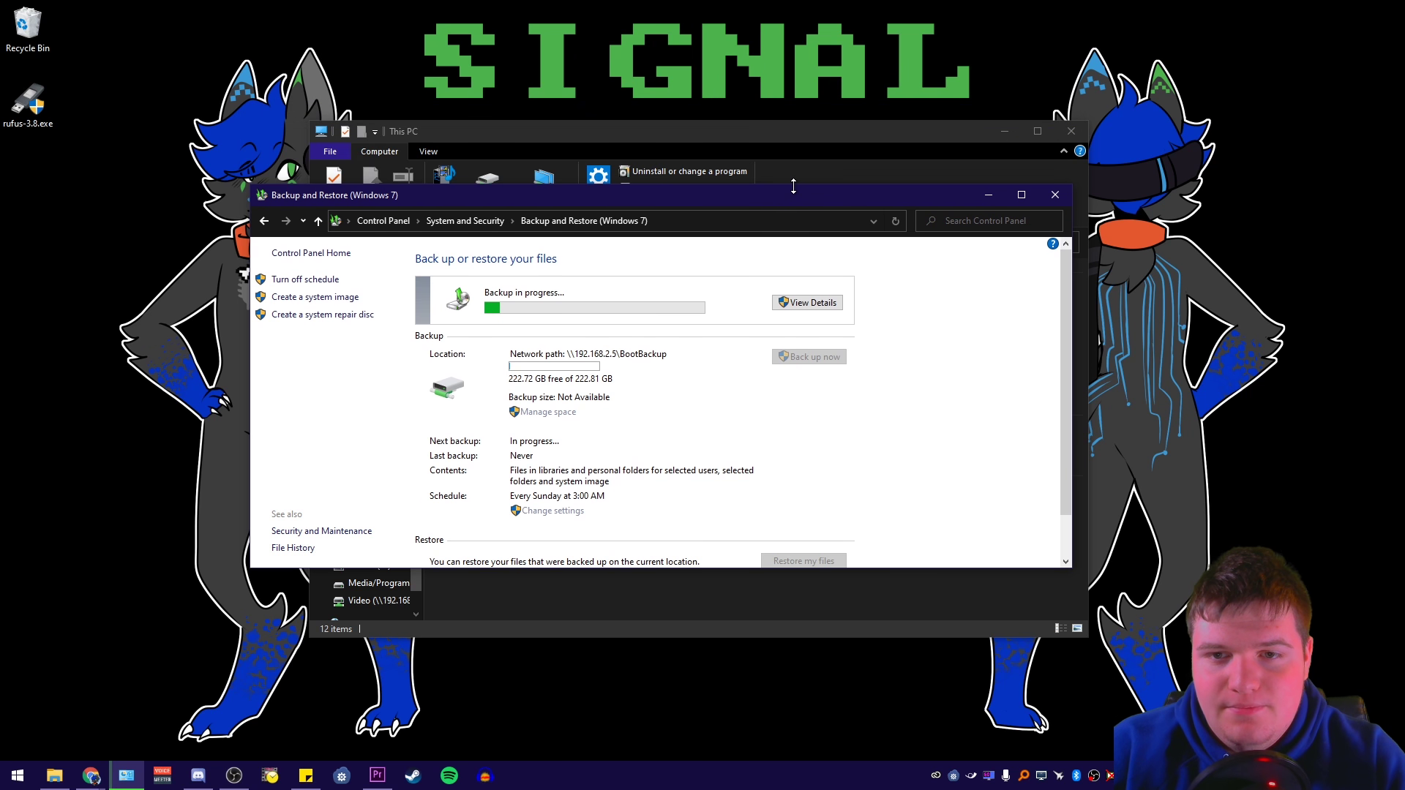
pyautogui.click(827, 158)
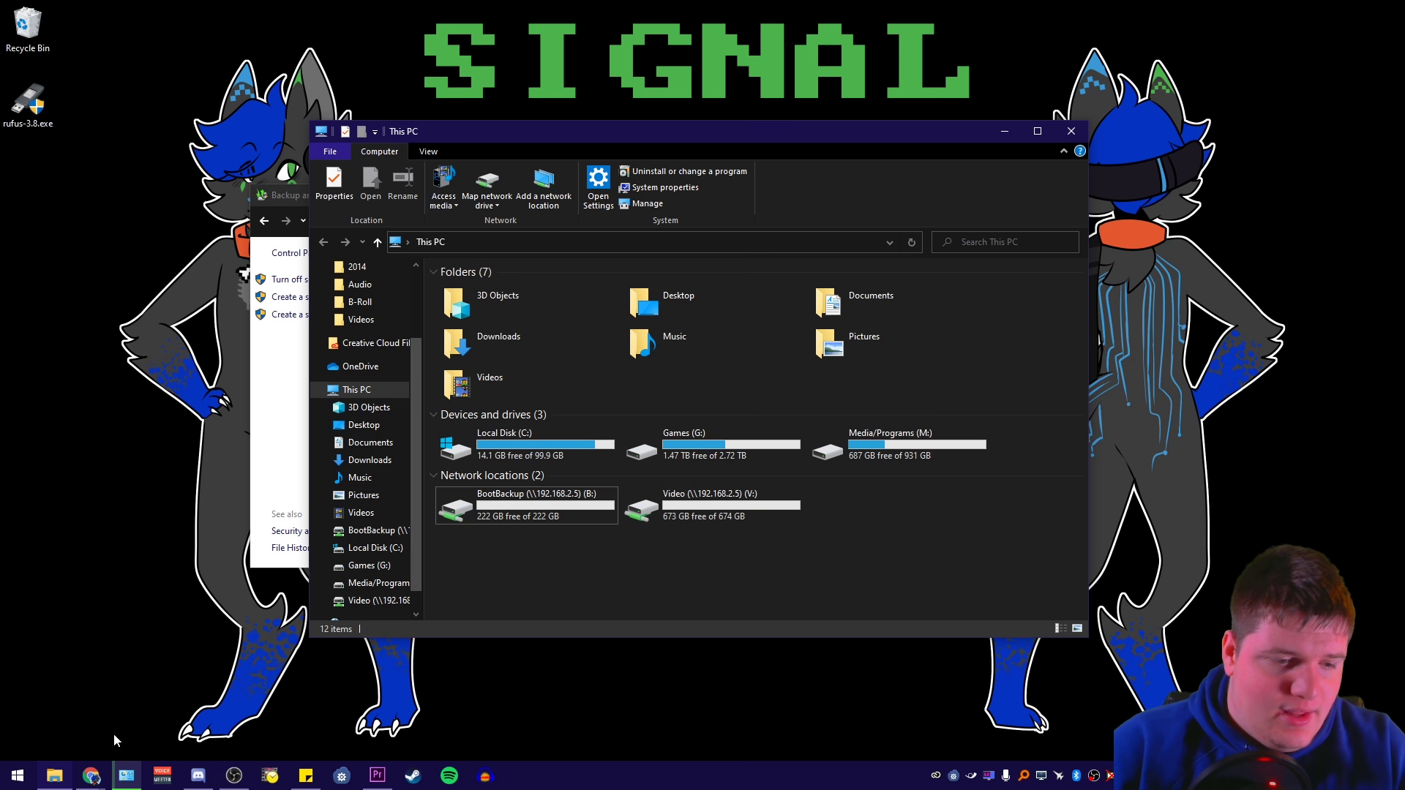
pyautogui.moveTo(90, 775)
pyautogui.click(338, 655)
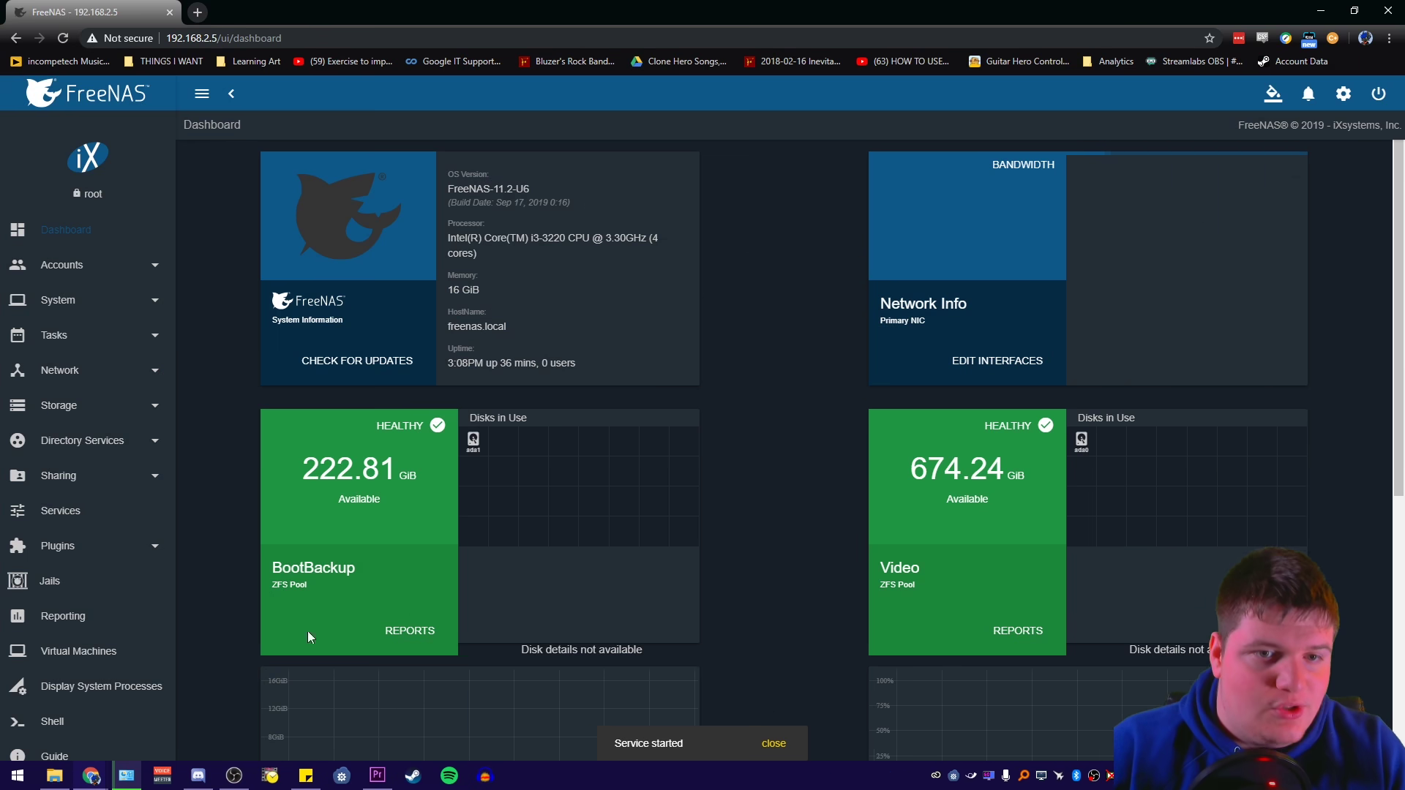
pyautogui.press('F11')
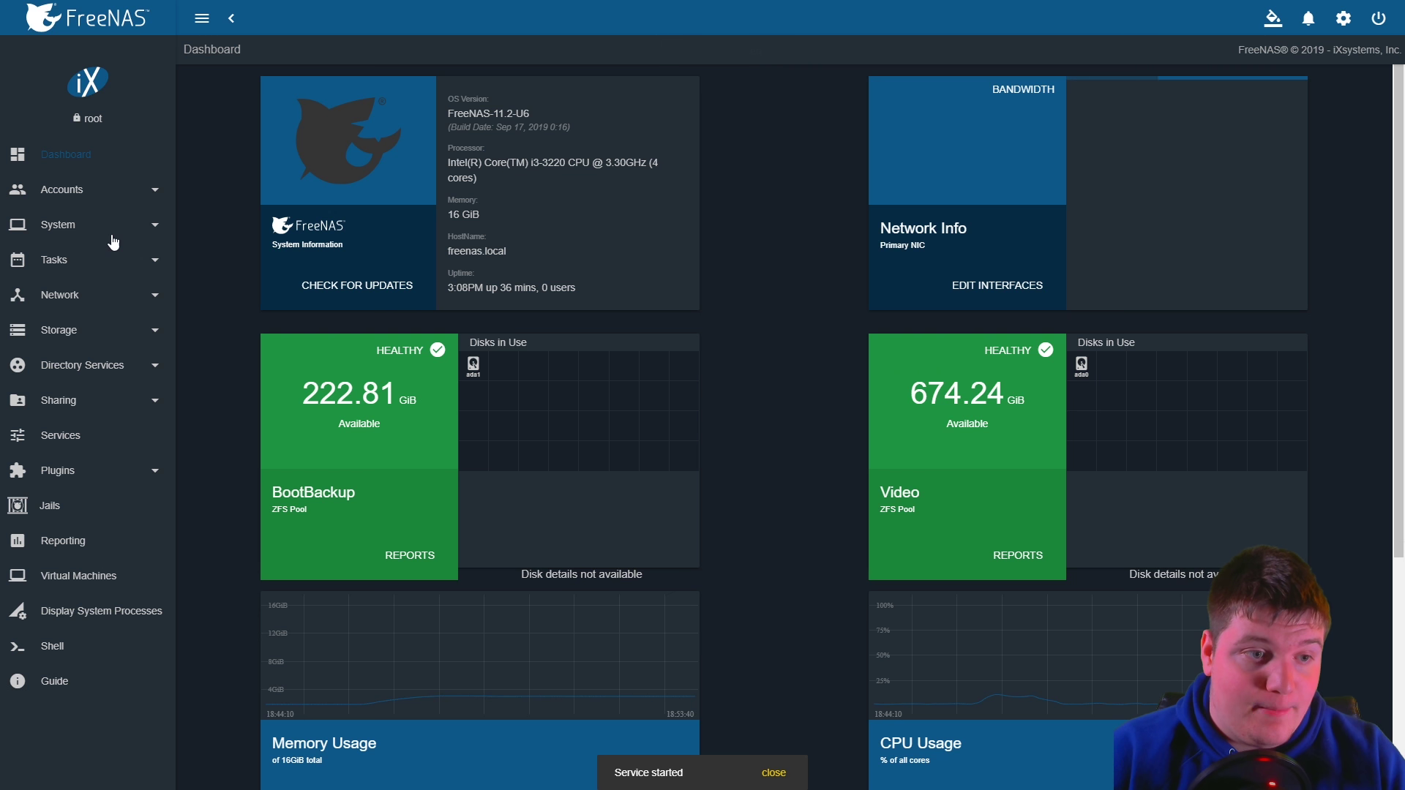
pyautogui.click(85, 302)
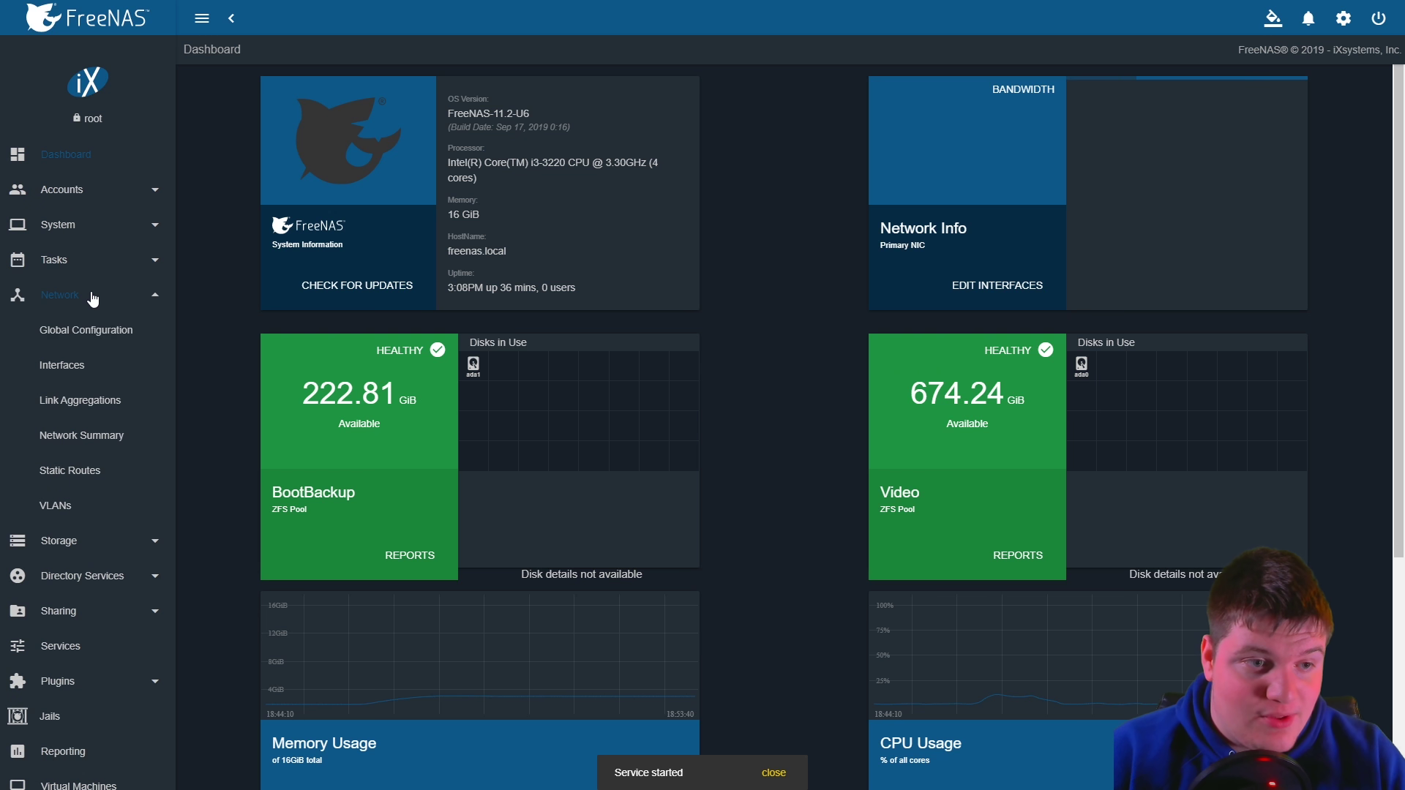
pyautogui.scroll(-2, 128, 497)
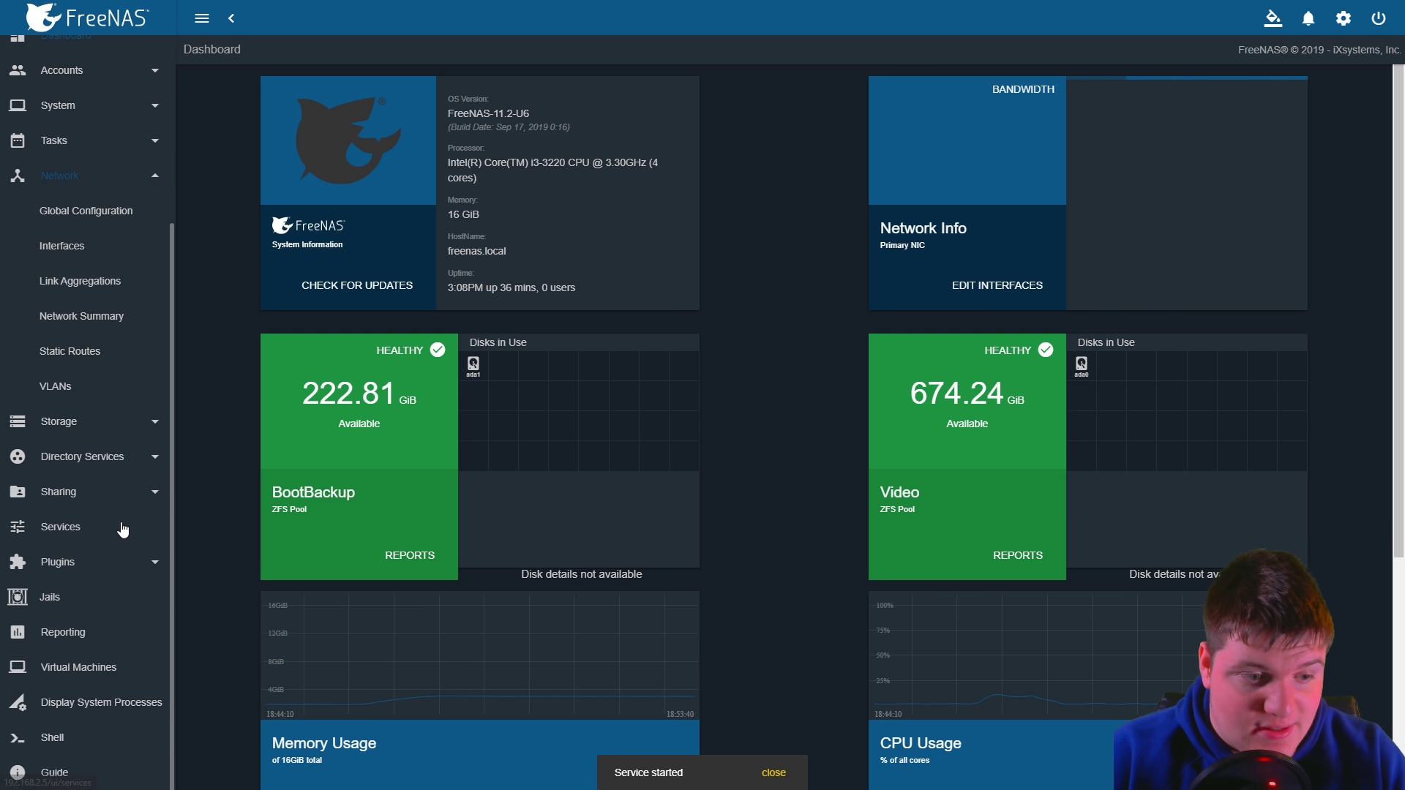
pyautogui.click(81, 576)
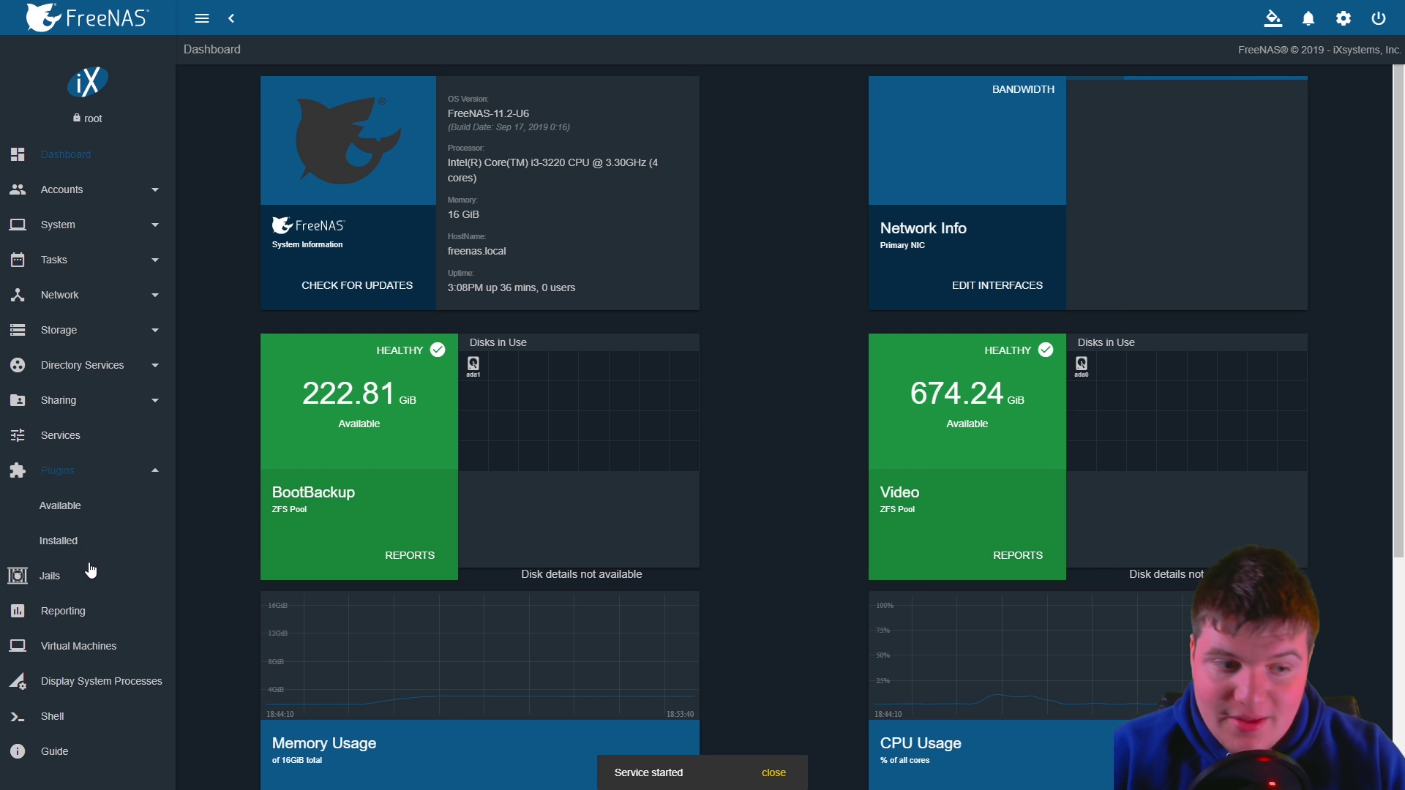
pyautogui.click(93, 401)
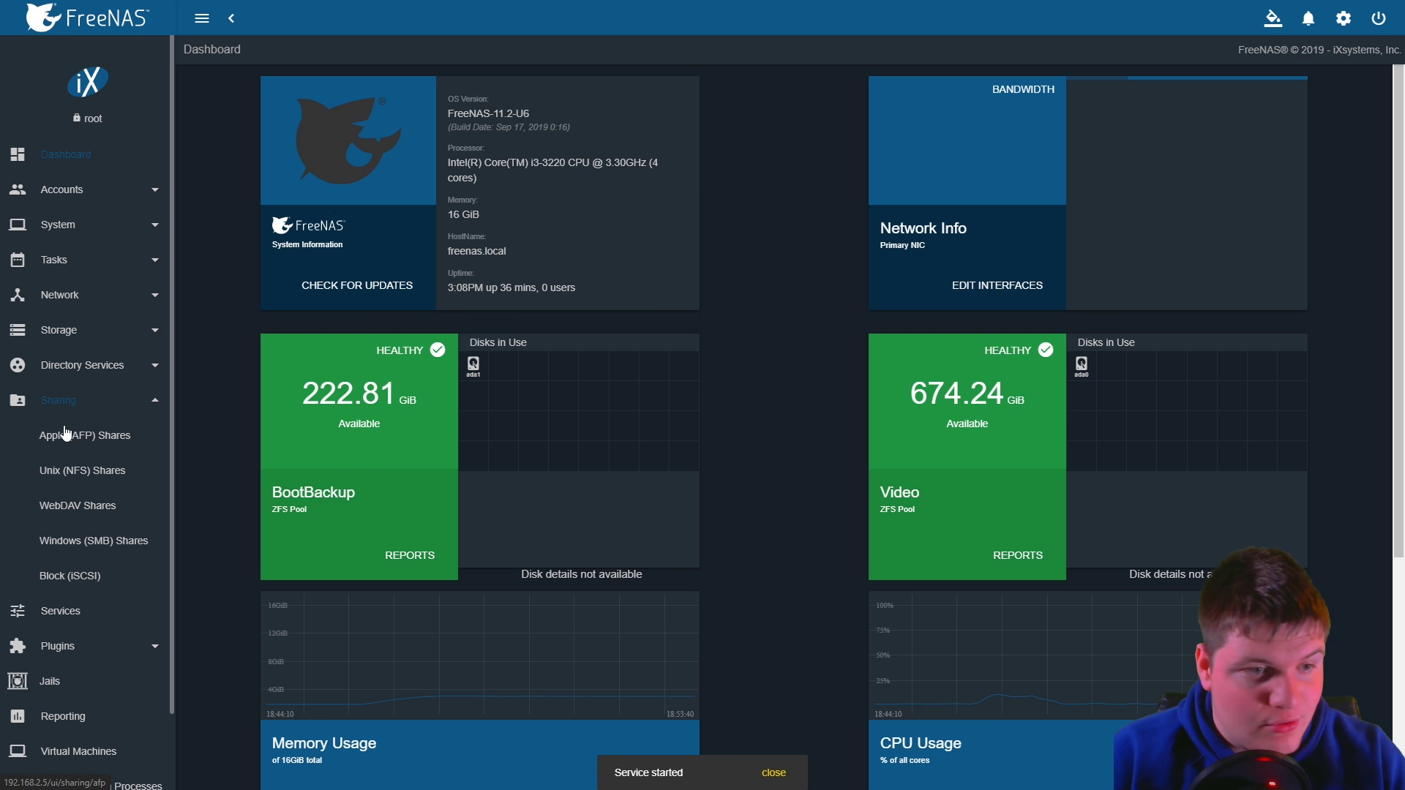
pyautogui.click(86, 335)
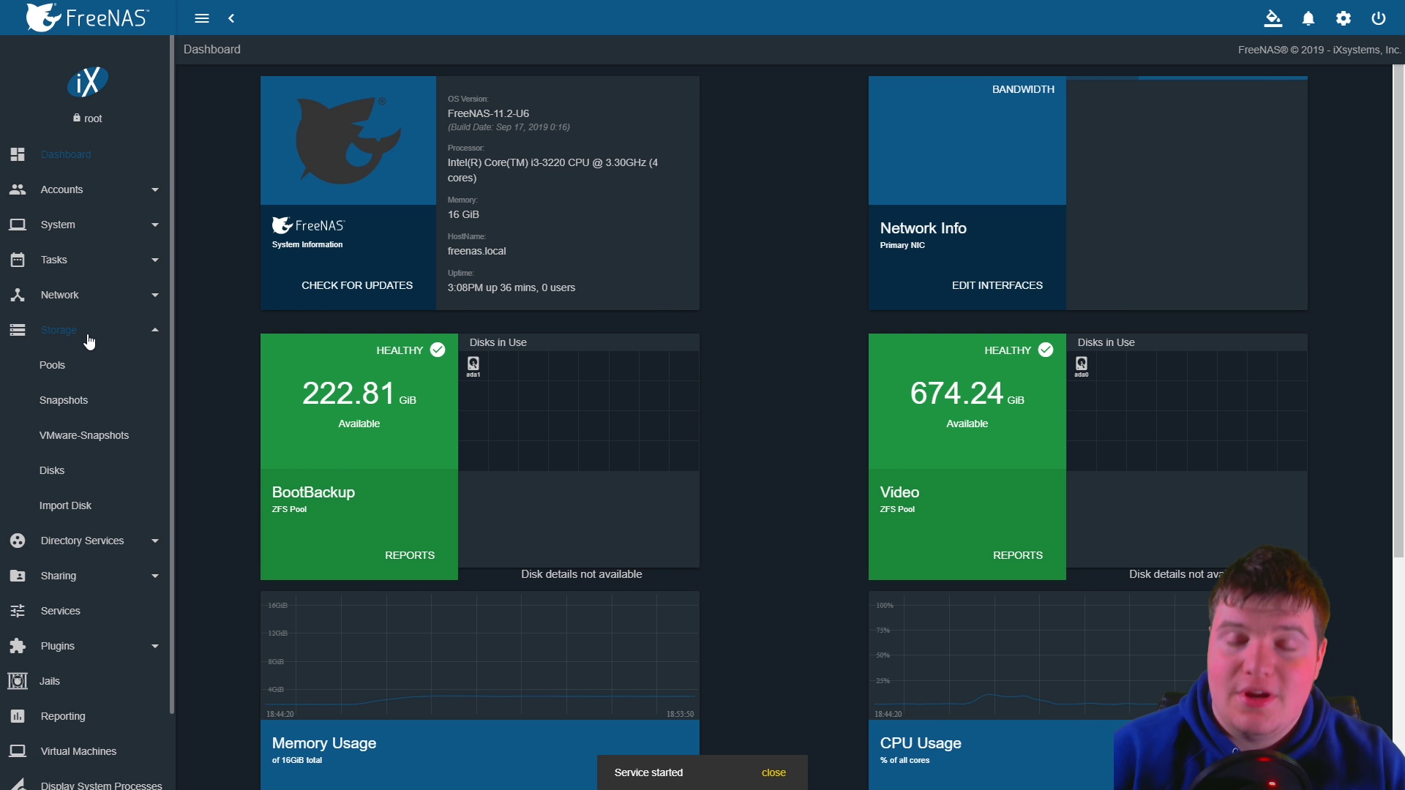
pyautogui.scroll(-2, 87, 611)
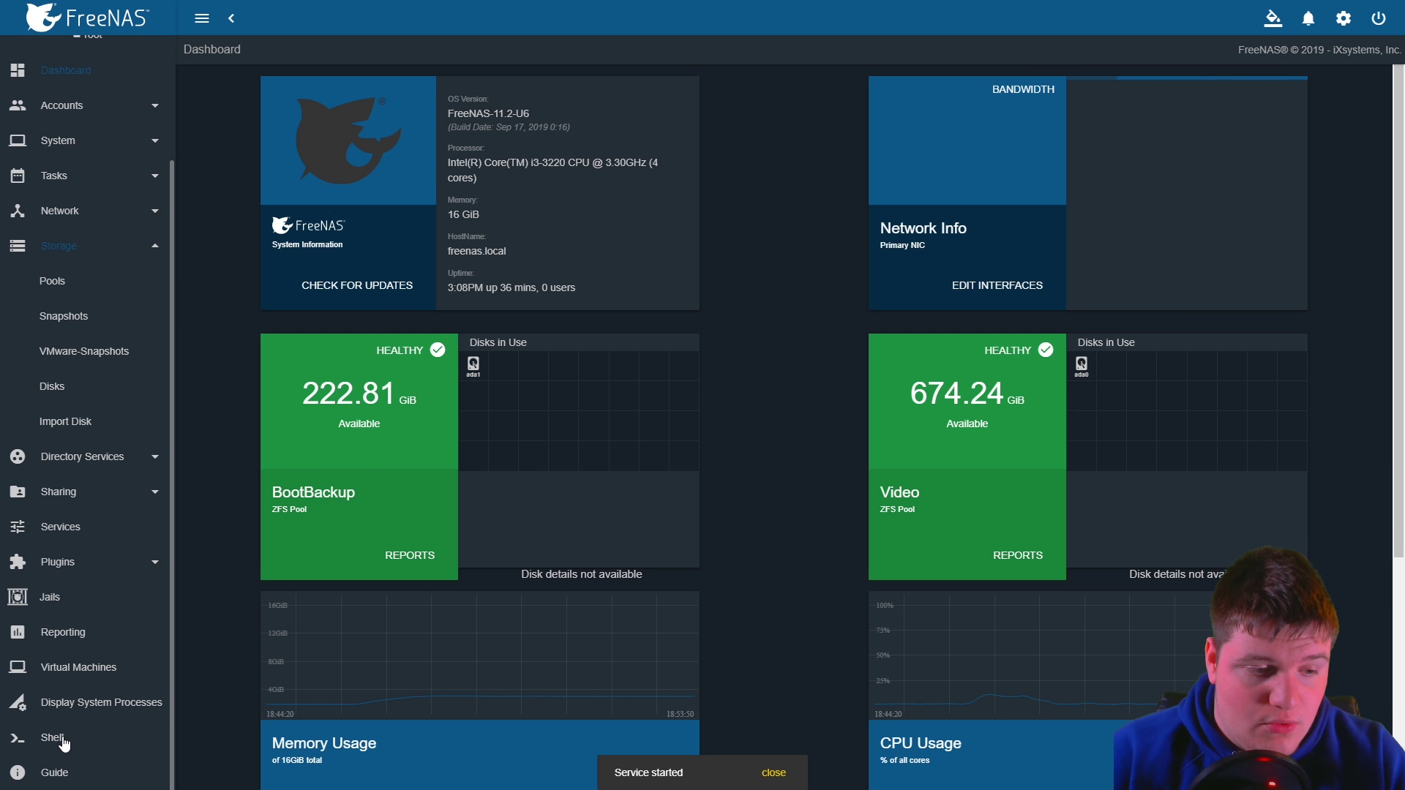
pyautogui.click(58, 739)
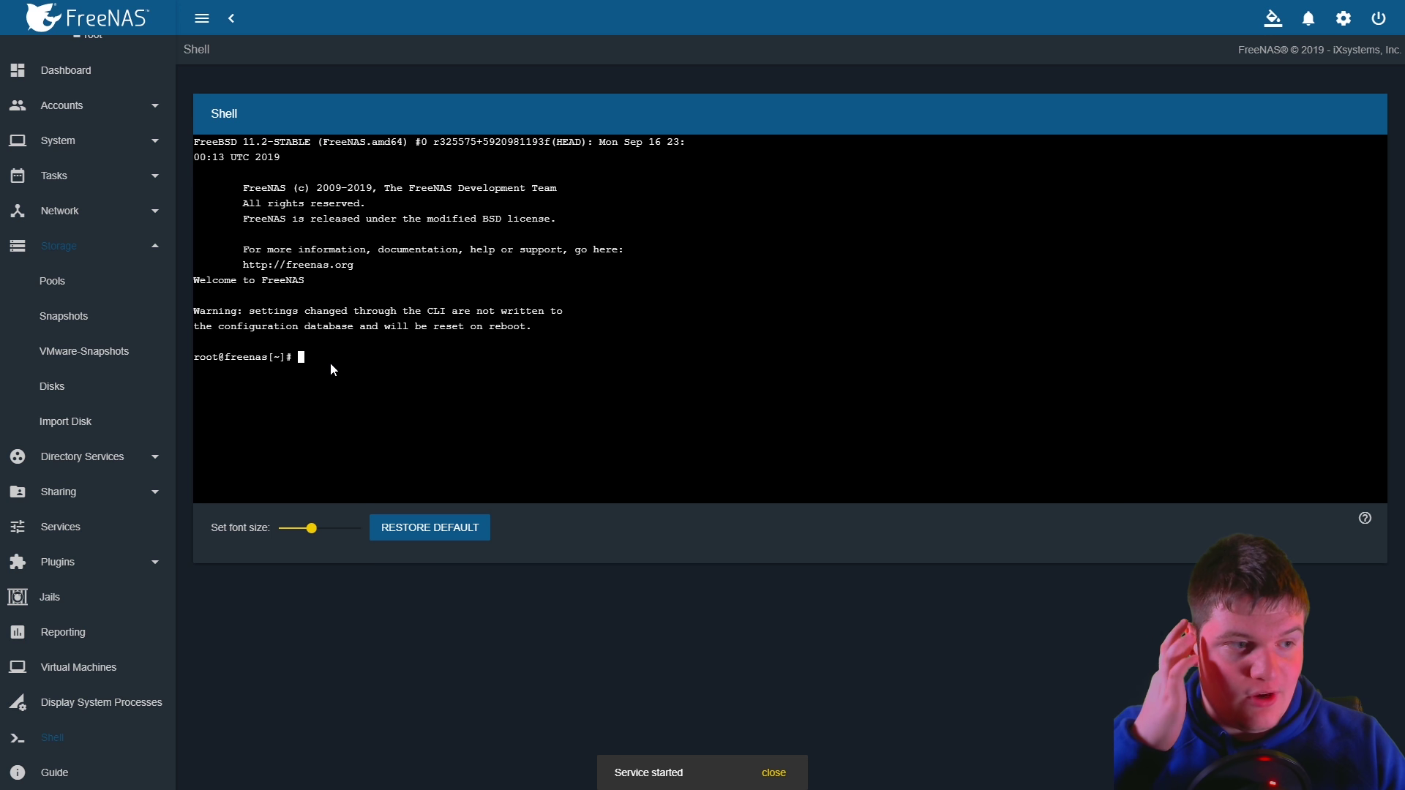
pyautogui.click(62, 73)
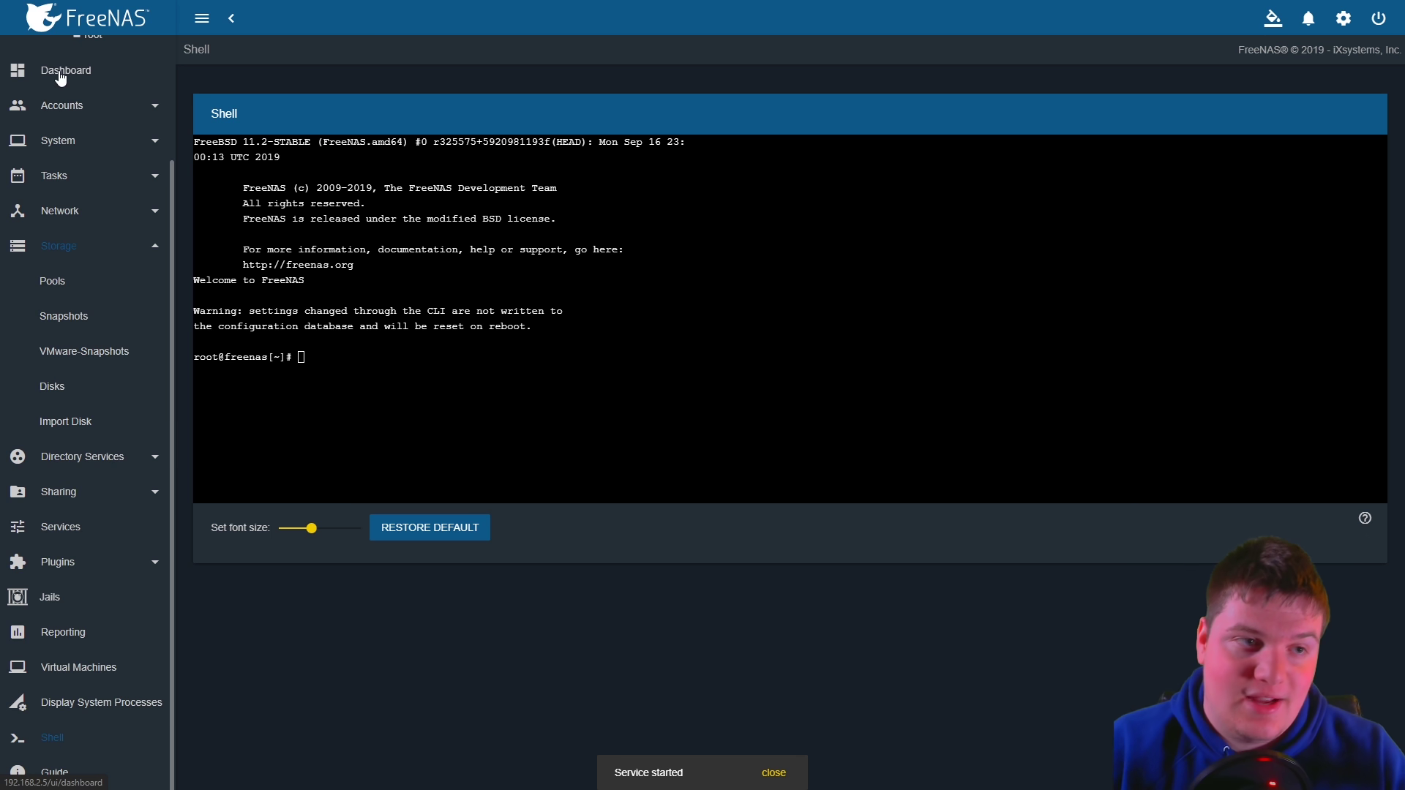